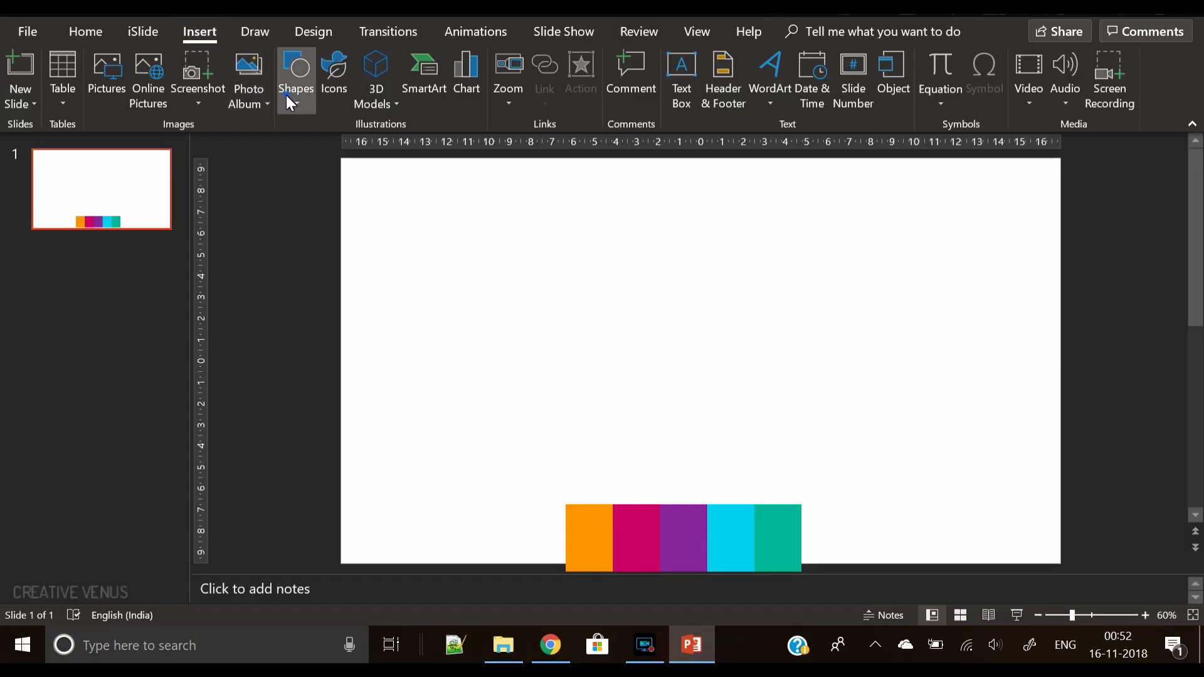
Draw a full-width rectangle band across the slide with no outline and a light grey fill.
{"action": "left_click", "coordinate": [286, 96]}
{"action": "left_click", "coordinate": [339, 144]}
{"action": "mouse_move", "coordinate": [339, 306]}
{"action": "left_mouse_down"}
{"action": "mouse_move", "coordinate": [1066, 361]}
{"action": "mouse_move", "coordinate": [1064, 347]}
{"action": "left_mouse_up"}
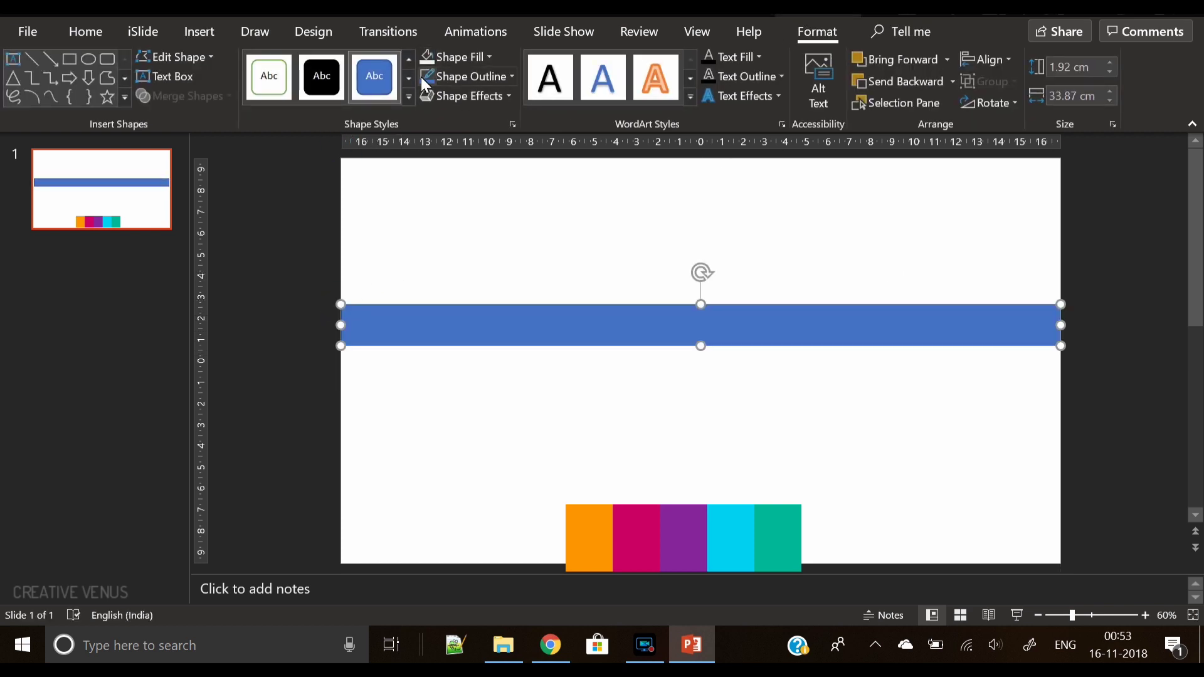
{"action": "left_click", "coordinate": [446, 75]}
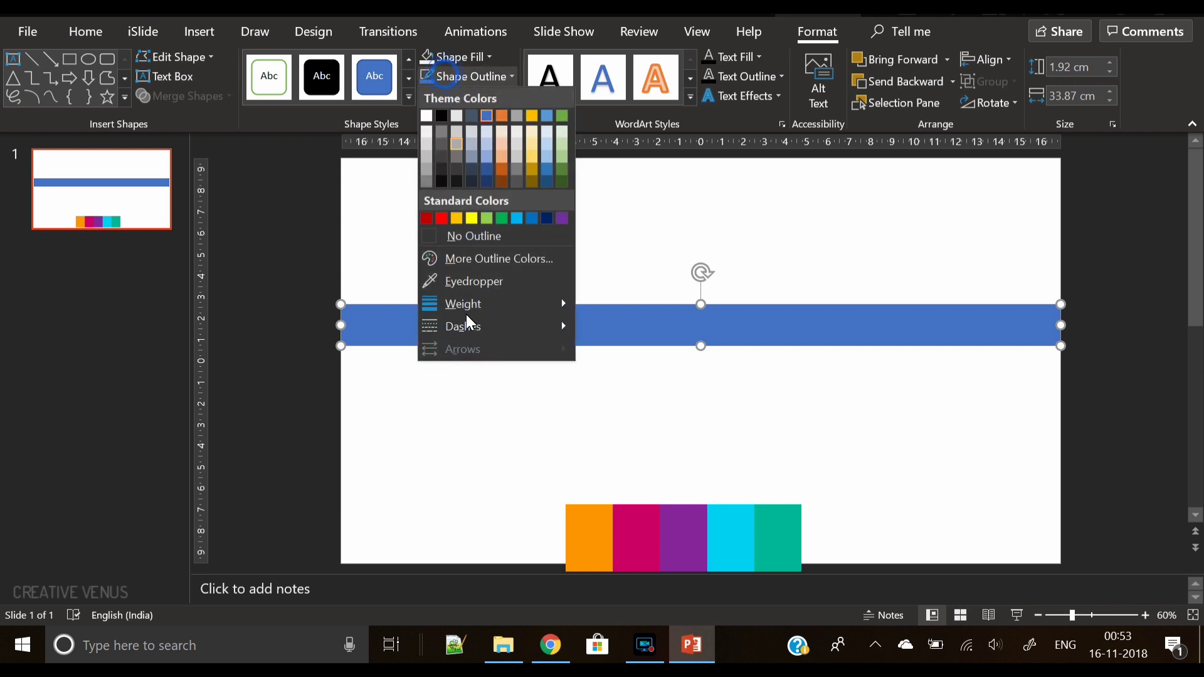
{"action": "left_click", "coordinate": [471, 239]}
{"action": "left_click", "coordinate": [477, 62]}
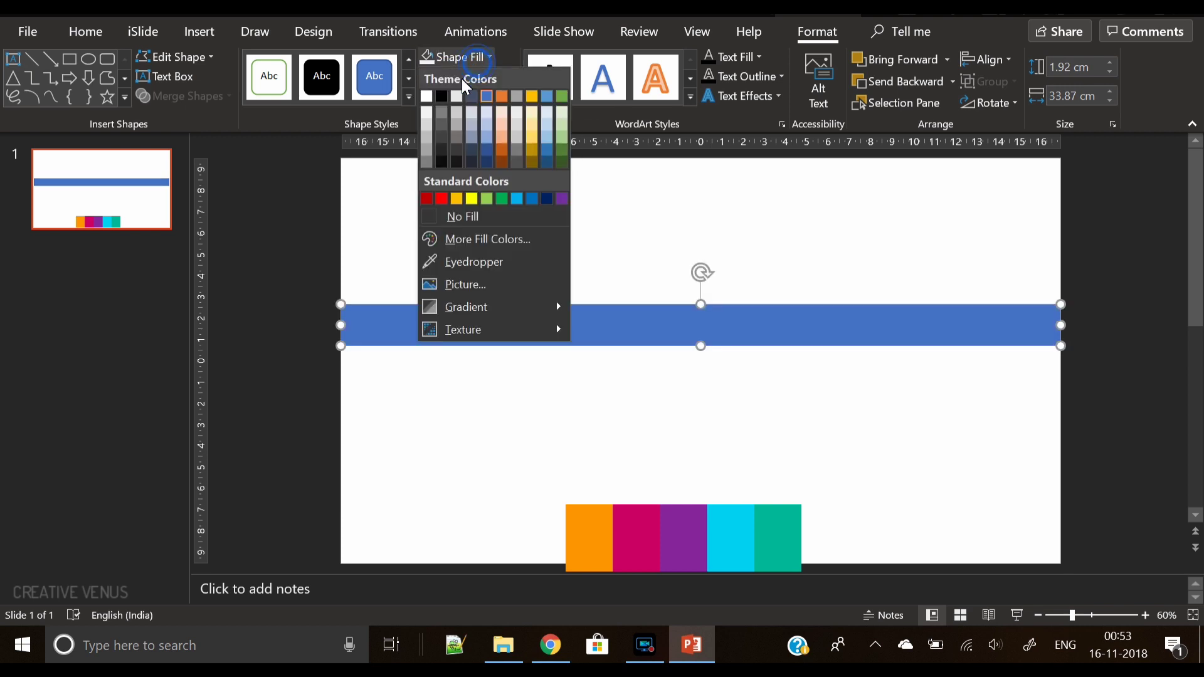
{"action": "left_click", "coordinate": [427, 111]}
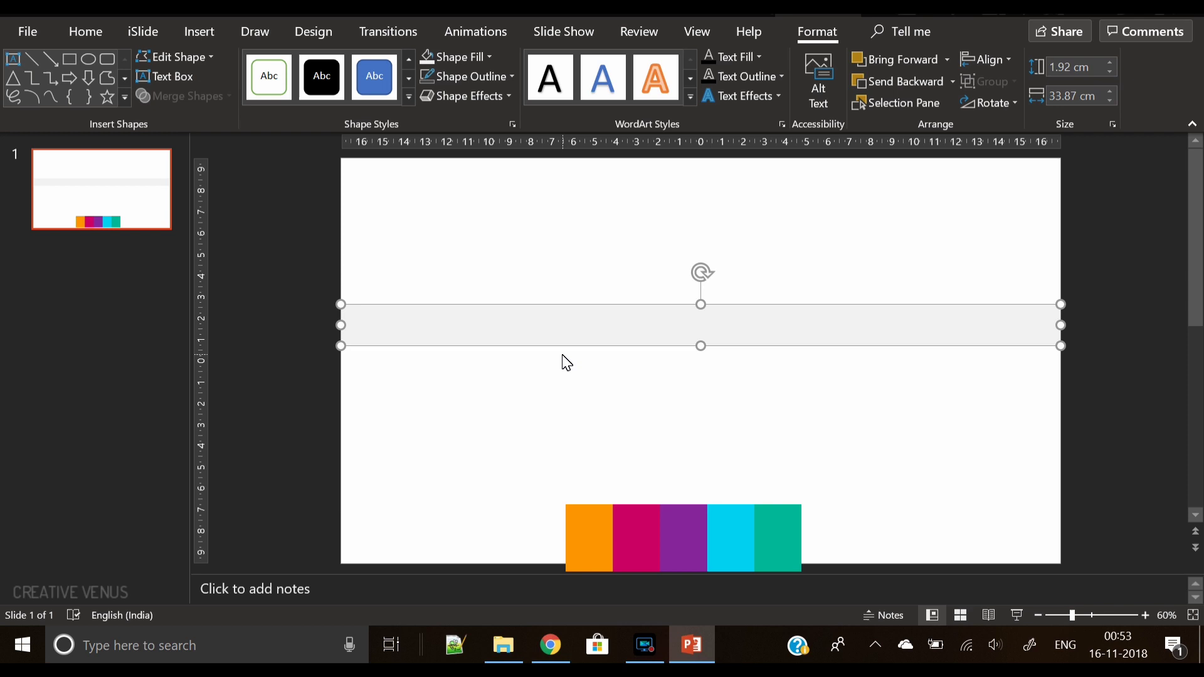
Paste a copy of the band directly below the original and fill it a darker grey.
{"action": "key", "text": "ctrl+c"}
{"action": "key", "text": "ctrl+v"}
{"action": "left_click_drag", "start_coordinate": [532, 339], "coordinate": [527, 377]}
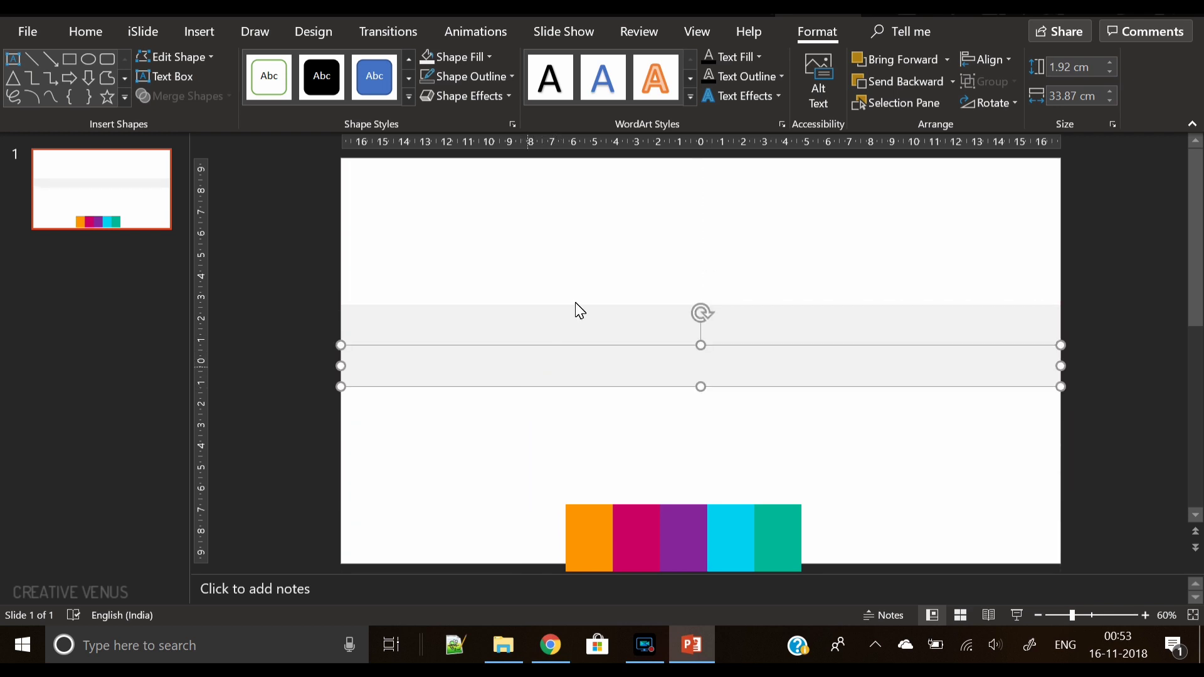
{"action": "left_click", "coordinate": [458, 56]}
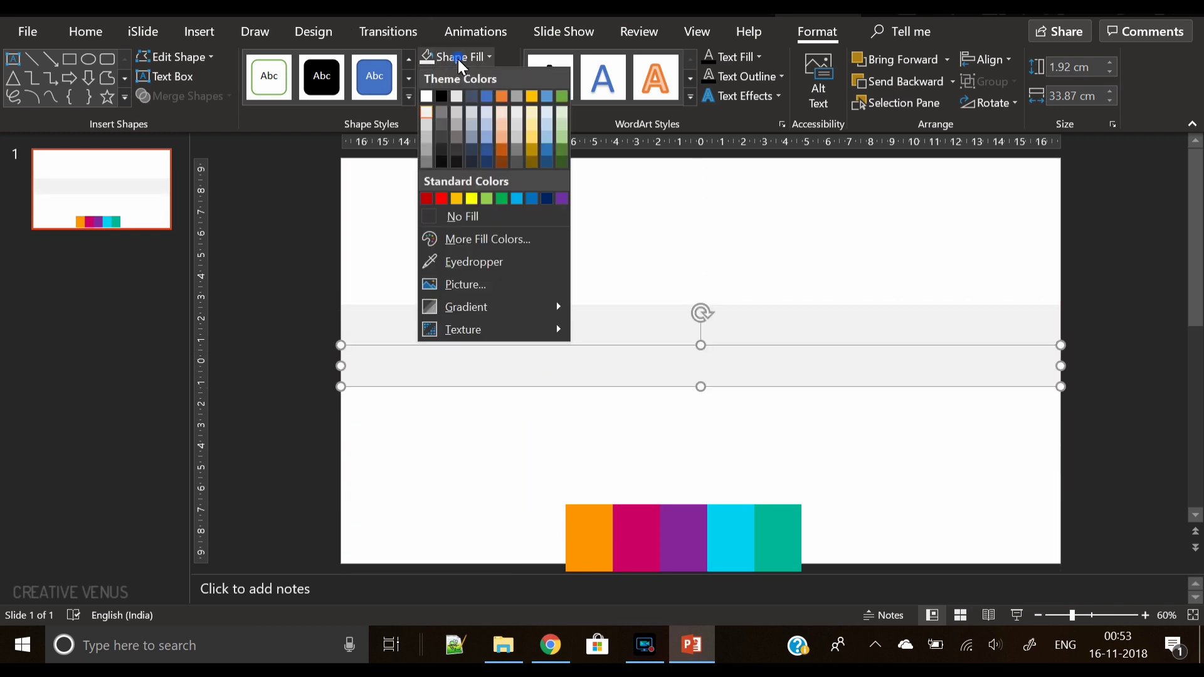
{"action": "left_click", "coordinate": [423, 124]}
{"action": "left_click", "coordinate": [515, 430]}
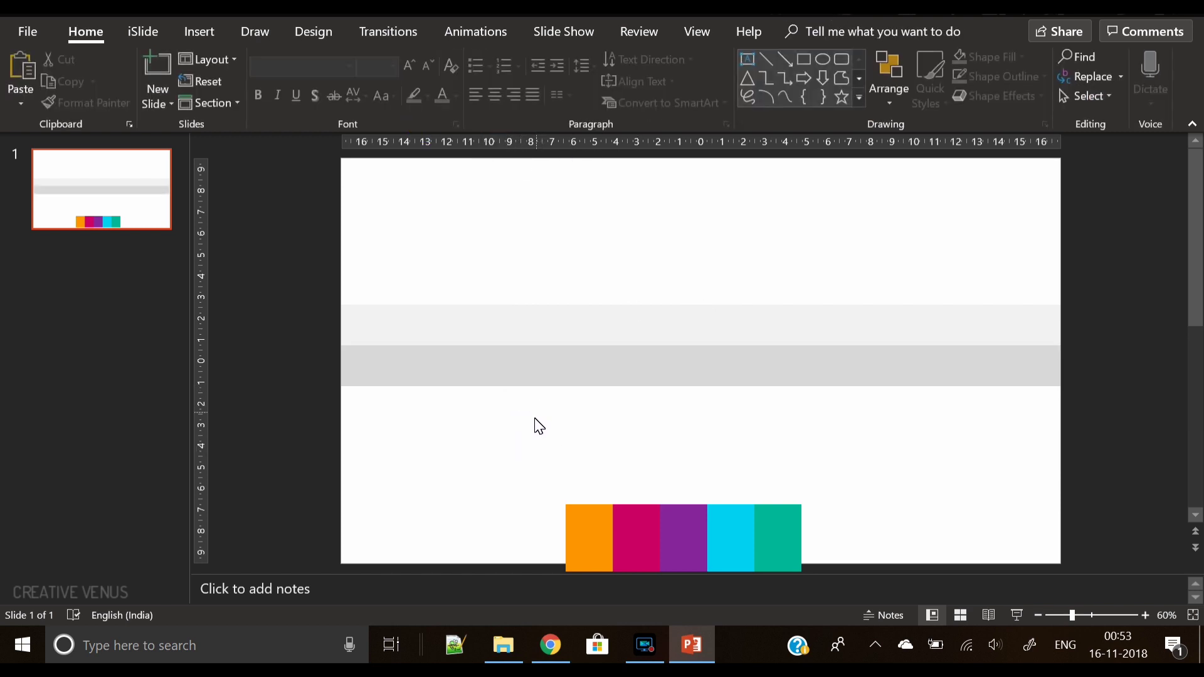
{"action": "left_click", "coordinate": [534, 418]}
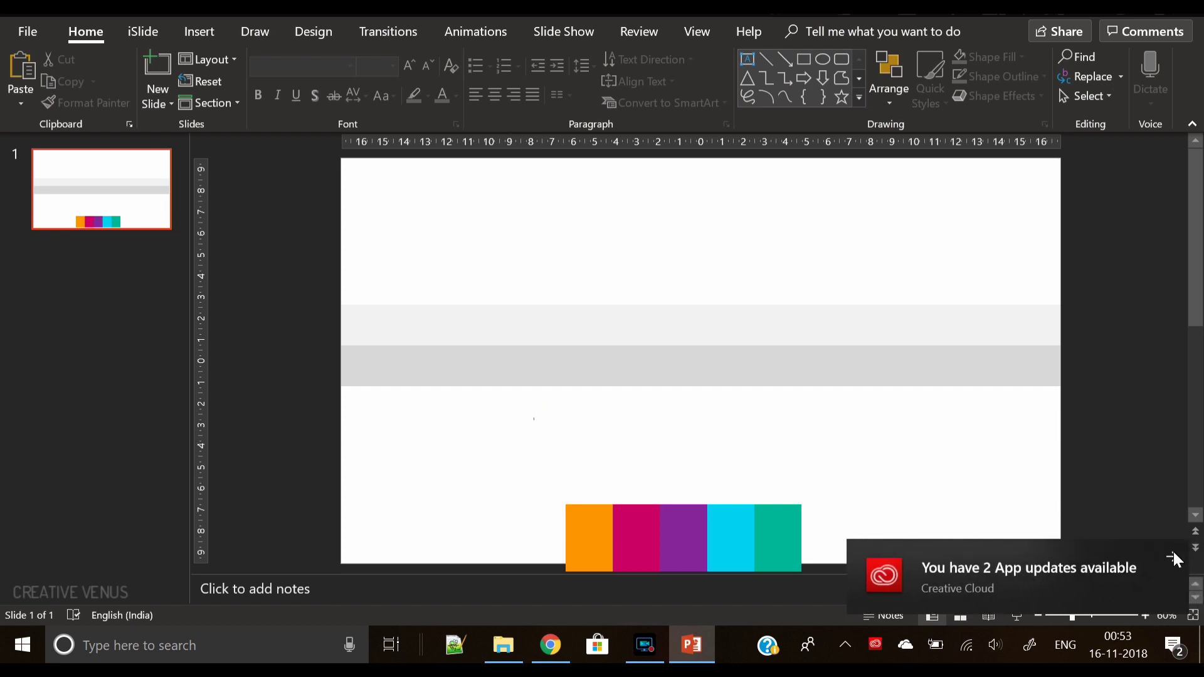
{"action": "left_click", "coordinate": [1174, 558]}
{"action": "left_click", "coordinate": [522, 443]}
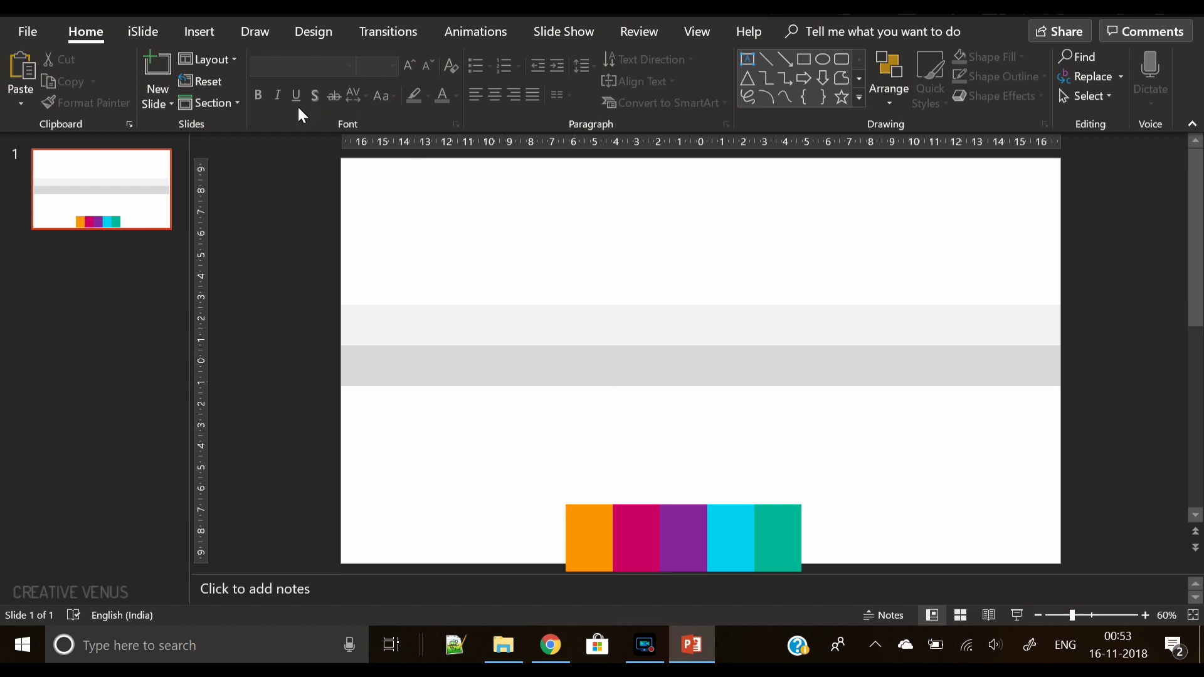
Draw a parallelogram at the bands' left end, sized 3 cm tall and 5 cm wide.
{"action": "left_click", "coordinate": [194, 32]}
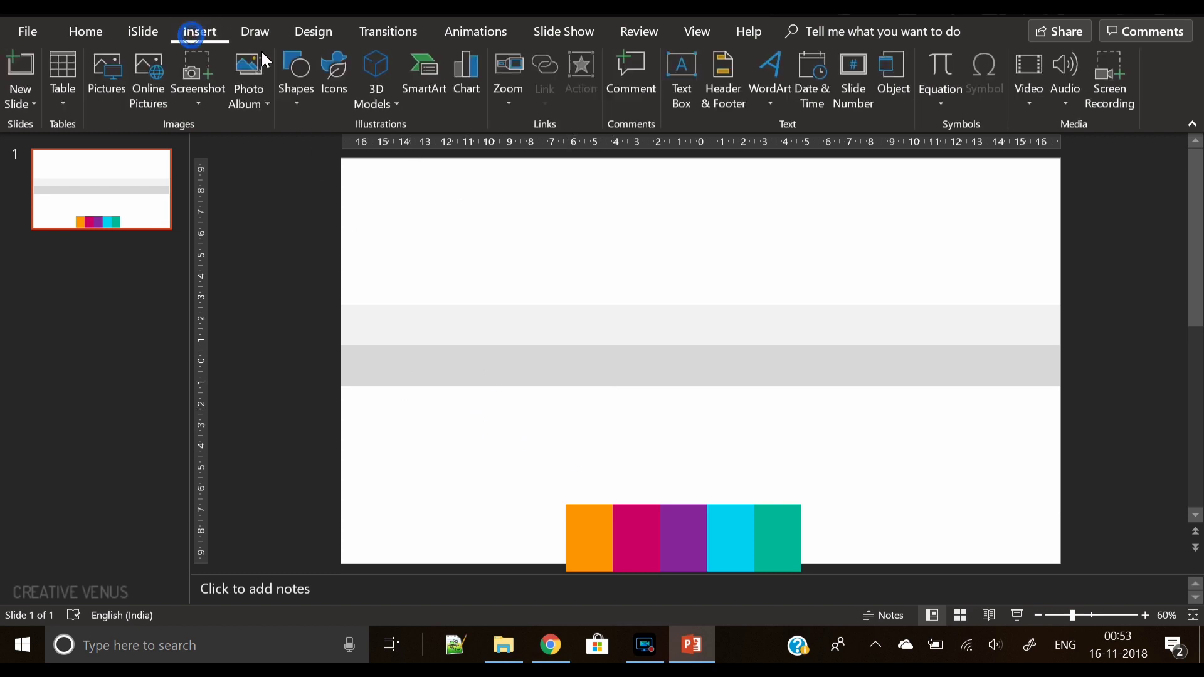
{"action": "left_click", "coordinate": [297, 105]}
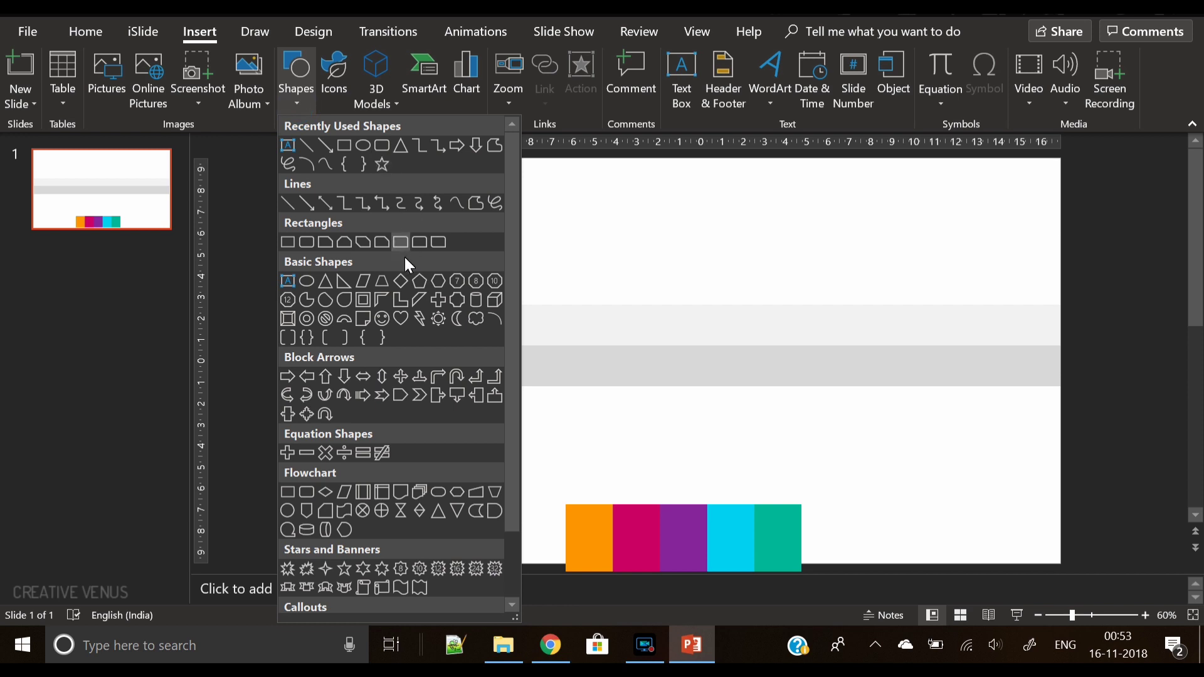
{"action": "left_click", "coordinate": [367, 283]}
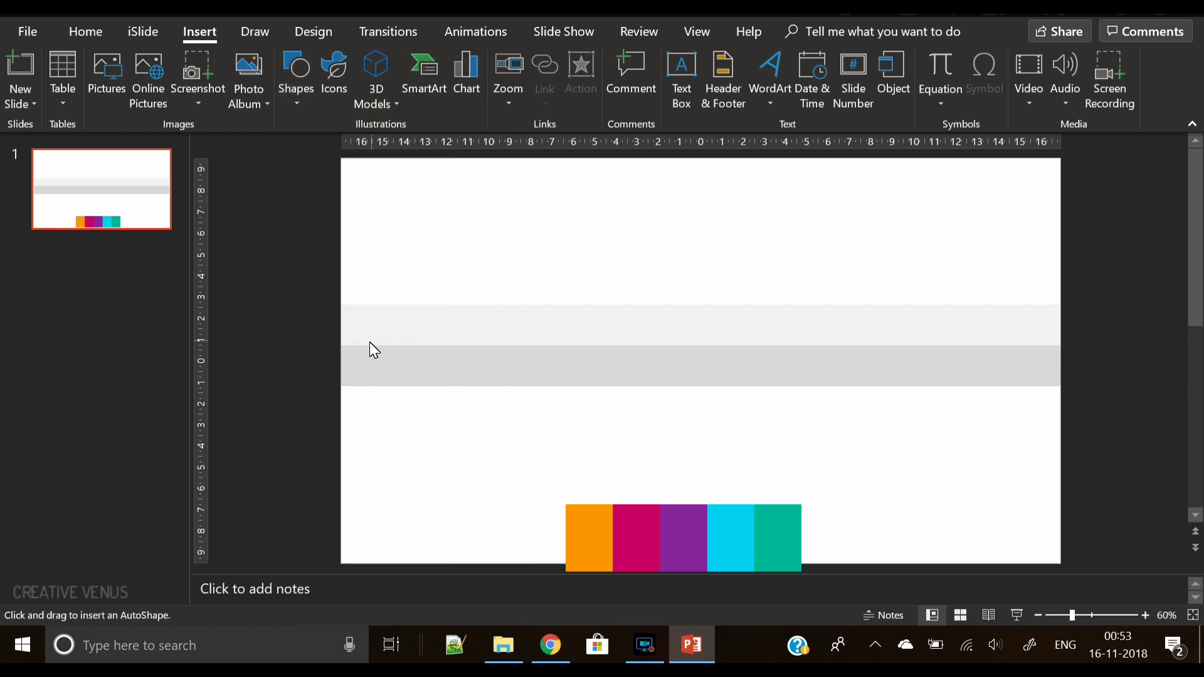
{"action": "left_click_drag", "start_coordinate": [368, 345], "coordinate": [479, 284]}
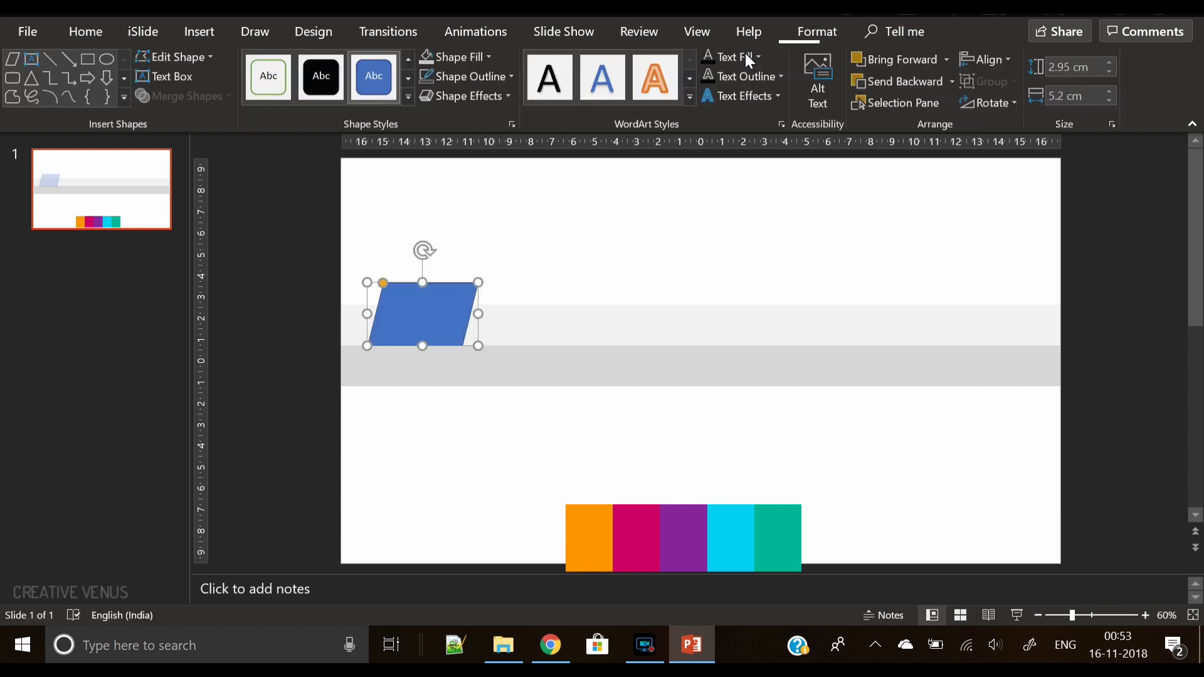
{"action": "left_click", "coordinate": [1108, 63]}
{"action": "left_click", "coordinate": [1108, 101]}
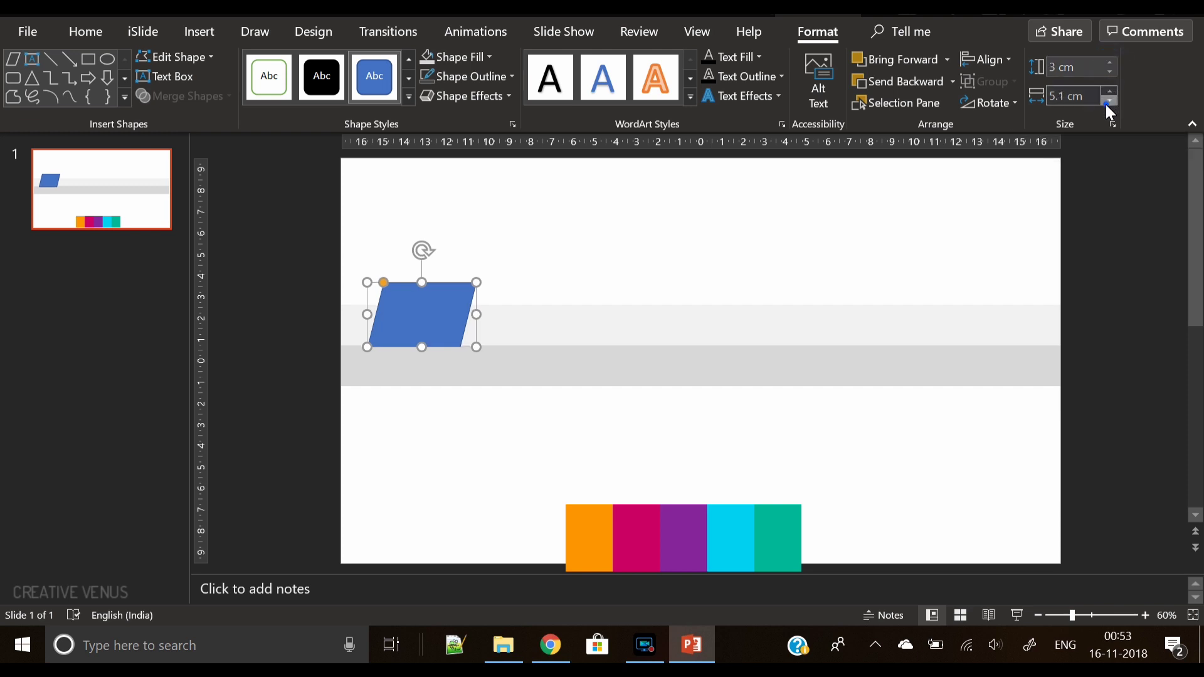
{"action": "left_click", "coordinate": [1107, 102]}
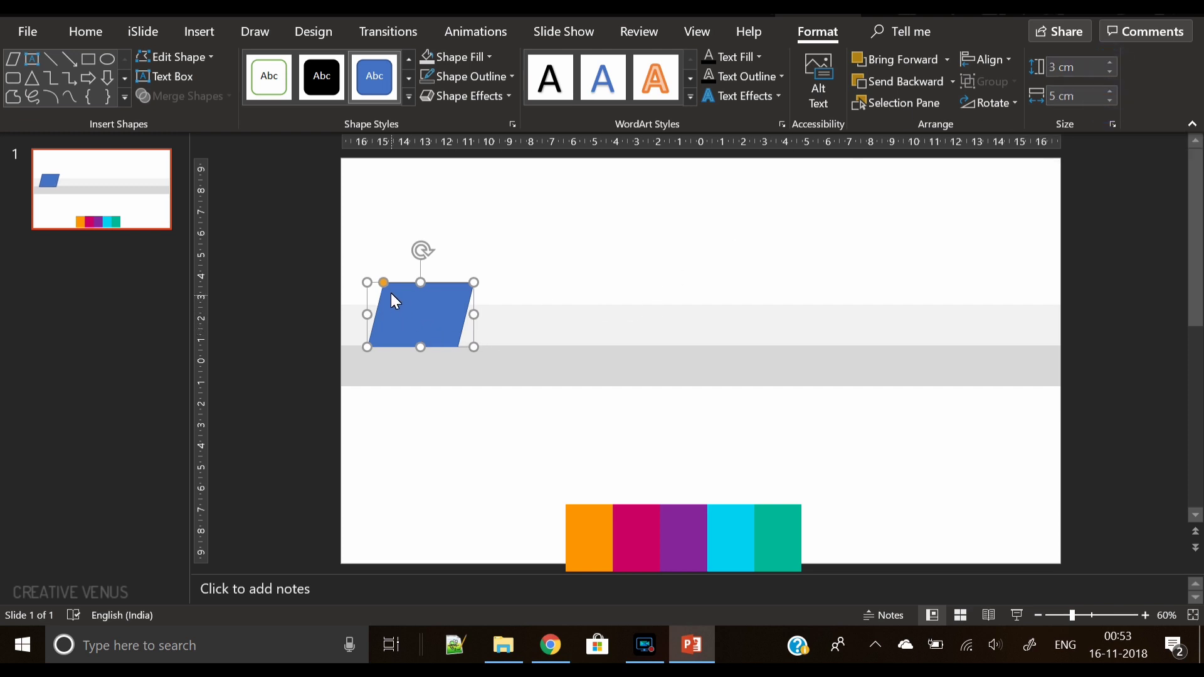
Make the parallelogram's slant steeper and widen it to 5.32 cm.
{"action": "left_click_drag", "start_coordinate": [385, 284], "coordinate": [402, 285]}
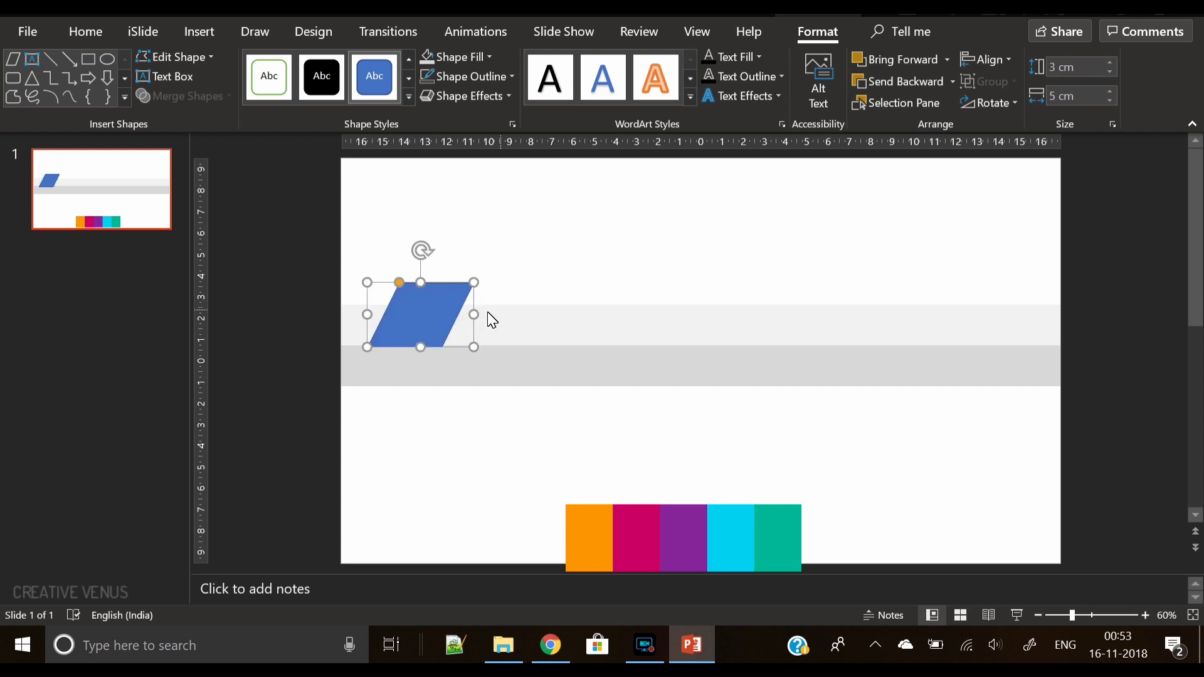
{"action": "left_click_drag", "start_coordinate": [474, 316], "coordinate": [483, 326]}
{"action": "left_click", "coordinate": [467, 446]}
{"action": "double_click", "coordinate": [430, 322]}
{"action": "left_click_drag", "start_coordinate": [475, 318], "coordinate": [480, 338]}
{"action": "left_click", "coordinate": [471, 446]}
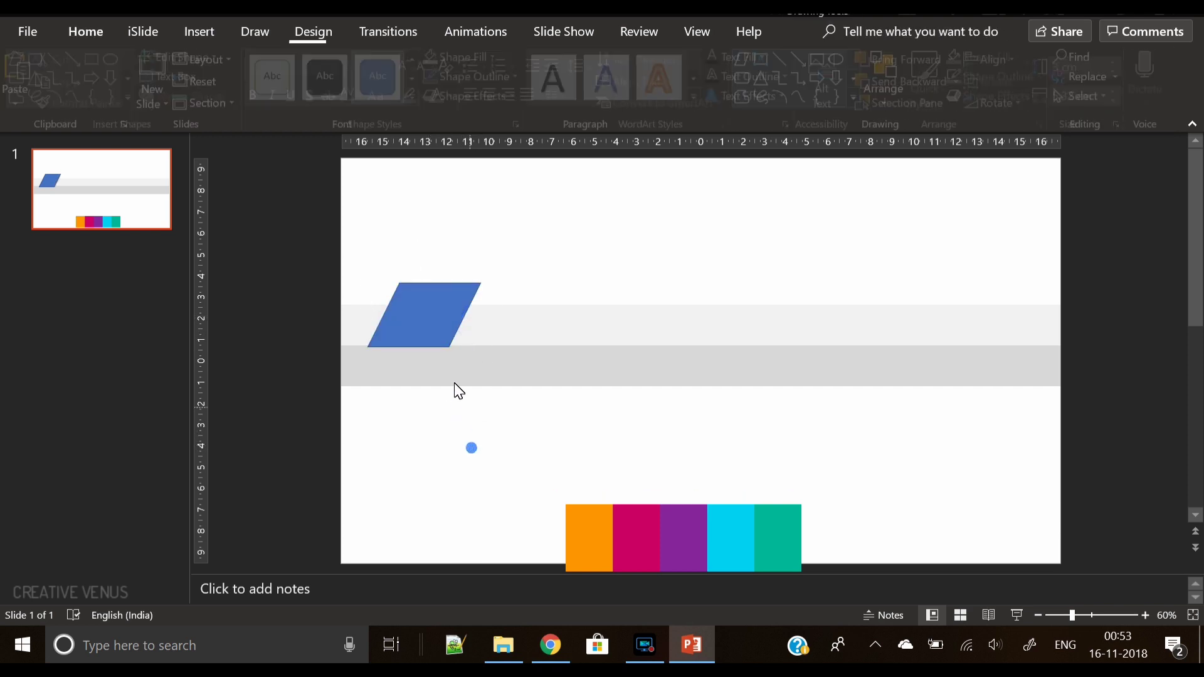
{"action": "double_click", "coordinate": [432, 314]}
{"action": "left_click", "coordinate": [448, 496]}
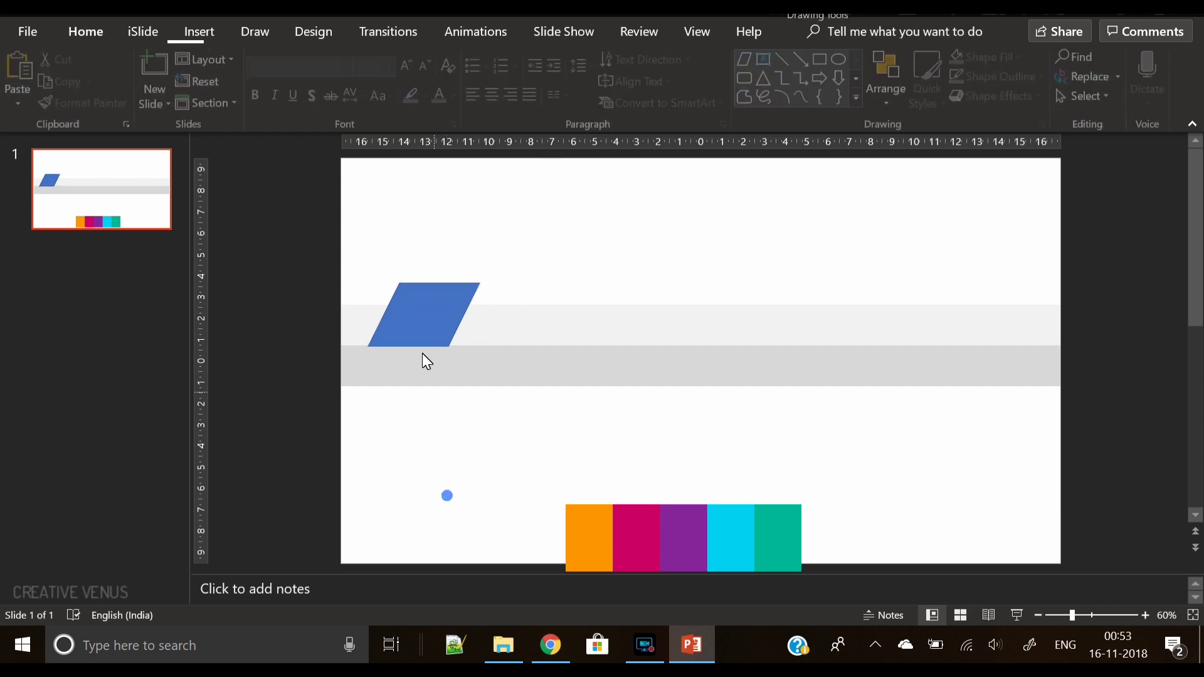
Paste a vertically flipped copy of the parallelogram and join it beneath the original as a chevron.
{"action": "left_click", "coordinate": [423, 321]}
{"action": "key", "text": "ctrl+v"}
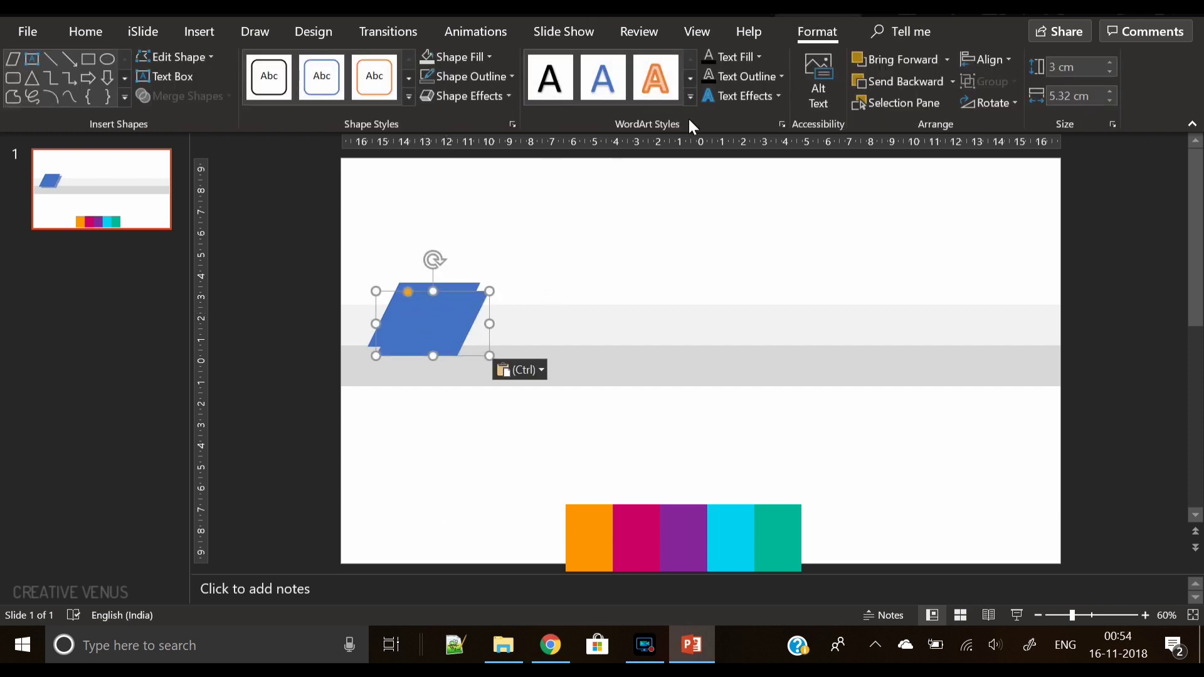
{"action": "left_click", "coordinate": [993, 103]}
{"action": "left_click", "coordinate": [999, 167]}
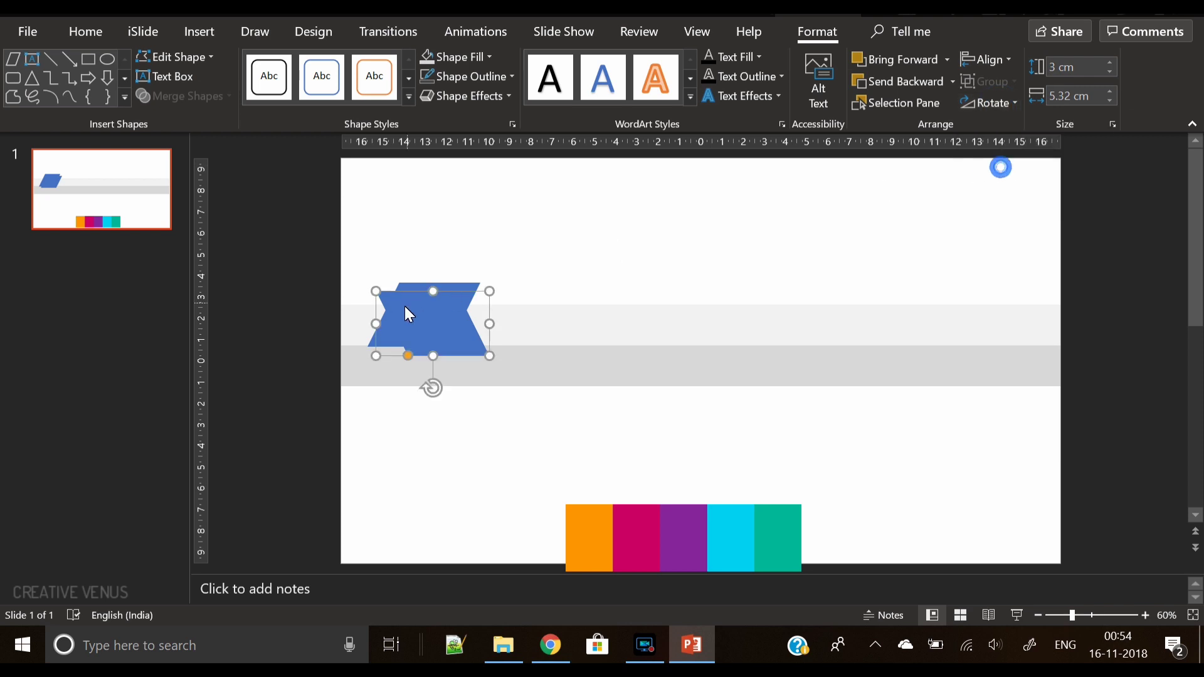
{"action": "left_click_drag", "start_coordinate": [443, 331], "coordinate": [430, 378]}
{"action": "left_click", "coordinate": [499, 494]}
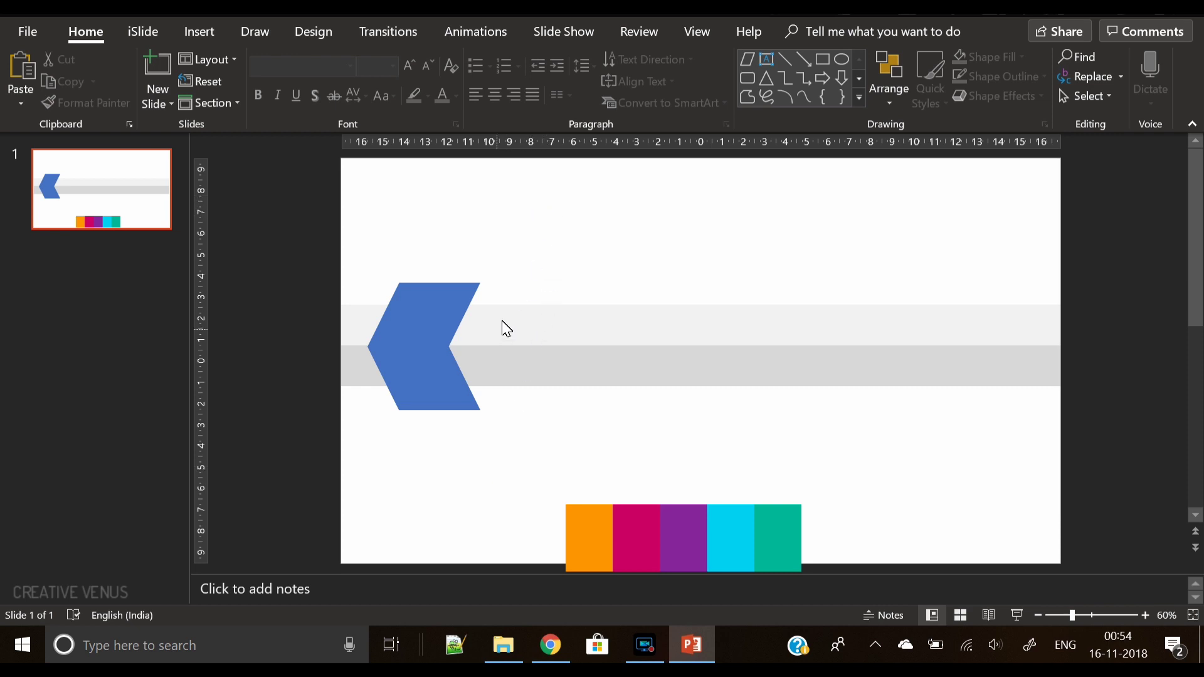
{"action": "left_click", "coordinate": [448, 308]}
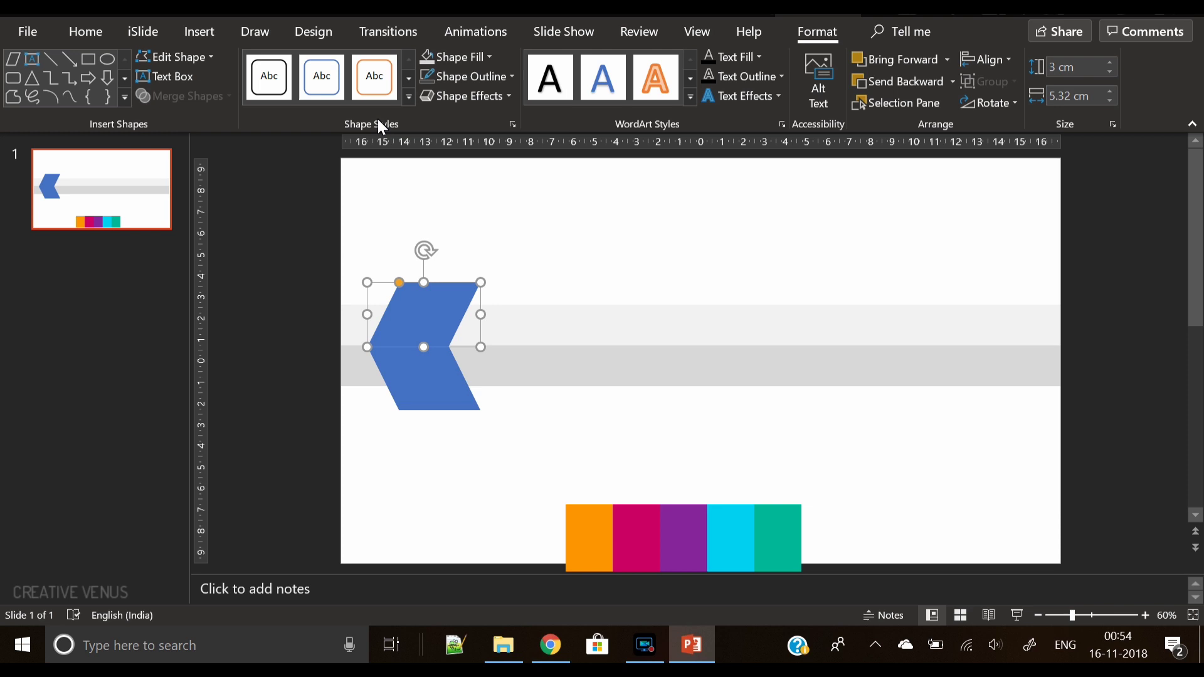
{"action": "left_click", "coordinate": [102, 35]}
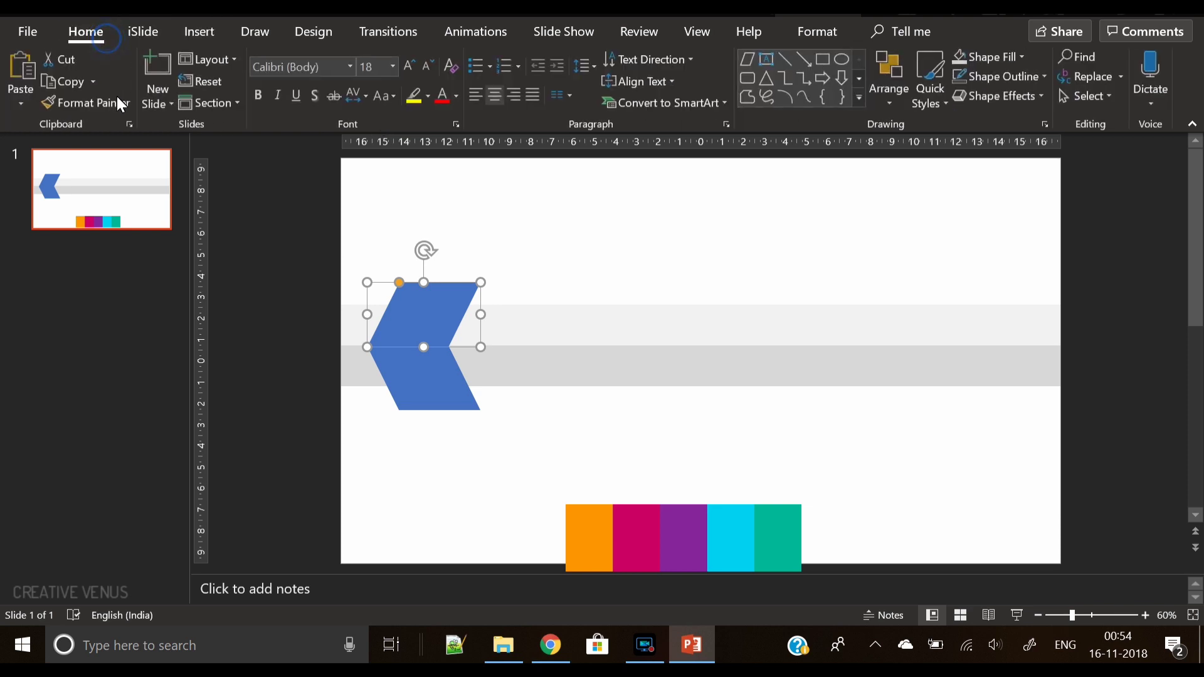
{"action": "left_click", "coordinate": [825, 30]}
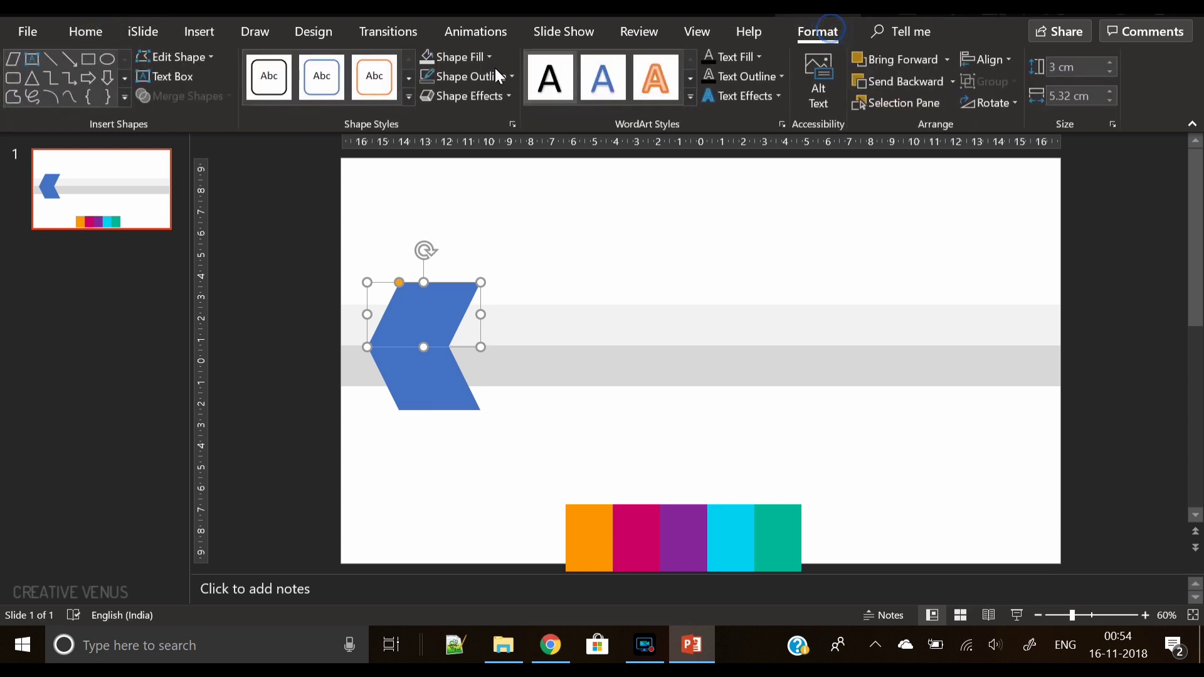
Eyedropper the orange swatch's colour onto both halves of the chevron.
{"action": "left_click", "coordinate": [476, 57]}
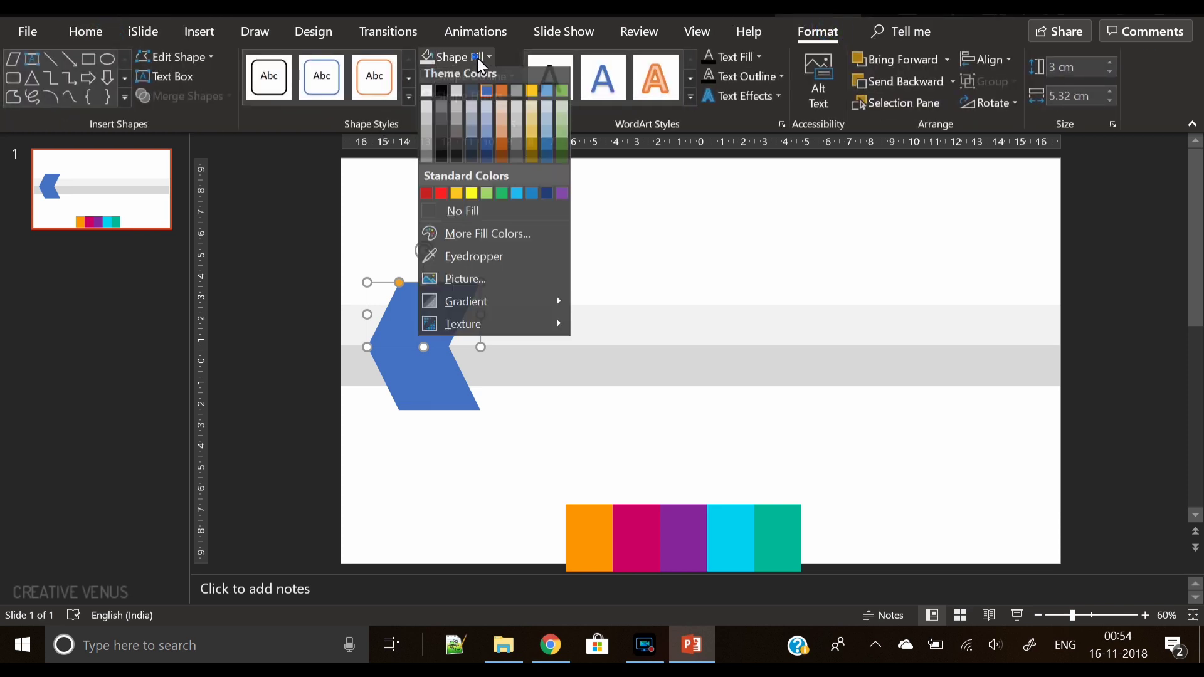
{"action": "left_click", "coordinate": [476, 268]}
{"action": "left_click", "coordinate": [588, 538]}
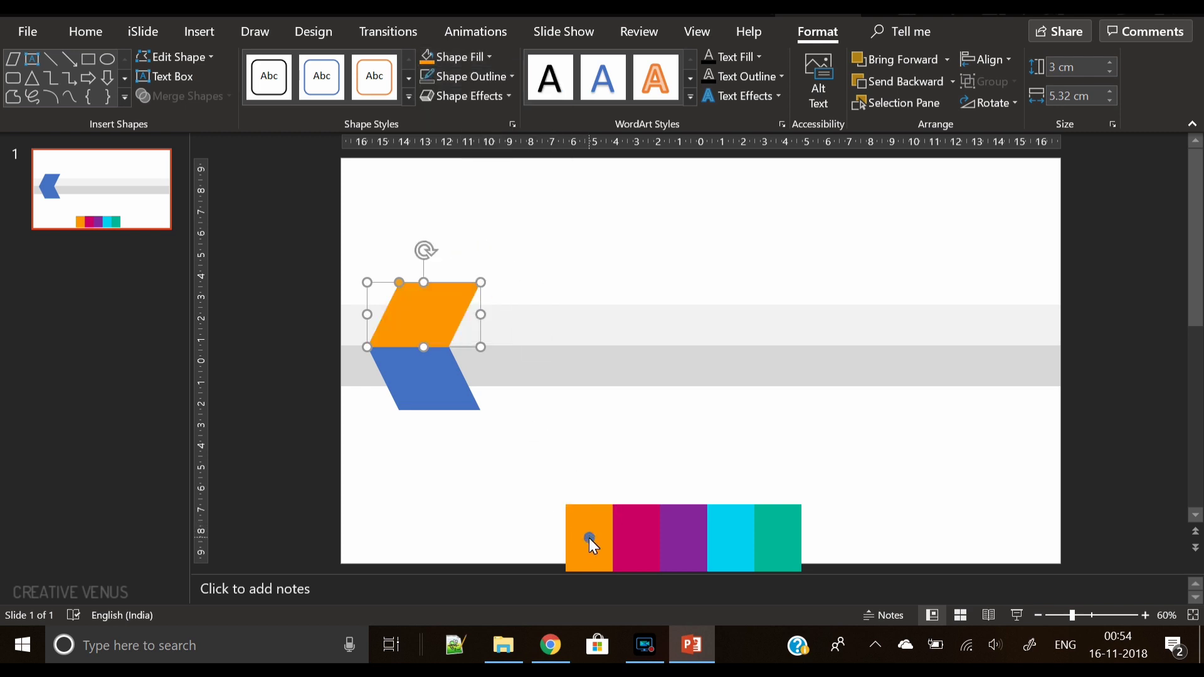
{"action": "left_click", "coordinate": [434, 380]}
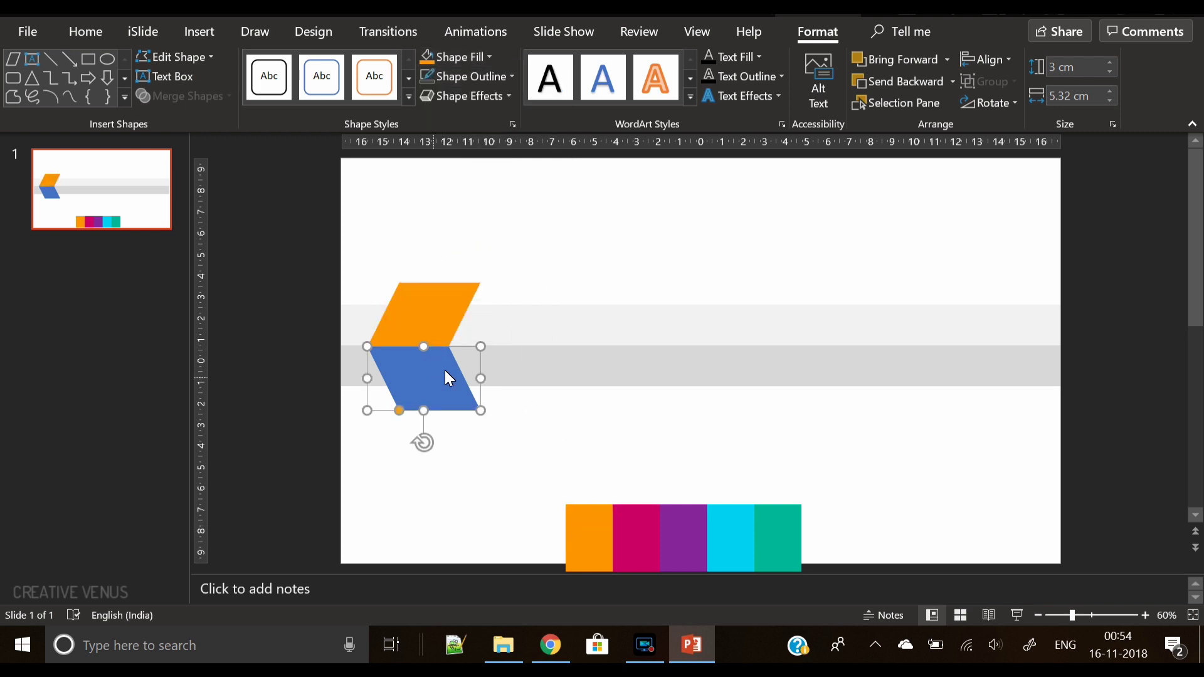
{"action": "left_click", "coordinate": [479, 56]}
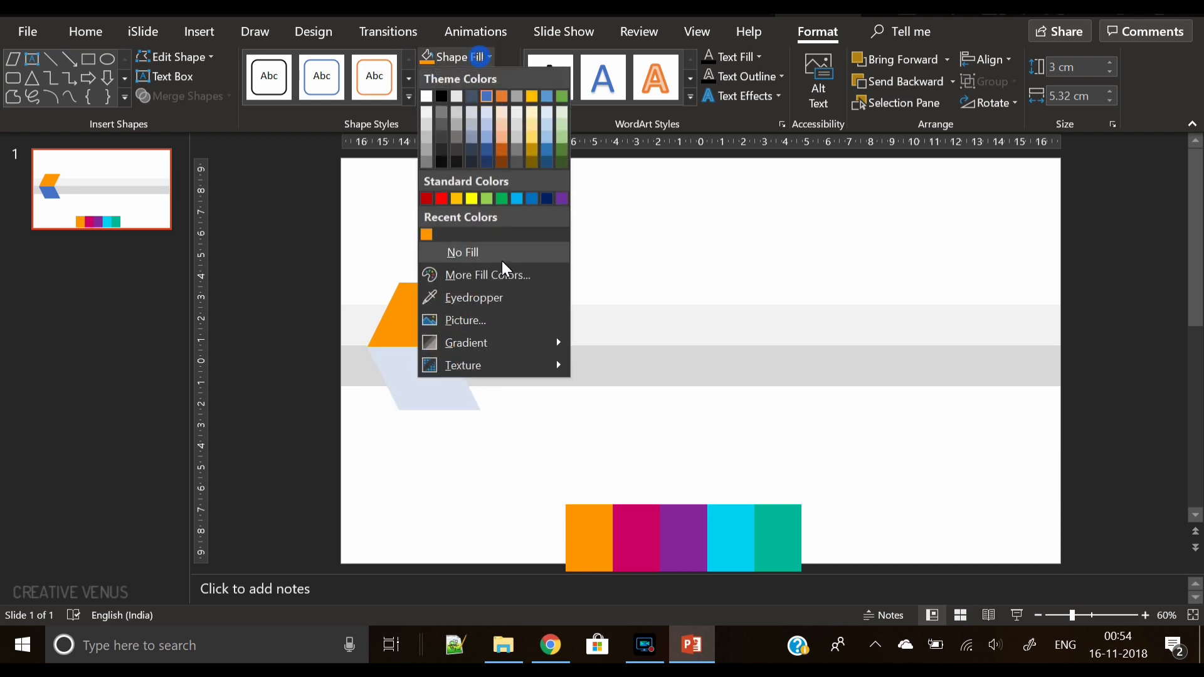
{"action": "left_click", "coordinate": [479, 298]}
{"action": "left_click", "coordinate": [588, 543]}
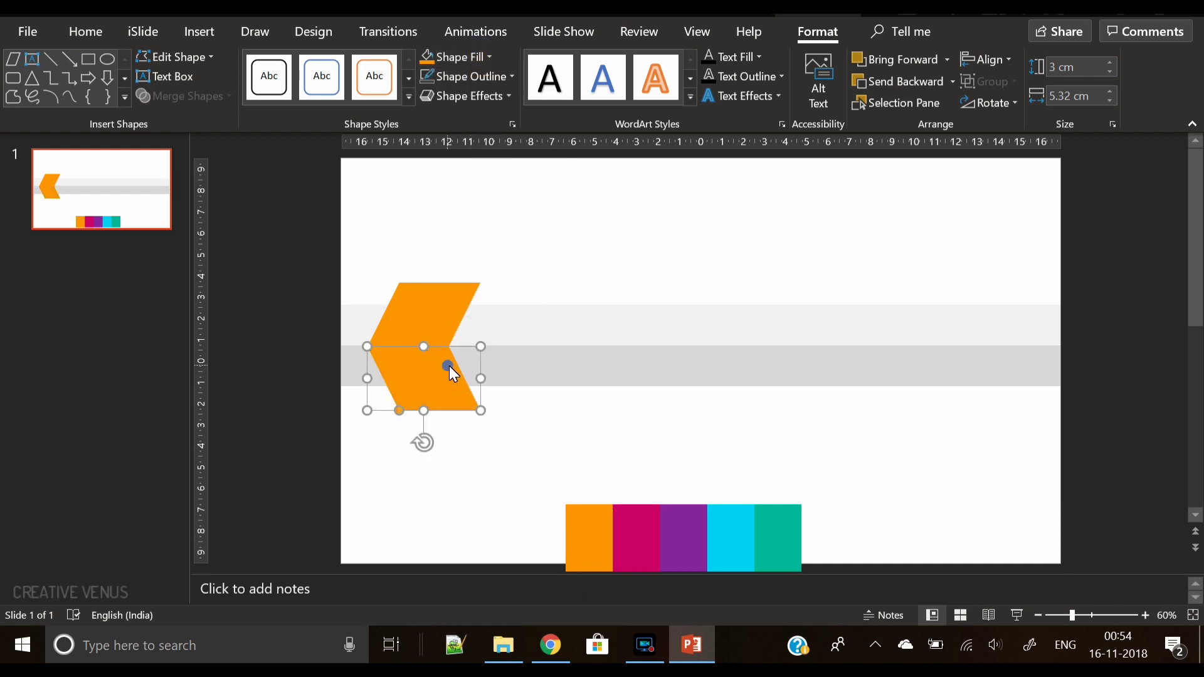
Darken the lower half's fill to a deeper orange (RGB 203, 121, 1) via Format Shape.
{"action": "right_click", "coordinate": [453, 375]}
{"action": "left_click", "coordinate": [513, 579]}
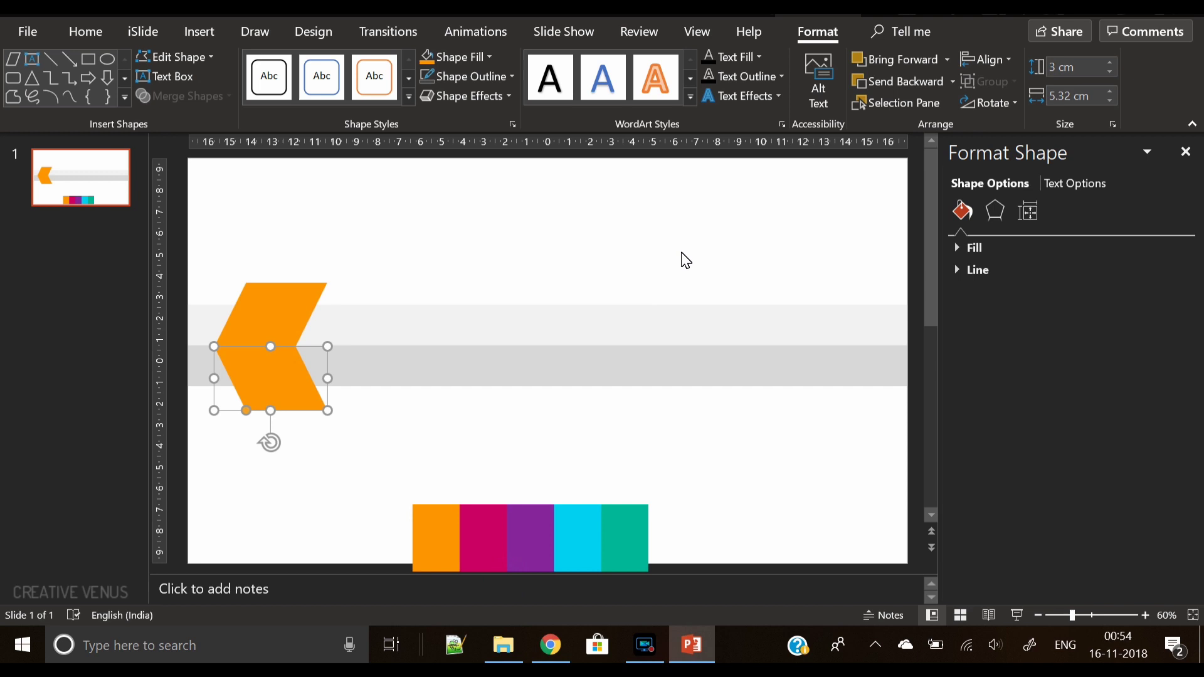
{"action": "left_click", "coordinate": [1003, 250]}
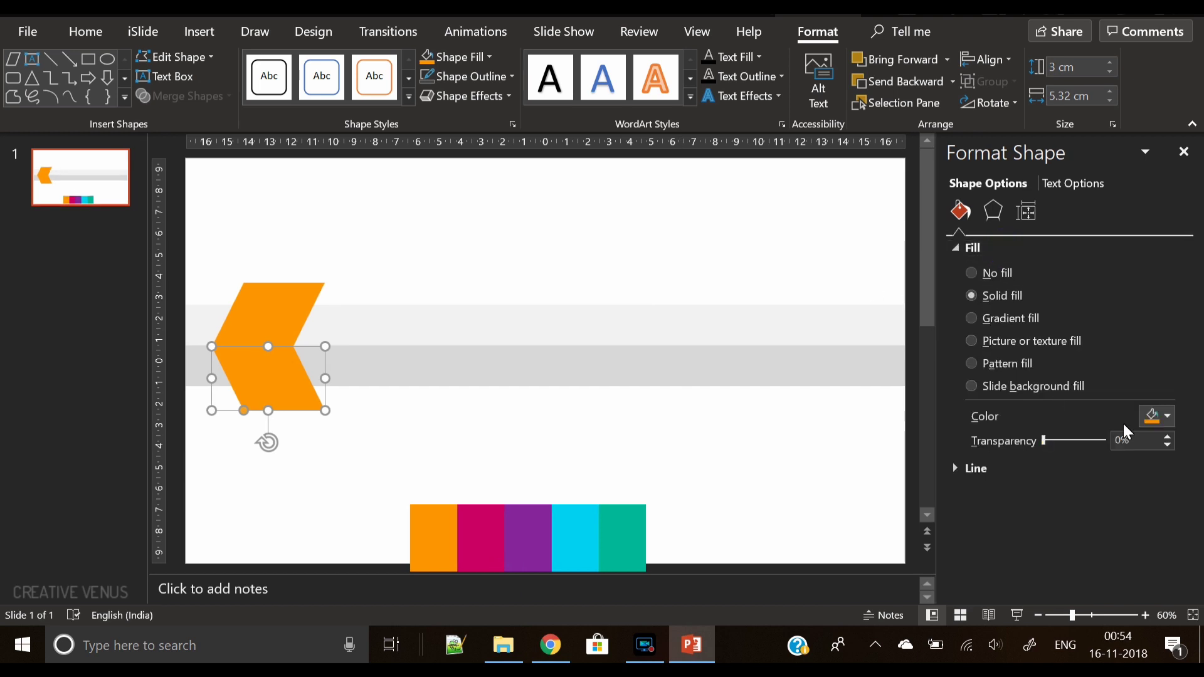
{"action": "left_click", "coordinate": [1157, 416]}
{"action": "left_click", "coordinate": [1091, 377]}
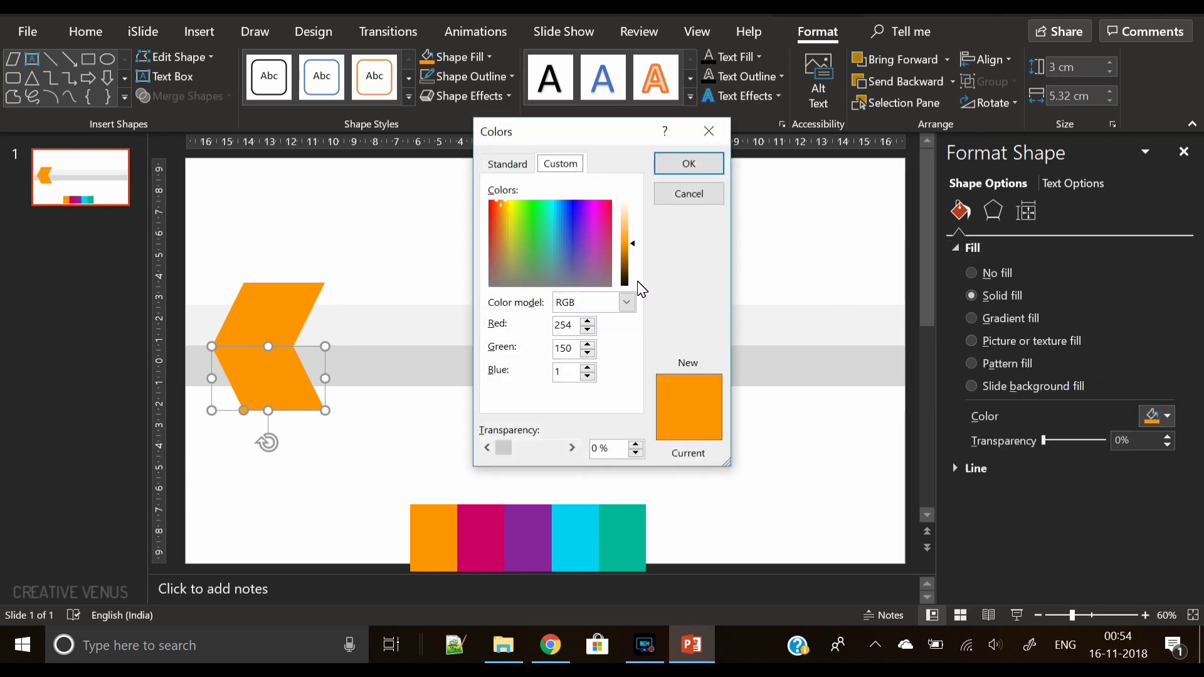
{"action": "left_click_drag", "start_coordinate": [635, 250], "coordinate": [635, 258]}
{"action": "left_click", "coordinate": [678, 164]}
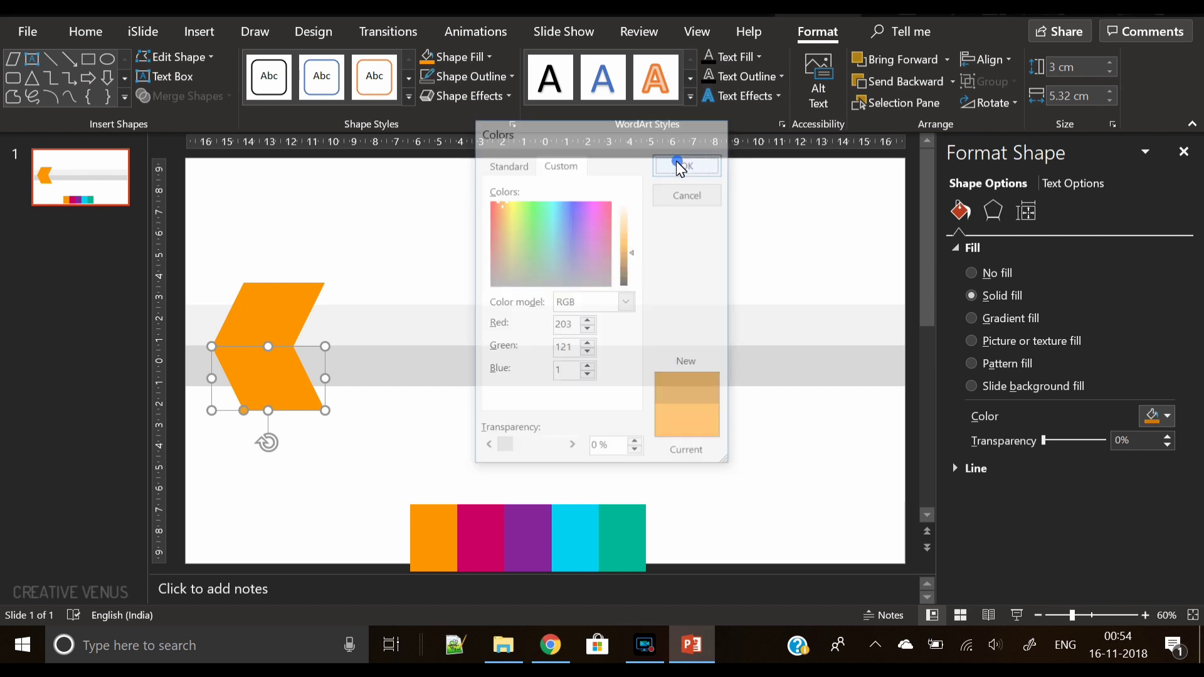
{"action": "left_click", "coordinate": [527, 433]}
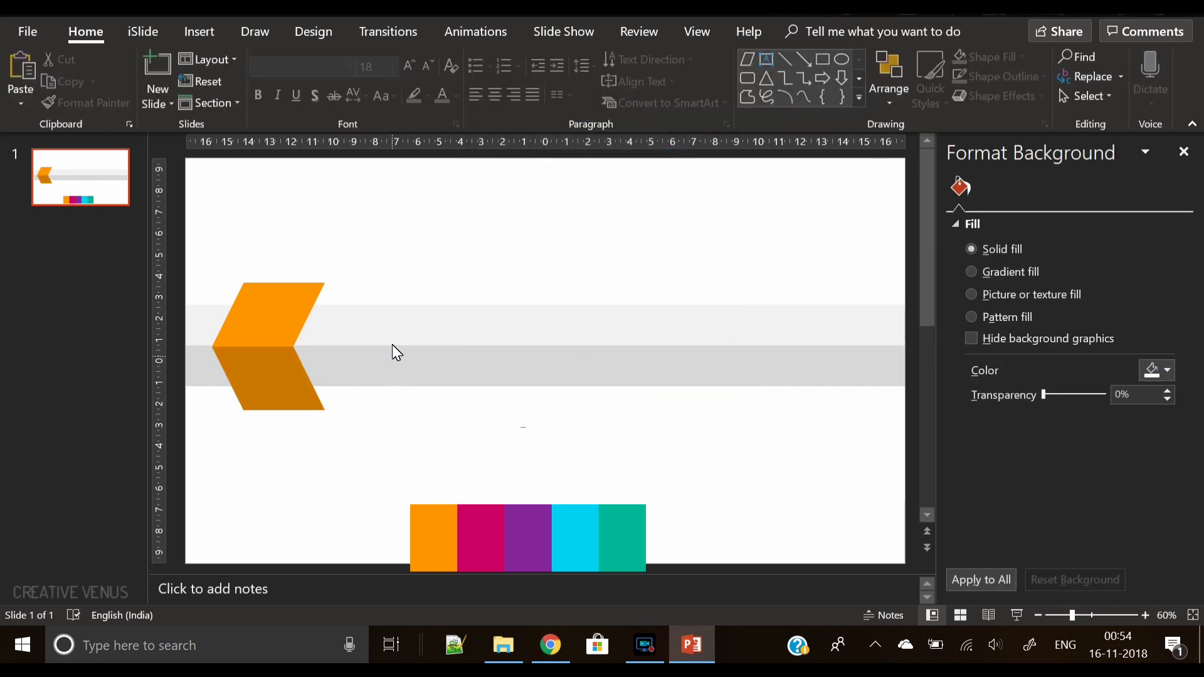
Draw a rectangle over the chevron's right part and fill it dark brown (RGB 161, 96, 1).
{"action": "left_click", "coordinate": [190, 34]}
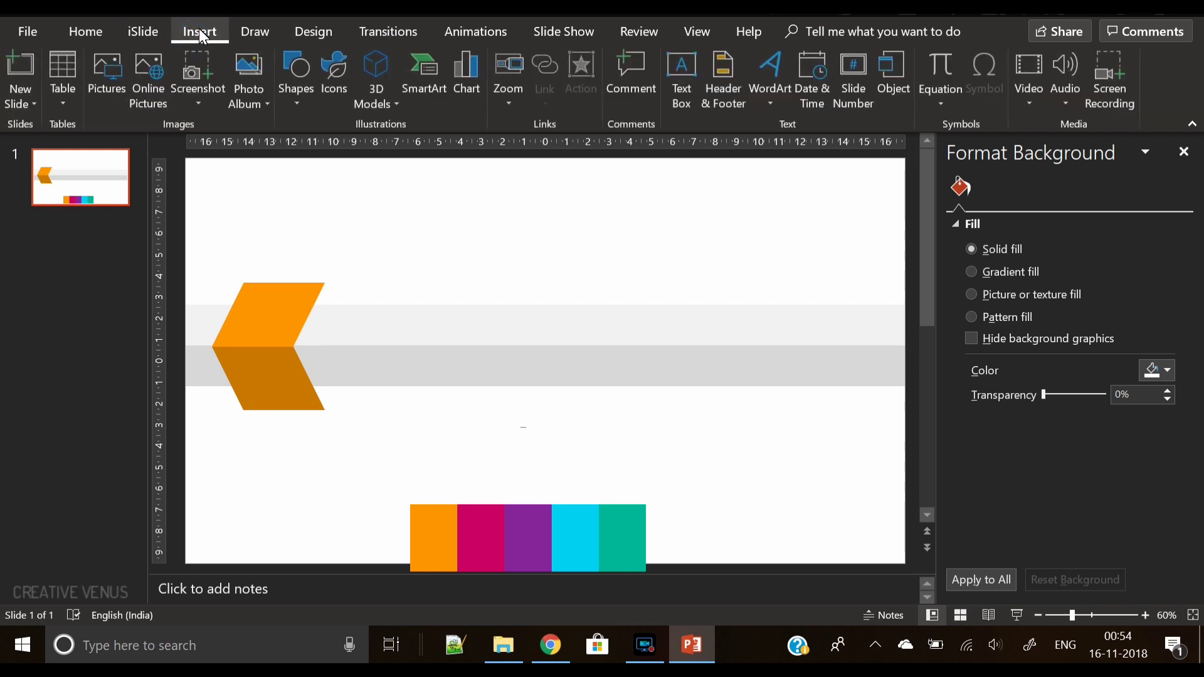
{"action": "left_click", "coordinate": [296, 96]}
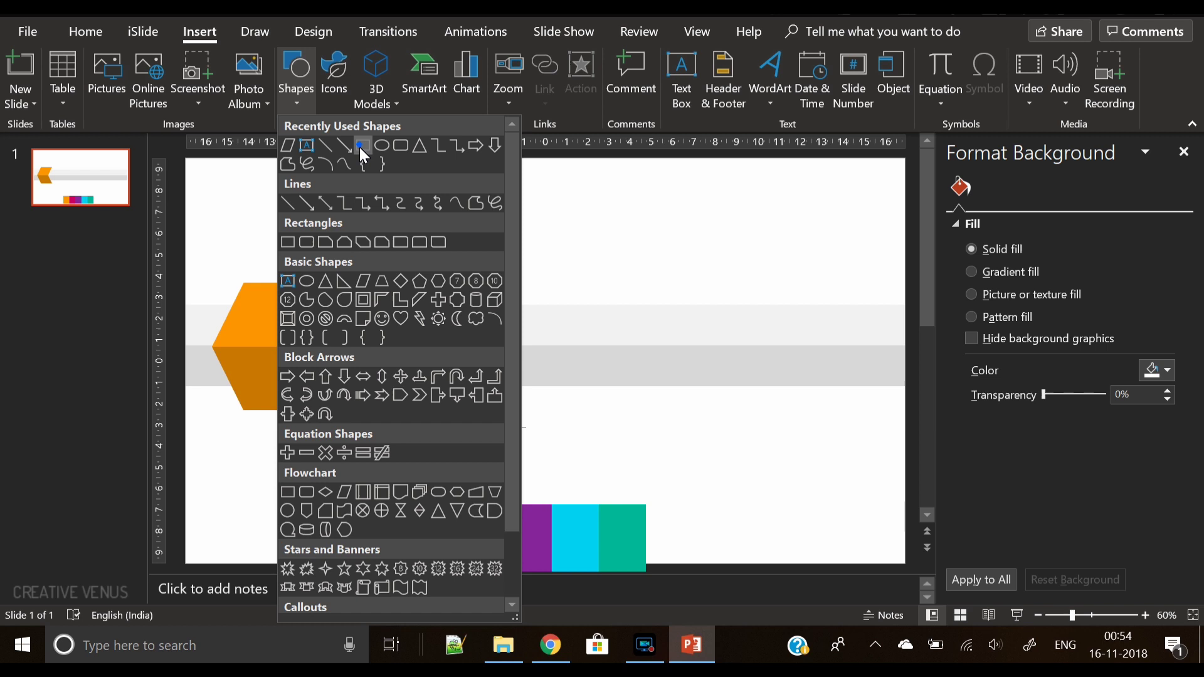
{"action": "left_click", "coordinate": [359, 147]}
{"action": "left_click_drag", "start_coordinate": [284, 284], "coordinate": [325, 412]}
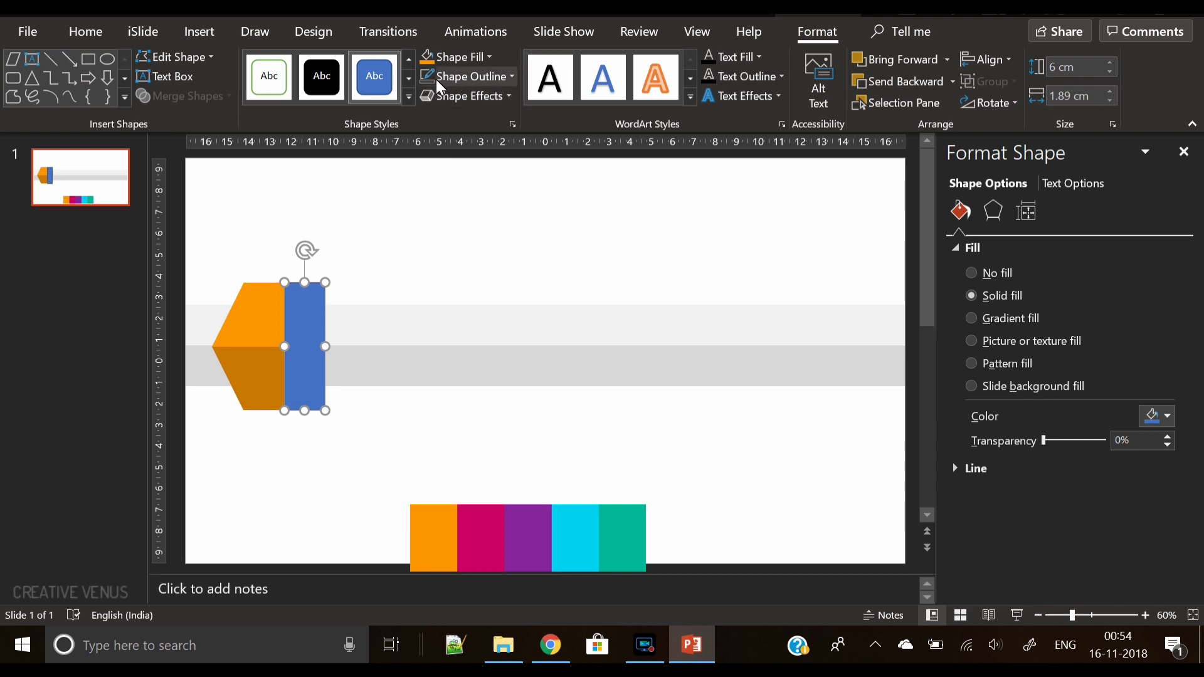
{"action": "left_click", "coordinate": [1159, 416]}
{"action": "left_click", "coordinate": [1058, 358]}
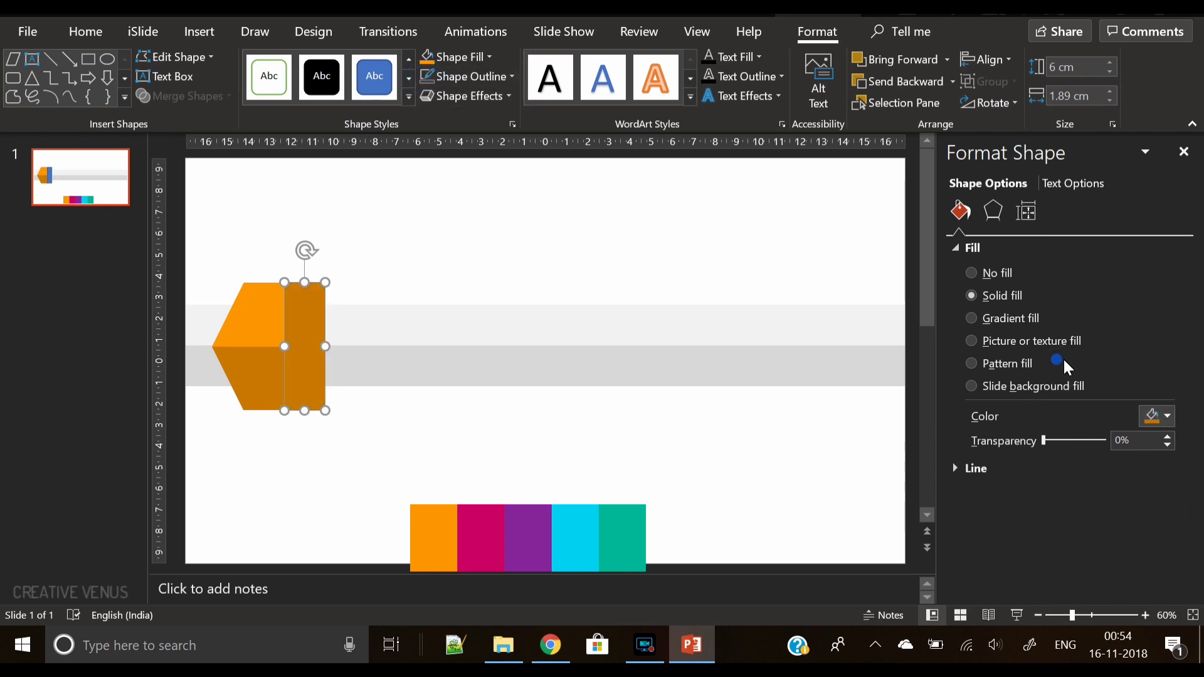
{"action": "left_click", "coordinate": [1160, 416]}
{"action": "left_click", "coordinate": [1098, 380]}
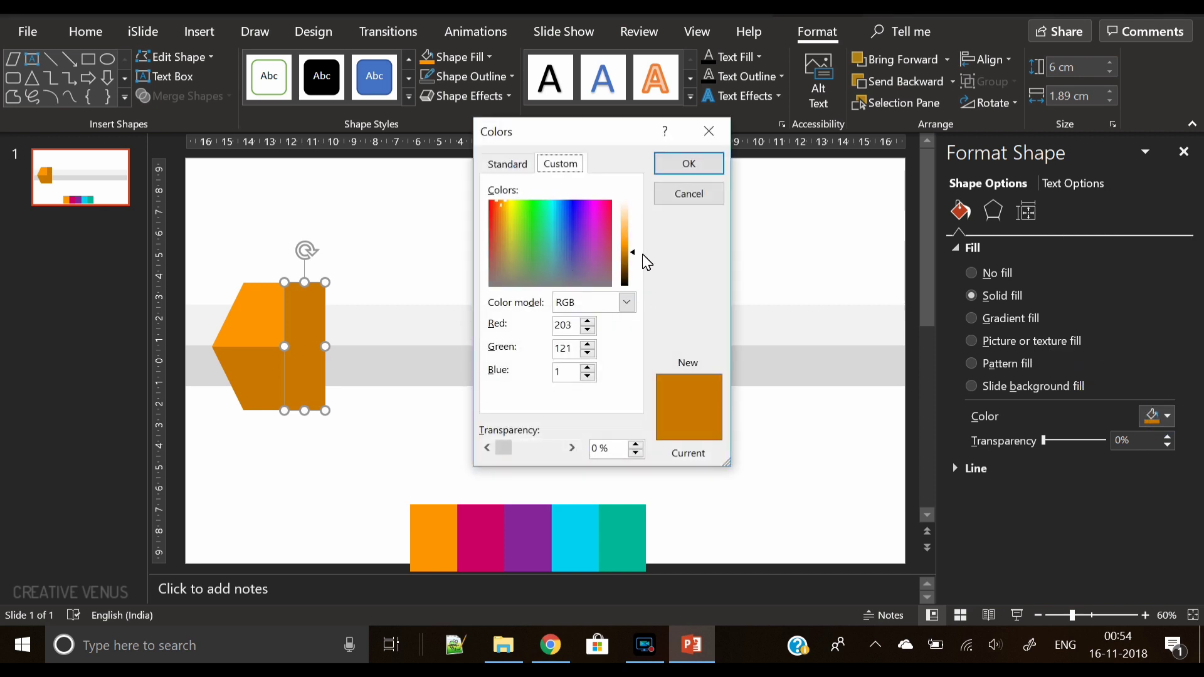
{"action": "left_click_drag", "start_coordinate": [636, 255], "coordinate": [635, 270]}
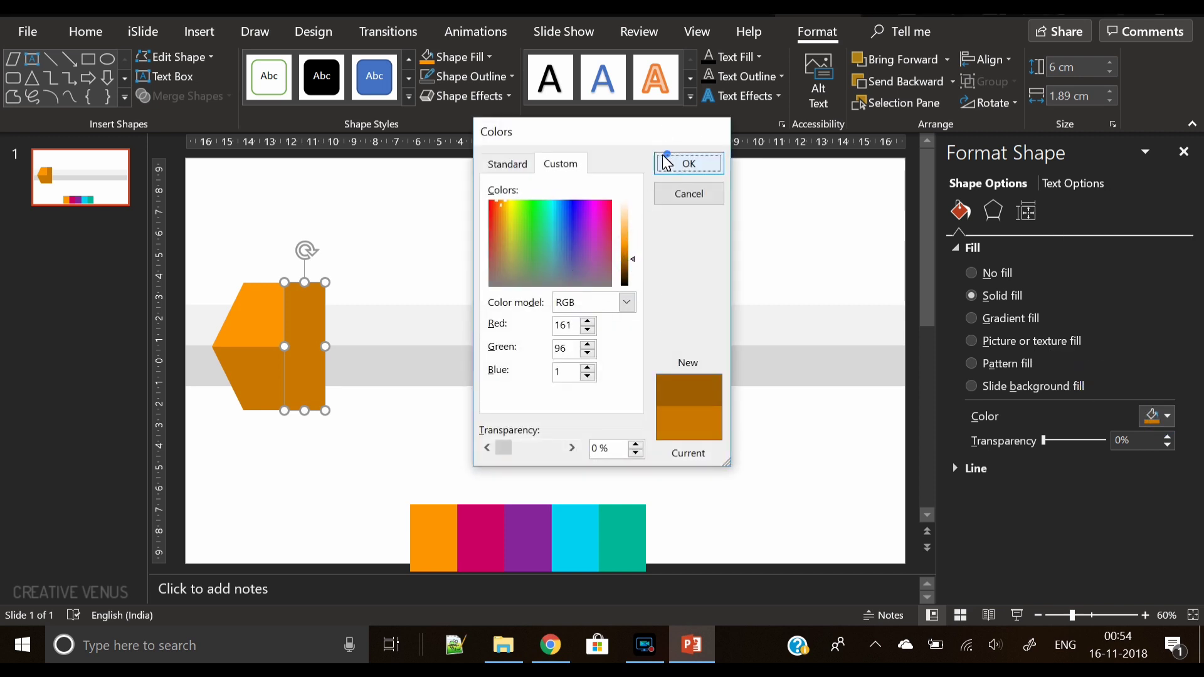
{"action": "left_click", "coordinate": [684, 163]}
Send the brown rectangle to the back, behind the chevron.
{"action": "right_click", "coordinate": [304, 349]}
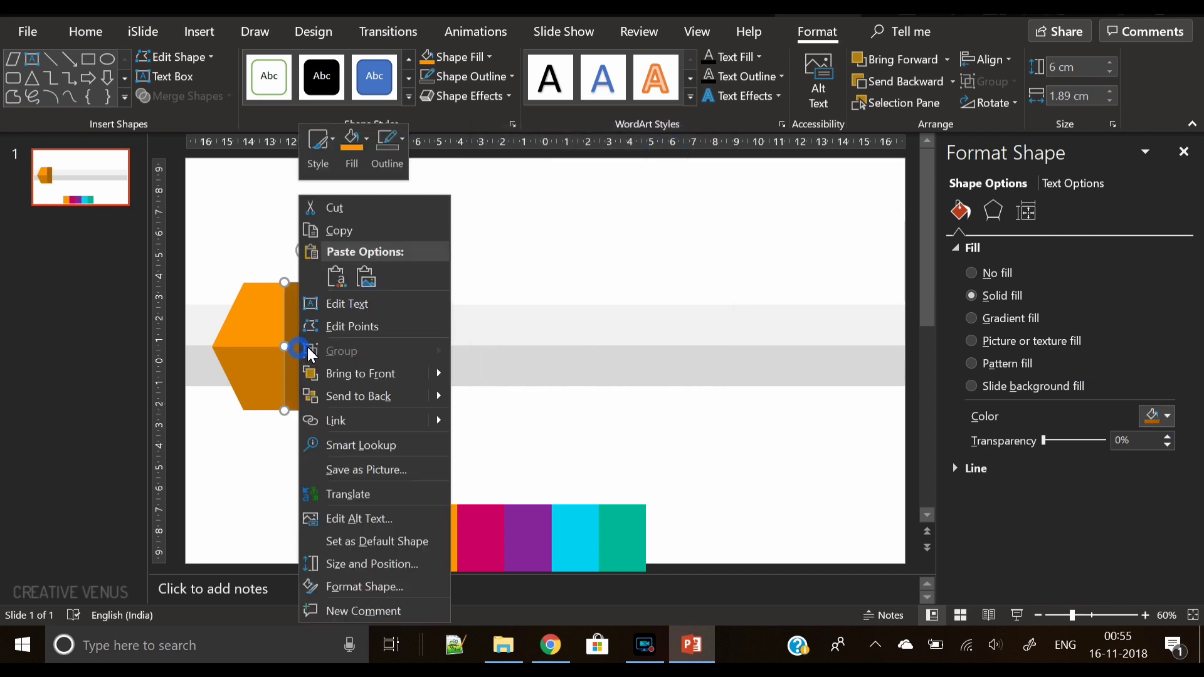
{"action": "left_click", "coordinate": [363, 401]}
{"action": "left_click", "coordinate": [354, 447]}
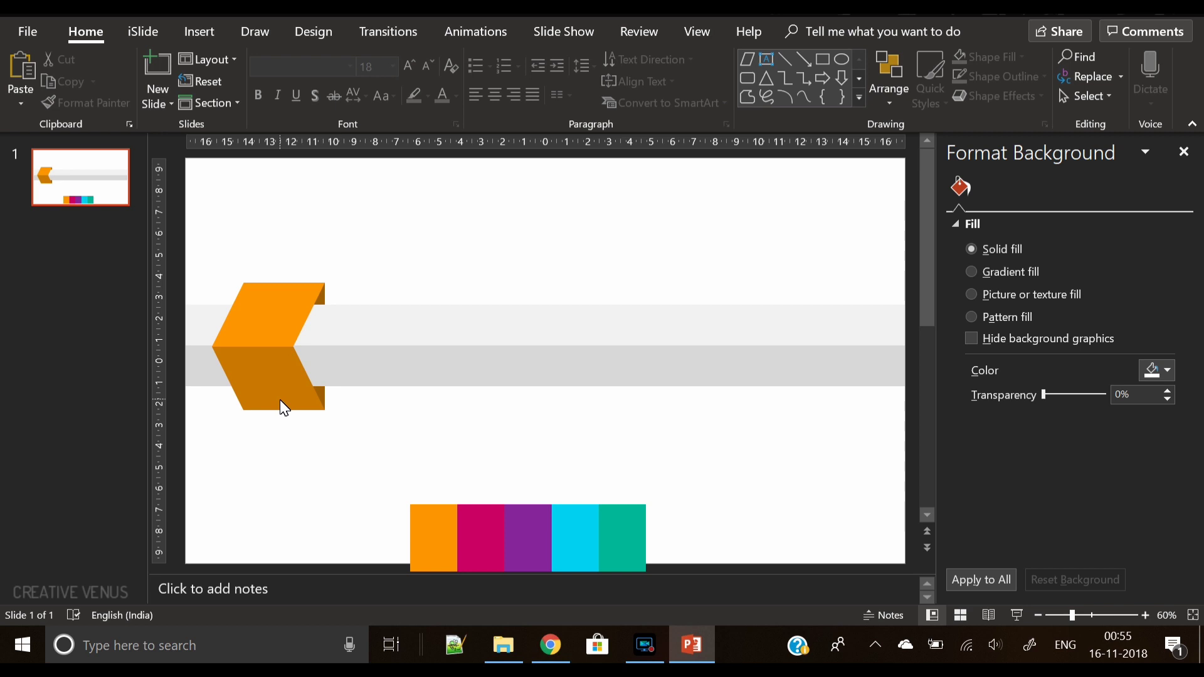
Copy the chevron's three pieces and place the copy just right of the first chevron.
{"action": "left_click", "coordinate": [325, 397]}
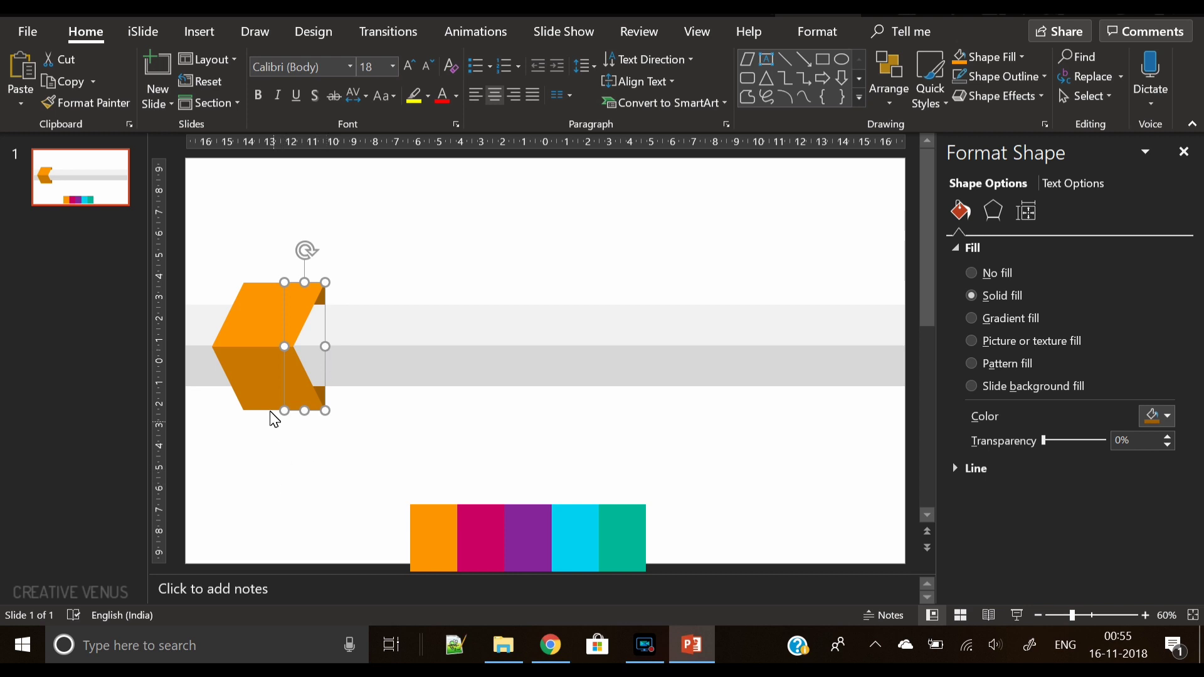
{"action": "left_click", "coordinate": [256, 396], "text": "shift"}
{"action": "left_click", "coordinate": [255, 342], "text": "shift"}
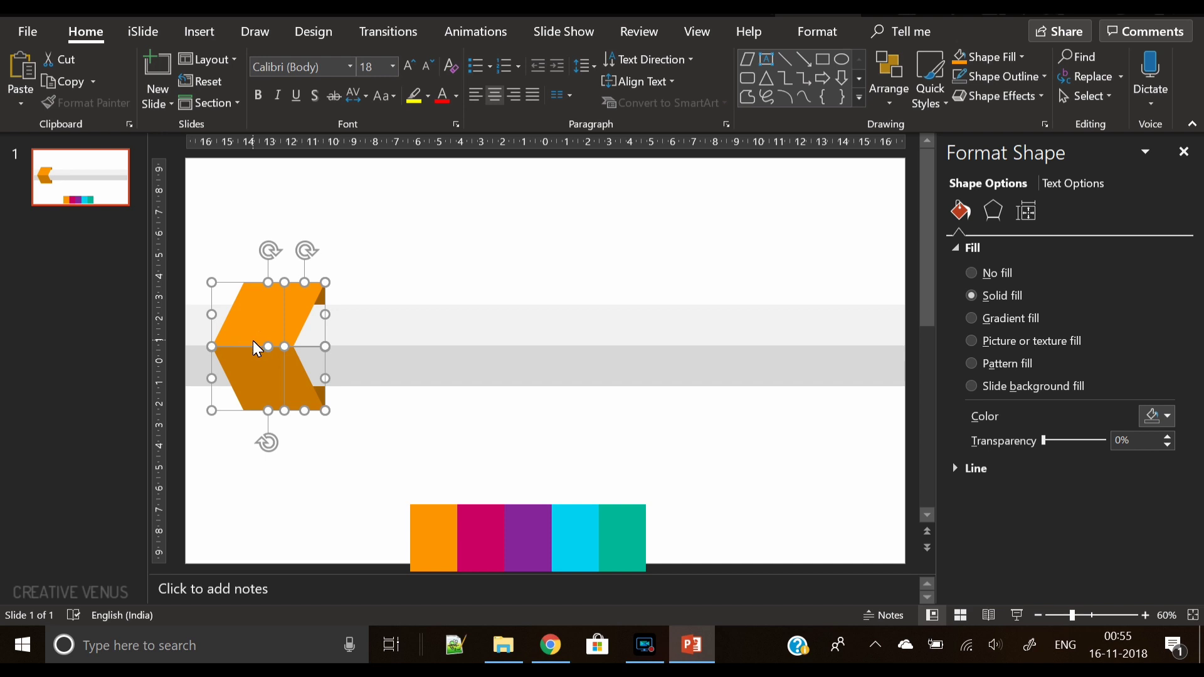
{"action": "key", "text": "ctrl+g"}
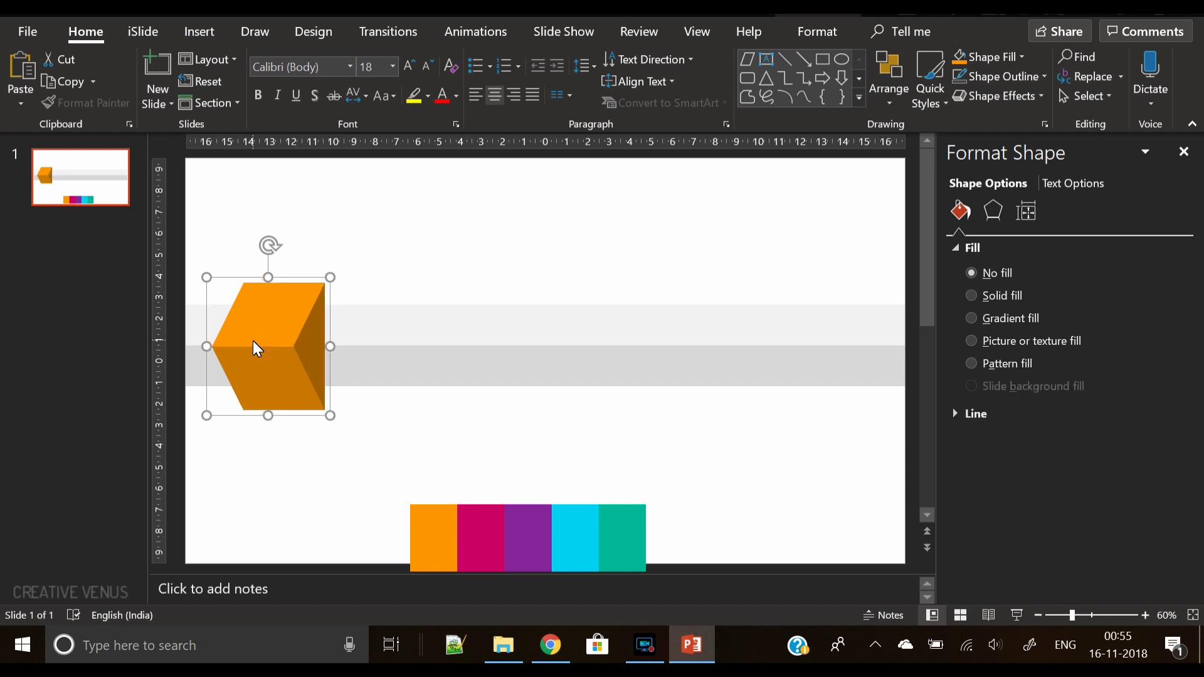
{"action": "key", "text": "ctrl+z"}
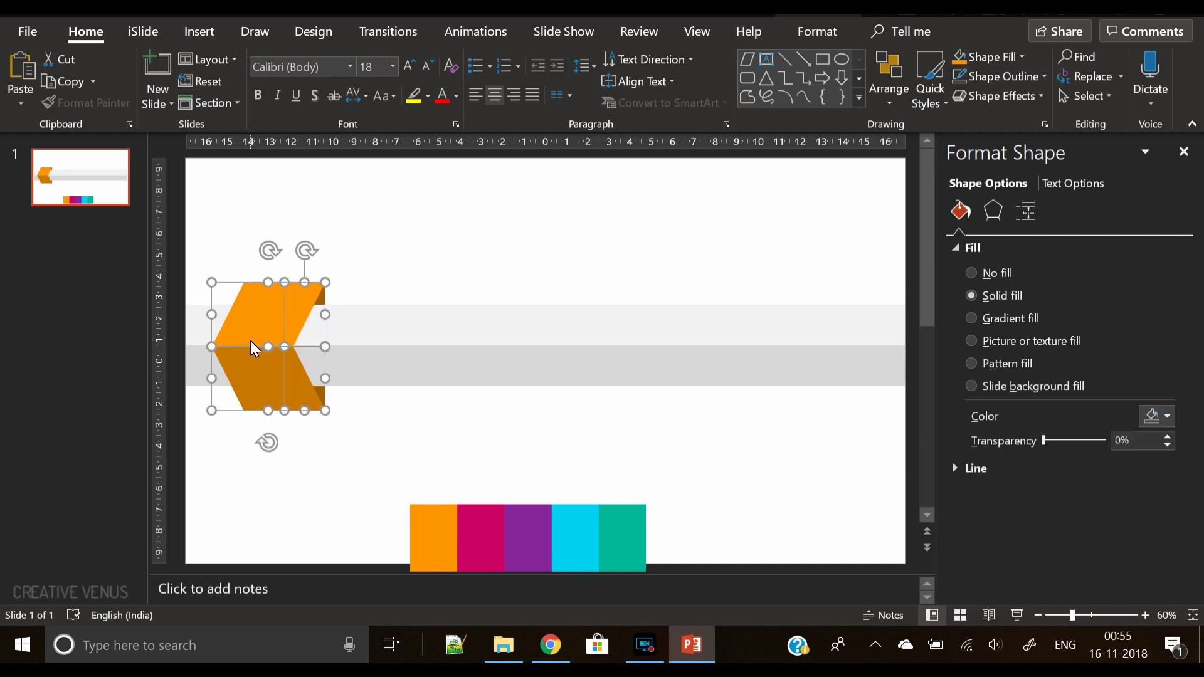
{"action": "key", "text": "ctrl+c"}
{"action": "key", "text": "ctrl+v"}
{"action": "left_click_drag", "start_coordinate": [254, 349], "coordinate": [371, 344]}
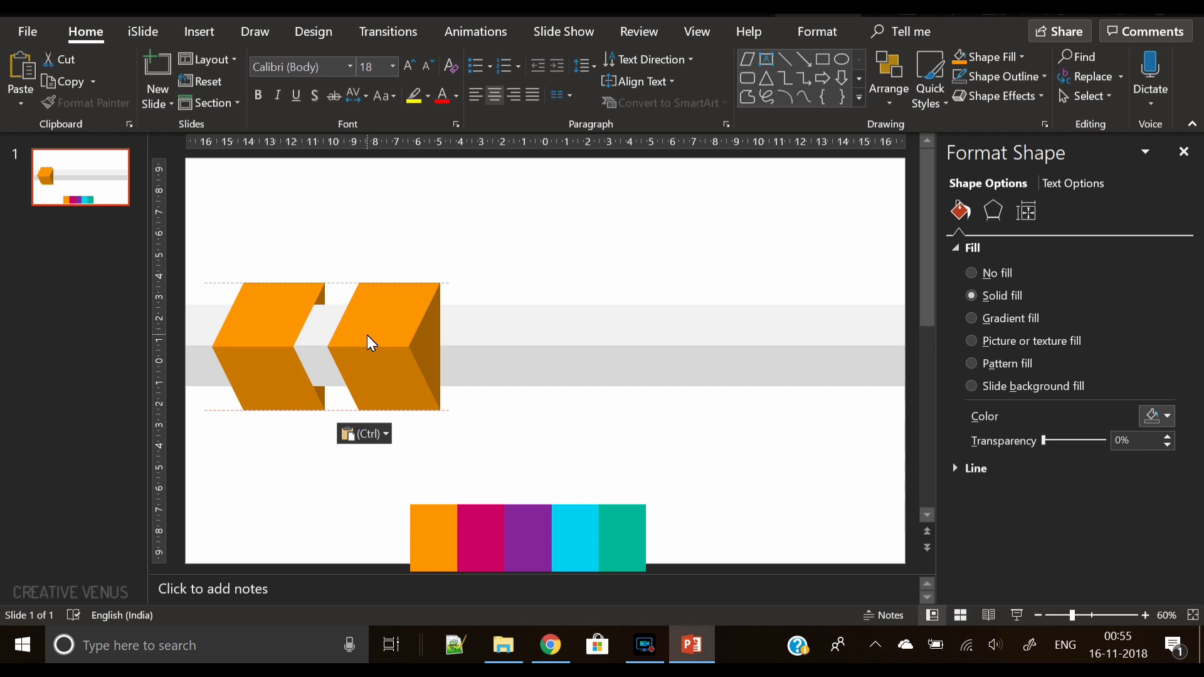
{"action": "left_click_drag", "start_coordinate": [372, 344], "coordinate": [374, 344]}
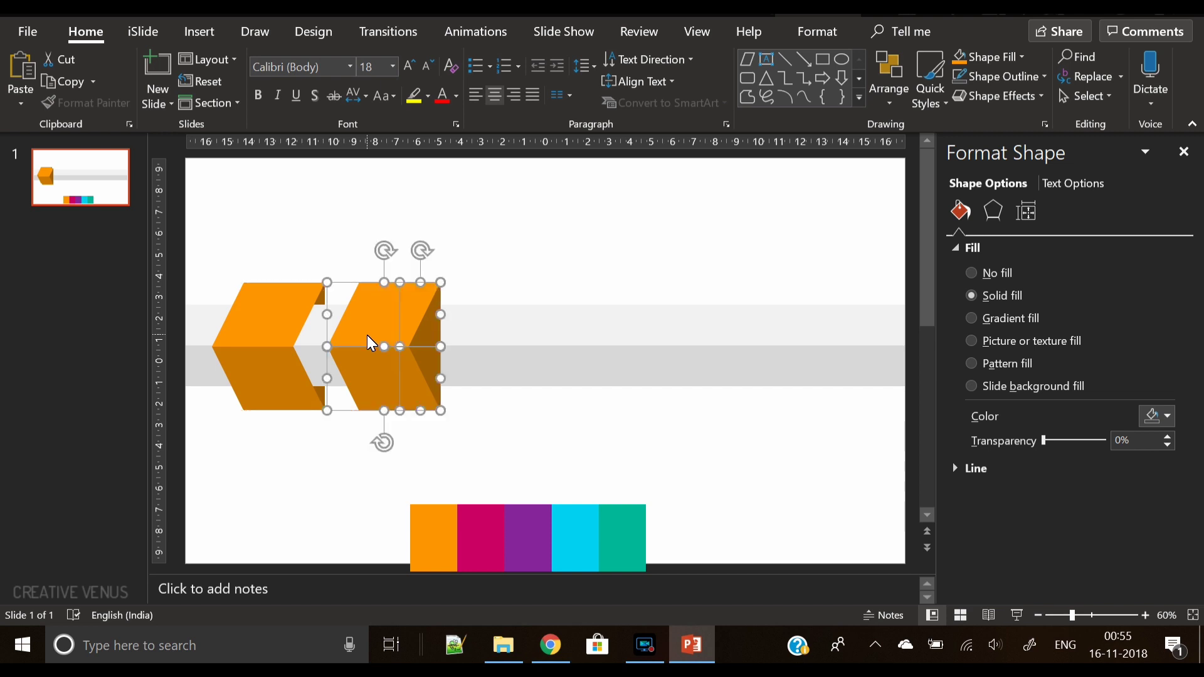
{"action": "left_click", "coordinate": [492, 434]}
Send the copied chevron's side piece to the back.
{"action": "left_click", "coordinate": [441, 356]}
{"action": "right_click", "coordinate": [439, 353]}
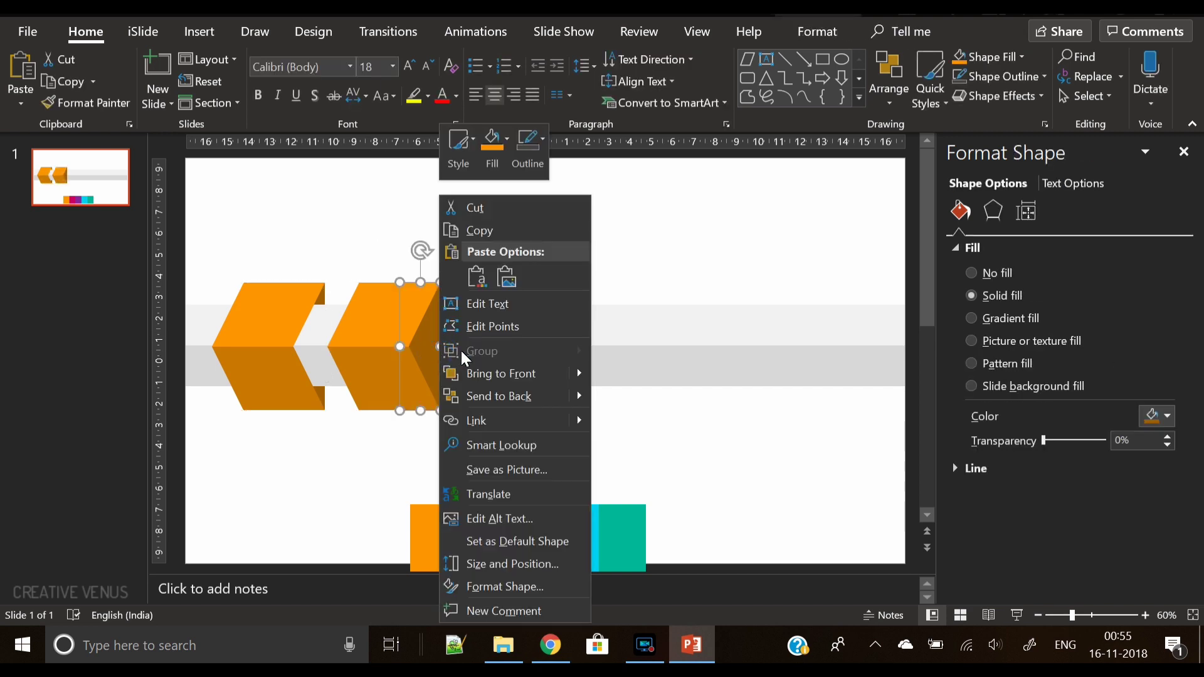
{"action": "left_click", "coordinate": [496, 396]}
{"action": "left_click", "coordinate": [314, 494]}
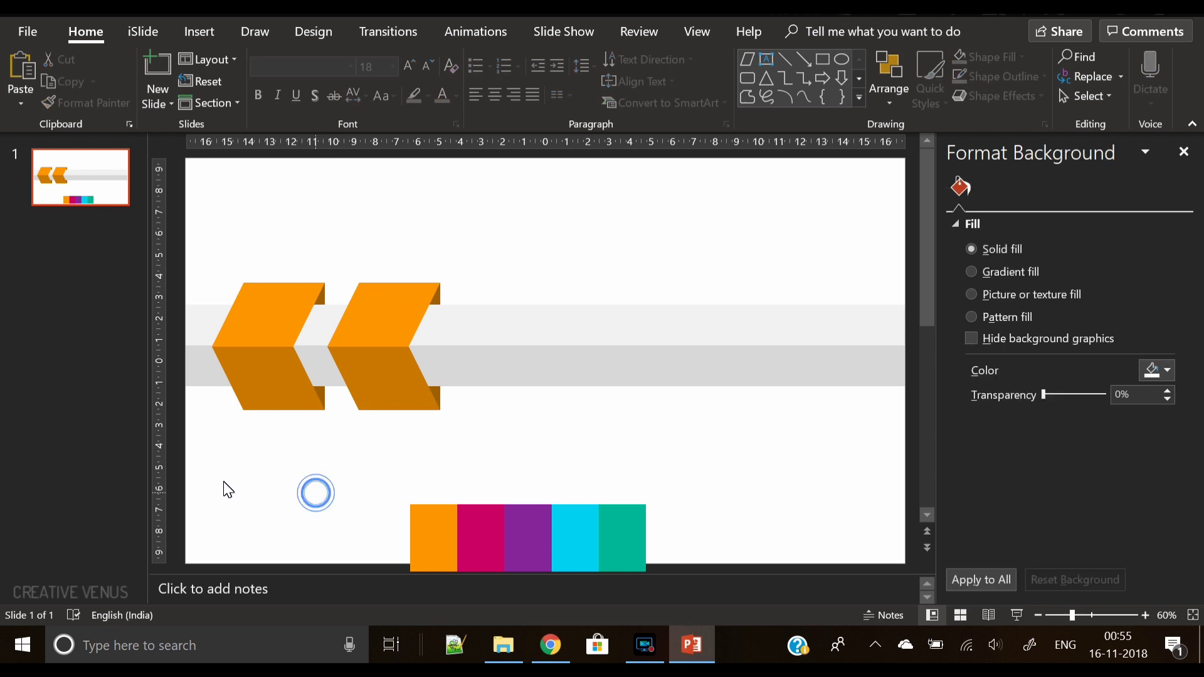
Duplicate both chevrons with Ctrl+D and move the copies right, making four in a row.
{"action": "left_click_drag", "start_coordinate": [216, 479], "coordinate": [509, 231]}
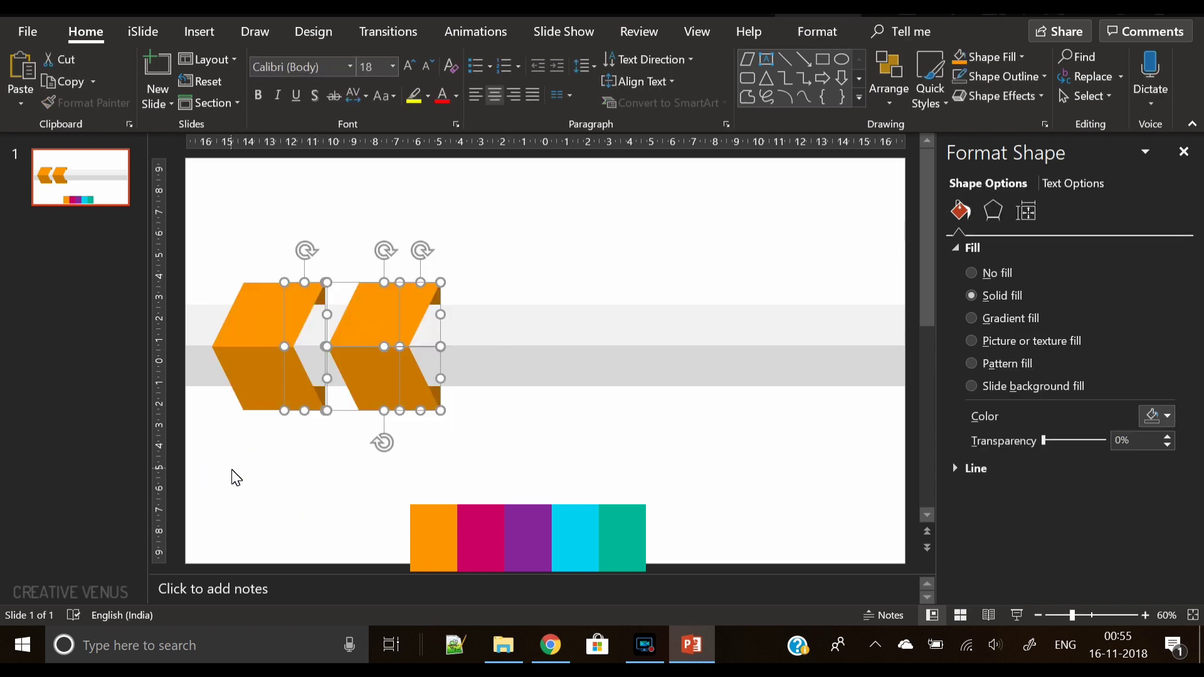
{"action": "left_click_drag", "start_coordinate": [181, 457], "coordinate": [542, 200]}
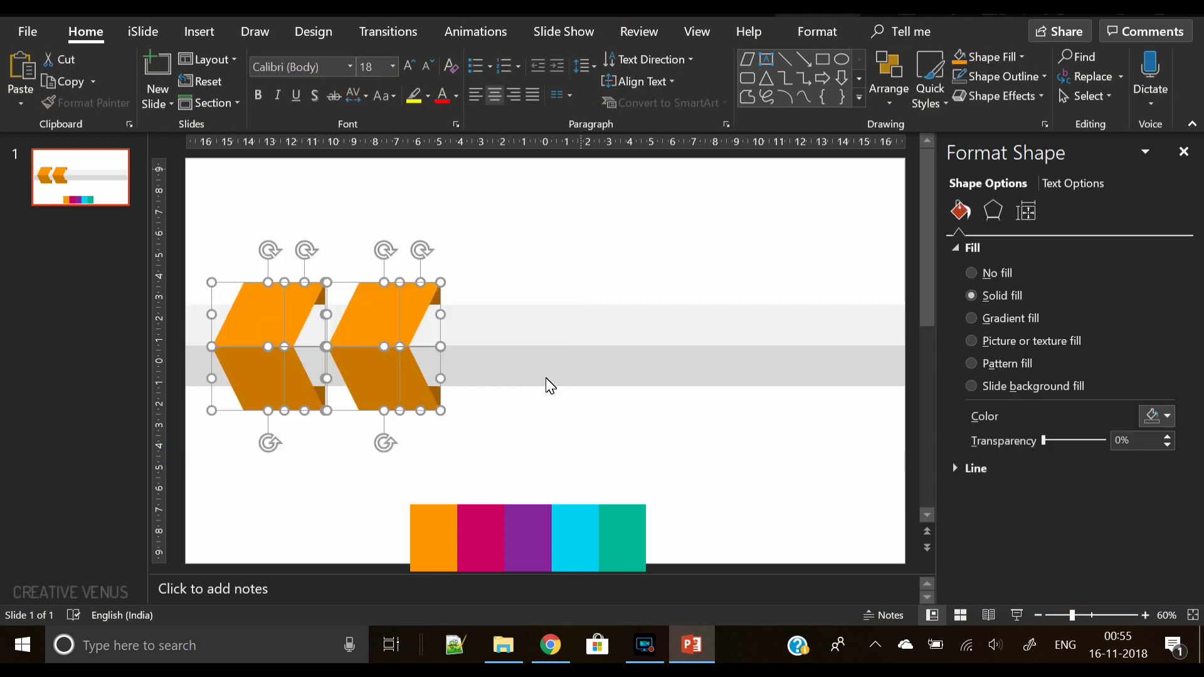
{"action": "key", "text": "ctrl+d"}
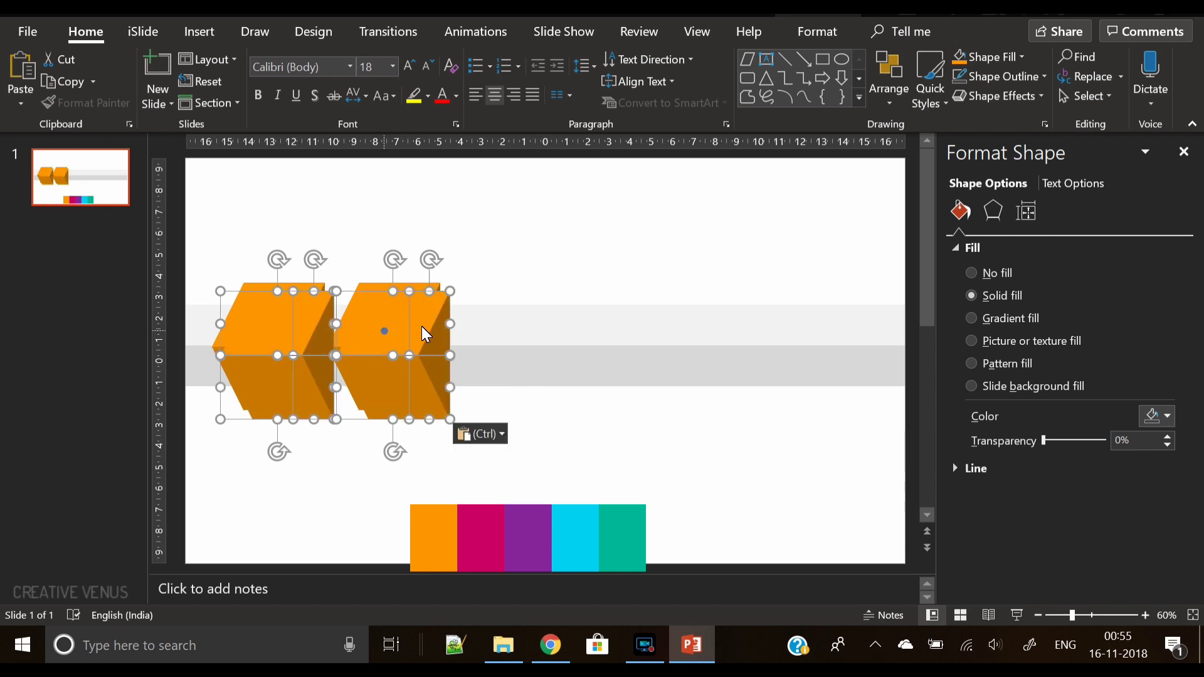
{"action": "left_click_drag", "start_coordinate": [385, 332], "coordinate": [613, 328]}
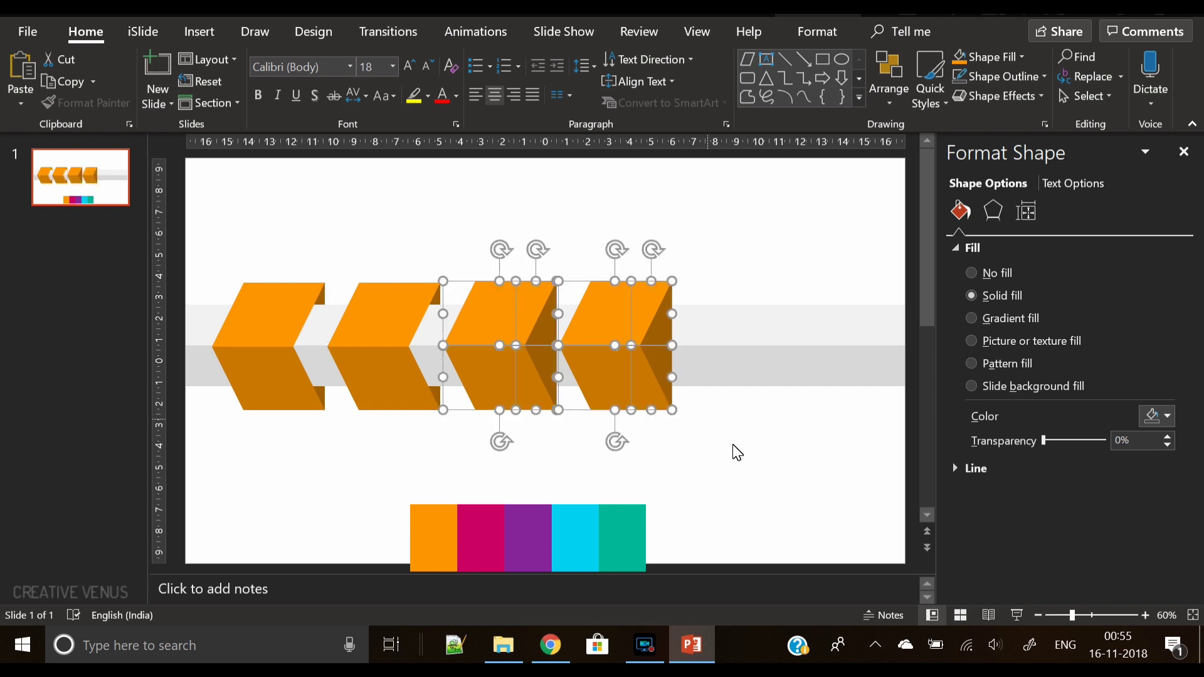
Send the third and fourth chevrons' side pieces to the back behind the band.
{"action": "left_click", "coordinate": [751, 476]}
{"action": "left_click", "coordinate": [550, 342]}
{"action": "right_click", "coordinate": [549, 342]}
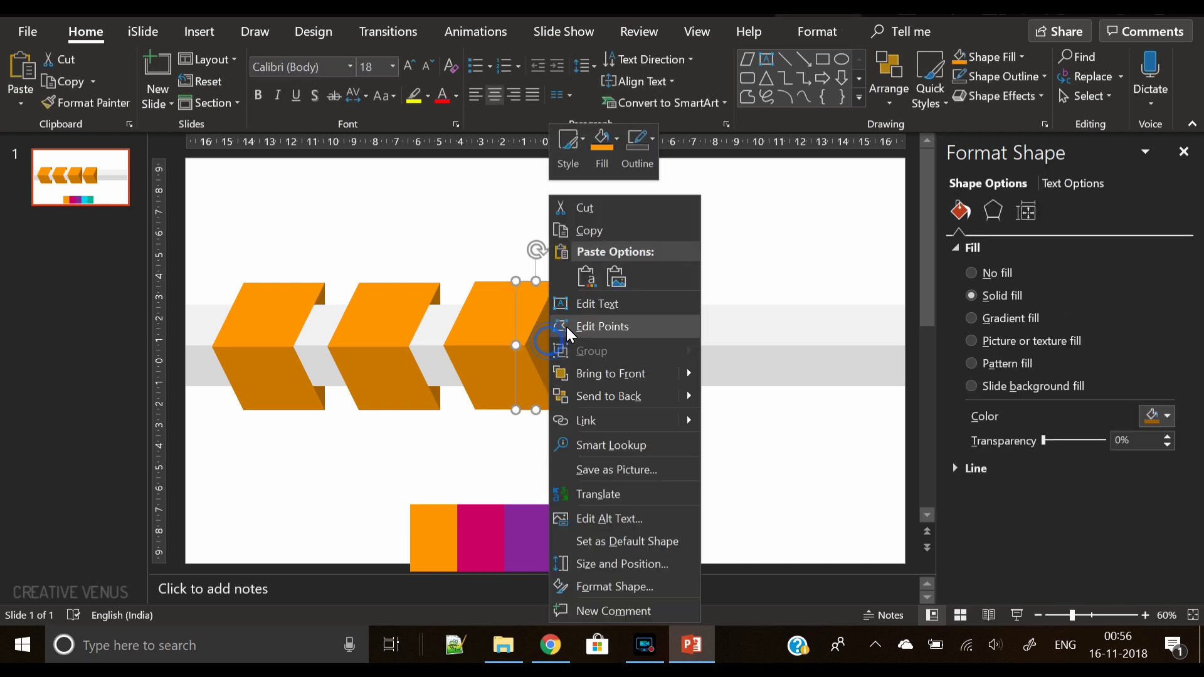
{"action": "left_click", "coordinate": [621, 395]}
{"action": "left_click", "coordinate": [659, 344]}
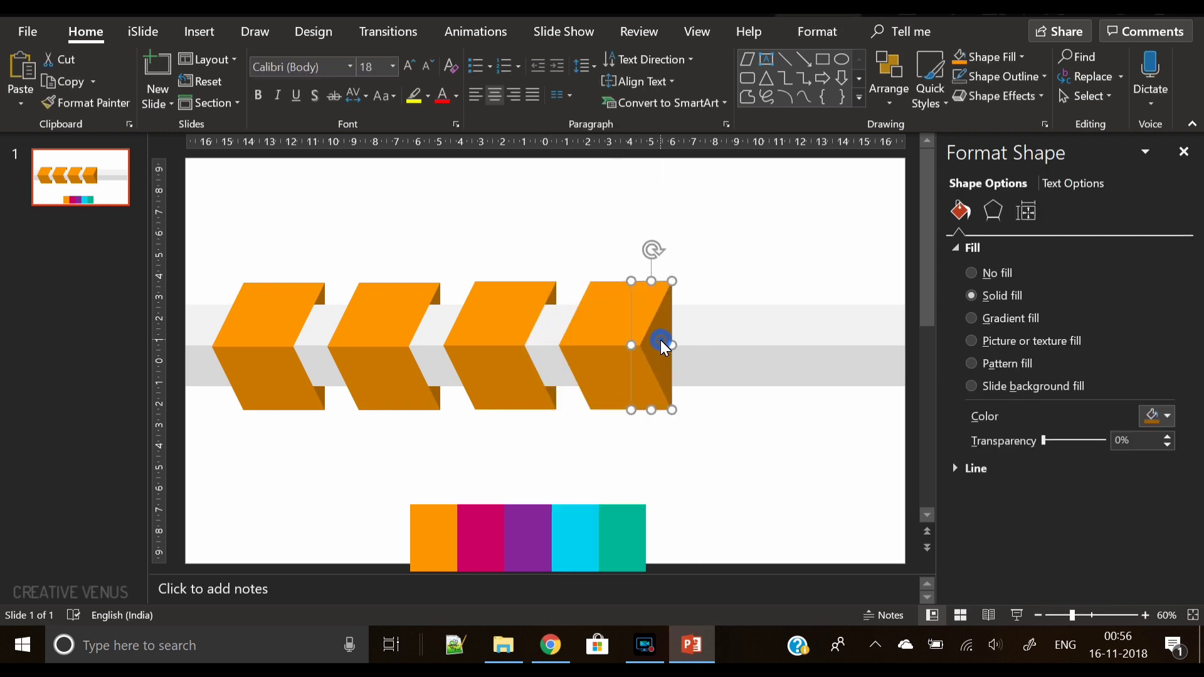
{"action": "right_click", "coordinate": [659, 345]}
{"action": "left_click", "coordinate": [742, 397]}
{"action": "left_click", "coordinate": [735, 462]}
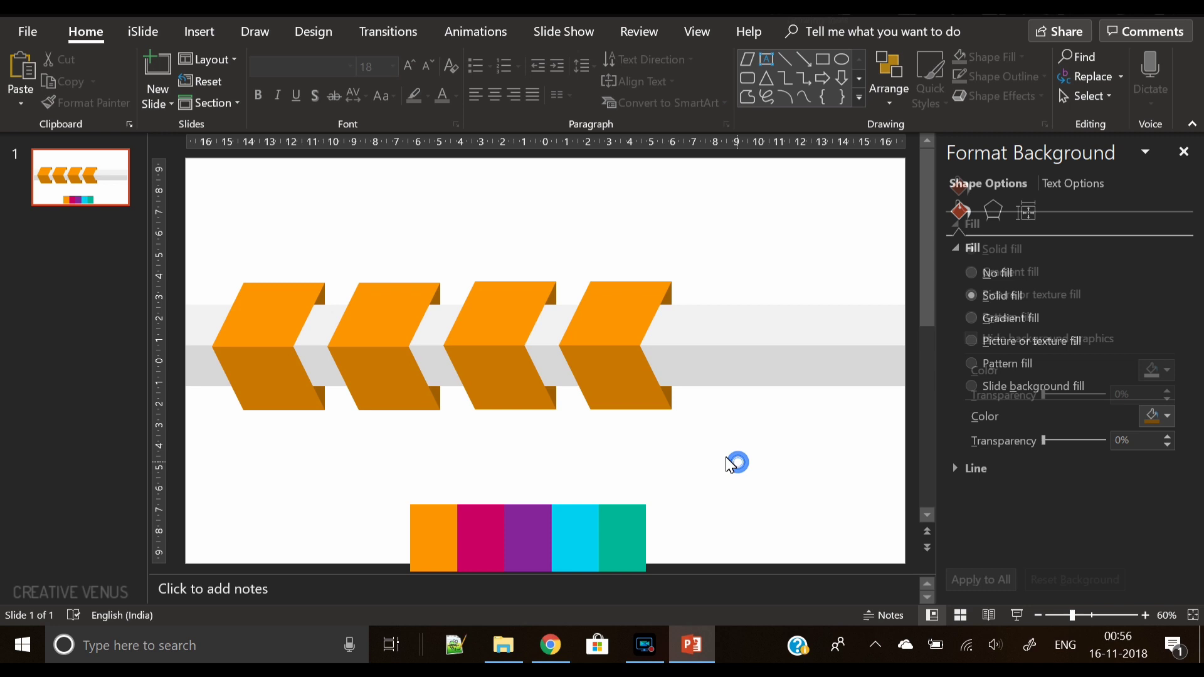
Duplicate the fourth chevron and position the copy after it as the fifth.
{"action": "left_click_drag", "start_coordinate": [574, 433], "coordinate": [772, 213]}
{"action": "left_click", "coordinate": [598, 310]}
{"action": "left_click", "coordinate": [619, 390], "text": "shift"}
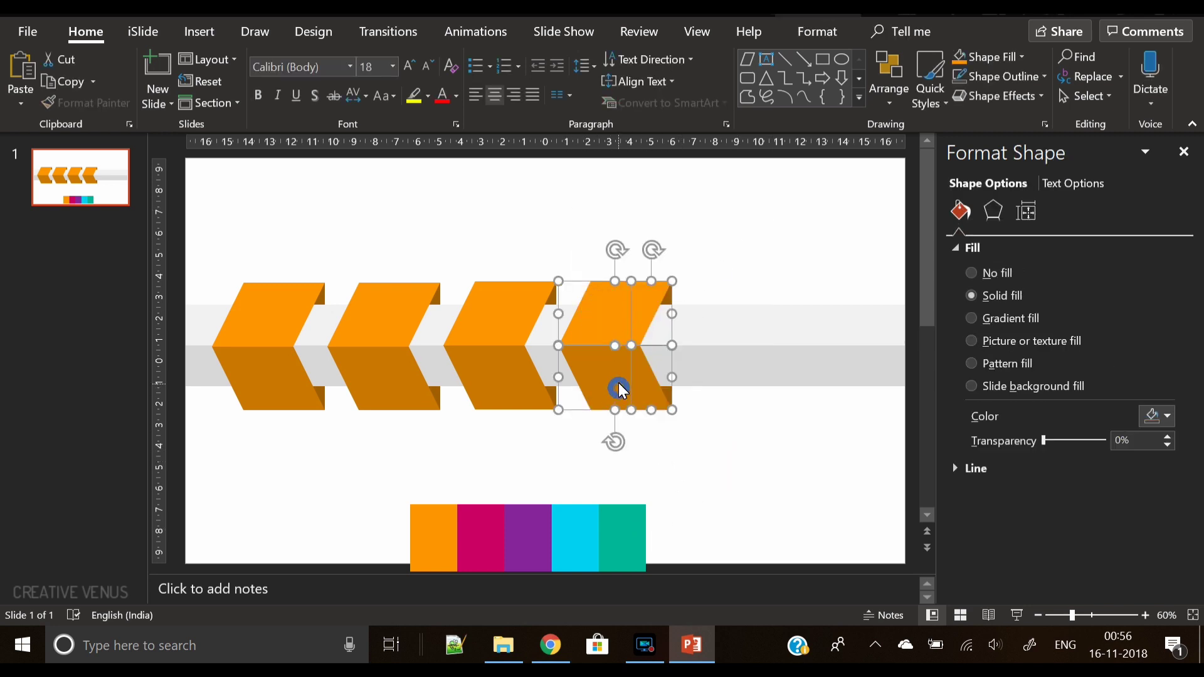
{"action": "key", "text": "ctrl+v"}
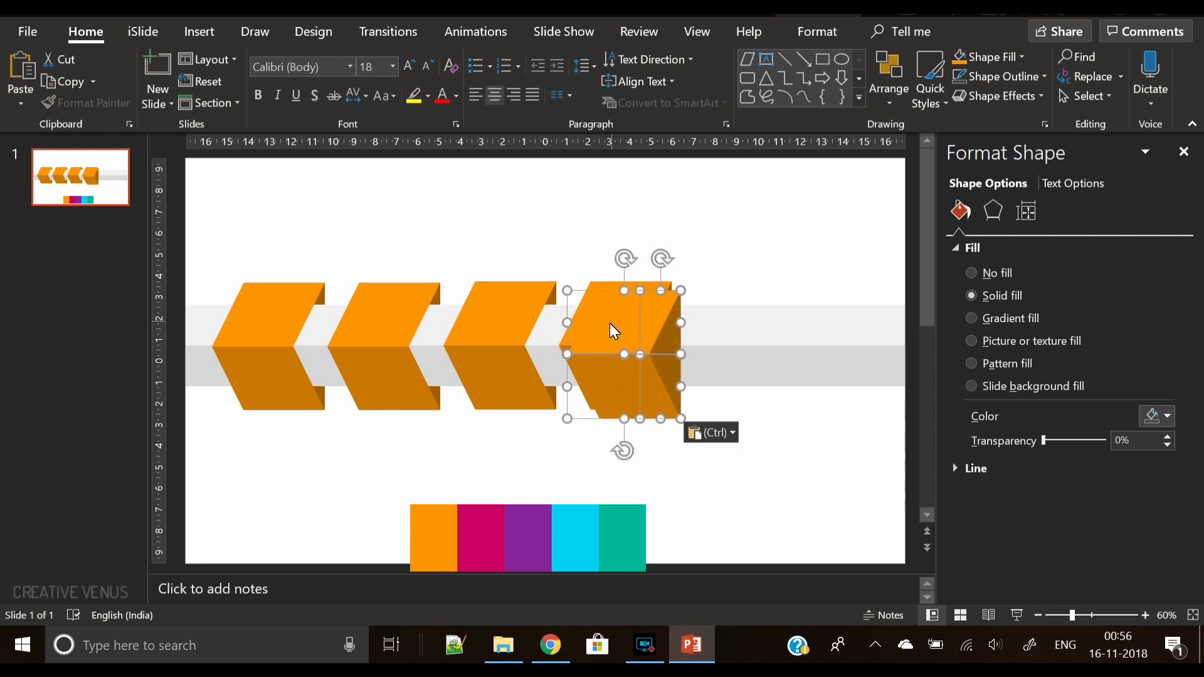
{"action": "left_click_drag", "start_coordinate": [614, 331], "coordinate": [718, 322]}
Send the fifth chevron's side sliver to the back behind the band.
{"action": "right_click", "coordinate": [718, 322]}
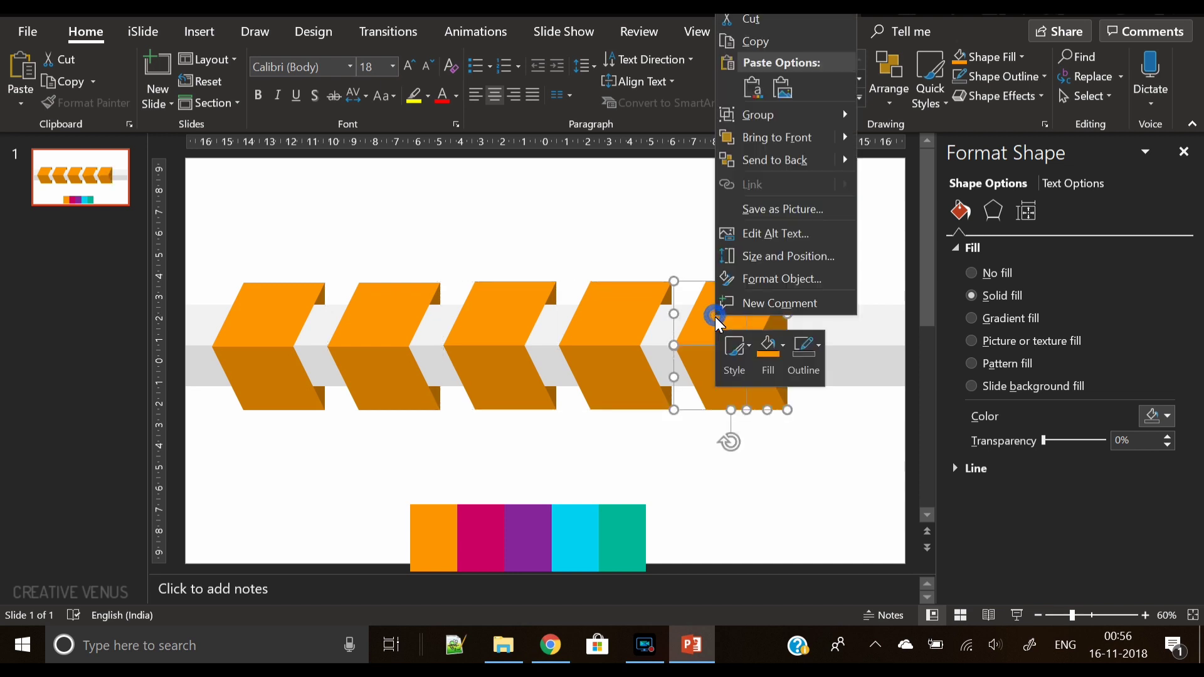
{"action": "left_click", "coordinate": [758, 469]}
{"action": "left_click", "coordinate": [778, 347]}
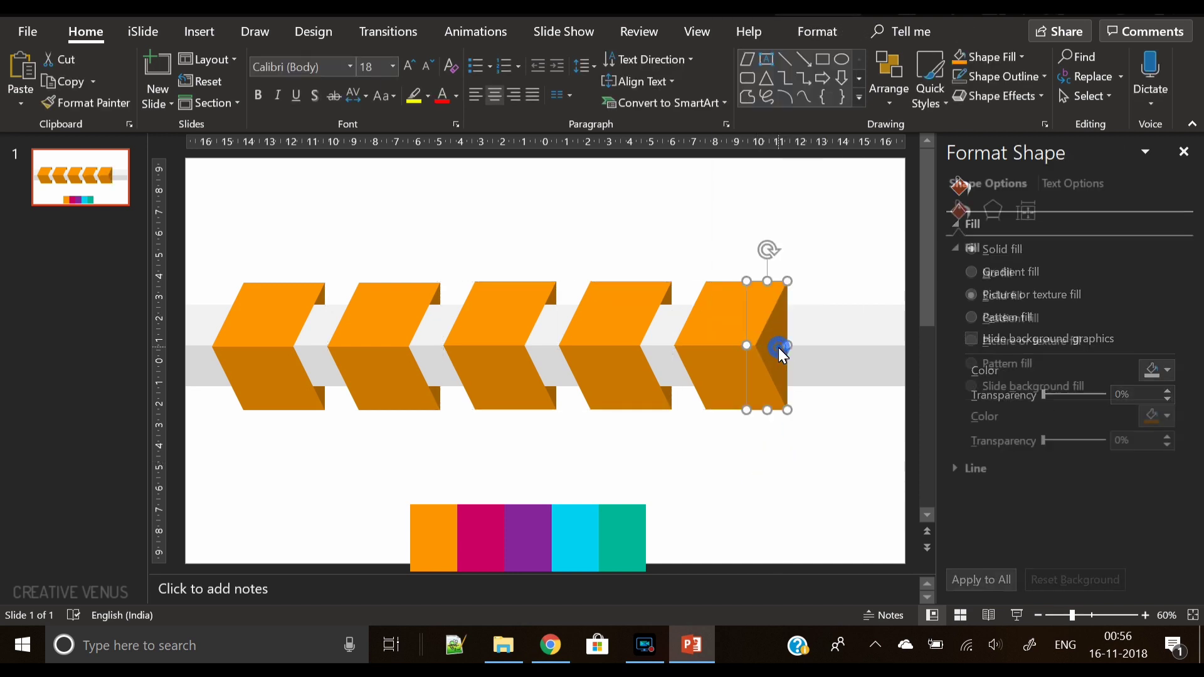
{"action": "right_click", "coordinate": [778, 348]}
{"action": "left_click", "coordinate": [838, 393]}
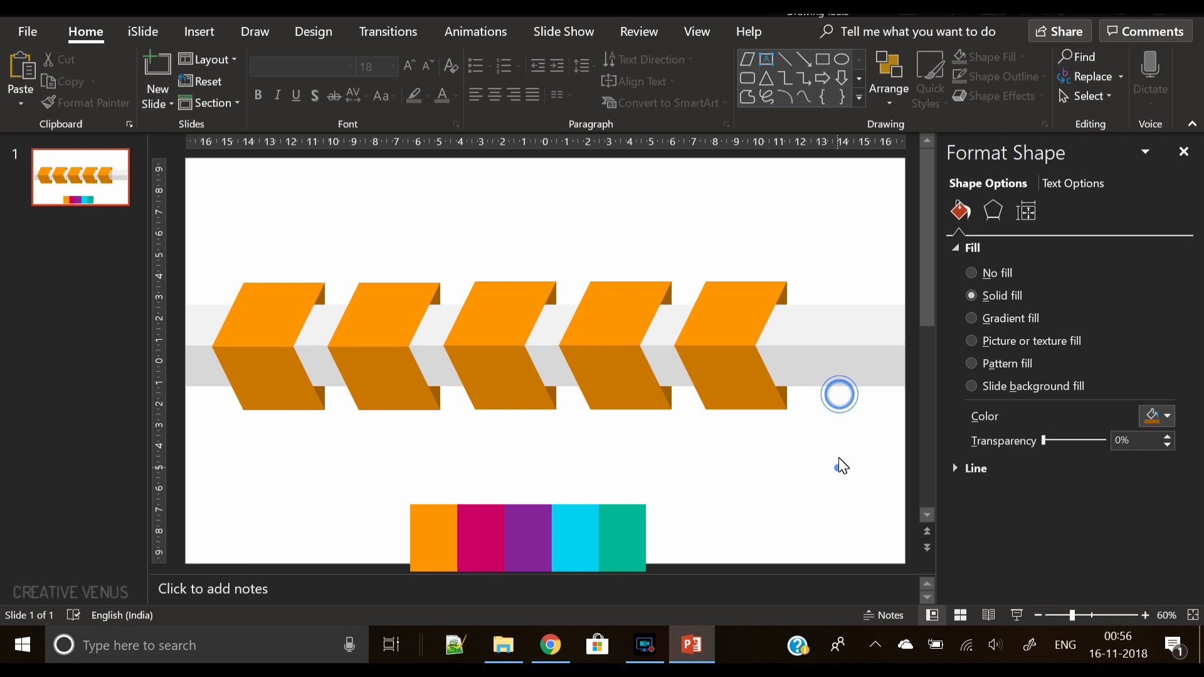
{"action": "left_click", "coordinate": [841, 466]}
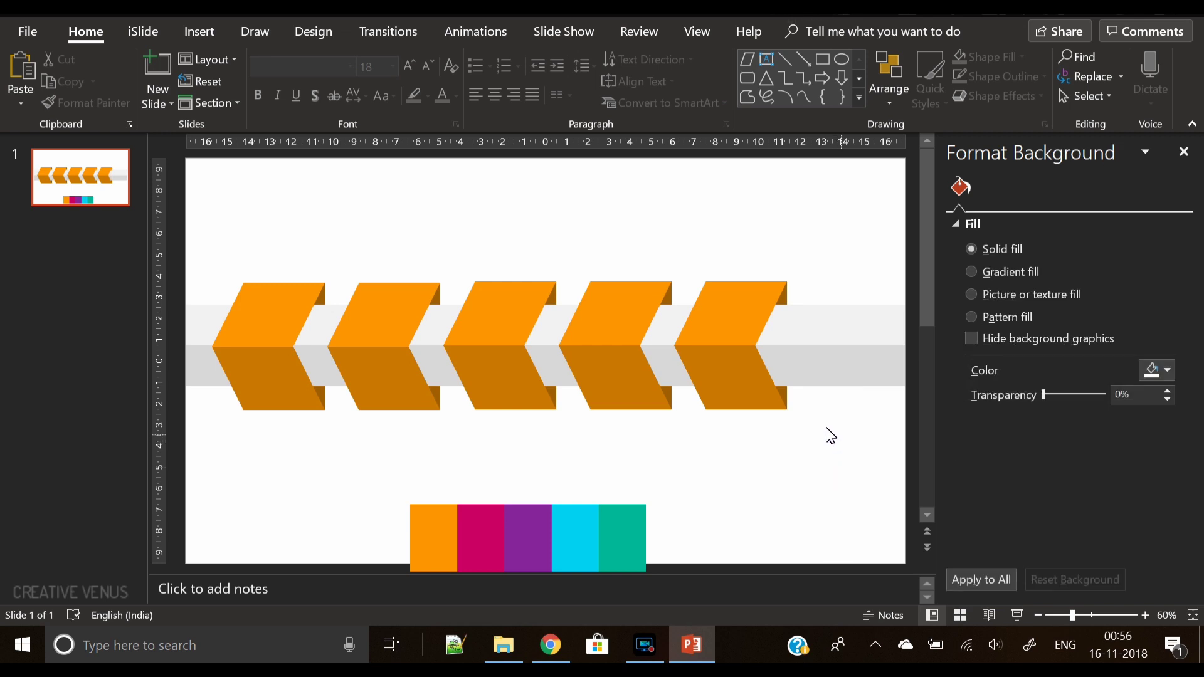
Eyedropper the magenta swatch onto the second chevron's top piece.
{"action": "left_click", "coordinate": [199, 40]}
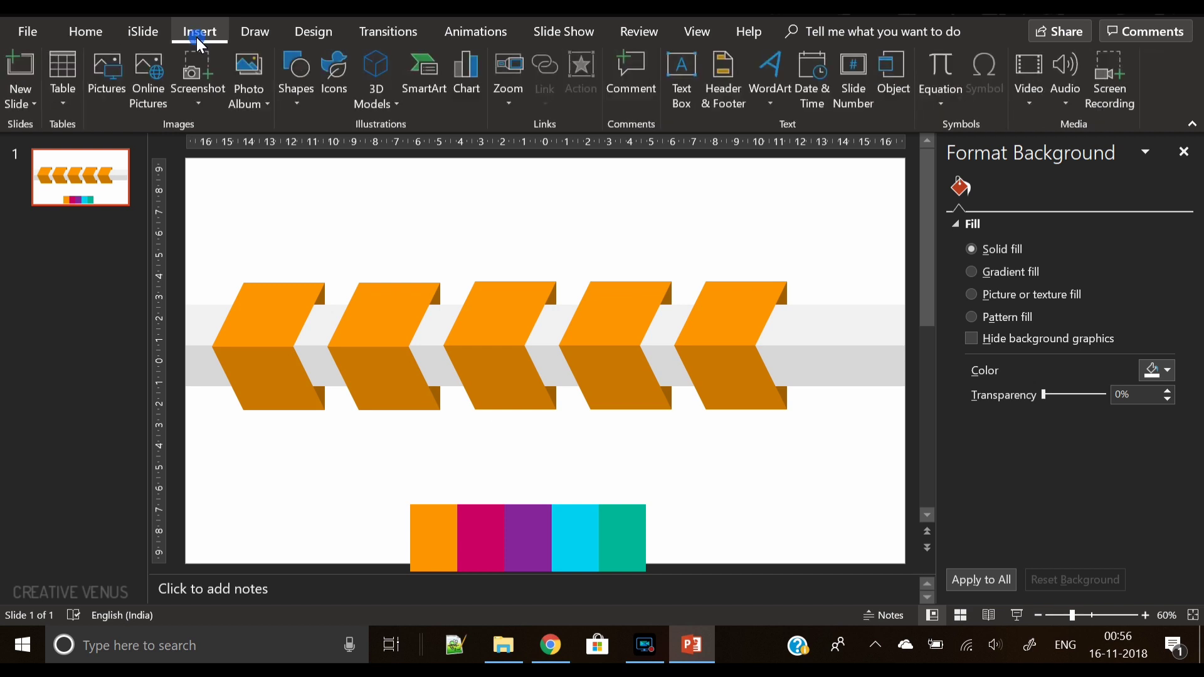
{"action": "left_click", "coordinate": [290, 107]}
{"action": "left_click", "coordinate": [811, 502]}
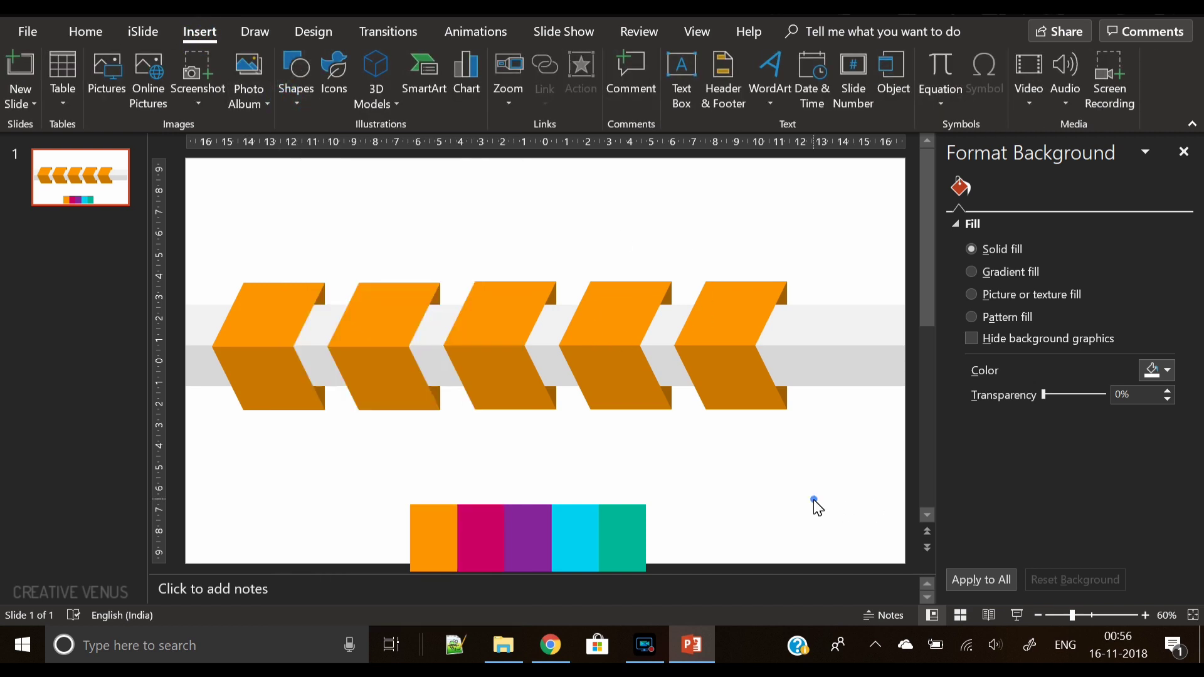
{"action": "left_click", "coordinate": [374, 314]}
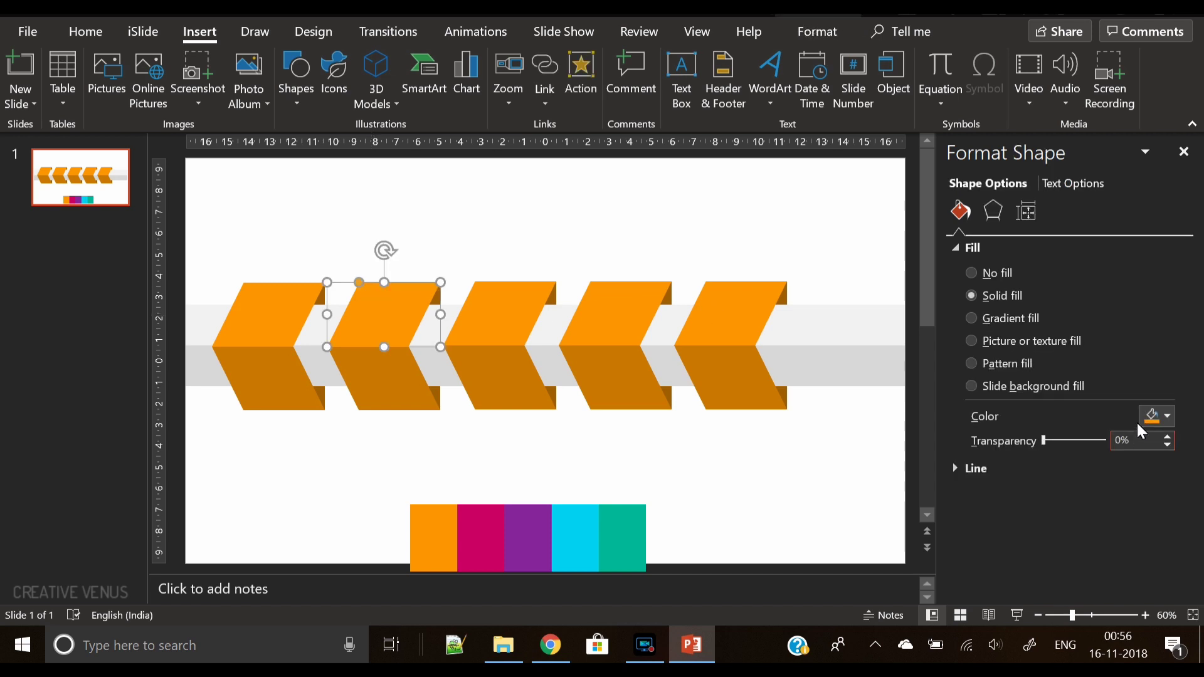
{"action": "left_click", "coordinate": [1159, 416]}
{"action": "left_click", "coordinate": [1093, 395]}
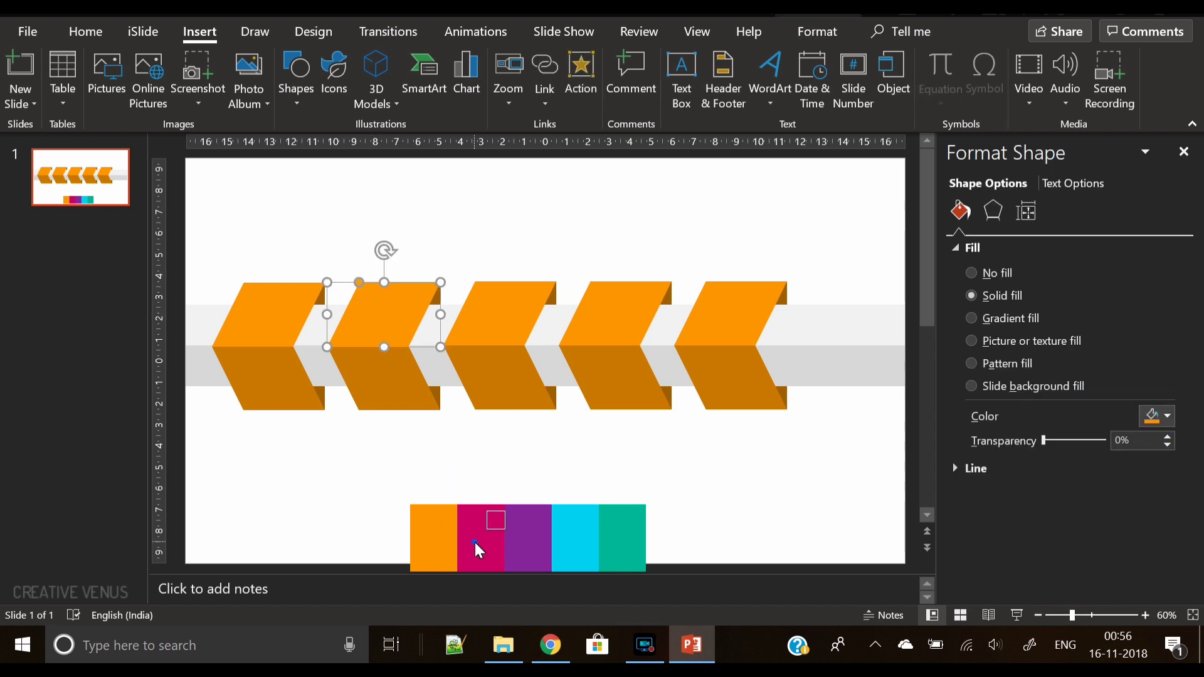
{"action": "left_click", "coordinate": [476, 550]}
Fill the second chevron's lower face with a darker magenta (RGB 168, 0, 80).
{"action": "left_click", "coordinate": [396, 359]}
{"action": "left_click", "coordinate": [1167, 416]}
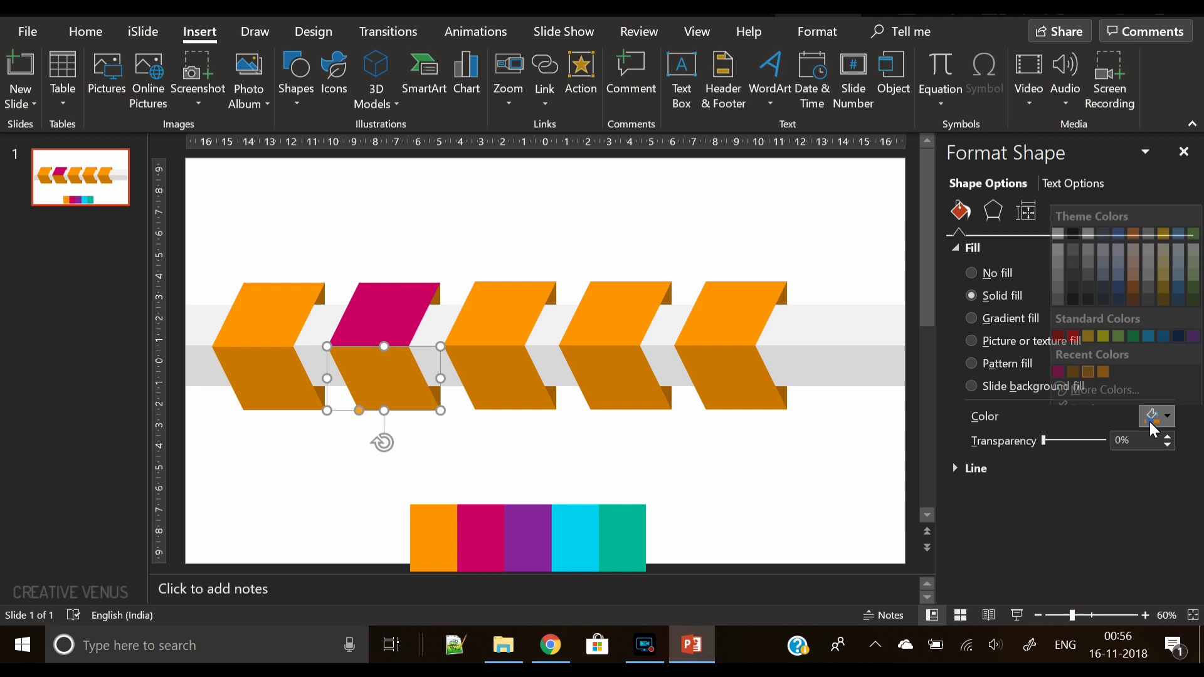
{"action": "left_click", "coordinate": [1055, 357]}
{"action": "left_click", "coordinate": [1168, 417]}
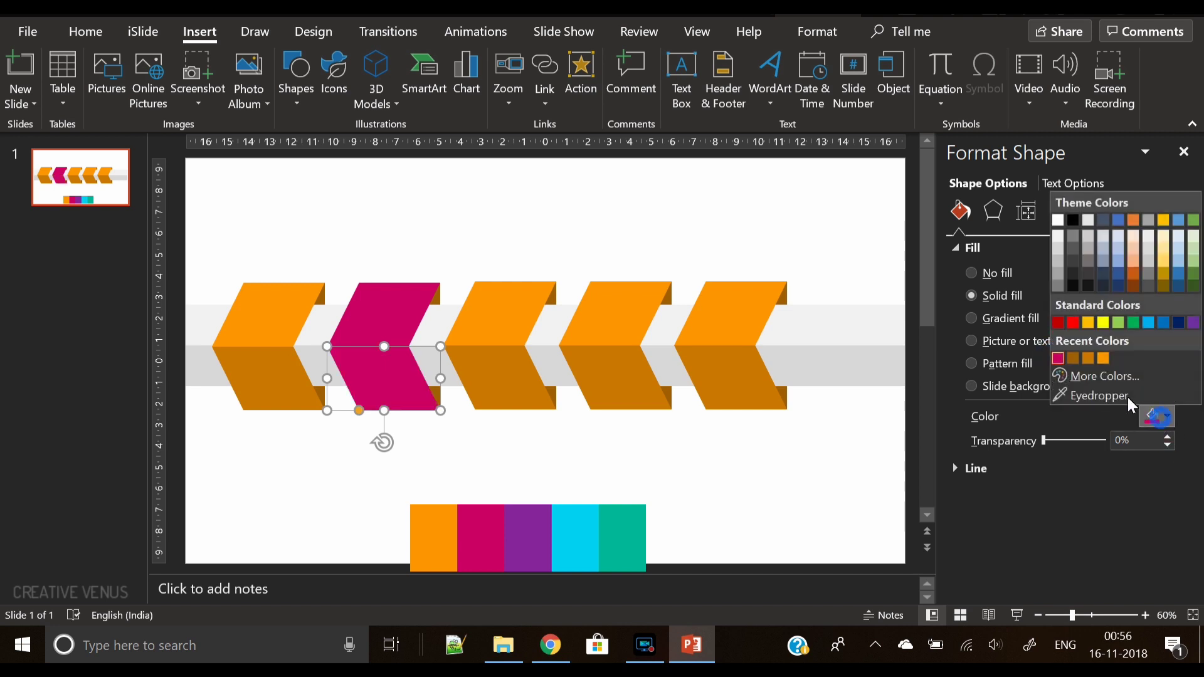
{"action": "left_click", "coordinate": [1093, 377]}
{"action": "left_click_drag", "start_coordinate": [633, 251], "coordinate": [634, 259]}
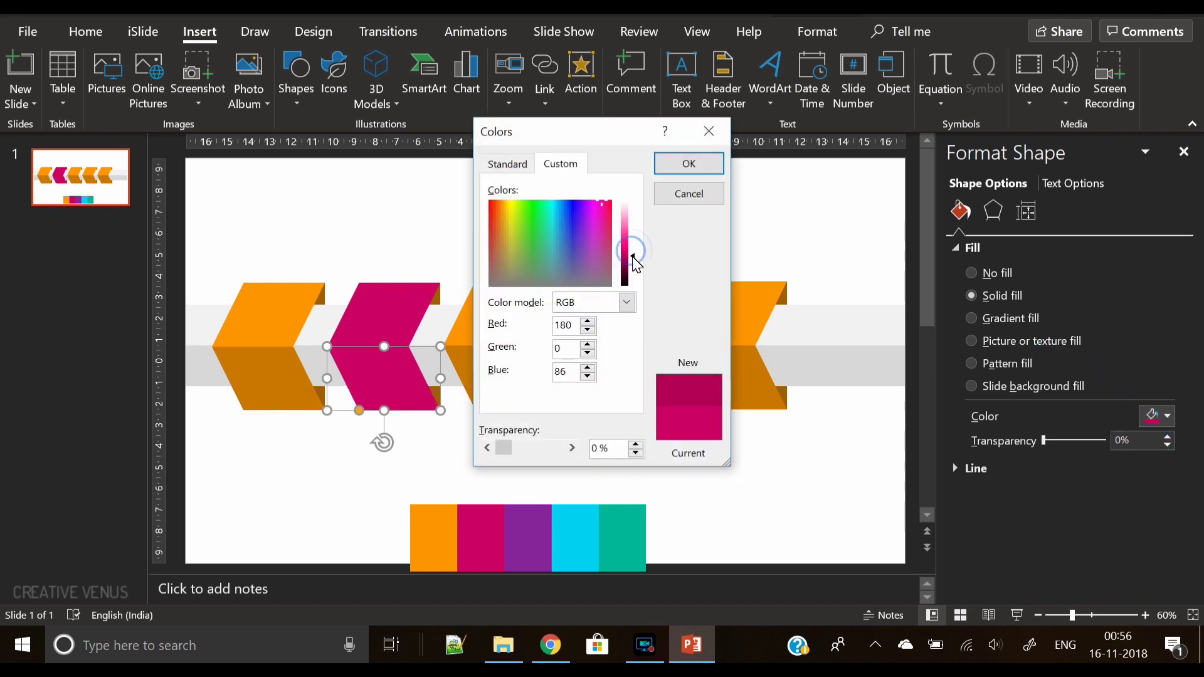
{"action": "left_click", "coordinate": [689, 164]}
Give the second chevron's thin right piece the deeper magenta shade.
{"action": "left_click", "coordinate": [439, 310]}
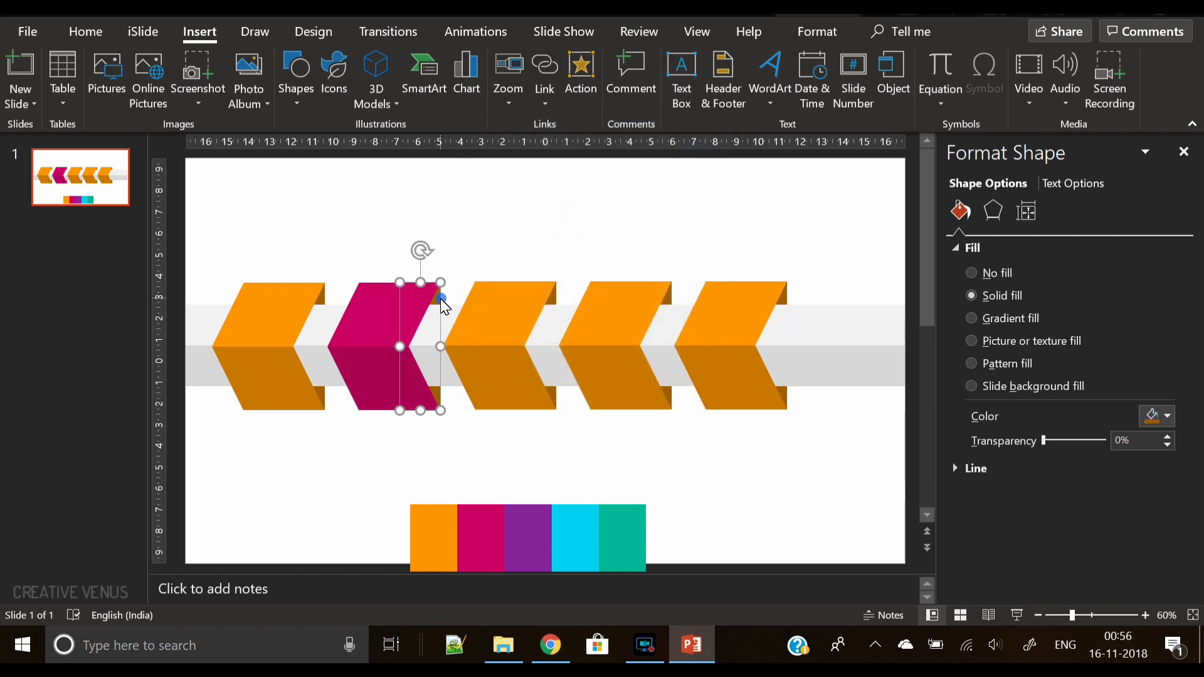
{"action": "left_click", "coordinate": [1167, 416]}
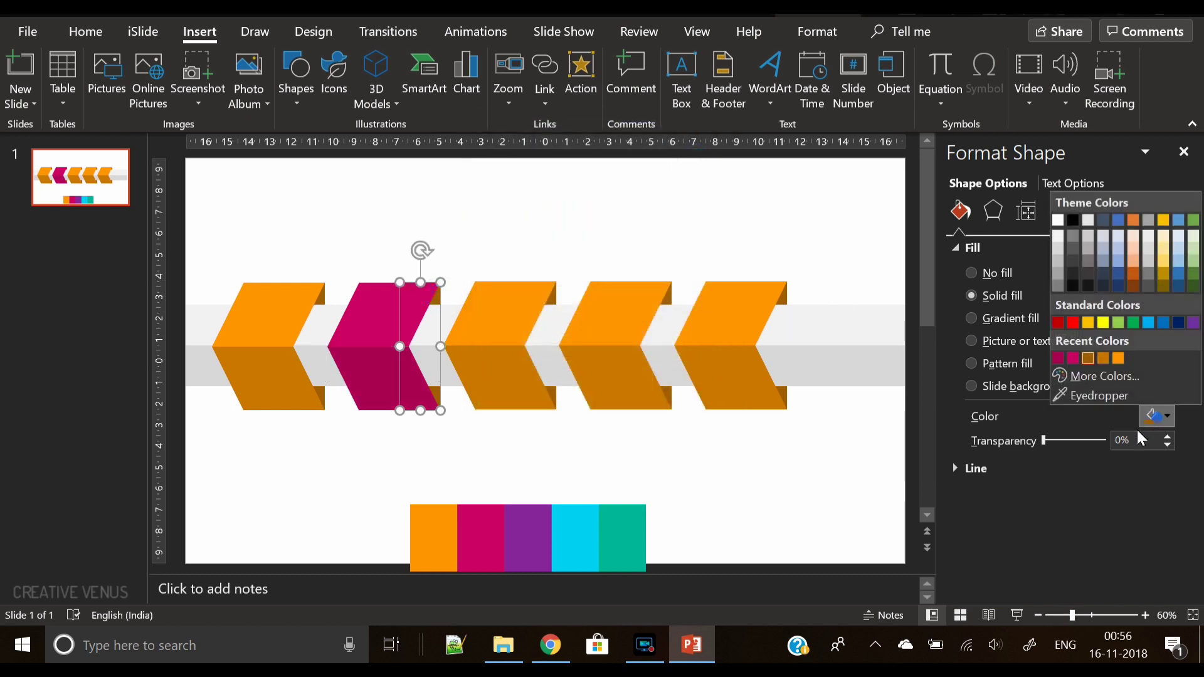
{"action": "left_click", "coordinate": [1057, 358]}
{"action": "left_click", "coordinate": [1160, 417]}
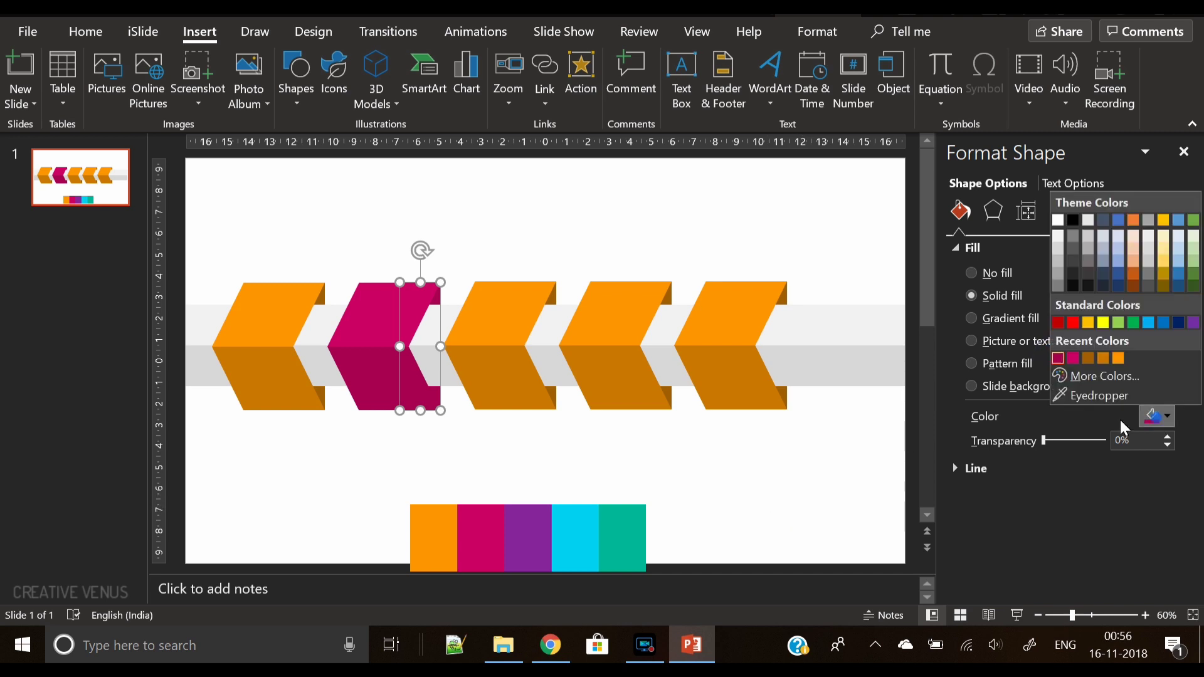
{"action": "left_click", "coordinate": [1097, 373]}
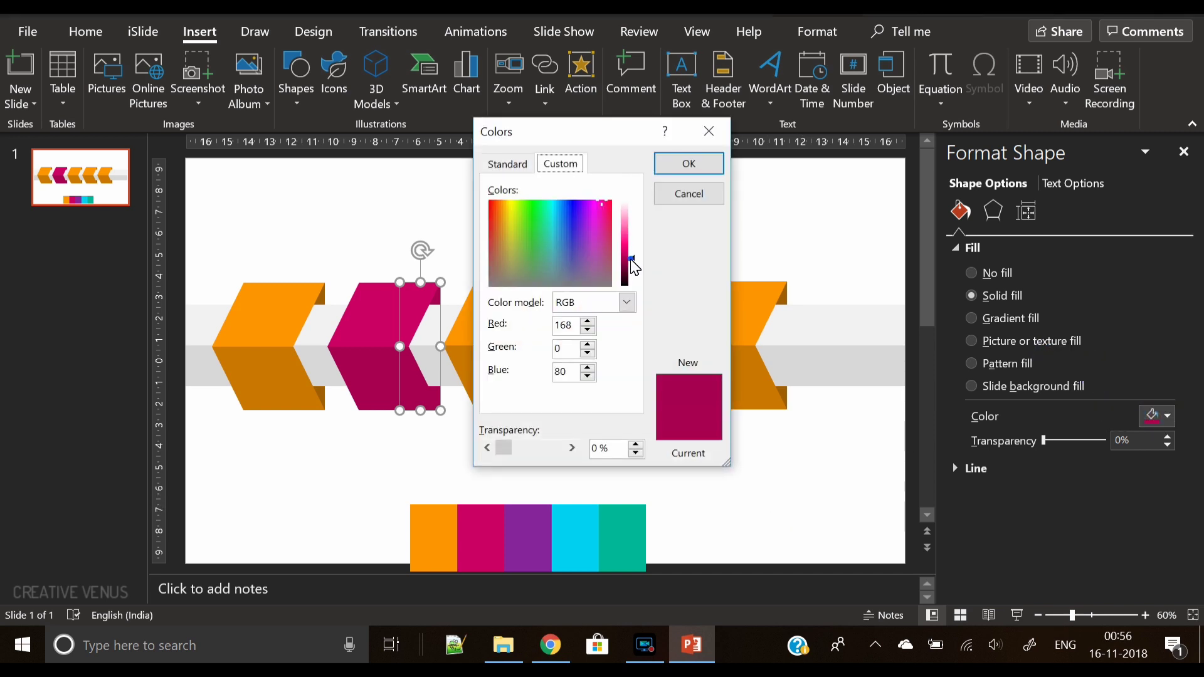
{"action": "left_click", "coordinate": [689, 164]}
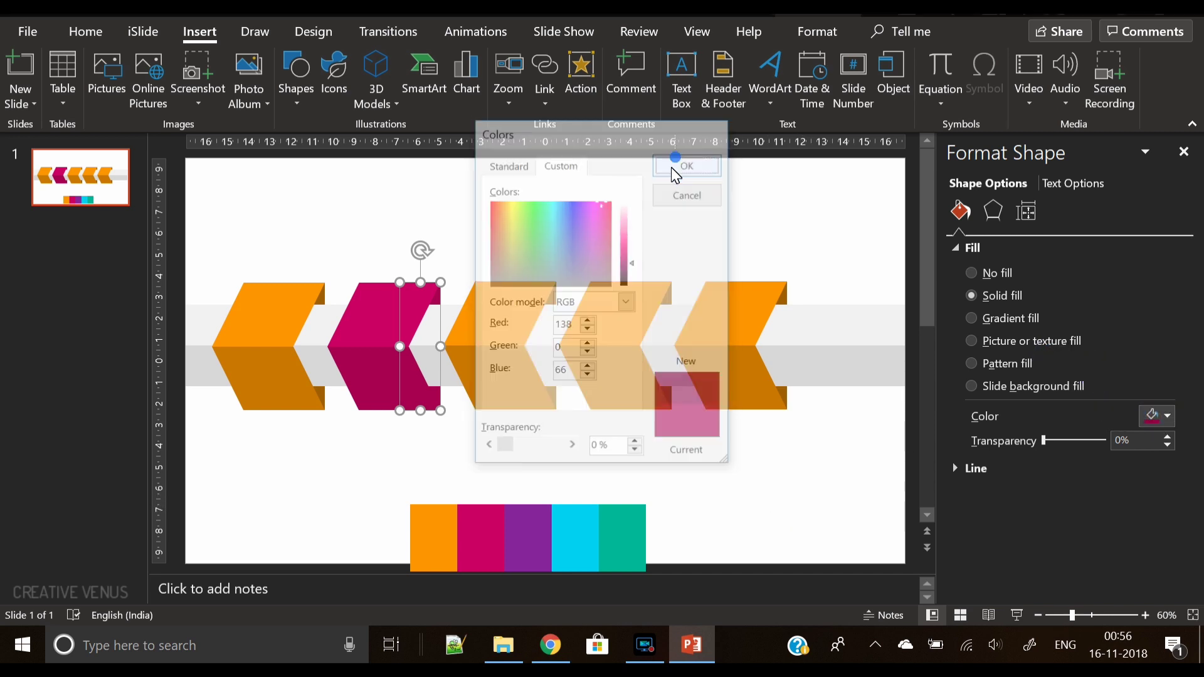
{"action": "left_click", "coordinate": [771, 476]}
{"action": "left_click", "coordinate": [494, 316]}
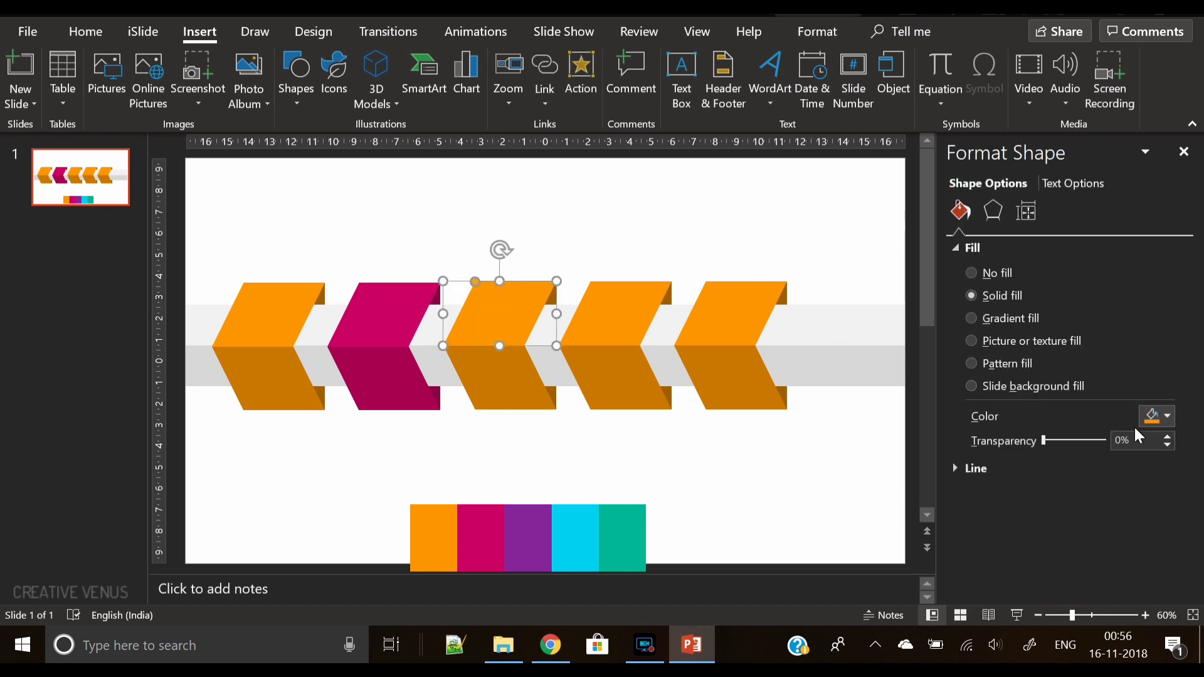
Fill the third chevron's top piece with purple sampled from the colour swatch.
{"action": "left_click", "coordinate": [1154, 416]}
{"action": "left_click", "coordinate": [1066, 392]}
{"action": "left_click", "coordinate": [527, 532]}
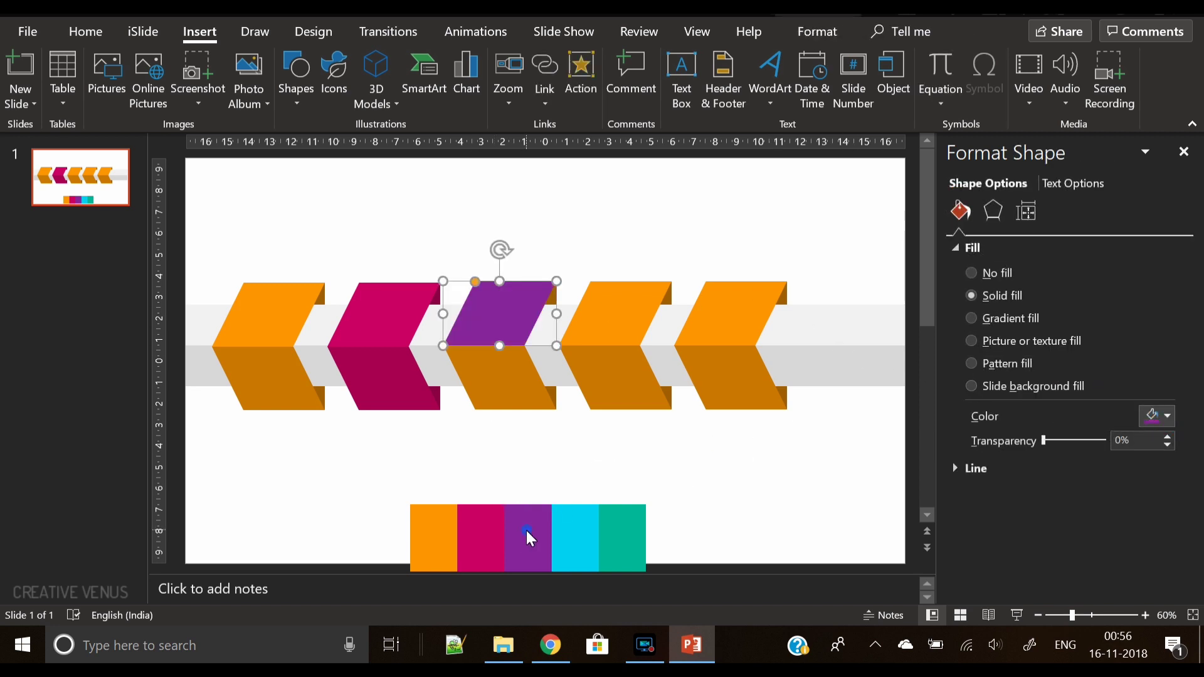
Give the third chevron's lower face a darker purple (RGB 113, 32, 132).
{"action": "left_click", "coordinate": [494, 382]}
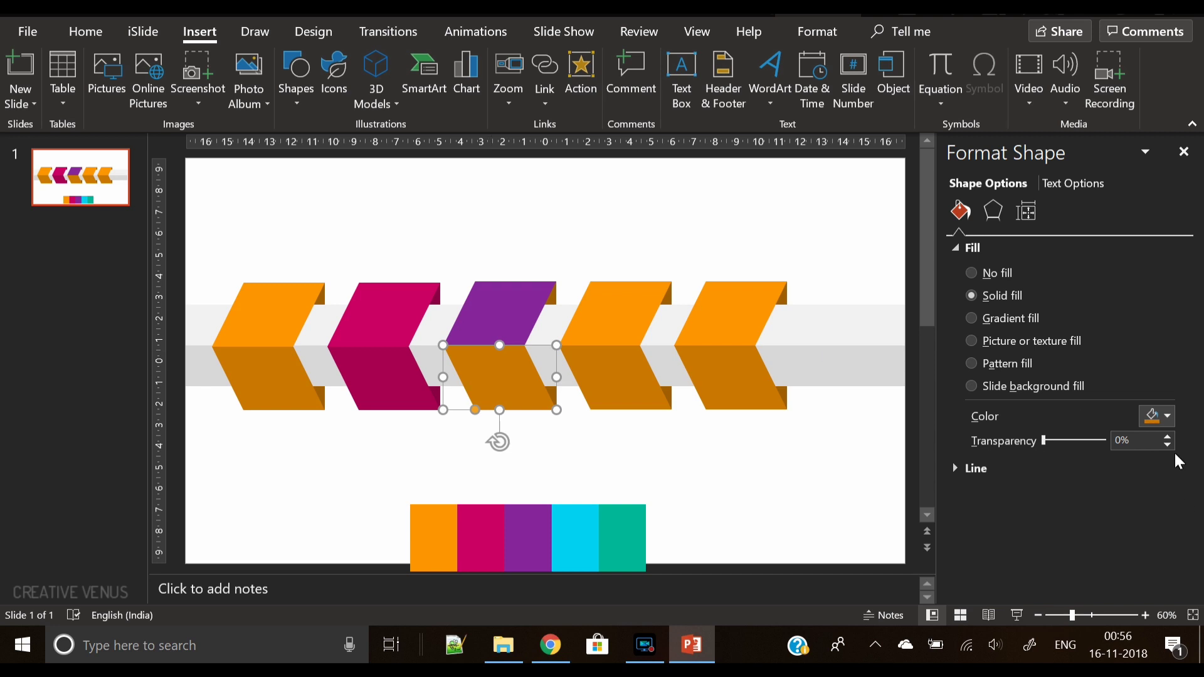
{"action": "left_click", "coordinate": [1159, 417]}
{"action": "left_click", "coordinate": [1058, 358]}
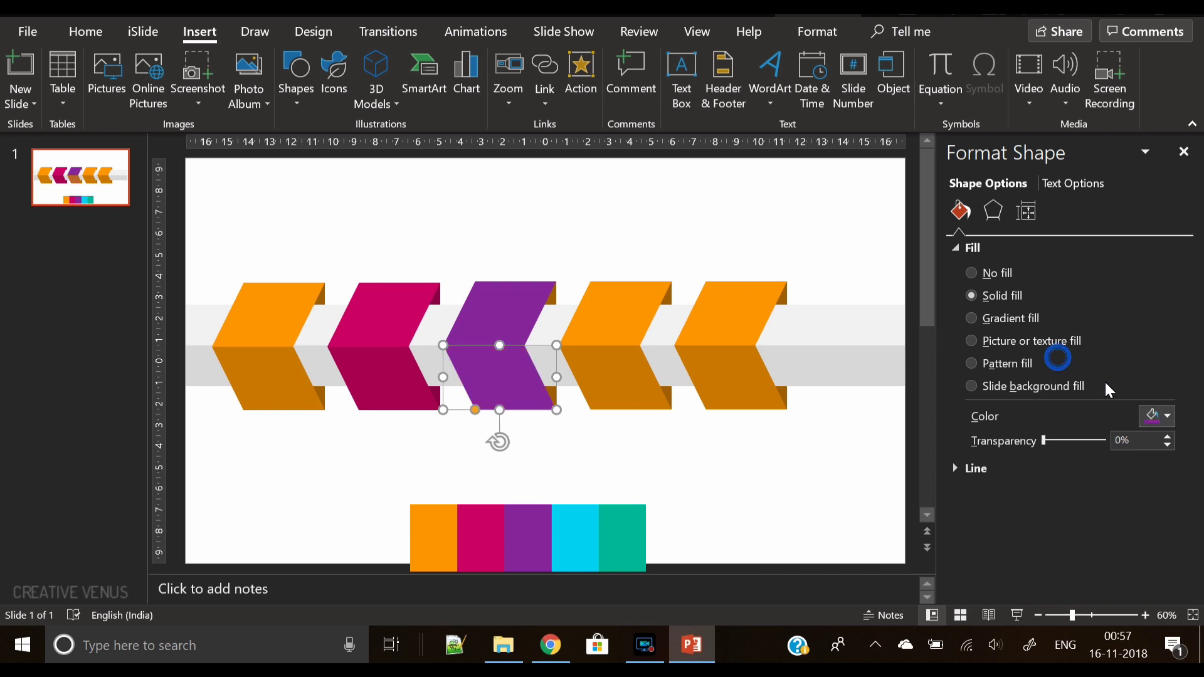
{"action": "left_click", "coordinate": [1157, 416]}
{"action": "left_click", "coordinate": [1076, 378]}
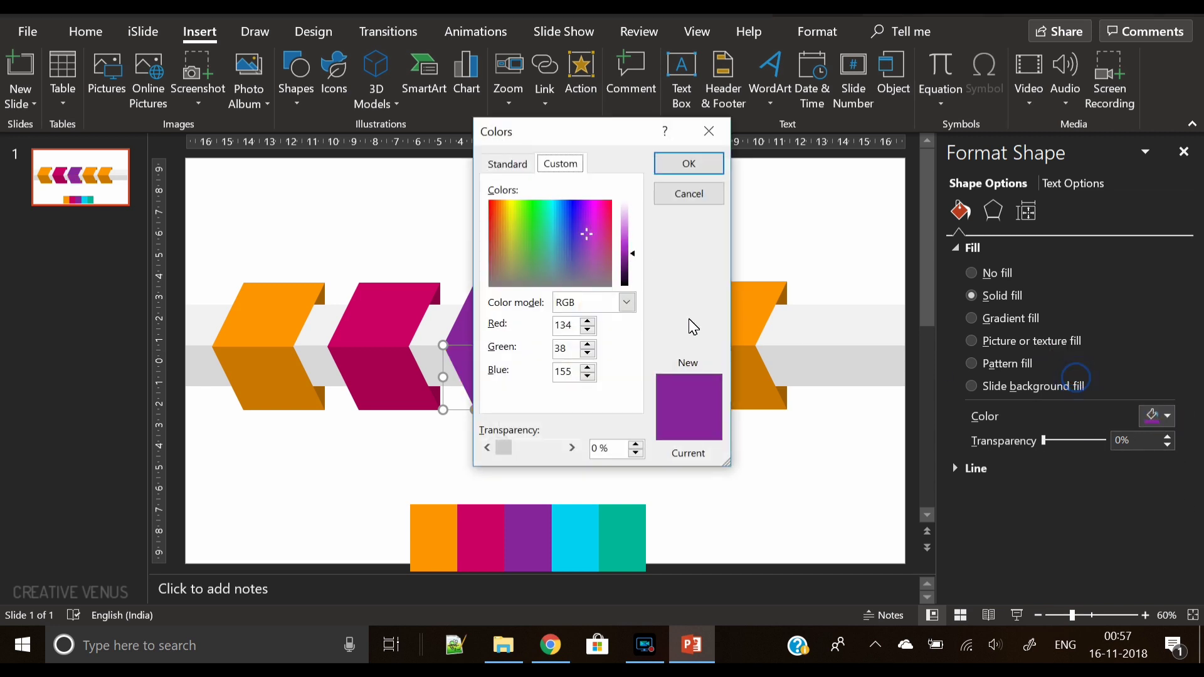
{"action": "left_click", "coordinate": [627, 258]}
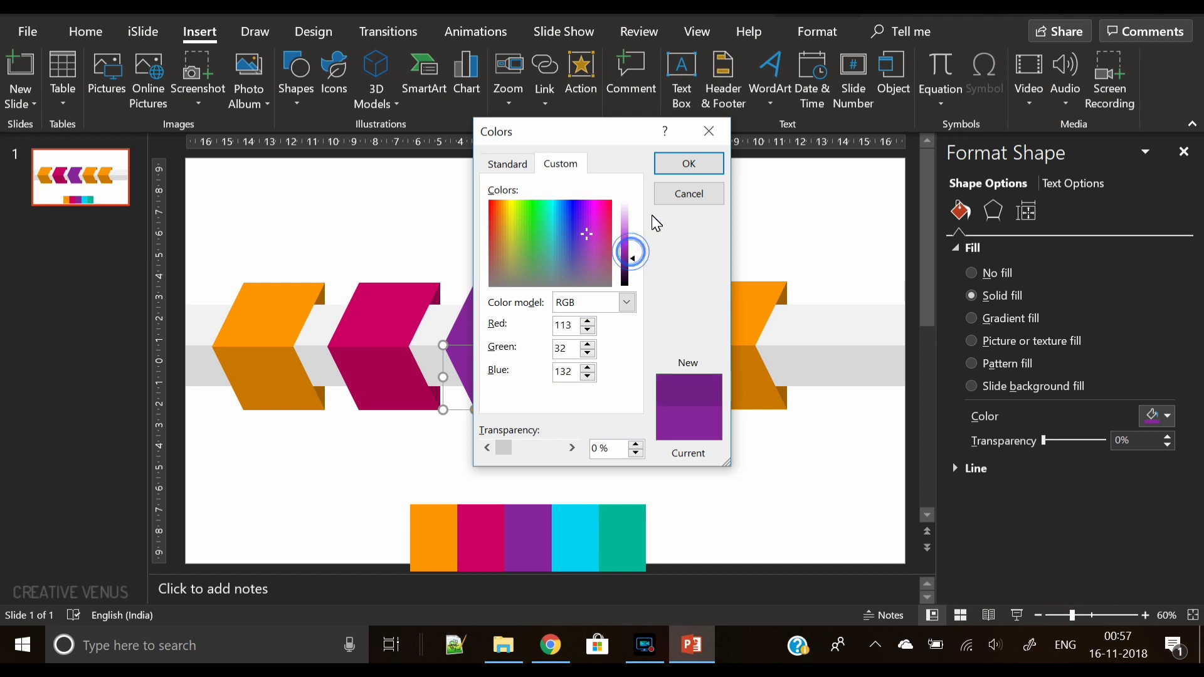
{"action": "left_click", "coordinate": [679, 164]}
Colour the third chevron's thin right piece an even deeper purple.
{"action": "left_click", "coordinate": [547, 296]}
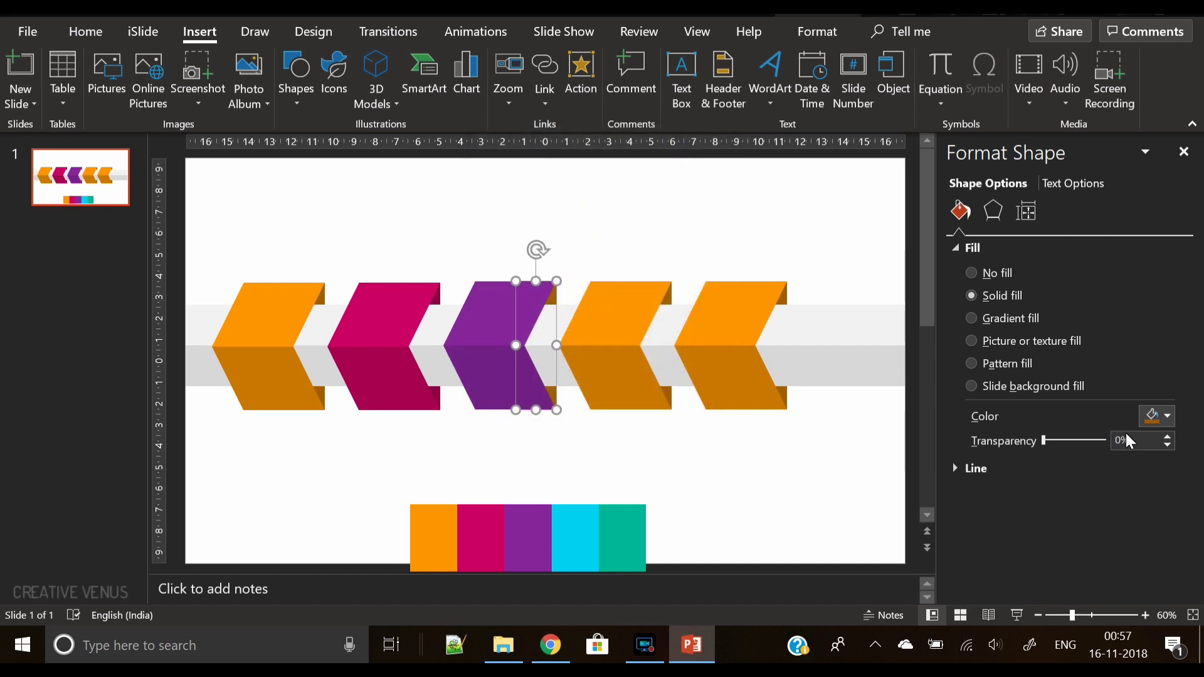
{"action": "left_click", "coordinate": [1157, 417]}
{"action": "left_click", "coordinate": [1058, 358]}
{"action": "left_click", "coordinate": [1157, 419]}
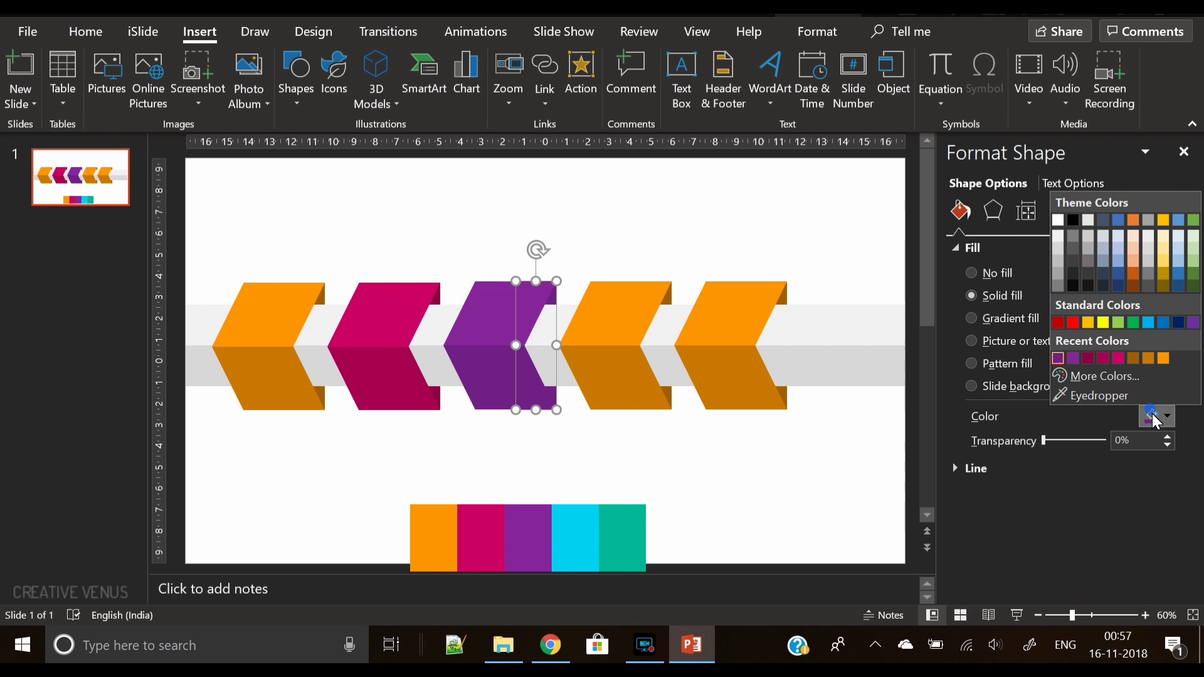
{"action": "left_click", "coordinate": [1122, 376]}
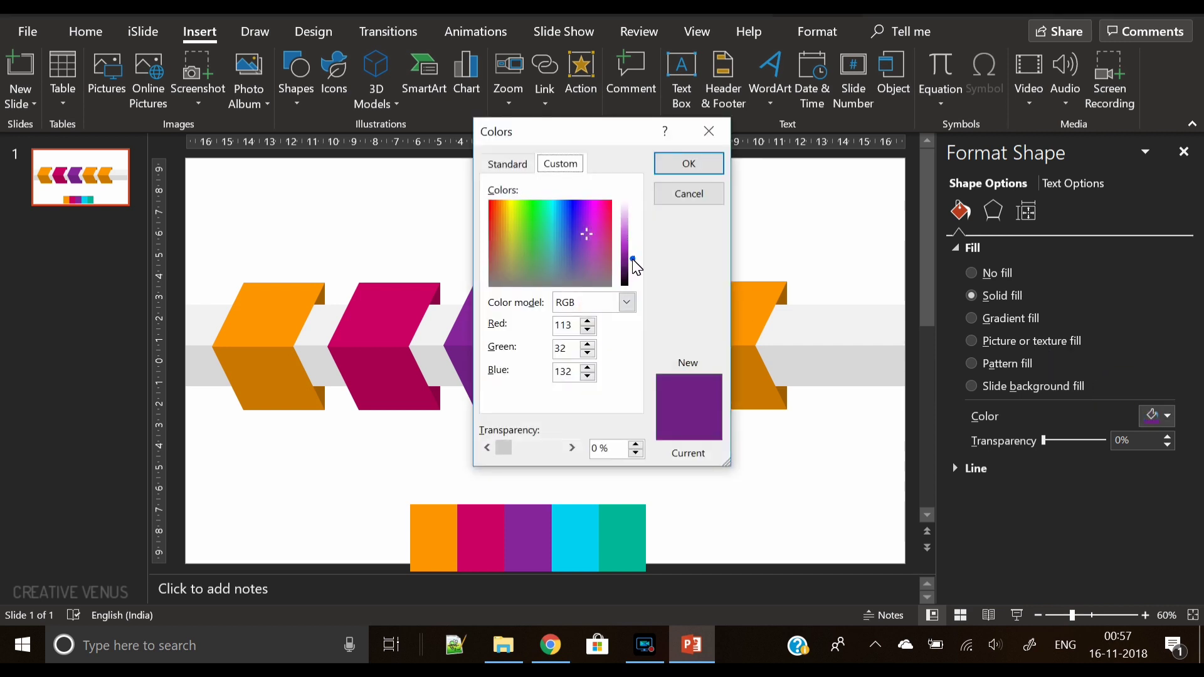
{"action": "left_click", "coordinate": [635, 265]}
{"action": "left_click", "coordinate": [685, 166]}
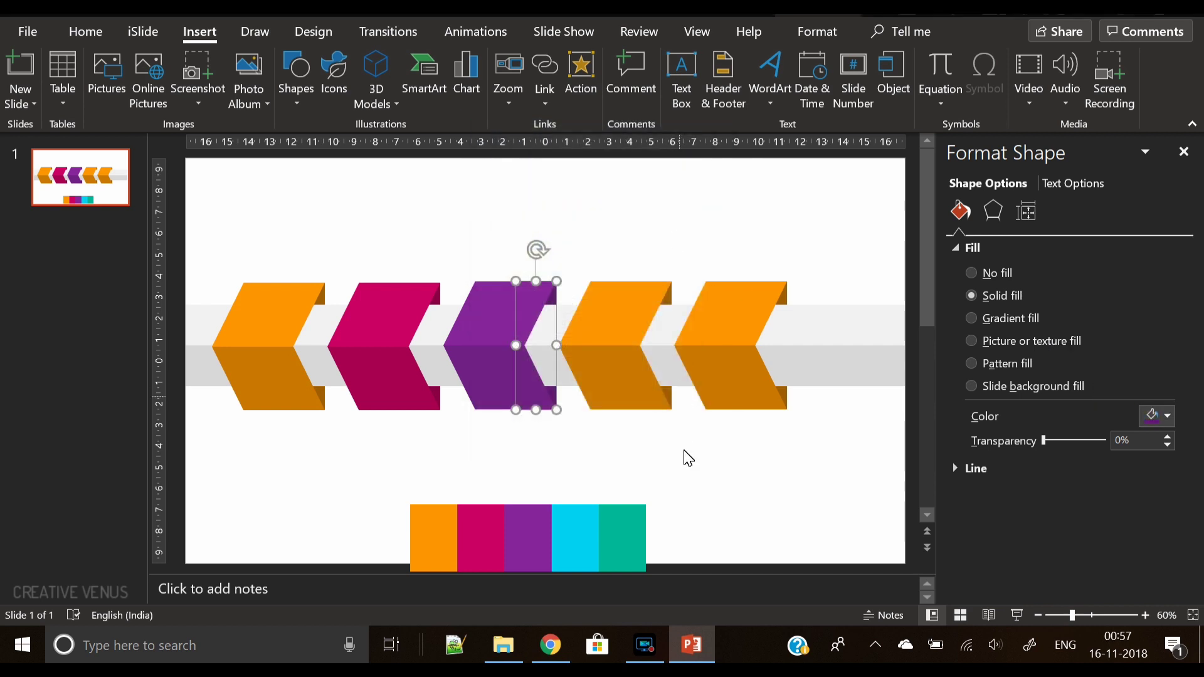
{"action": "left_click", "coordinate": [694, 502]}
Fill the fourth chevron's top piece with cyan sampled from the swatch strip.
{"action": "left_click", "coordinate": [634, 307]}
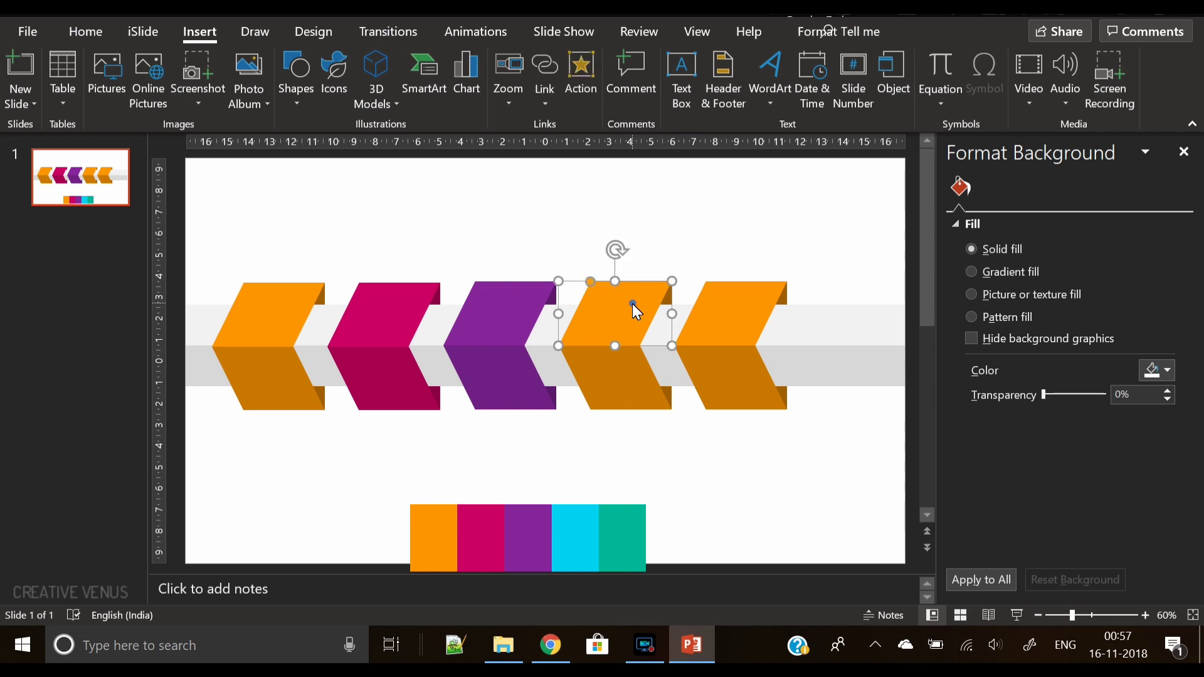
{"action": "left_click", "coordinate": [1157, 415]}
{"action": "left_click", "coordinate": [1115, 402]}
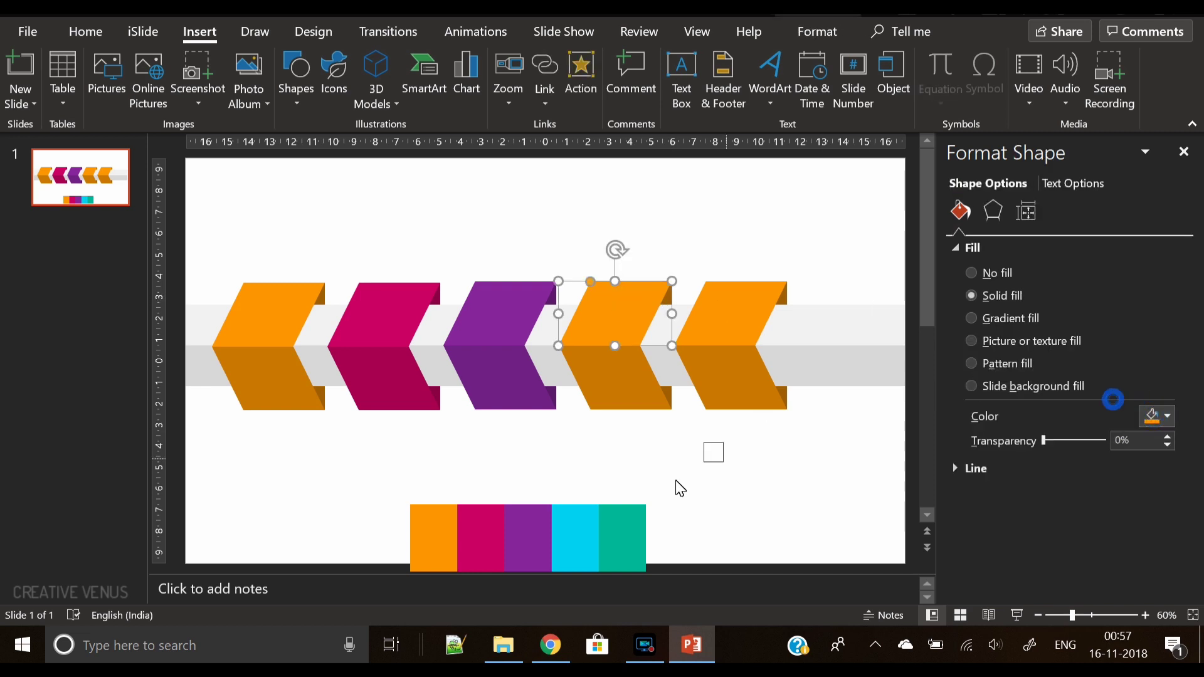
{"action": "left_click", "coordinate": [586, 533]}
Give the fourth chevron's lower face a darker cyan shade.
{"action": "left_click", "coordinate": [652, 376]}
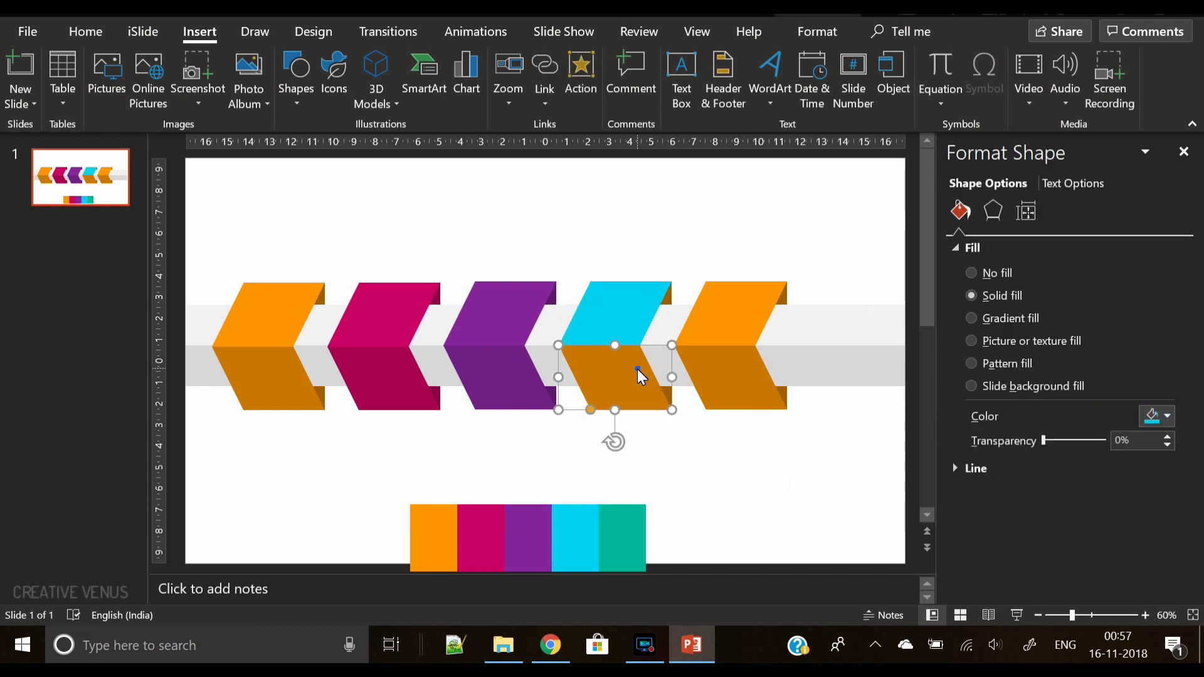
{"action": "left_click", "coordinate": [1156, 416]}
{"action": "left_click", "coordinate": [1066, 360]}
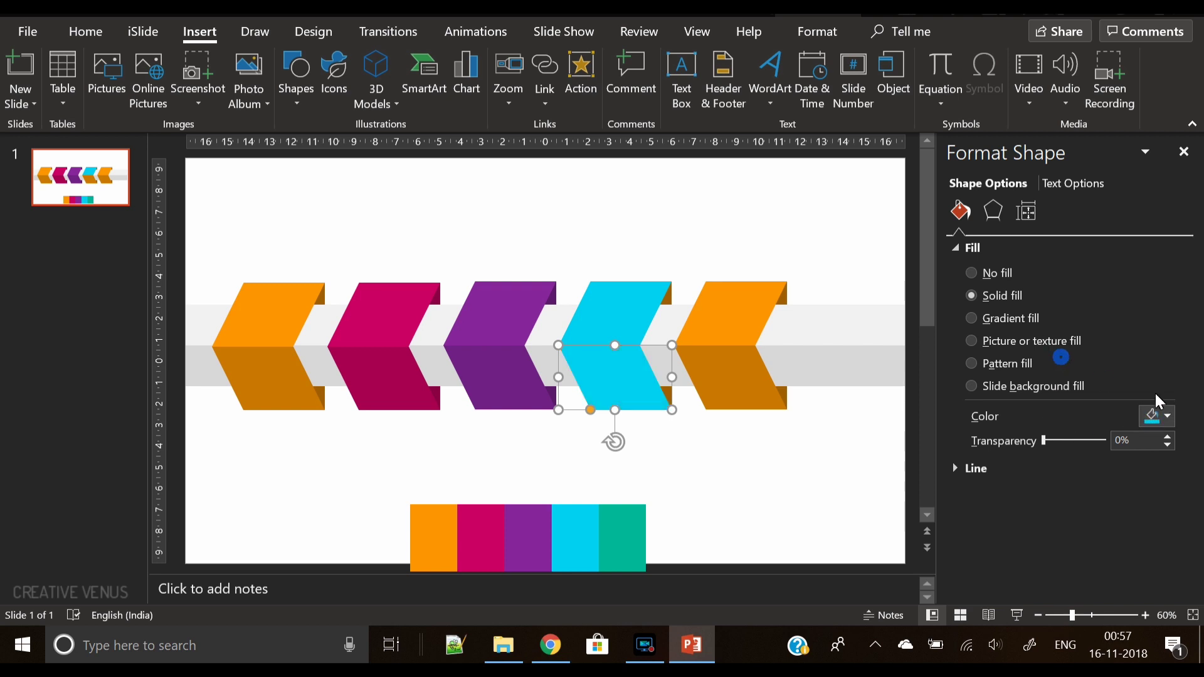
{"action": "left_click", "coordinate": [1157, 416]}
{"action": "left_click", "coordinate": [1104, 376]}
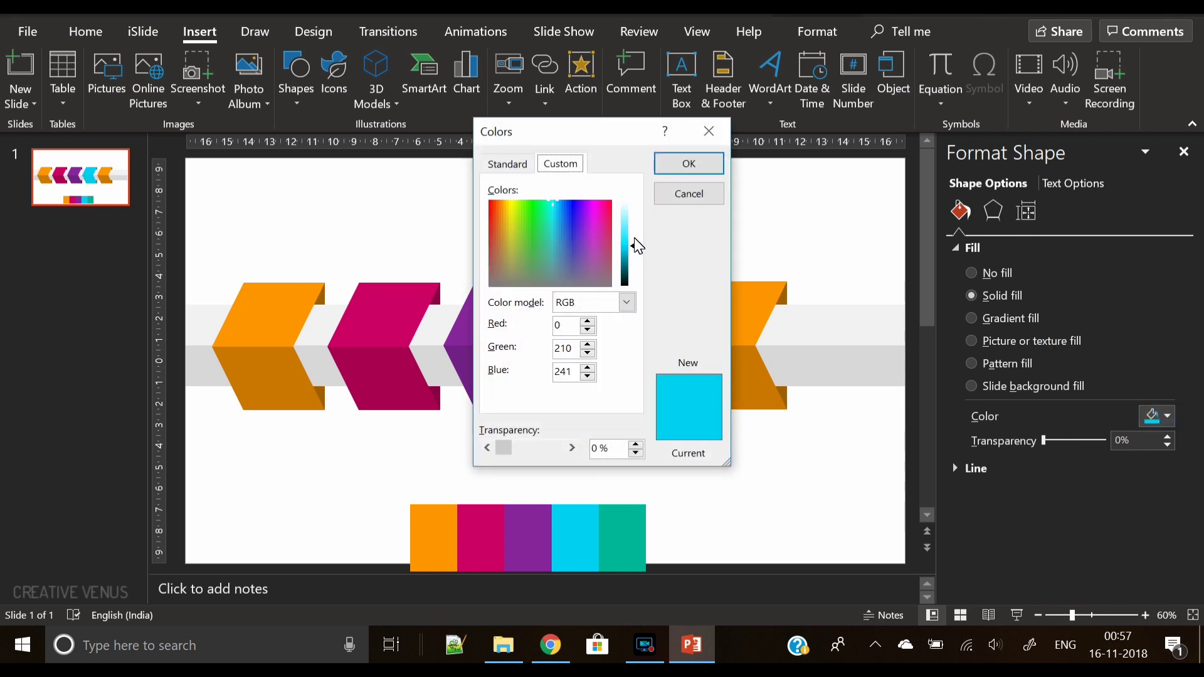
{"action": "left_click_drag", "start_coordinate": [626, 242], "coordinate": [630, 257]}
{"action": "left_click", "coordinate": [682, 162]}
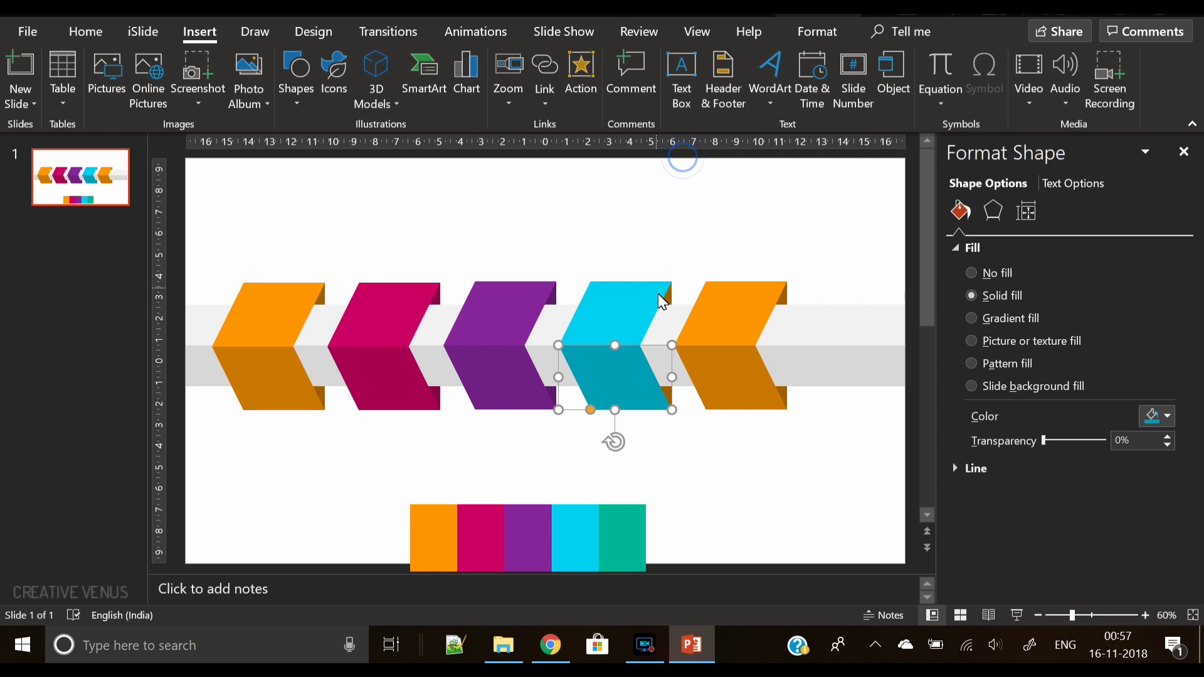
Colour the fourth chevron's thin right piece deep teal (RGB 0, 129, 146).
{"action": "left_click", "coordinate": [666, 293]}
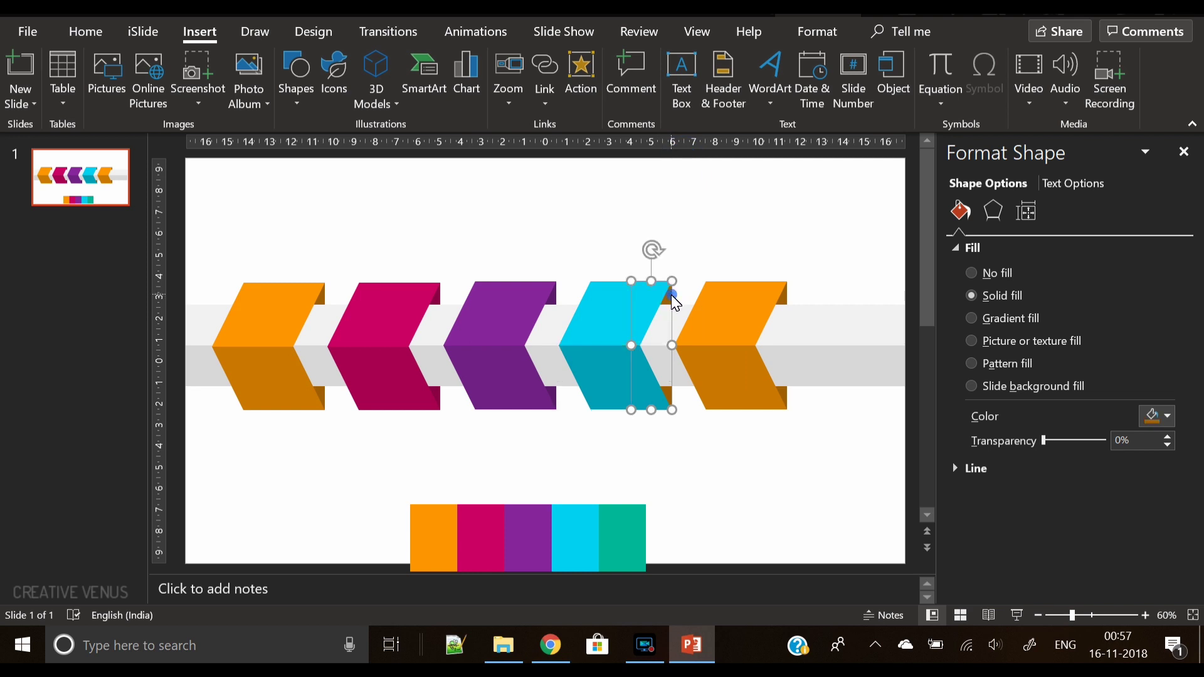
{"action": "left_click", "coordinate": [1157, 415]}
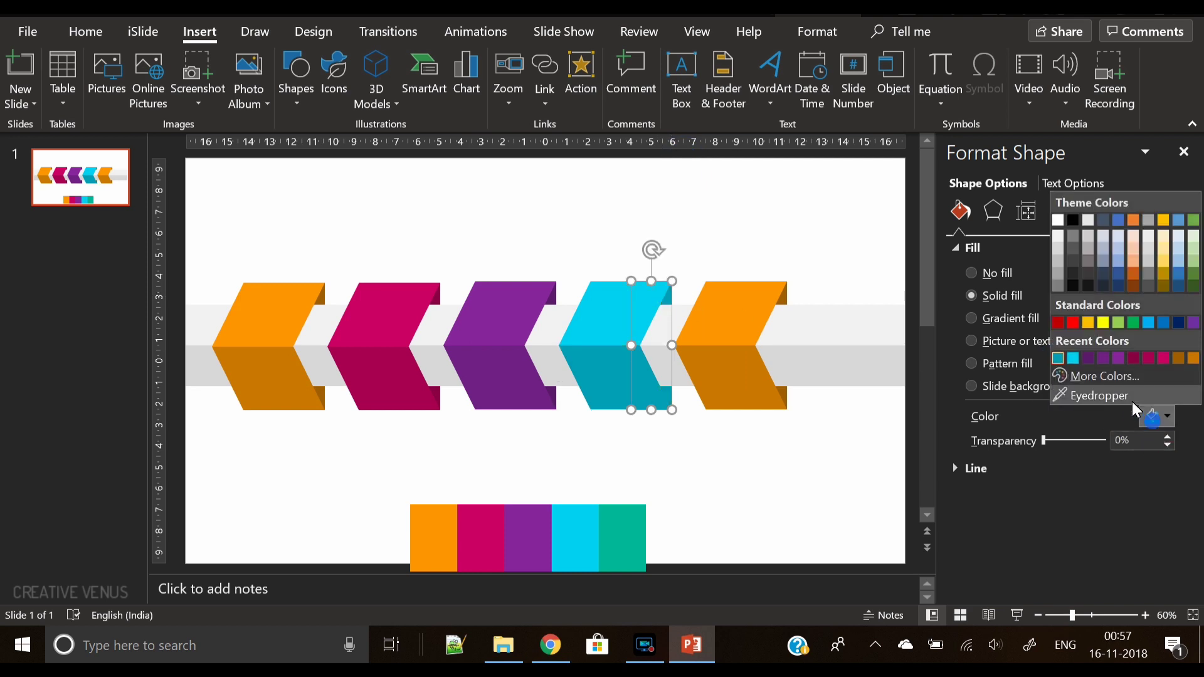
{"action": "left_click", "coordinate": [1072, 358]}
{"action": "left_click", "coordinate": [634, 264]}
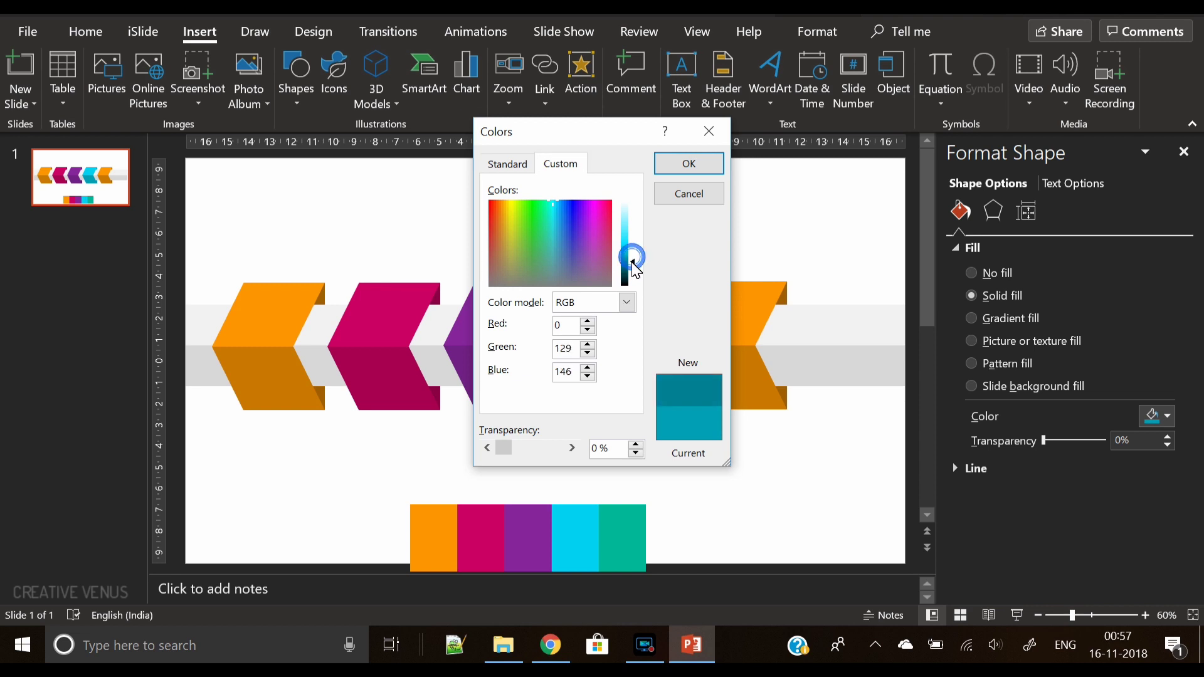
{"action": "left_click", "coordinate": [690, 164]}
{"action": "left_click", "coordinate": [779, 433]}
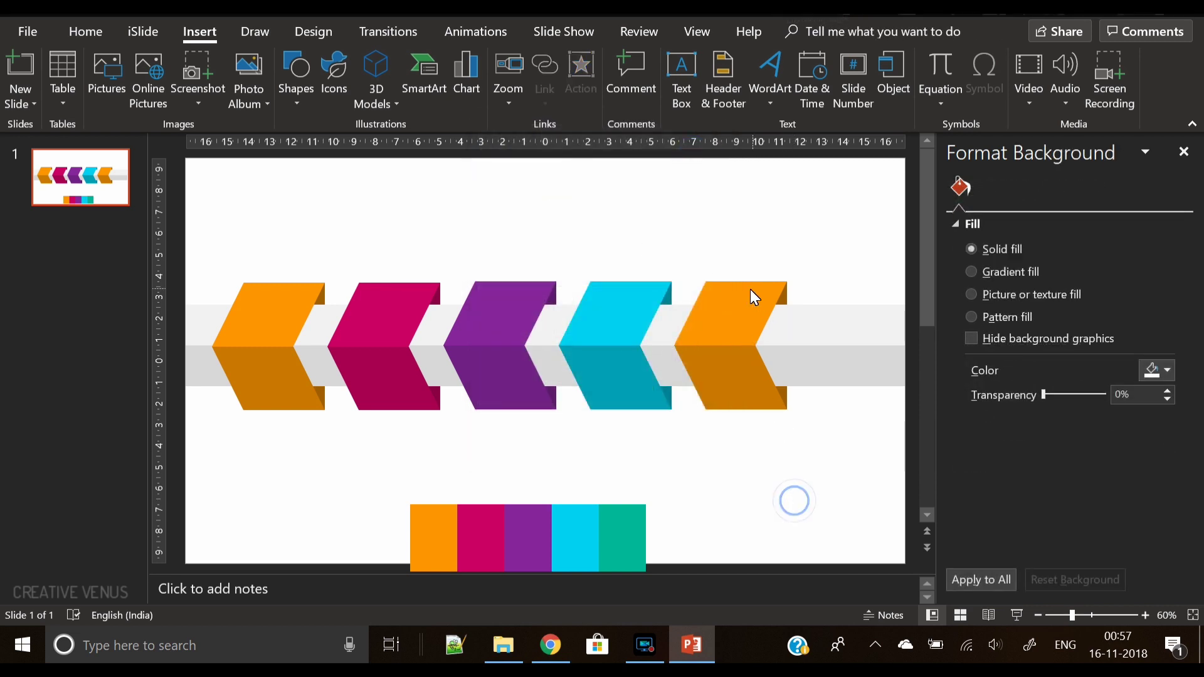
{"action": "left_click", "coordinate": [740, 304]}
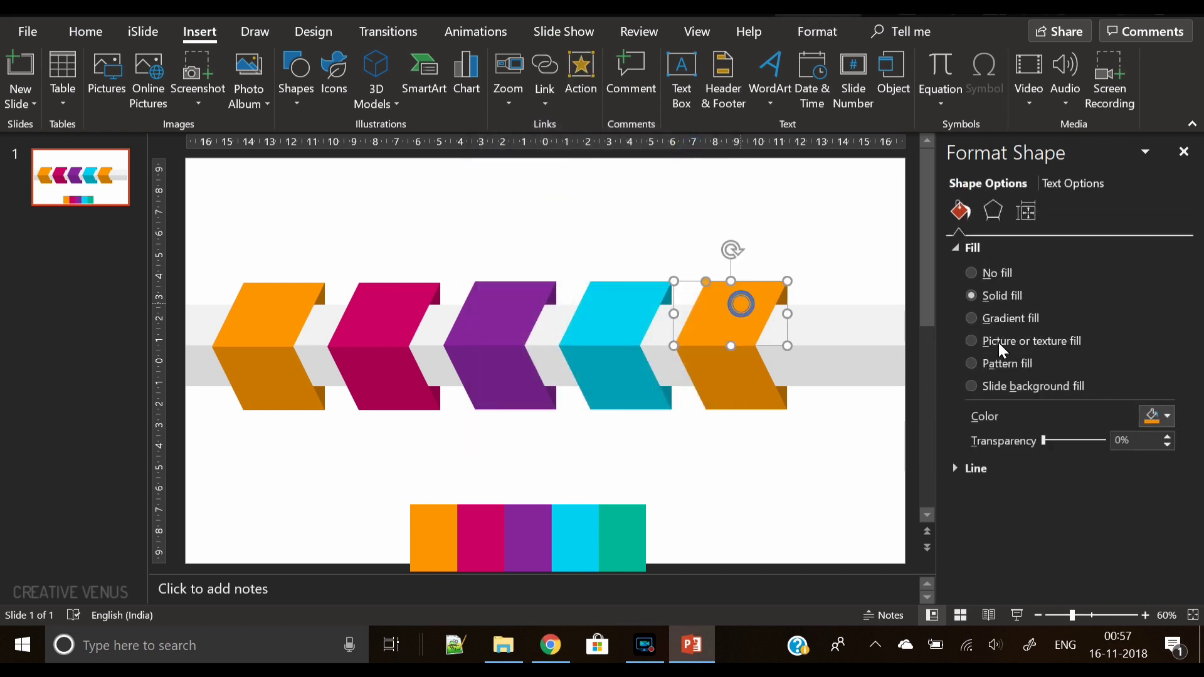
Fill the rightmost chevron's top half with teal sampled from the colour strip.
{"action": "left_click", "coordinate": [1157, 415]}
{"action": "left_click", "coordinate": [1147, 402]}
{"action": "left_click", "coordinate": [613, 528]}
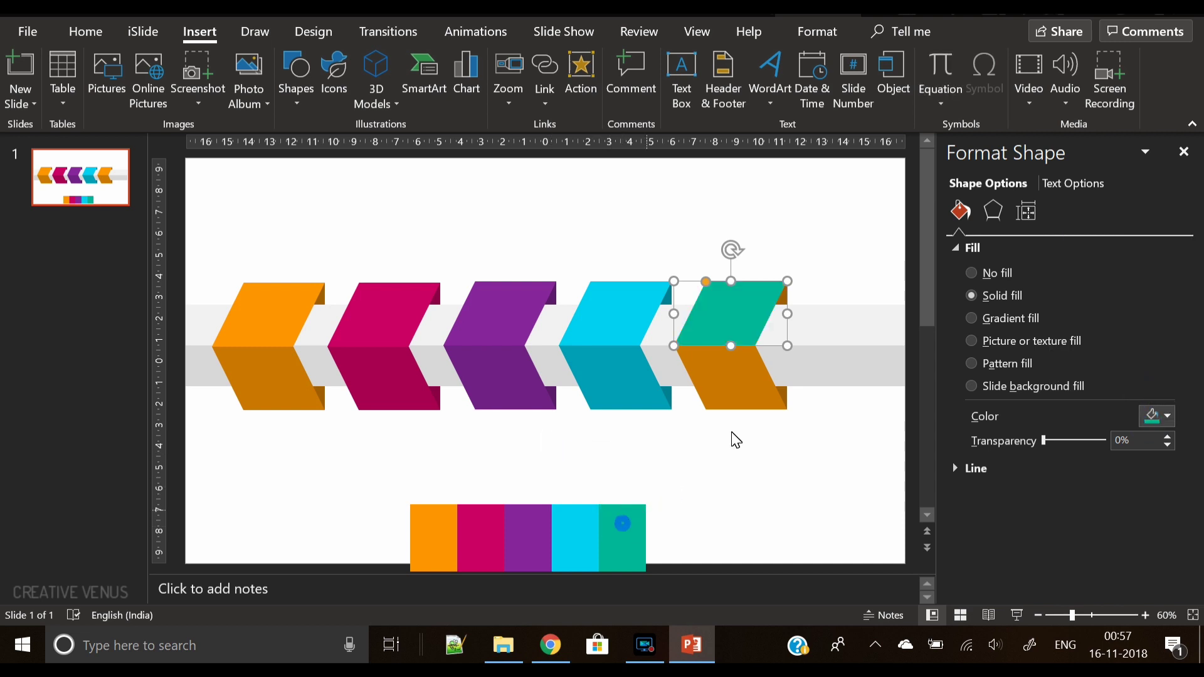
Give the rightmost chevron's bottom half a darker teal.
{"action": "left_click", "coordinate": [741, 379]}
{"action": "left_click", "coordinate": [1165, 417]}
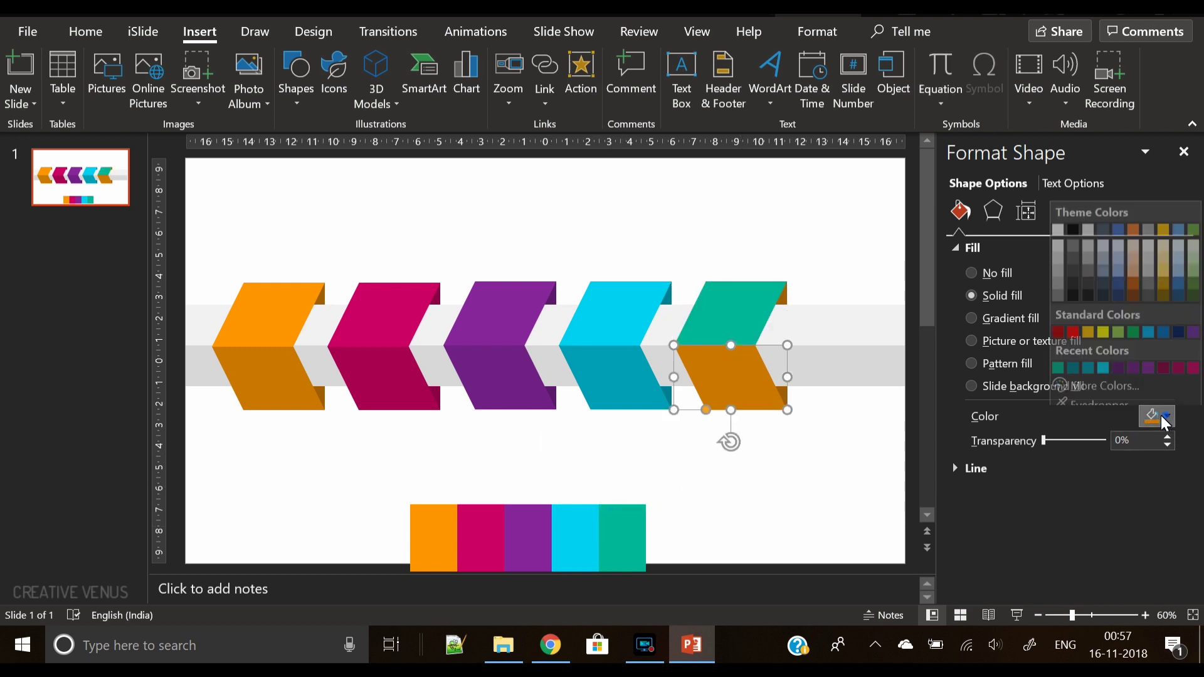
{"action": "left_click", "coordinate": [1058, 358]}
{"action": "left_click", "coordinate": [1163, 417]}
{"action": "left_click", "coordinate": [1103, 376]}
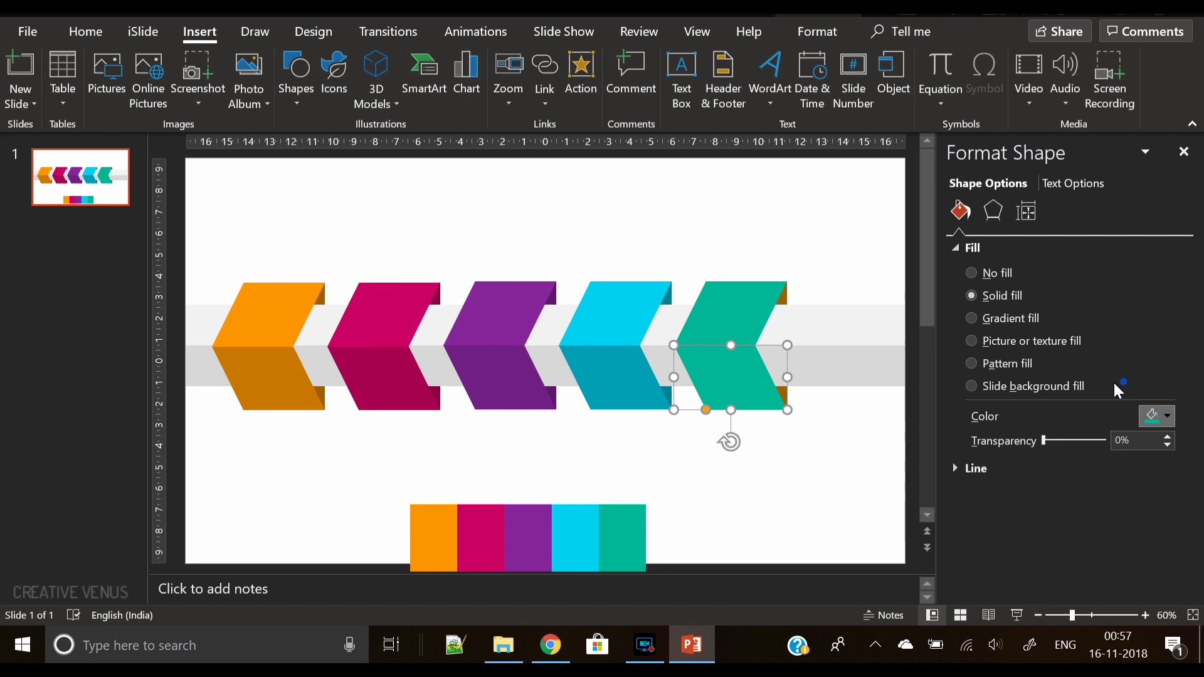
{"action": "left_click_drag", "start_coordinate": [632, 267], "coordinate": [631, 276]}
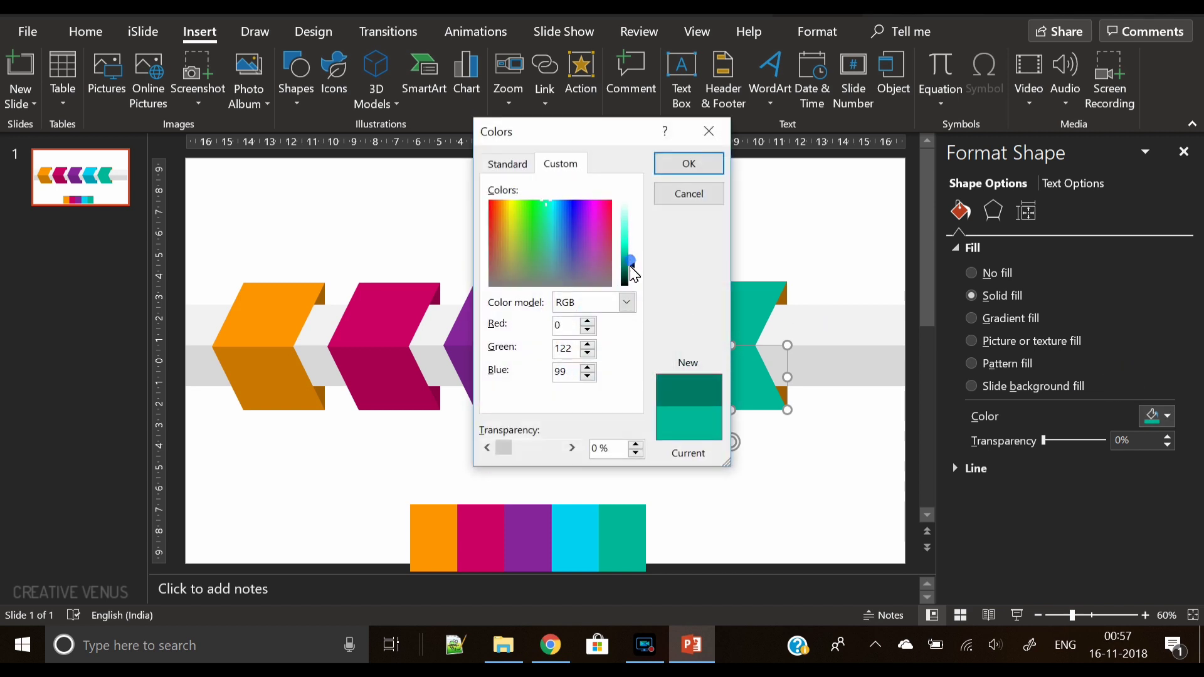
{"action": "left_click", "coordinate": [688, 163]}
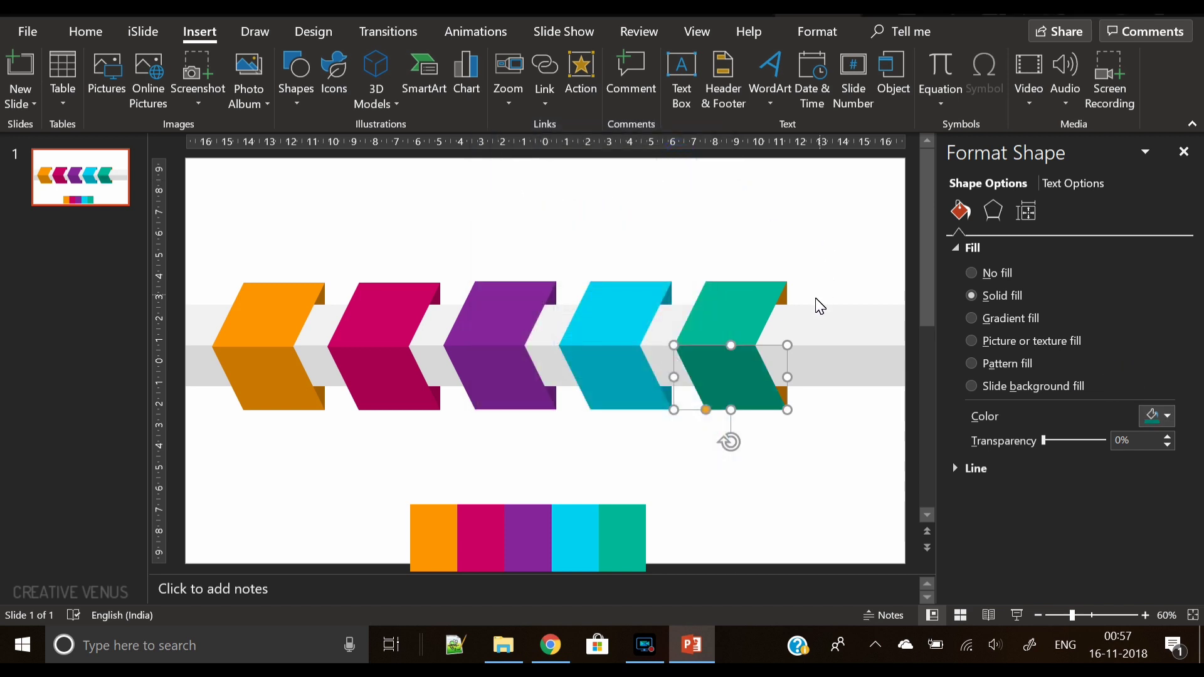
Colour the rightmost chevron's thin side piece an even darker teal.
{"action": "left_click", "coordinate": [782, 300]}
{"action": "left_click", "coordinate": [1151, 417]}
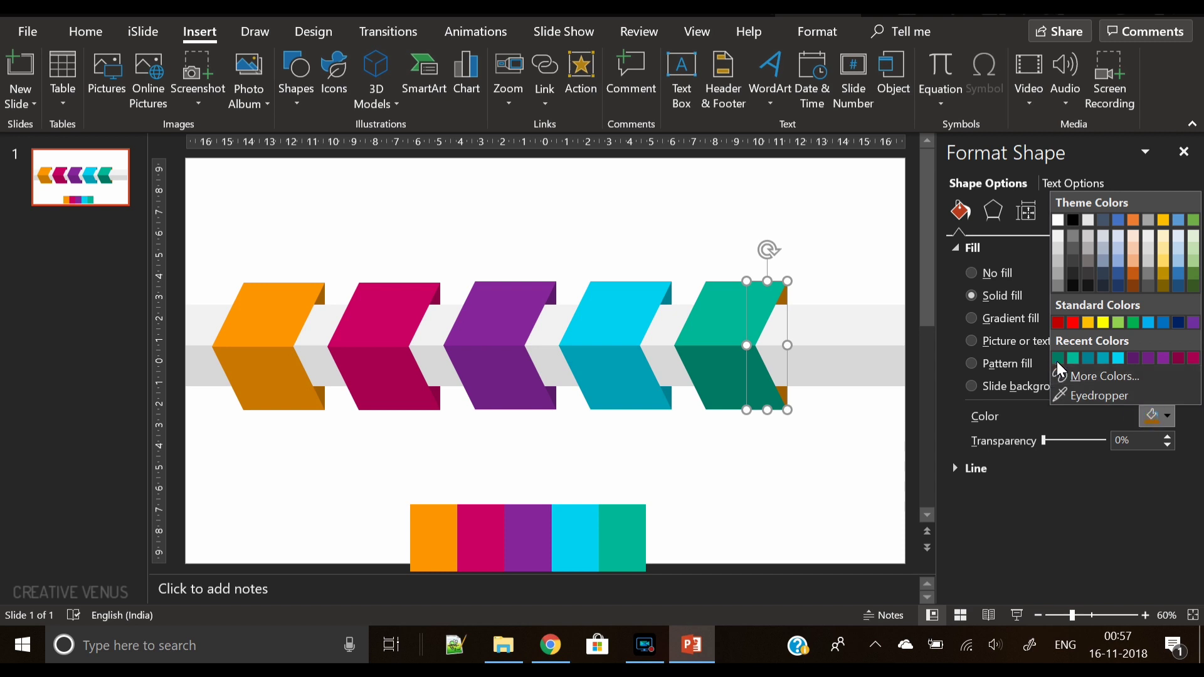
{"action": "left_click", "coordinate": [1058, 358]}
{"action": "left_click", "coordinate": [1168, 417]}
{"action": "left_click", "coordinate": [1133, 377]}
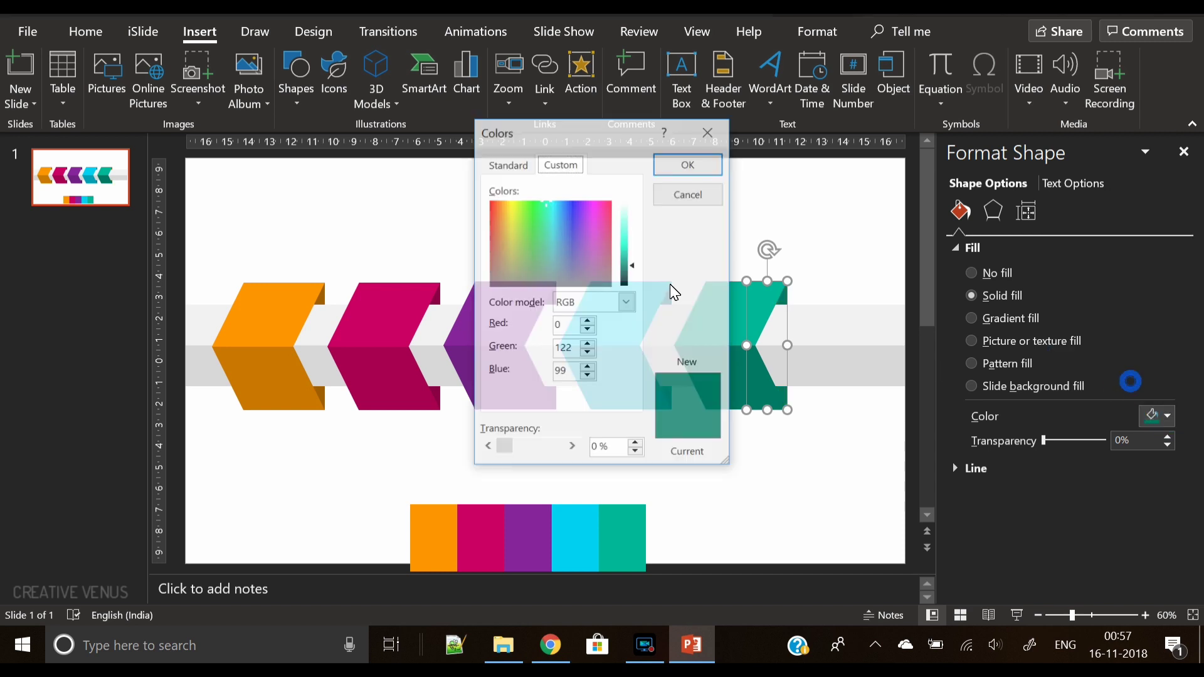
{"action": "left_click_drag", "start_coordinate": [634, 278], "coordinate": [634, 285]}
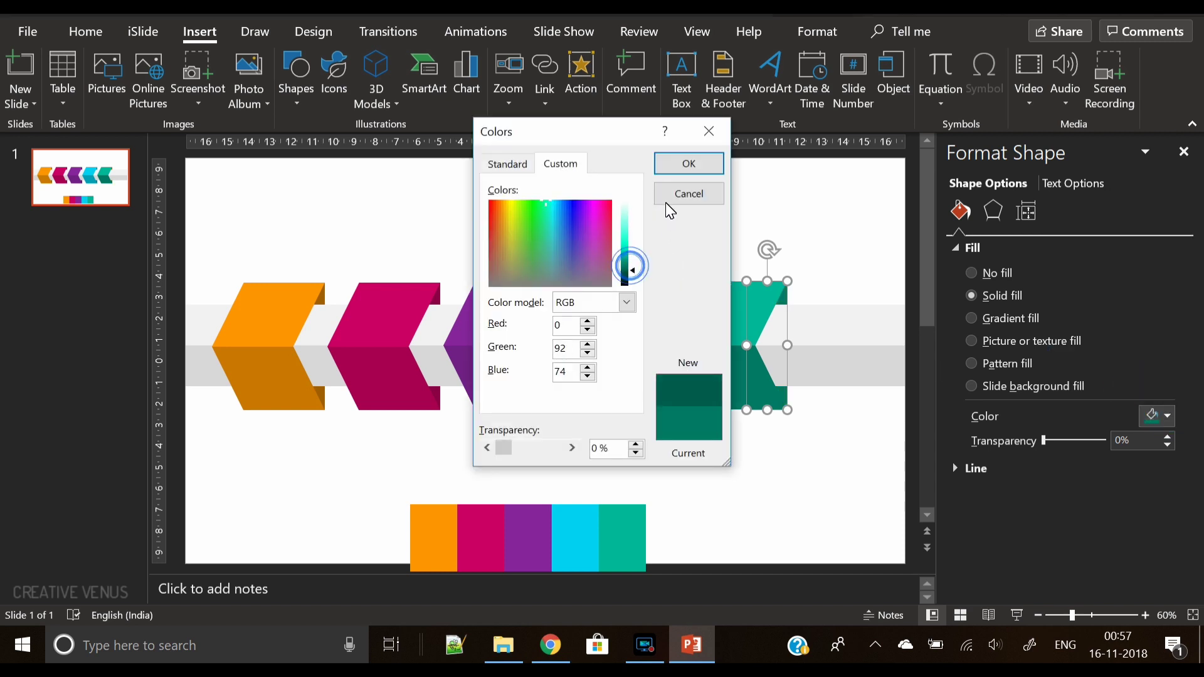
{"action": "left_click", "coordinate": [688, 163]}
Delete the colour strip below the chevrons.
{"action": "left_click", "coordinate": [803, 514]}
{"action": "left_click", "coordinate": [545, 521]}
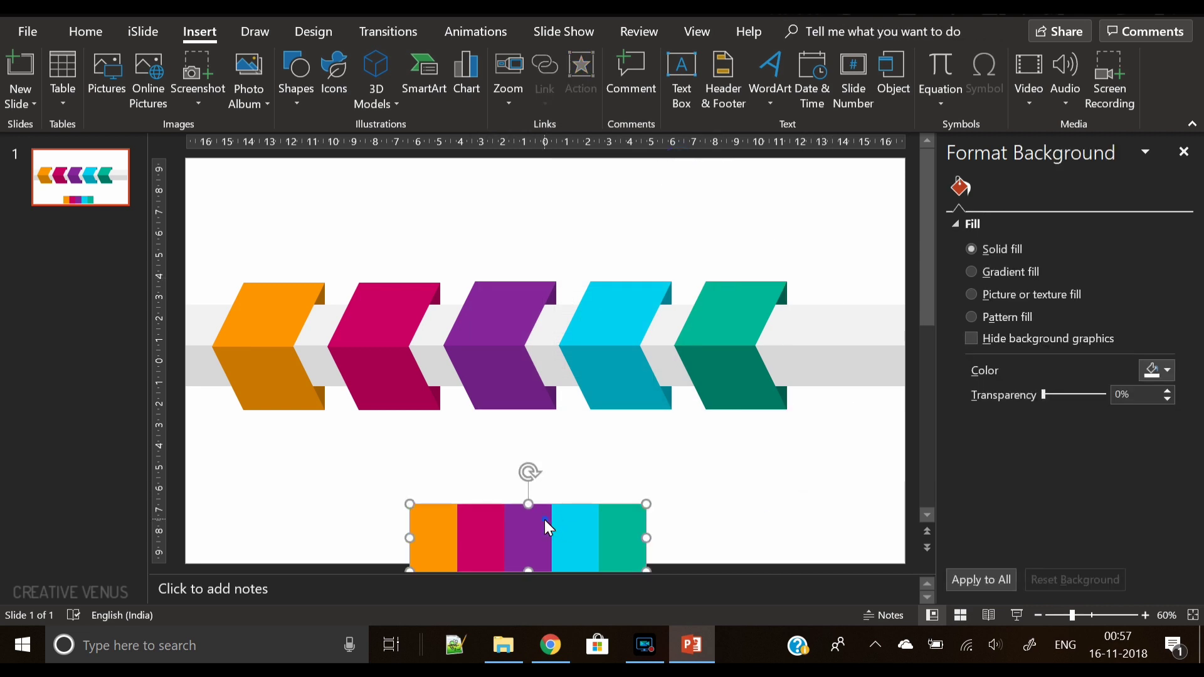
{"action": "key", "text": "Delete"}
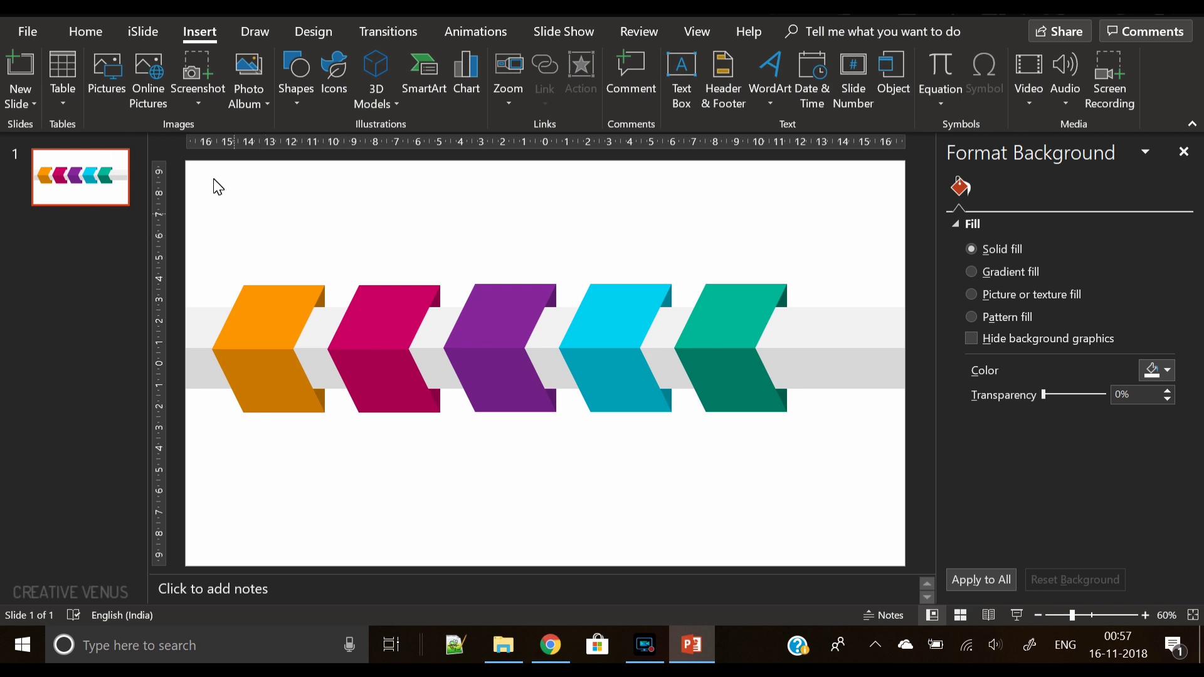
Nudge all five chevrons slightly to the right.
{"action": "left_click_drag", "start_coordinate": [205, 487], "coordinate": [835, 241]}
{"action": "key", "text": "Right"}
{"action": "key", "text": "Right"}
{"action": "key", "text": "Right"}
{"action": "key", "text": "Right"}
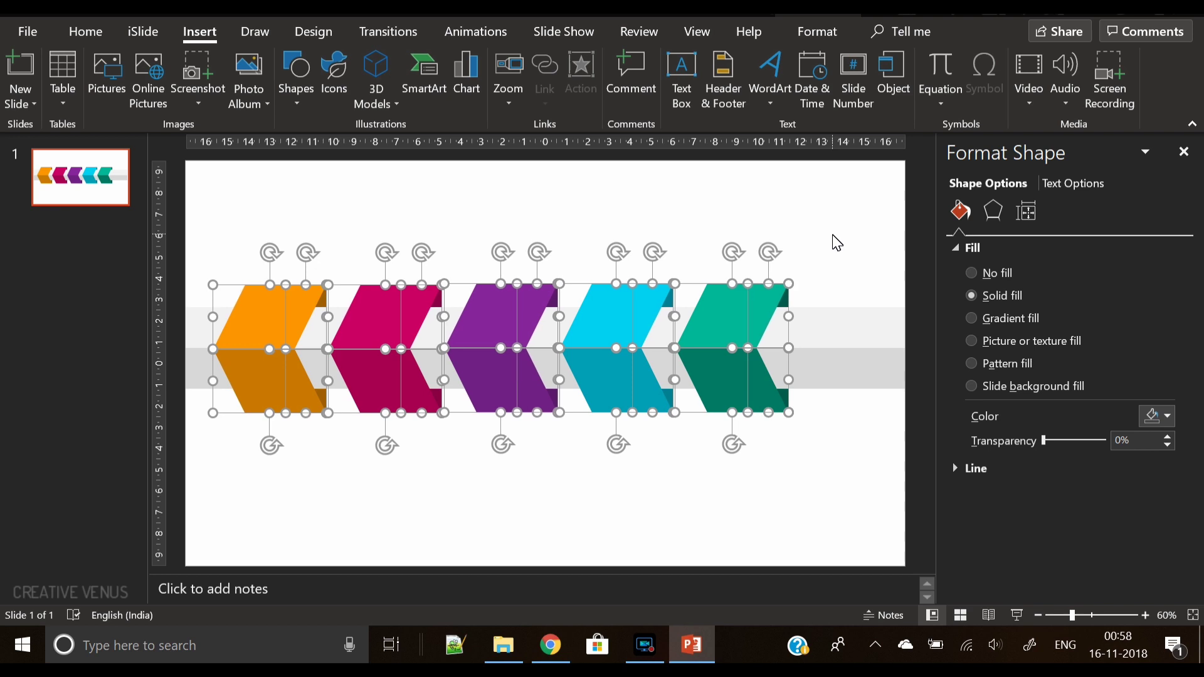
{"action": "key", "text": "Right"}
{"action": "key", "text": "Right"}
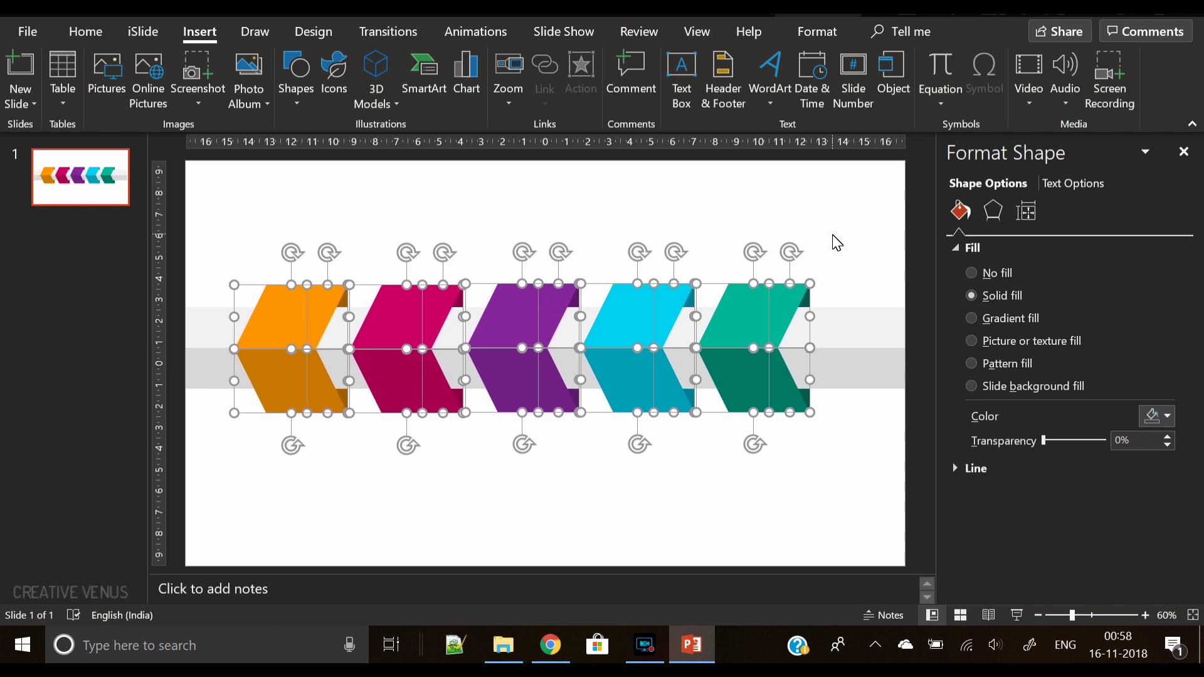
{"action": "key", "text": "ctrl+Right"}
{"action": "key", "text": "ctrl+Right"}
{"action": "key", "text": "ctrl+Right"}
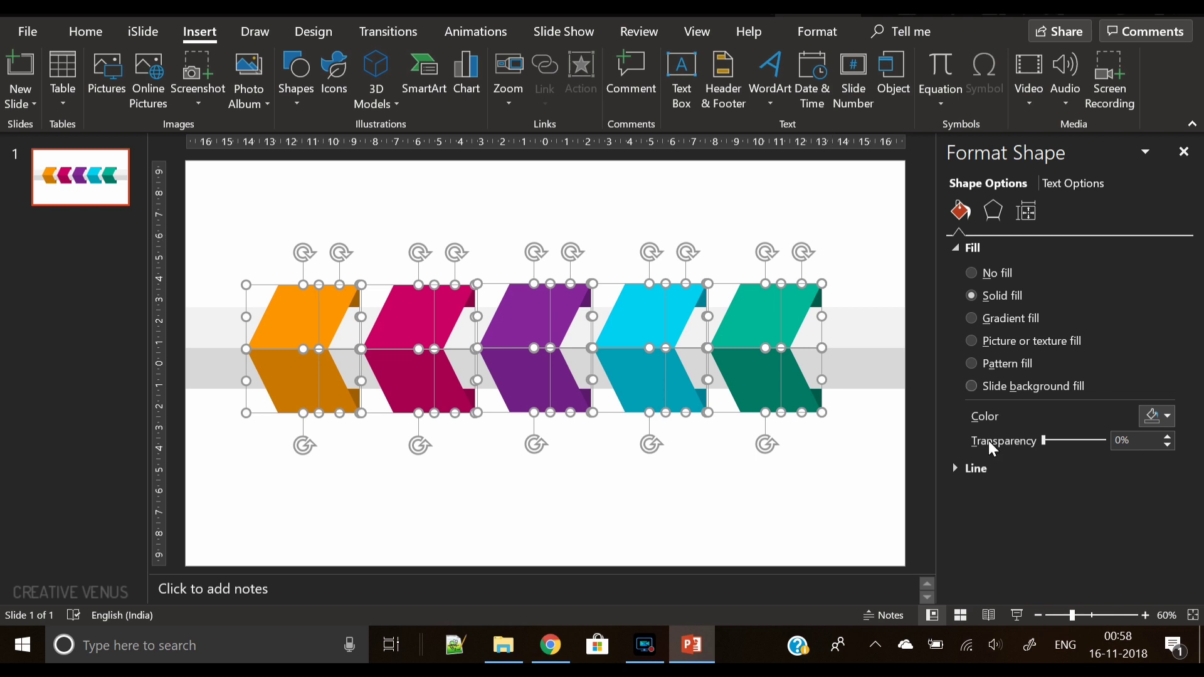
Flip the chevron row horizontally so the chevrons point right.
{"action": "left_click", "coordinate": [809, 32]}
{"action": "left_click", "coordinate": [1010, 104]}
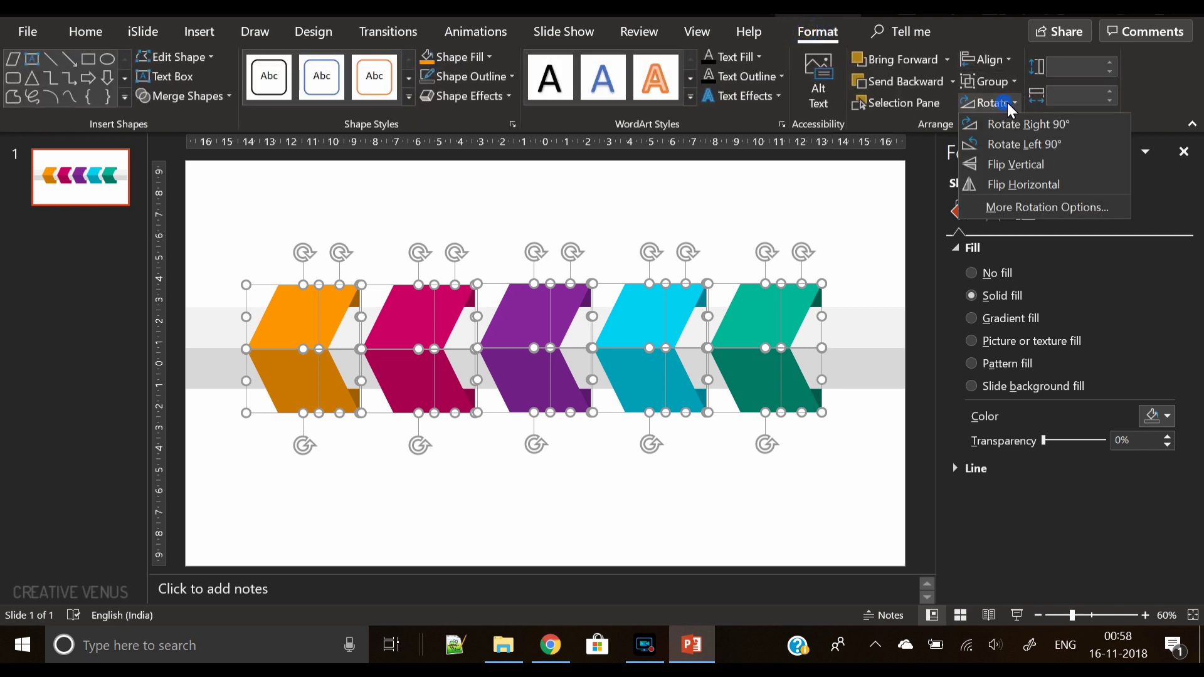
{"action": "left_click", "coordinate": [1035, 186]}
{"action": "left_click", "coordinate": [676, 491]}
{"action": "left_click", "coordinate": [552, 500]}
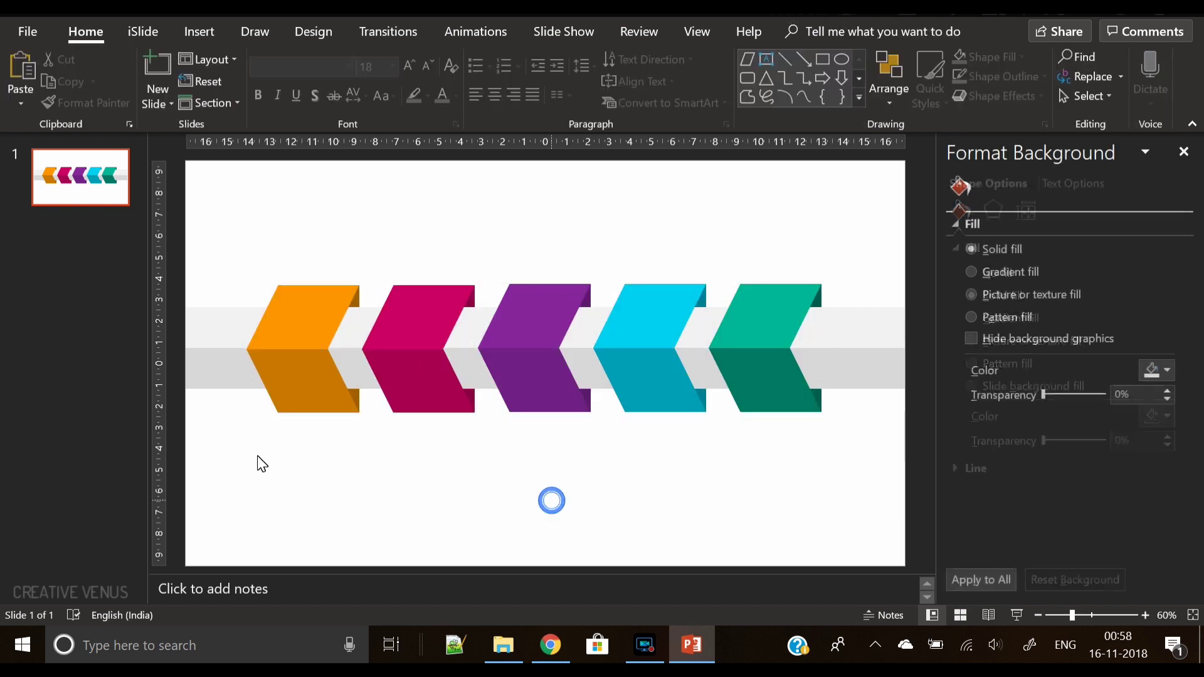
{"action": "left_click", "coordinate": [295, 471]}
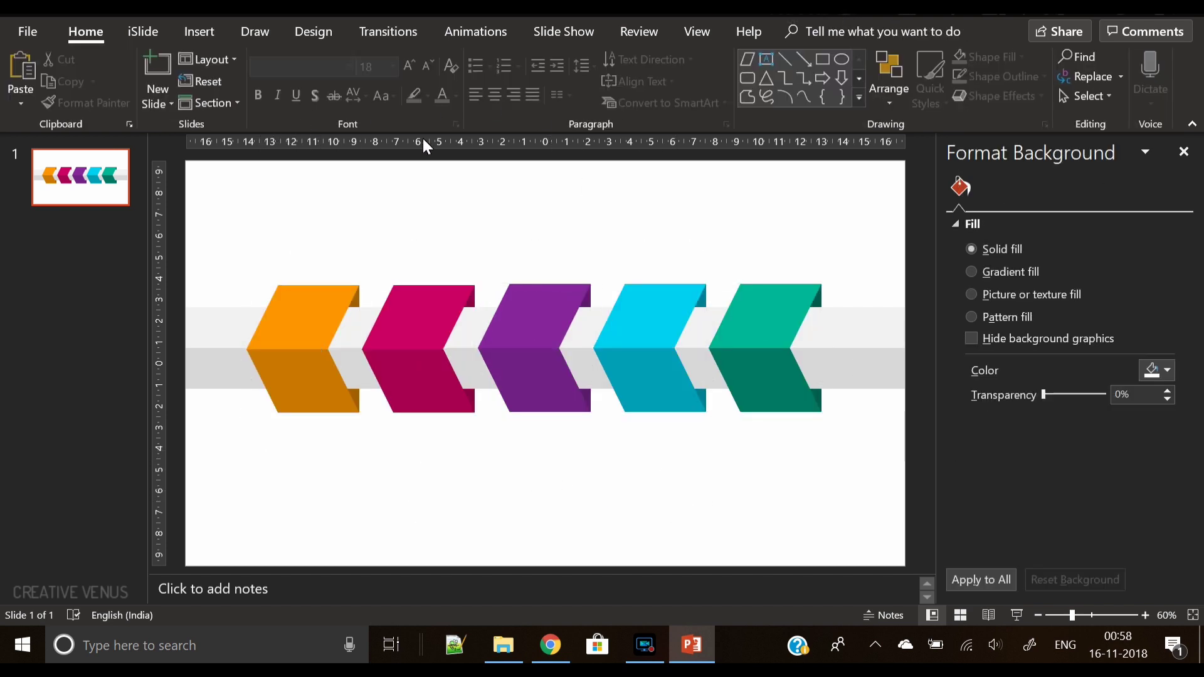
Insert a set of food and drinks icons from the icon library.
{"action": "left_click", "coordinate": [203, 31]}
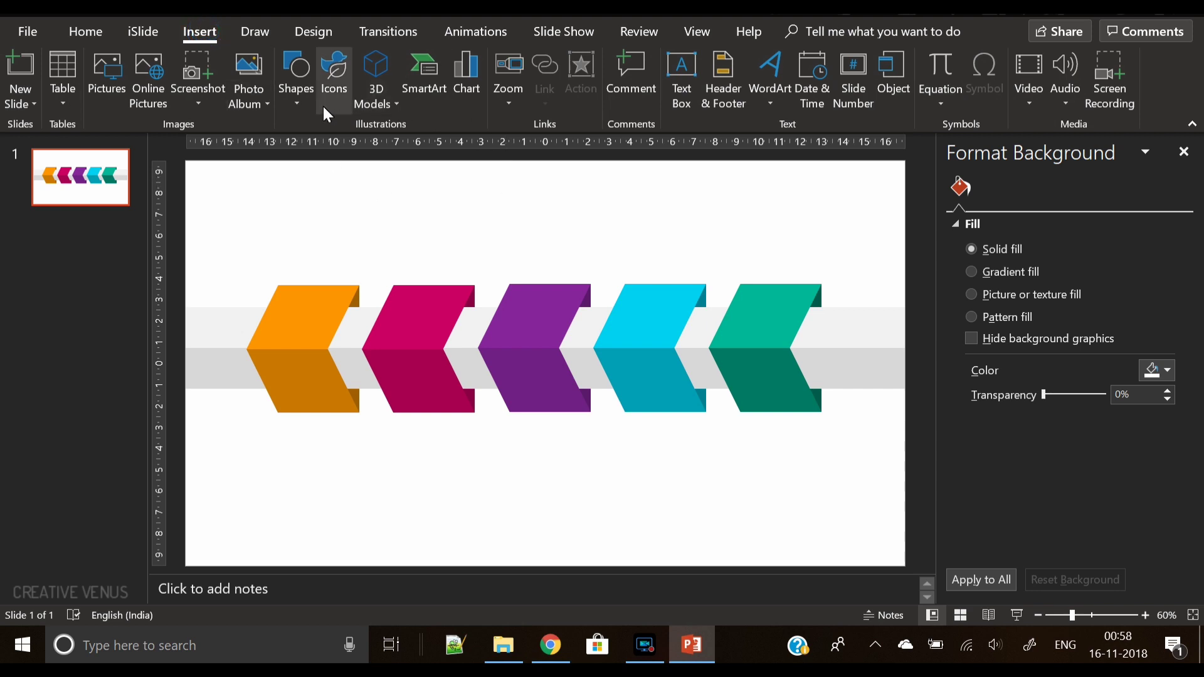
{"action": "left_click", "coordinate": [332, 89]}
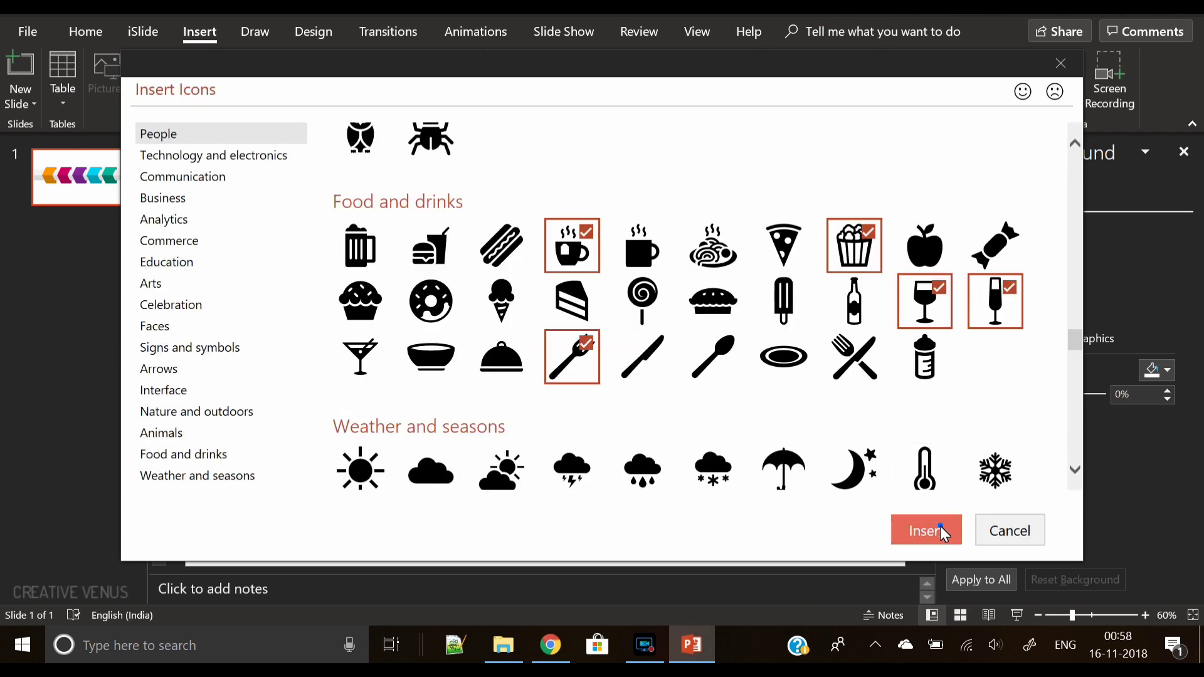
{"action": "left_click", "coordinate": [939, 526]}
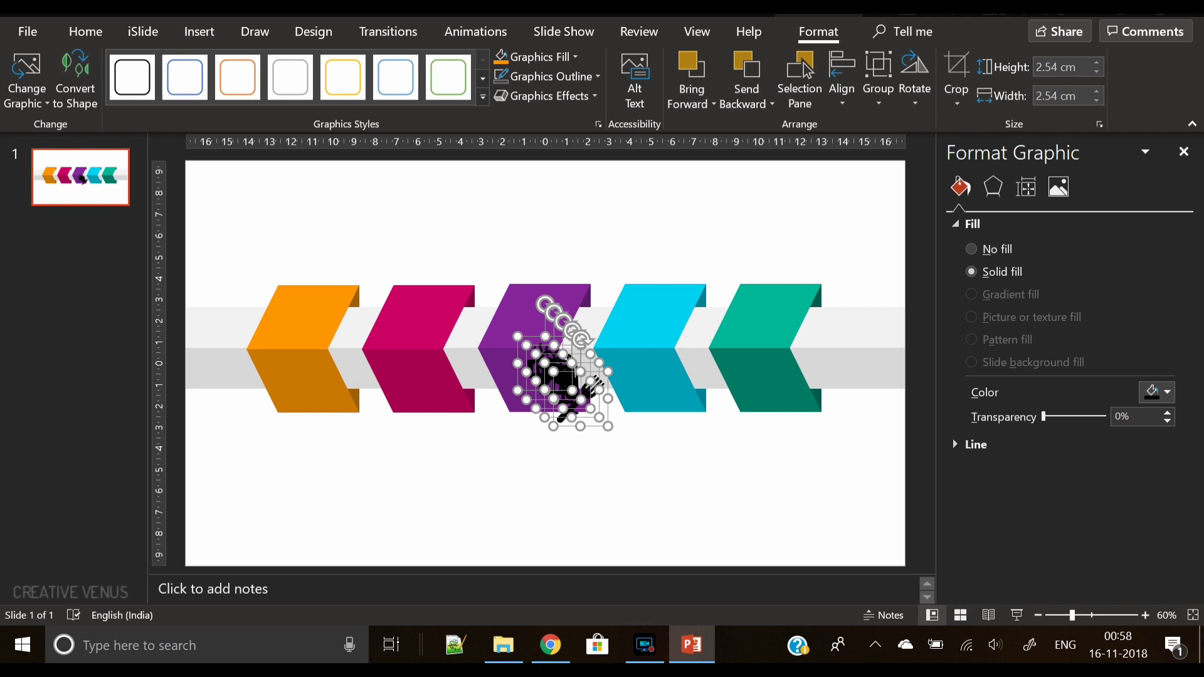
Shrink the inserted icons to 1.3 cm.
{"action": "left_click", "coordinate": [1097, 72]}
{"action": "left_click", "coordinate": [1096, 72]}
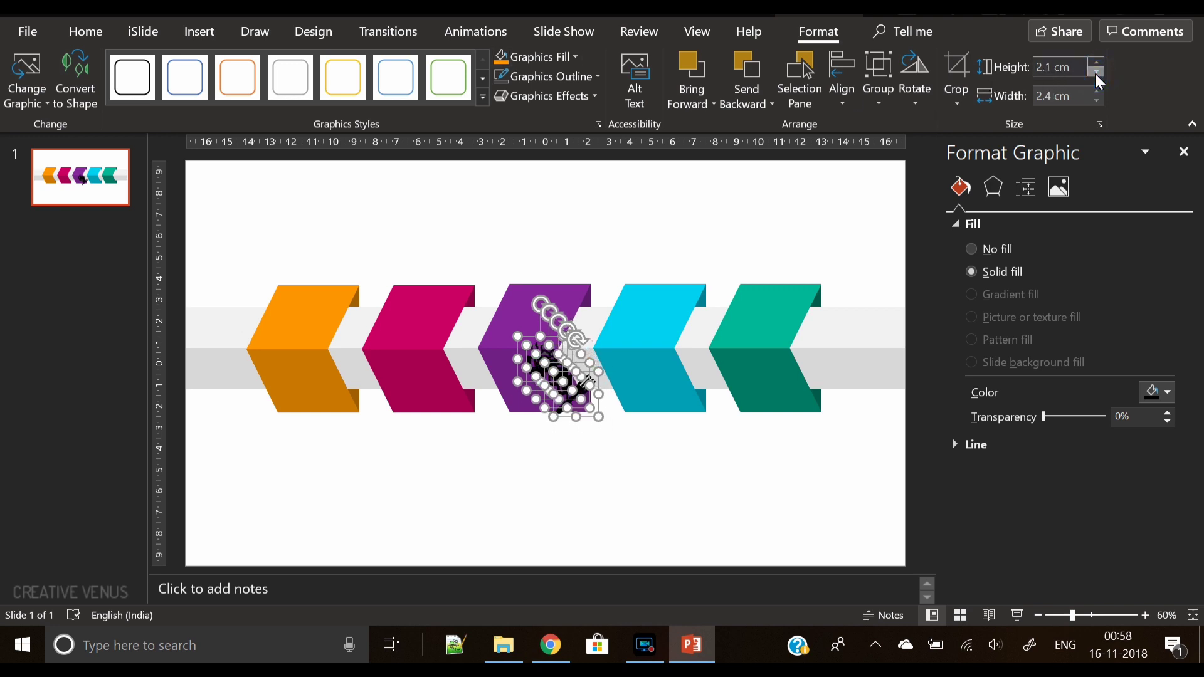
{"action": "left_click", "coordinate": [1097, 72]}
{"action": "left_click", "coordinate": [1097, 73]}
{"action": "left_click", "coordinate": [1097, 73]}
{"action": "left_click", "coordinate": [1097, 73]}
{"action": "left_click", "coordinate": [1097, 73]}
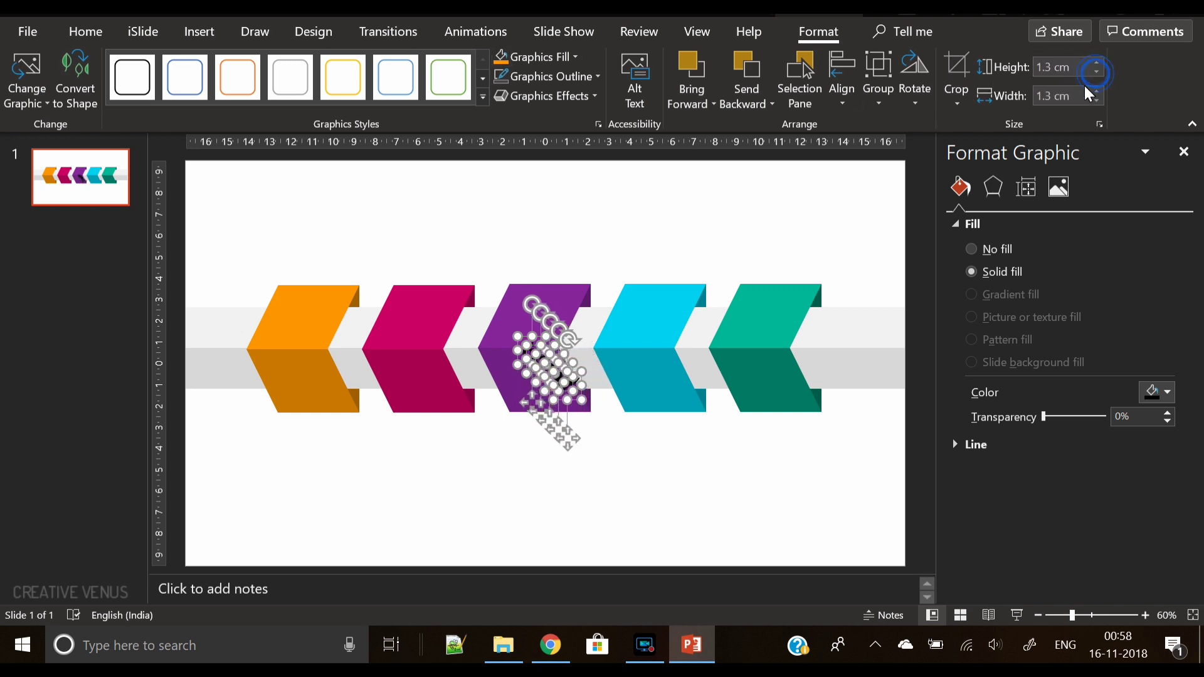
{"action": "left_click", "coordinate": [1097, 73]}
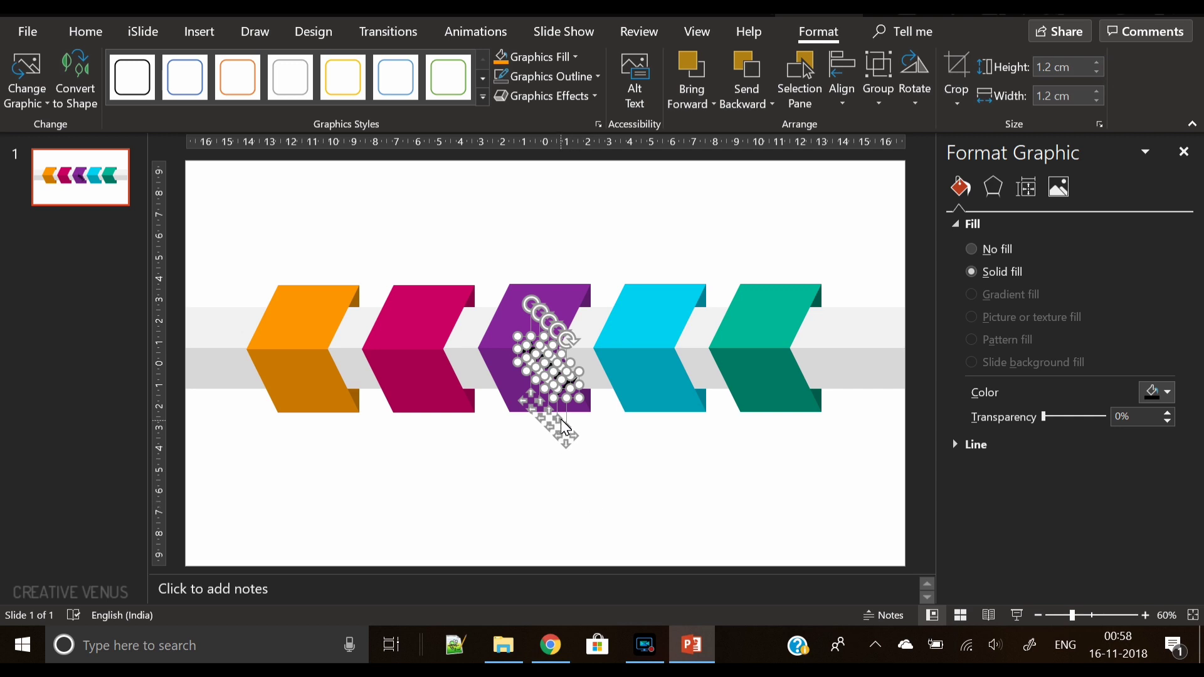
Place one icon per chevron: popcorn, wine glass, coffee, bottle and fork.
{"action": "left_click", "coordinate": [564, 500]}
{"action": "left_click", "coordinate": [566, 385]}
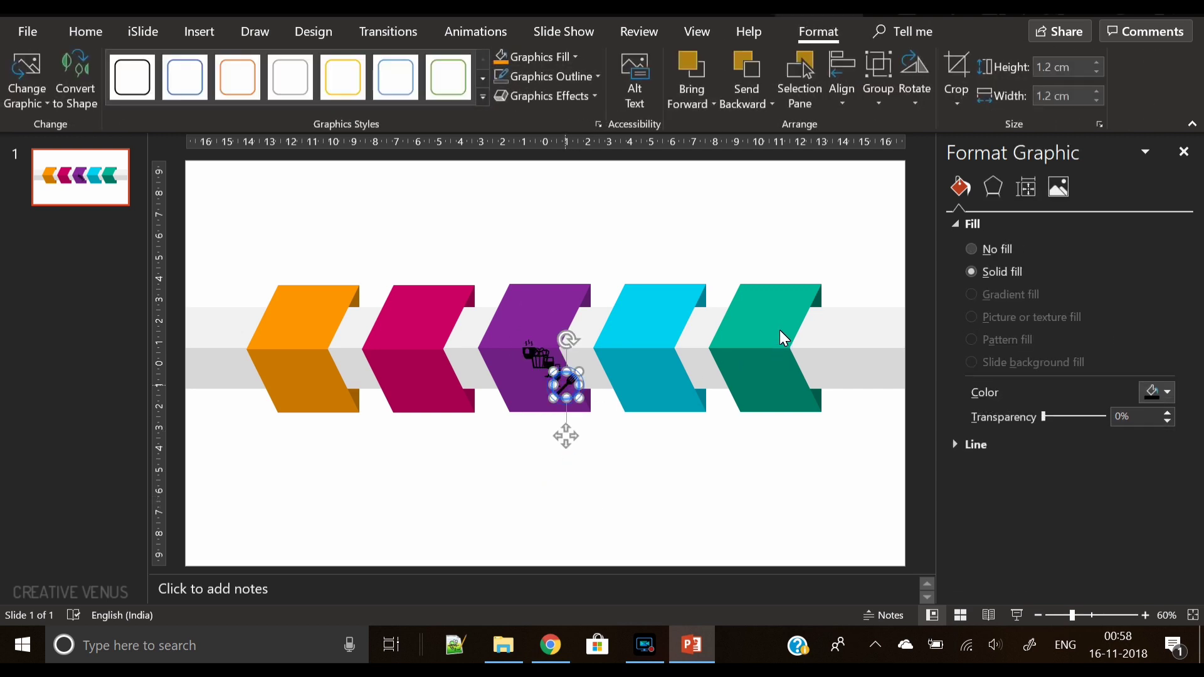
{"action": "left_click_drag", "start_coordinate": [781, 331], "coordinate": [766, 381]}
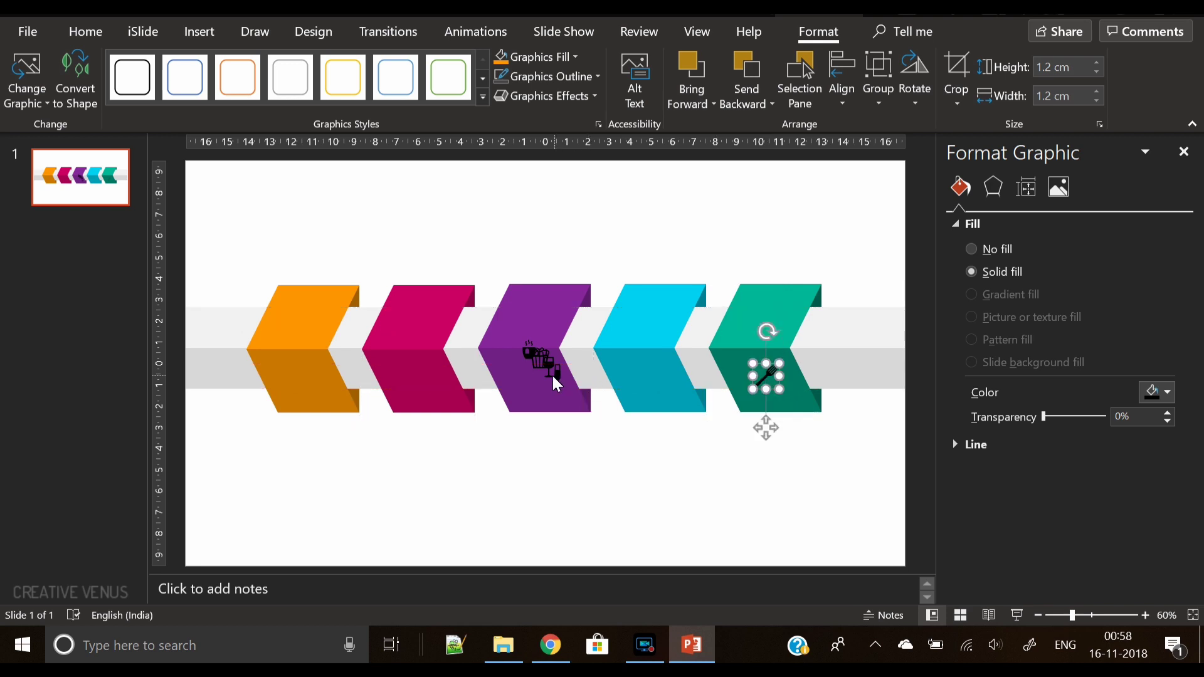
{"action": "left_click_drag", "start_coordinate": [557, 381], "coordinate": [652, 390]}
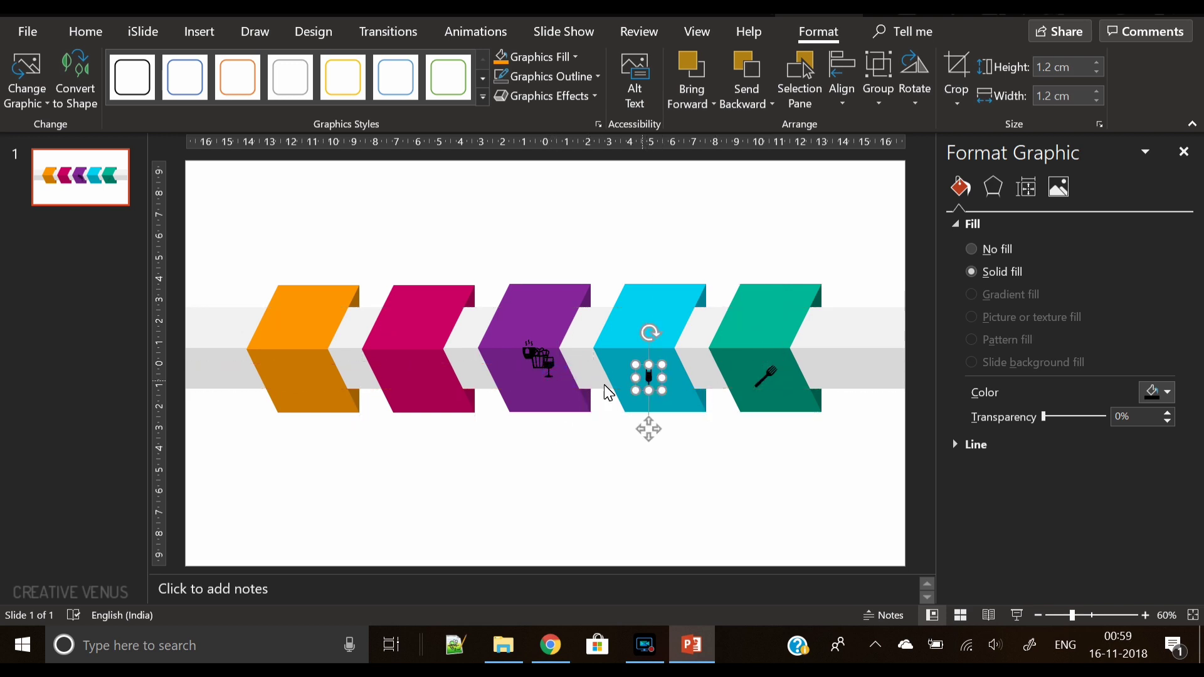
{"action": "left_click_drag", "start_coordinate": [550, 381], "coordinate": [421, 392]}
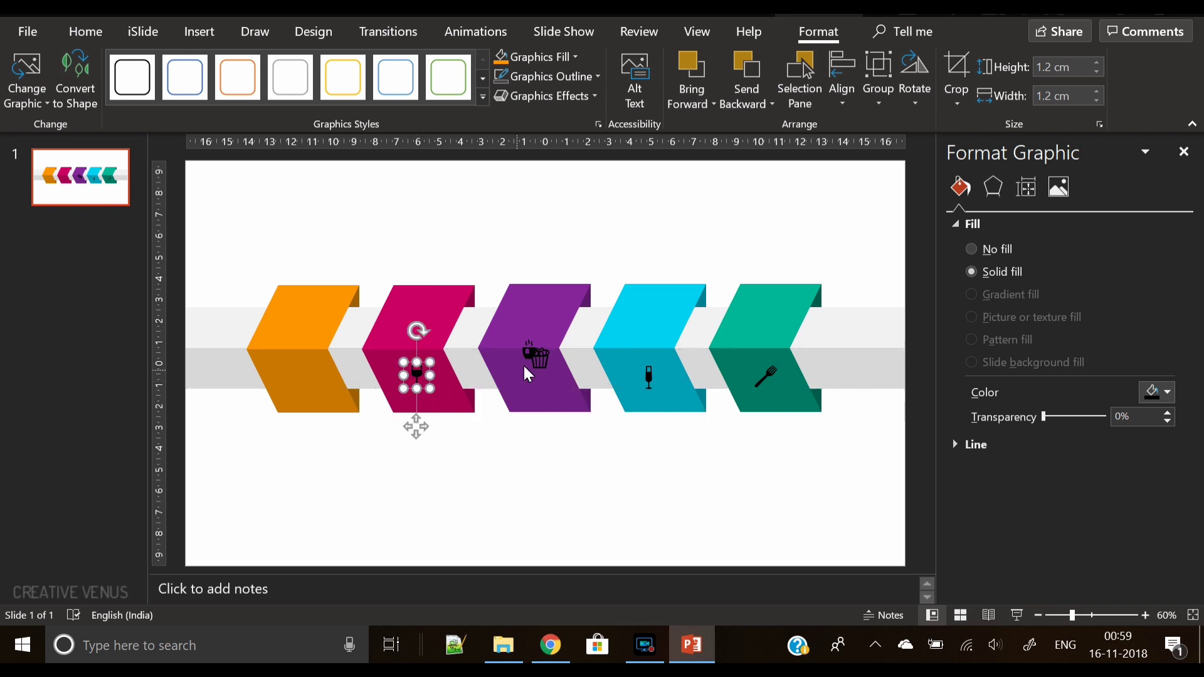
{"action": "left_click_drag", "start_coordinate": [541, 369], "coordinate": [299, 386]}
{"action": "left_click_drag", "start_coordinate": [525, 362], "coordinate": [536, 388]}
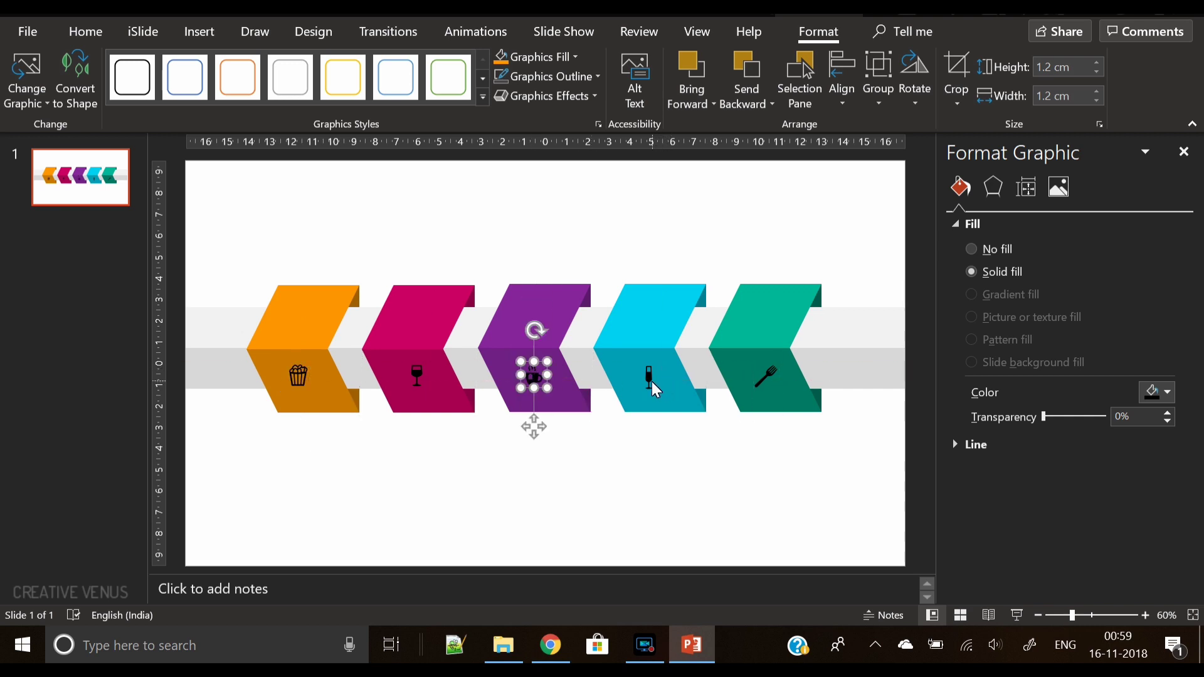
Select all five icons and make them white.
{"action": "left_click", "coordinate": [652, 385], "text": "shift"}
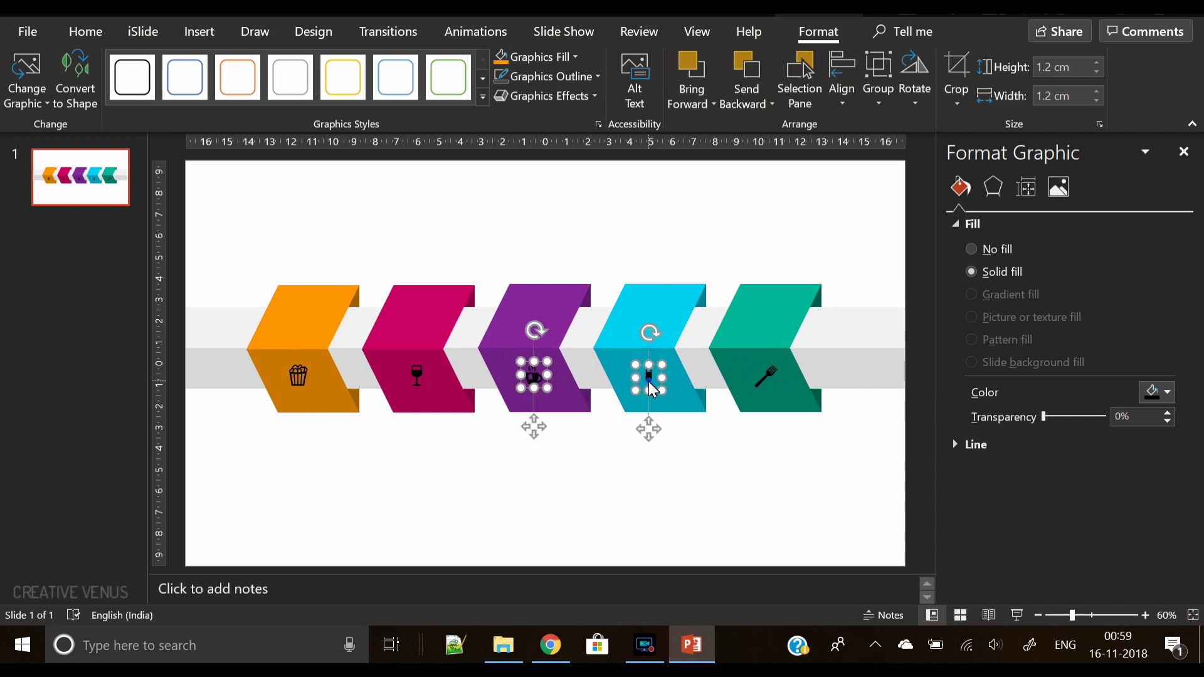
{"action": "left_click", "coordinate": [774, 375], "text": "shift"}
{"action": "left_click", "coordinate": [414, 377], "text": "shift"}
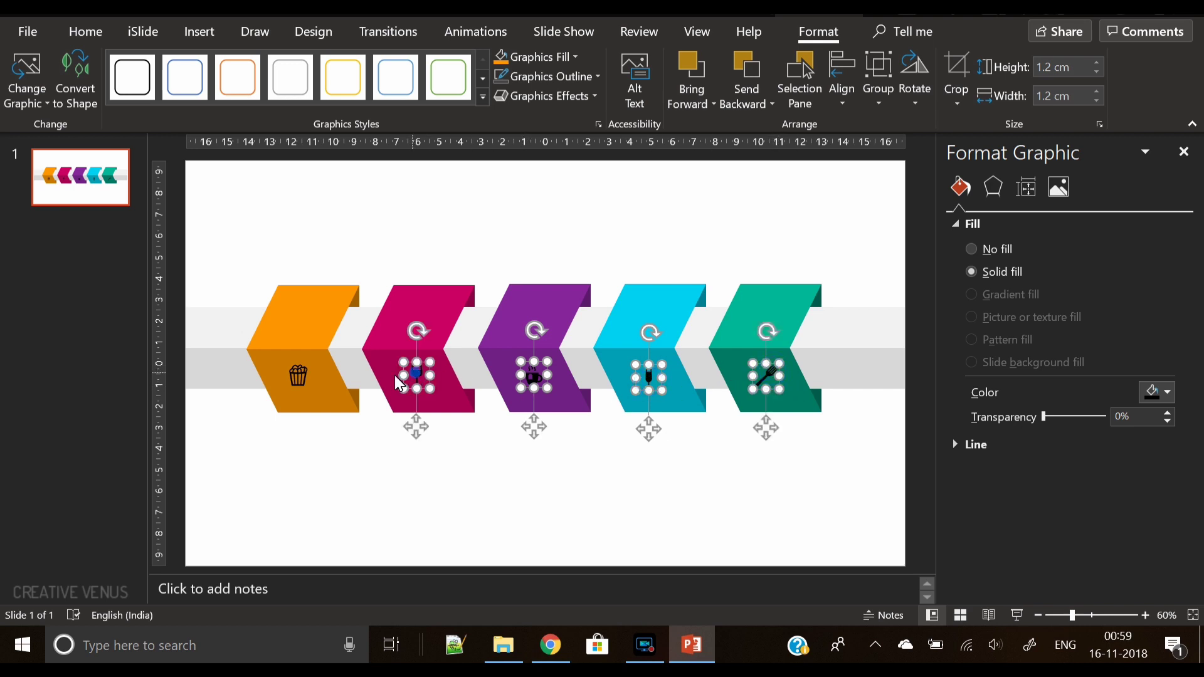
{"action": "left_click", "coordinate": [294, 386], "text": "shift"}
{"action": "left_click", "coordinate": [551, 56]}
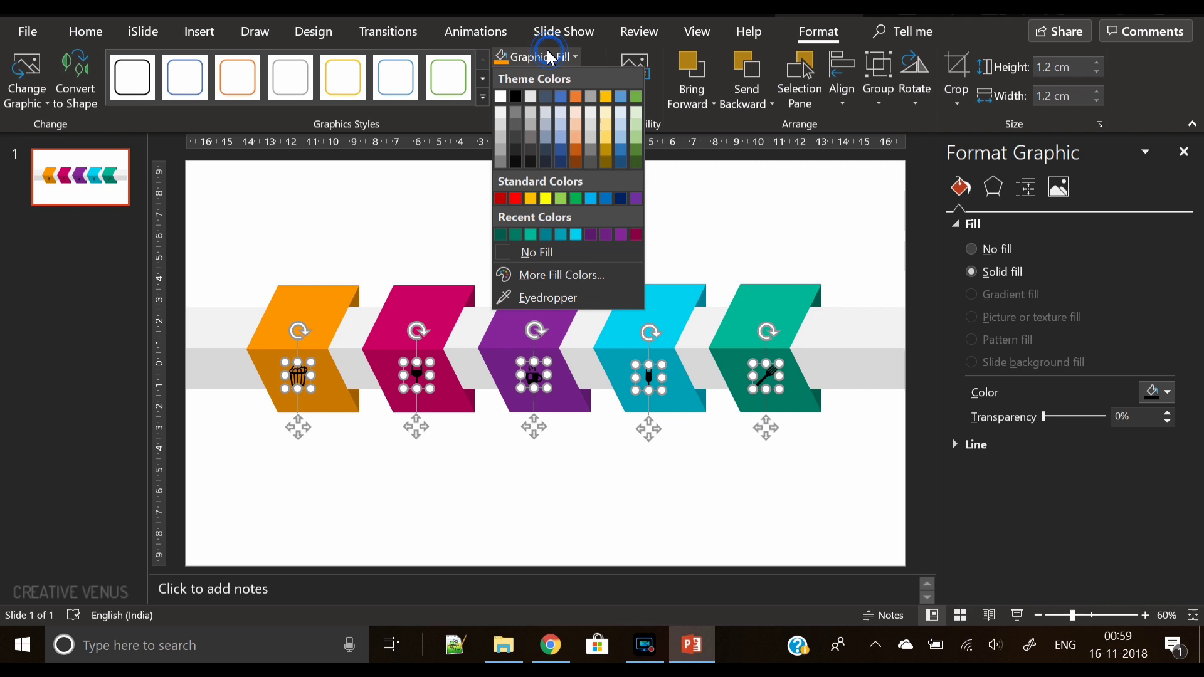
{"action": "left_click", "coordinate": [500, 96]}
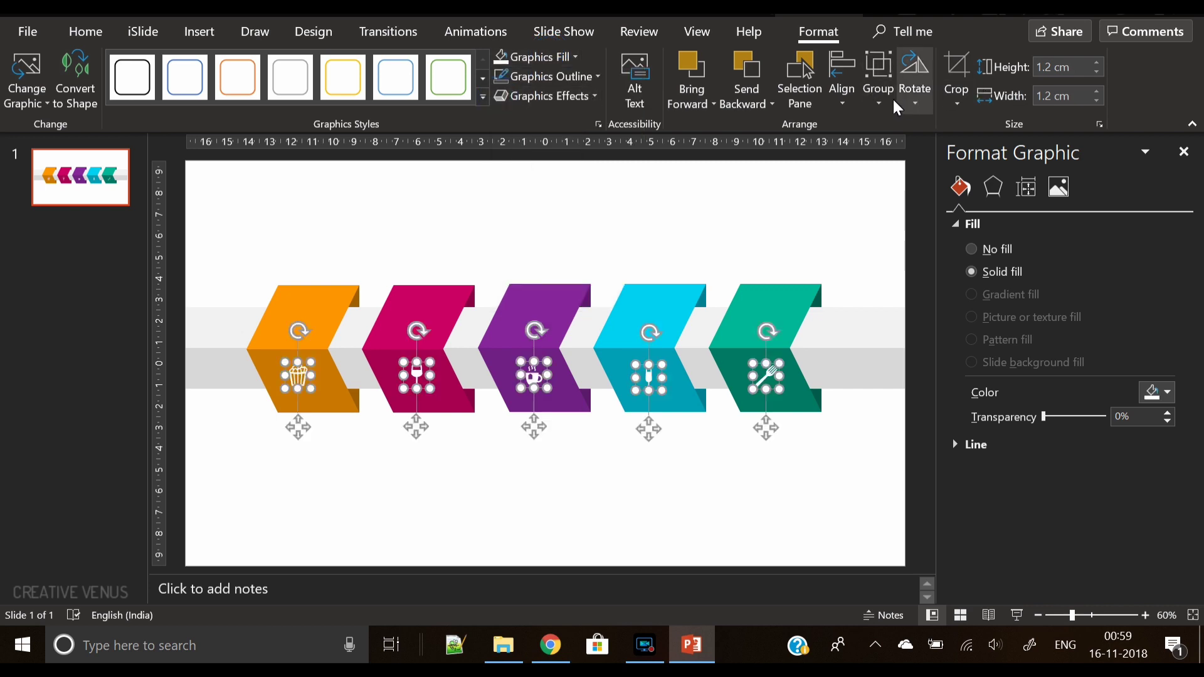
Align the five icons along their middles.
{"action": "left_click", "coordinate": [842, 82]}
{"action": "left_click", "coordinate": [876, 220]}
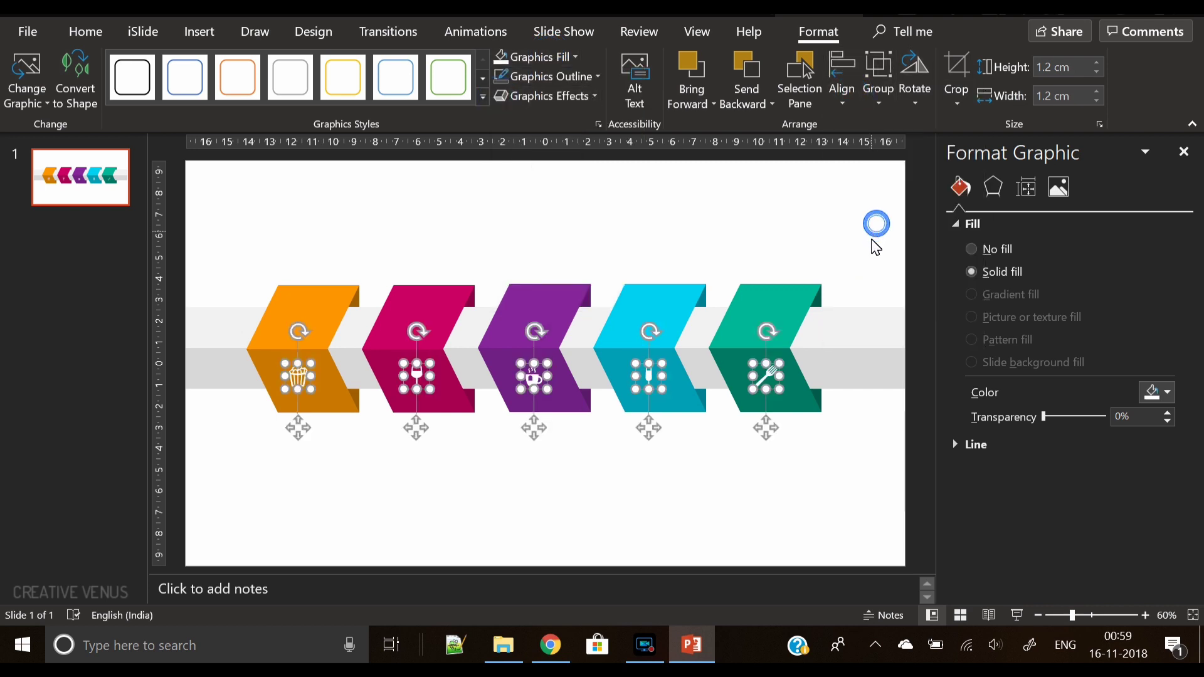
{"action": "left_click", "coordinate": [623, 519]}
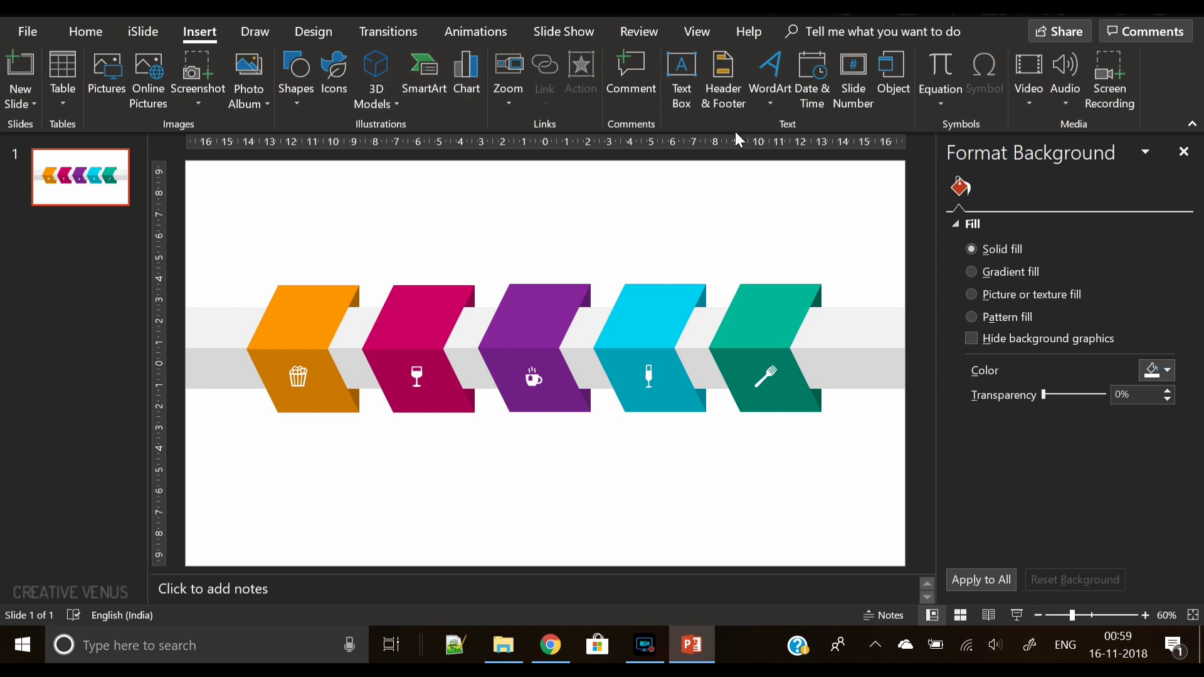
Add a centred, enlarged 60% text label on the orange chevron.
{"action": "left_click", "coordinate": [683, 68]}
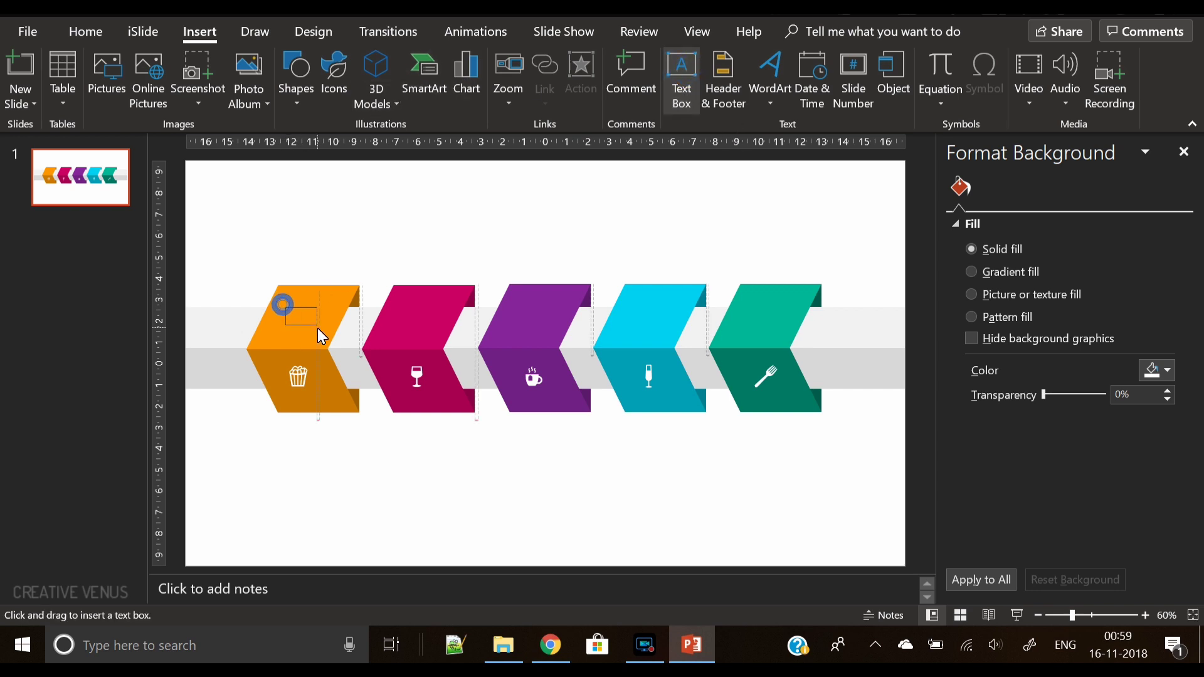
{"action": "left_click_drag", "start_coordinate": [282, 304], "coordinate": [317, 329]}
{"action": "type", "text": "60%"}
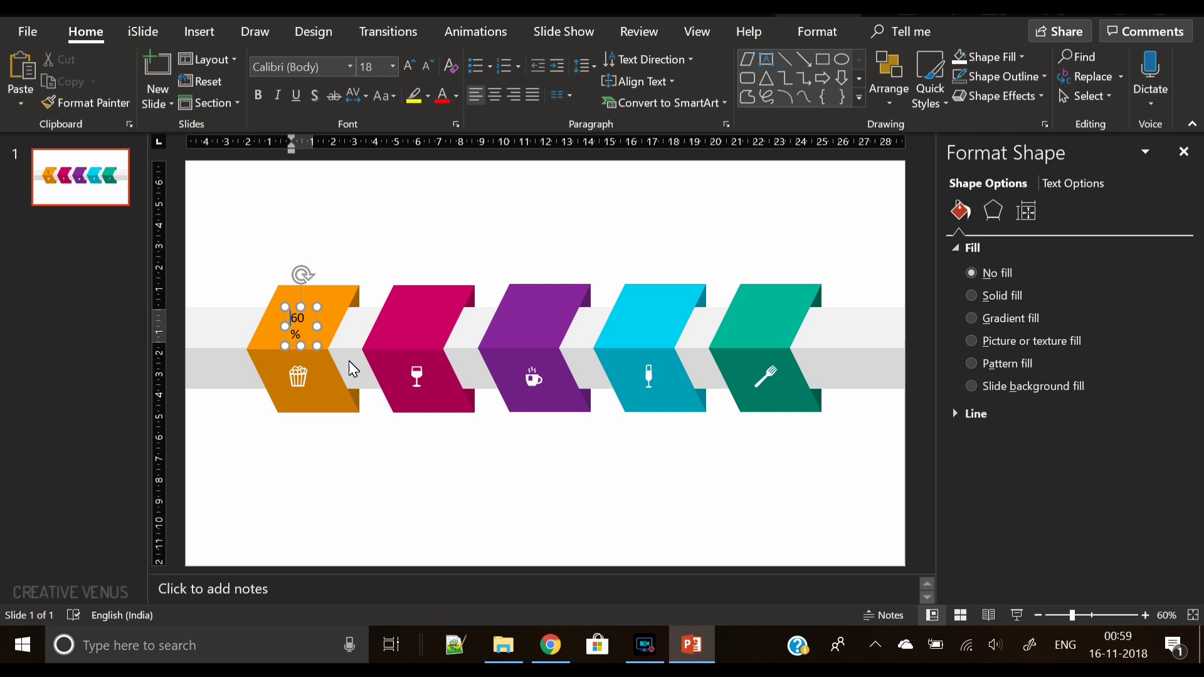
{"action": "key", "text": "shift+Right"}
{"action": "key", "text": "shift+Right"}
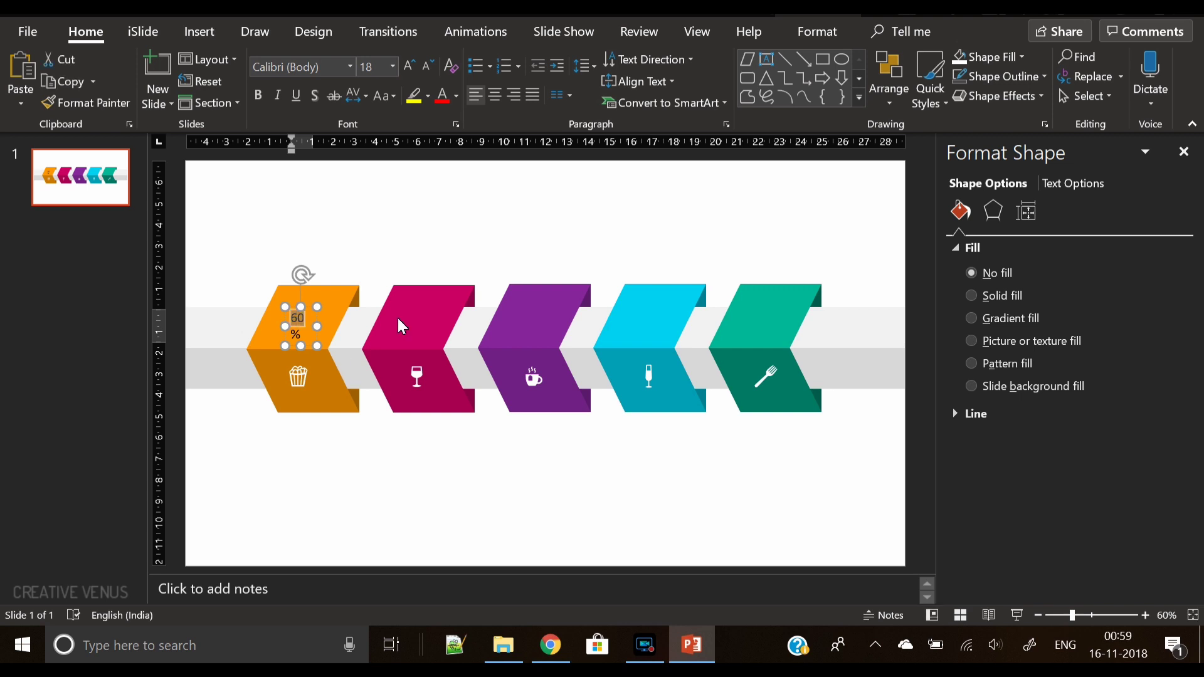
{"action": "left_click", "coordinate": [412, 66]}
{"action": "left_click", "coordinate": [412, 65]}
{"action": "left_click", "coordinate": [411, 66]}
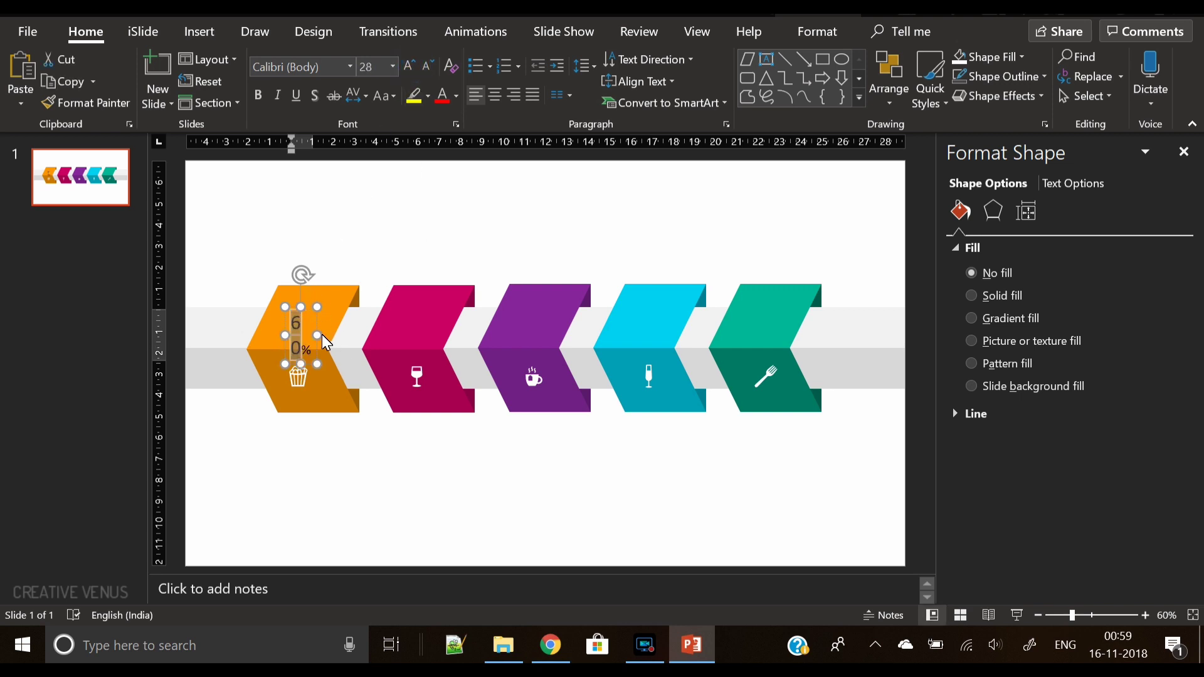
{"action": "left_click_drag", "start_coordinate": [316, 336], "coordinate": [311, 300]}
{"action": "left_click", "coordinate": [492, 96]}
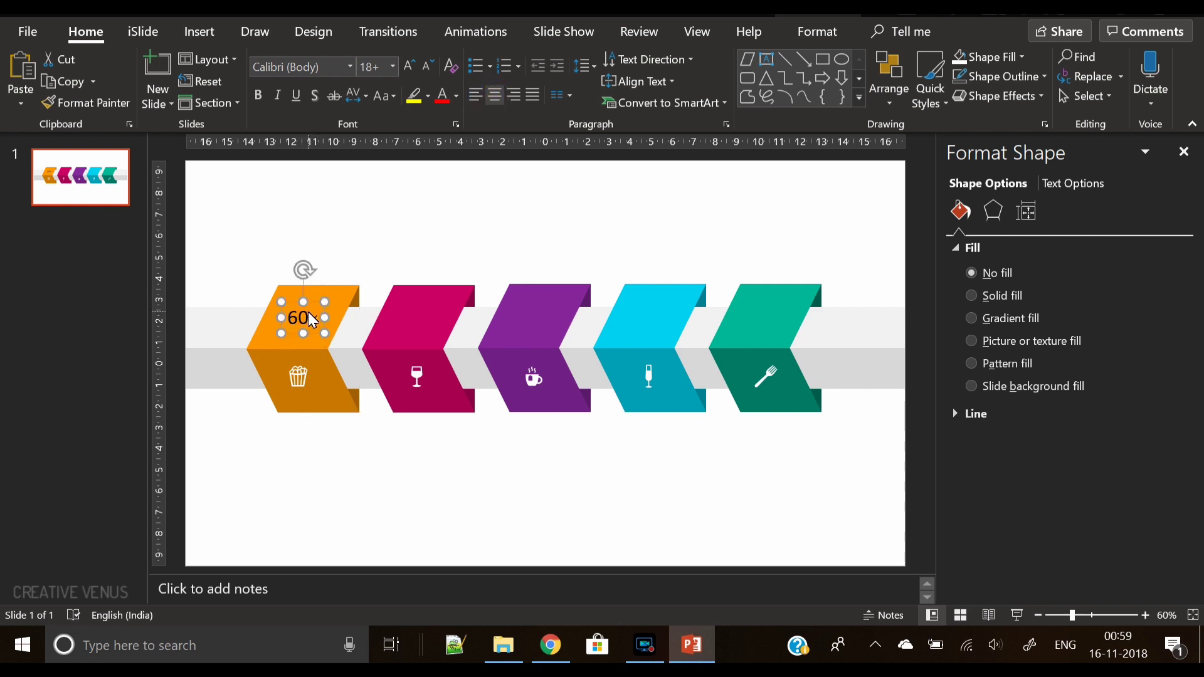
Make the 60% label larger, white Agency FB, move it up, and duplicate it.
{"action": "left_click", "coordinate": [320, 67]}
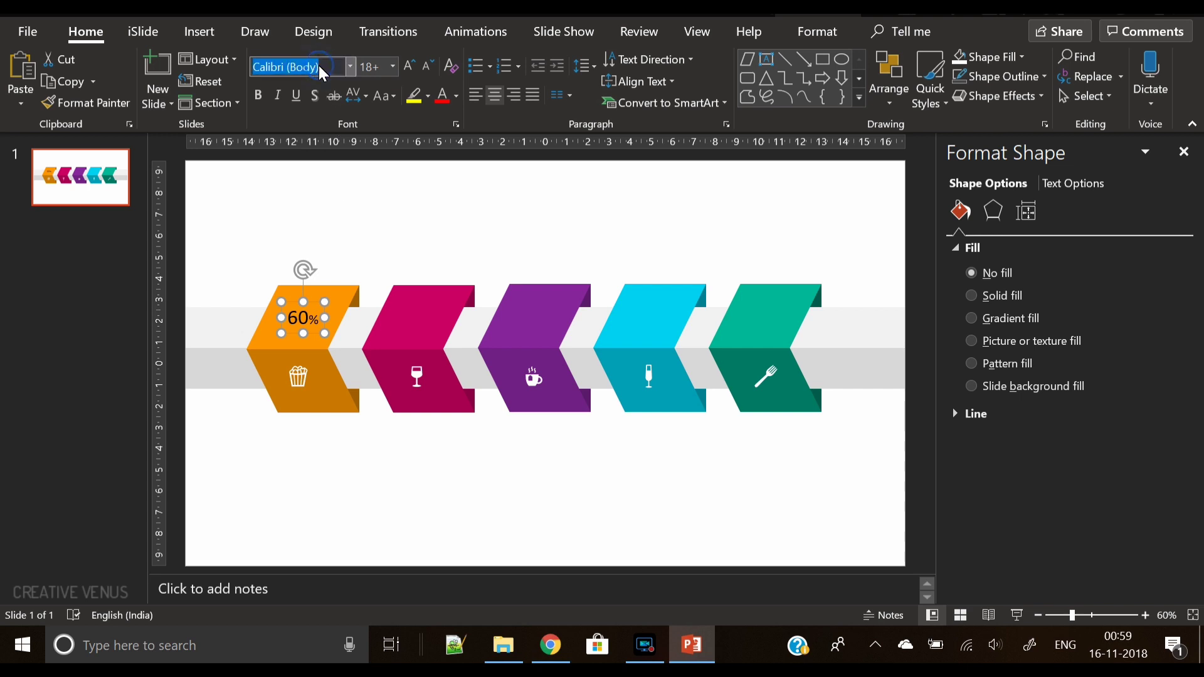
{"action": "type", "text": "Agency FB"}
{"action": "key", "text": "Return"}
{"action": "left_click", "coordinate": [410, 65]}
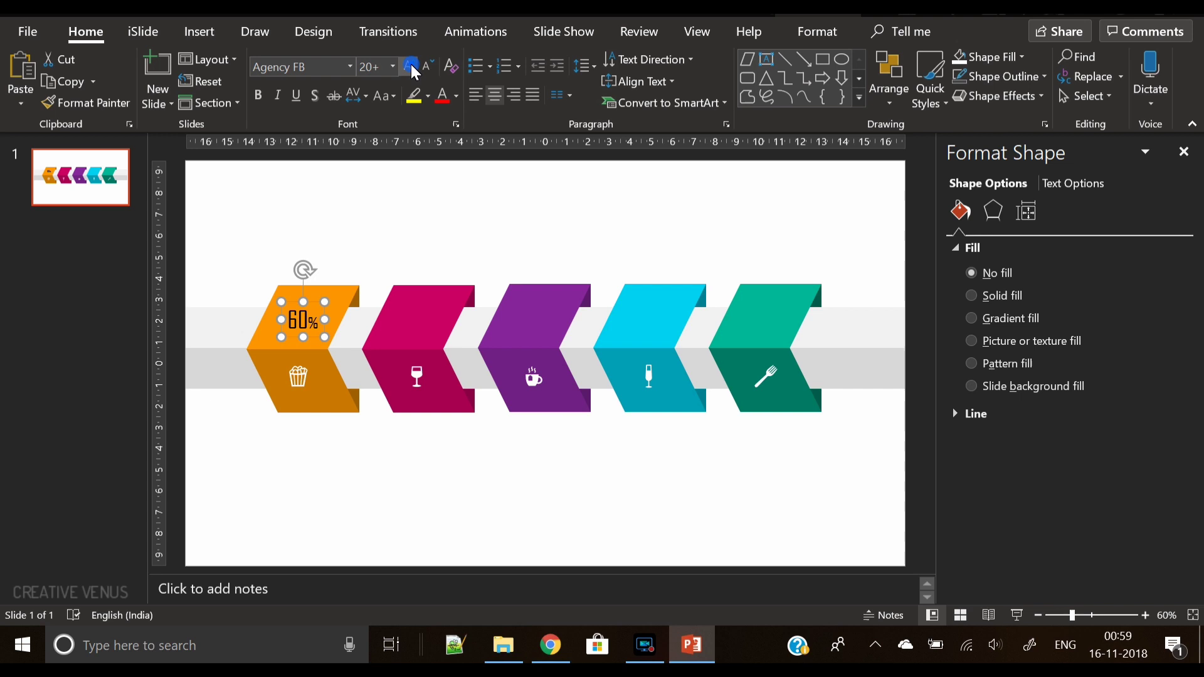
{"action": "left_click", "coordinate": [410, 65]}
{"action": "left_click", "coordinate": [455, 96]}
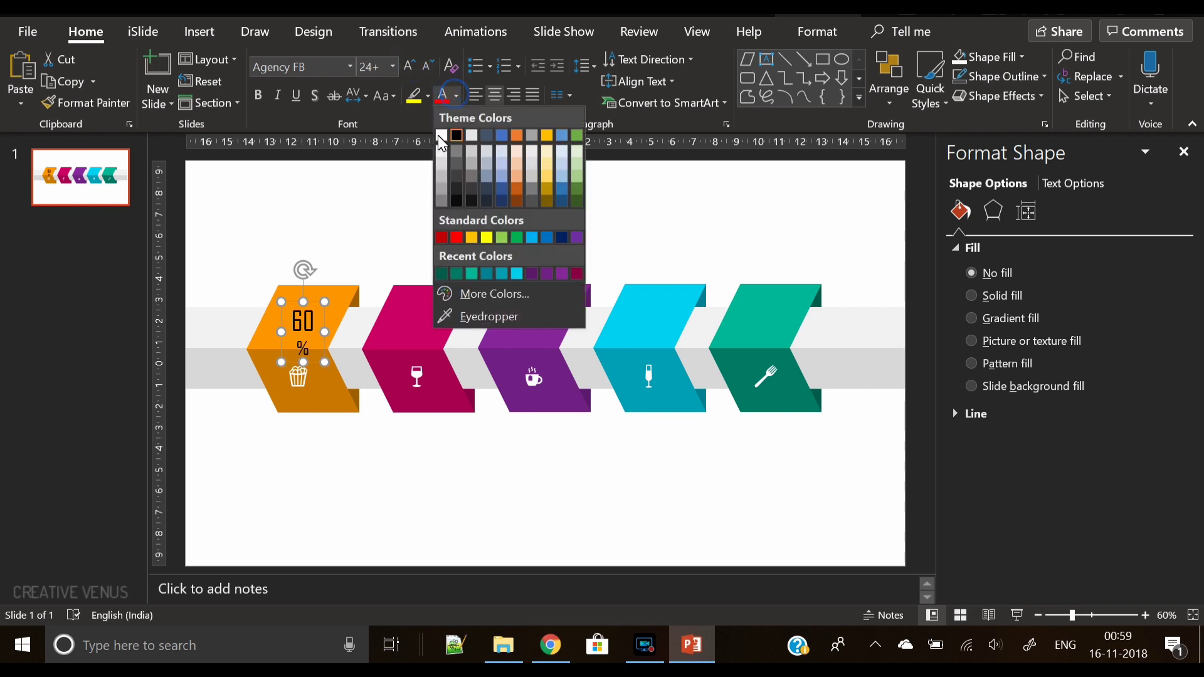
{"action": "left_click", "coordinate": [441, 125]}
{"action": "left_click_drag", "start_coordinate": [330, 337], "coordinate": [316, 295]}
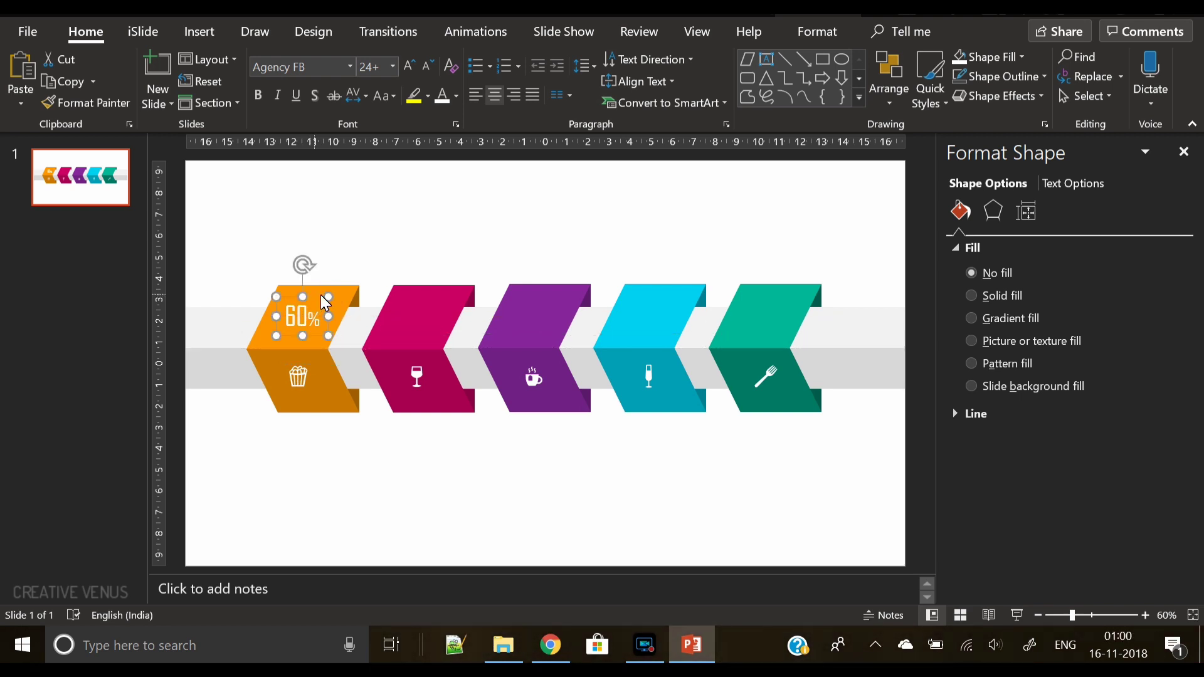
{"action": "key", "text": "ctrl+d"}
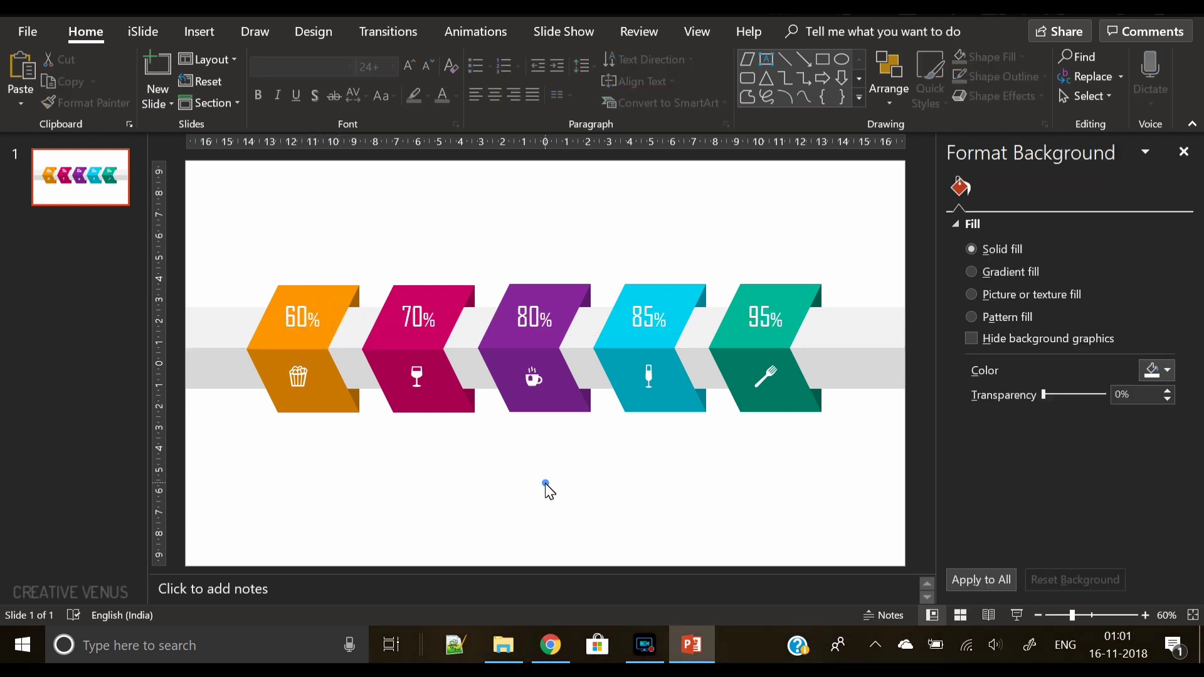
Draw a full-width rectangle across the lower slide and send it behind the chevrons.
{"action": "left_click", "coordinate": [543, 483]}
{"action": "left_click", "coordinate": [208, 26]}
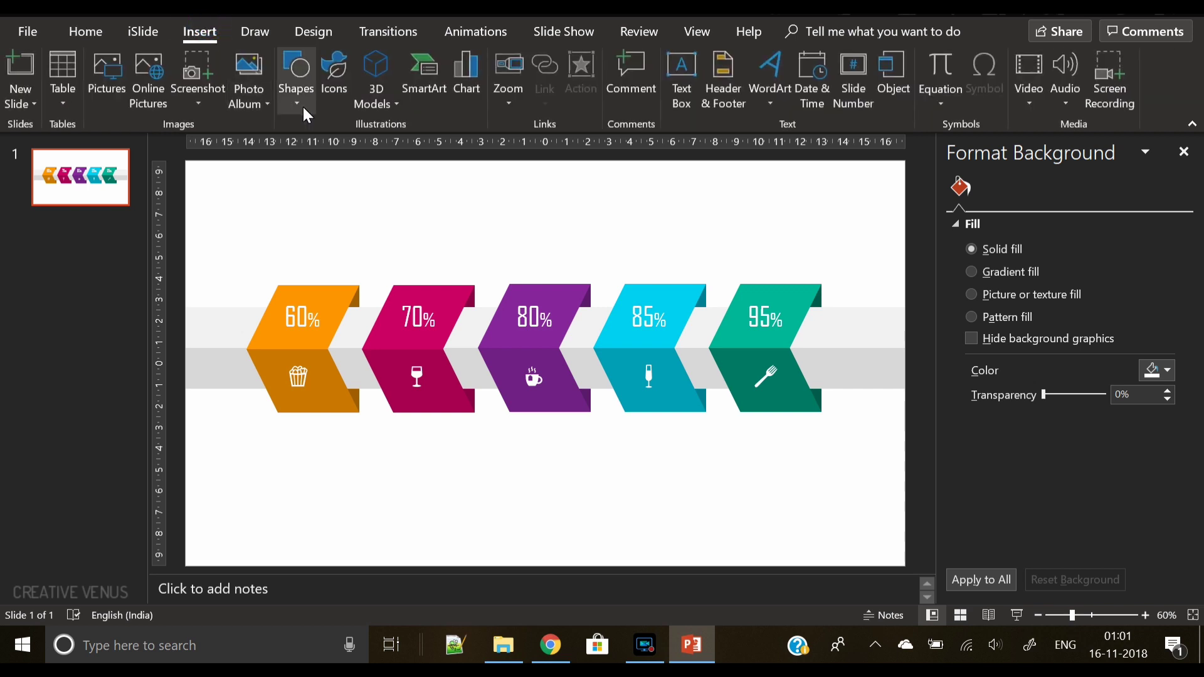
{"action": "left_click", "coordinate": [295, 78]}
{"action": "left_click", "coordinate": [364, 148]}
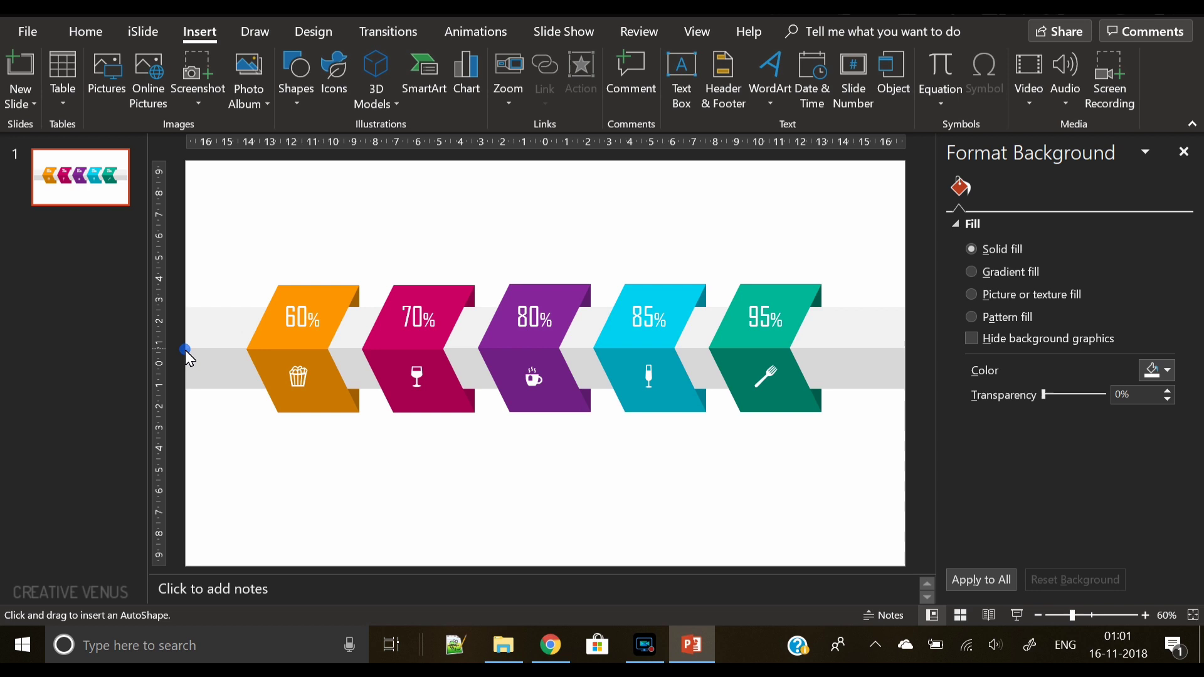
{"action": "left_click_drag", "start_coordinate": [185, 349], "coordinate": [902, 563]}
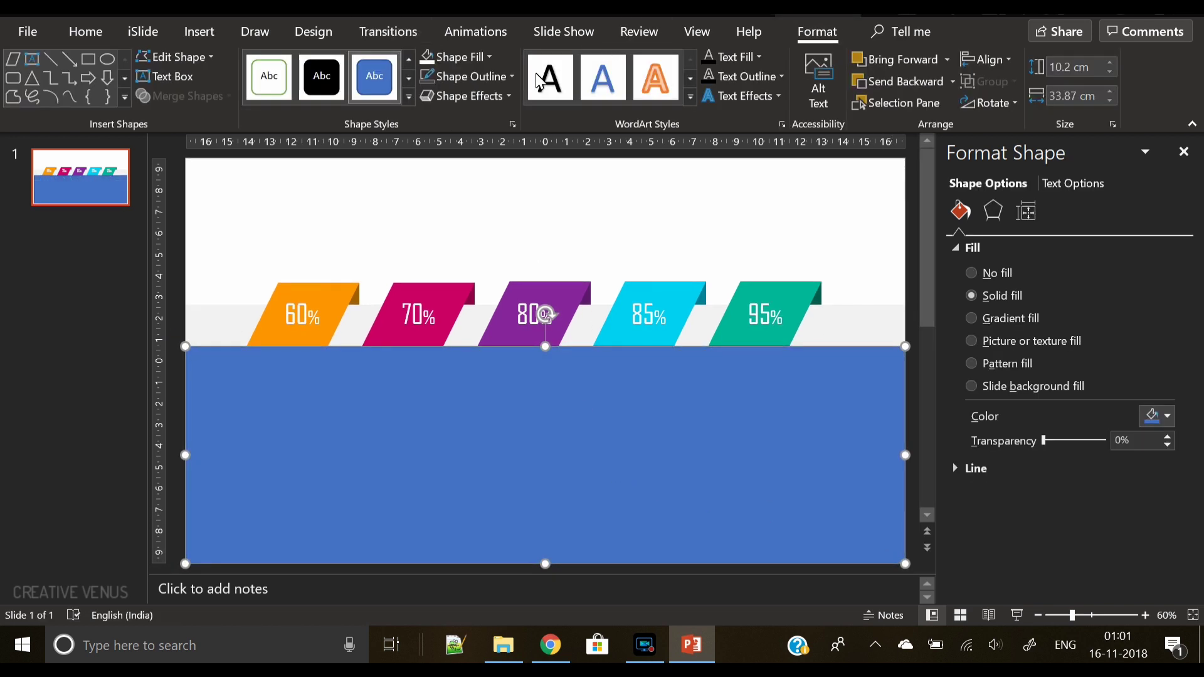
{"action": "right_click", "coordinate": [468, 405]}
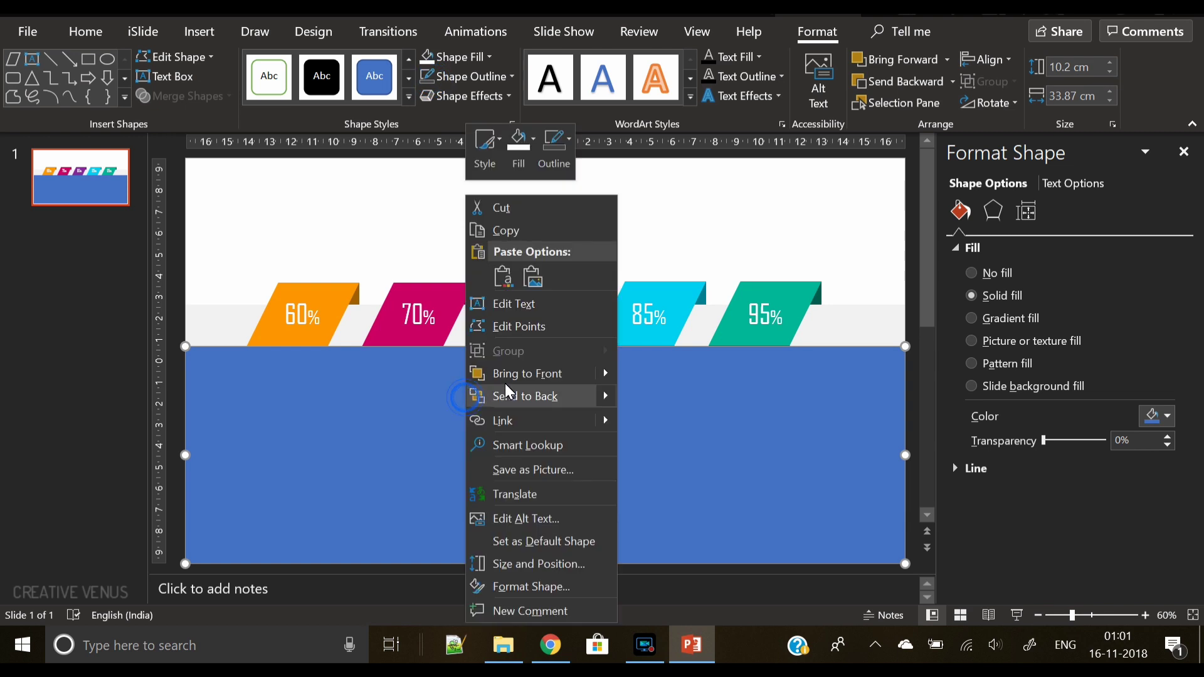
{"action": "left_click", "coordinate": [522, 394]}
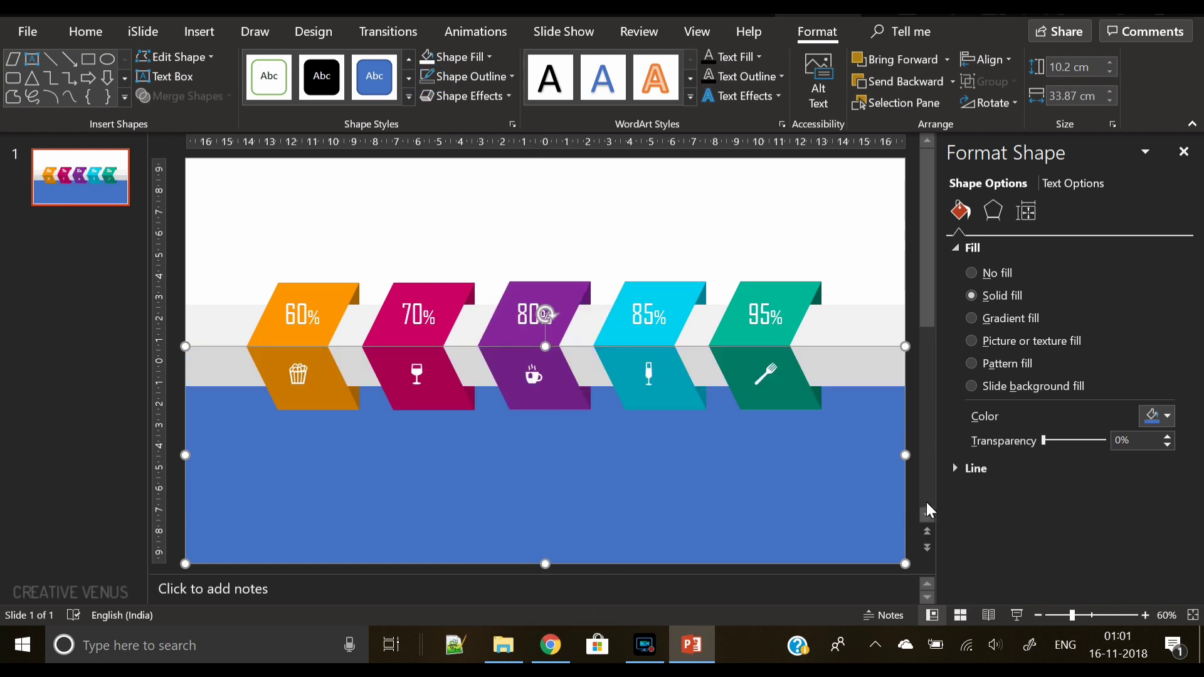
Fill the rectangle with a two-stop white-to-grey gradient.
{"action": "left_click", "coordinate": [1003, 318]}
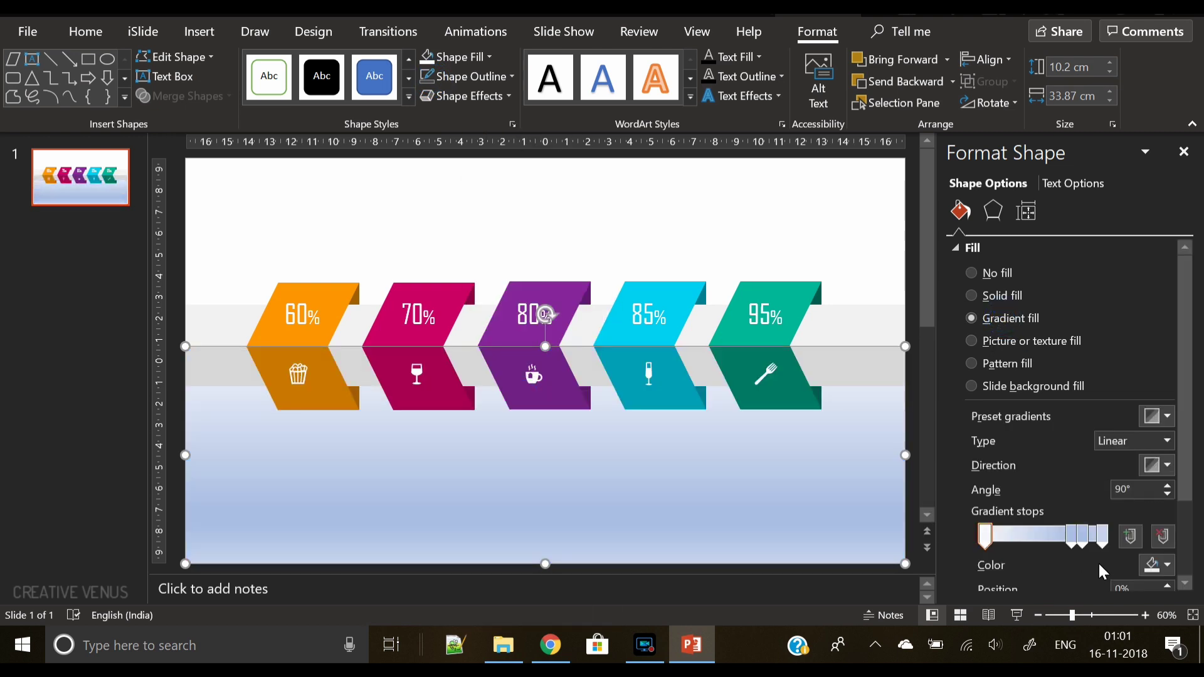
{"action": "left_click", "coordinate": [1164, 538]}
{"action": "left_click", "coordinate": [1083, 541]}
{"action": "left_click_drag", "start_coordinate": [1085, 547], "coordinate": [985, 540]}
{"action": "left_click", "coordinate": [1157, 565]}
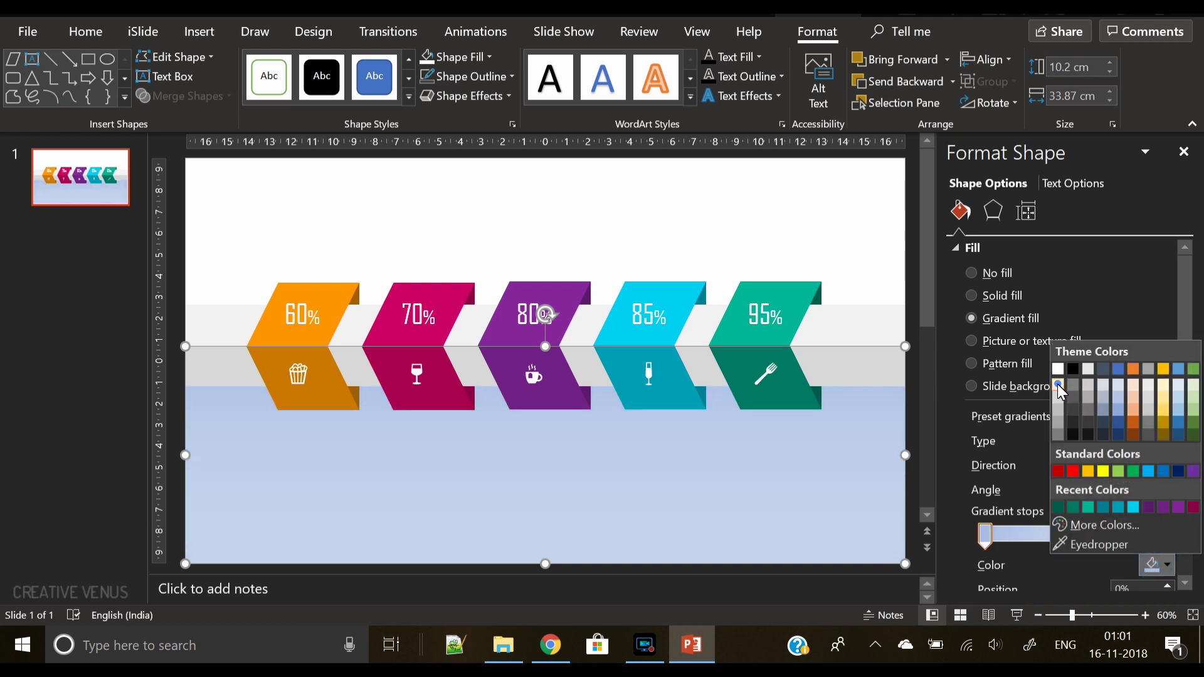
{"action": "left_click", "coordinate": [1057, 384]}
{"action": "left_click", "coordinate": [1103, 538]}
{"action": "left_click", "coordinate": [1154, 564]}
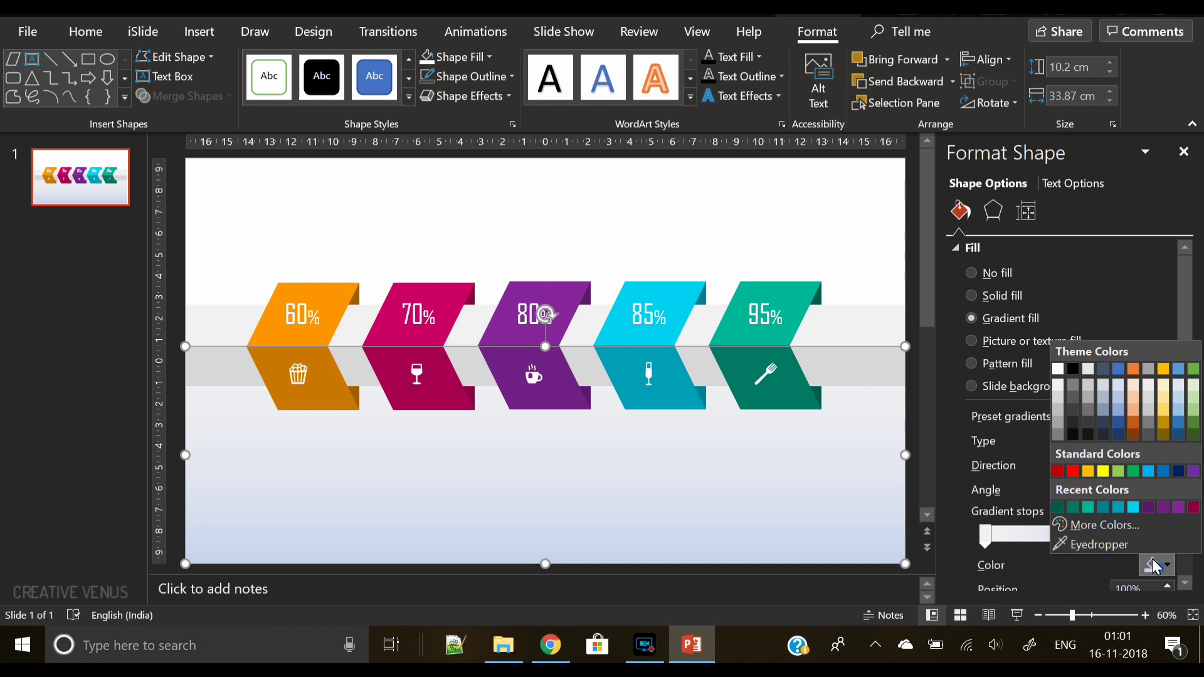
{"action": "left_click", "coordinate": [1059, 417]}
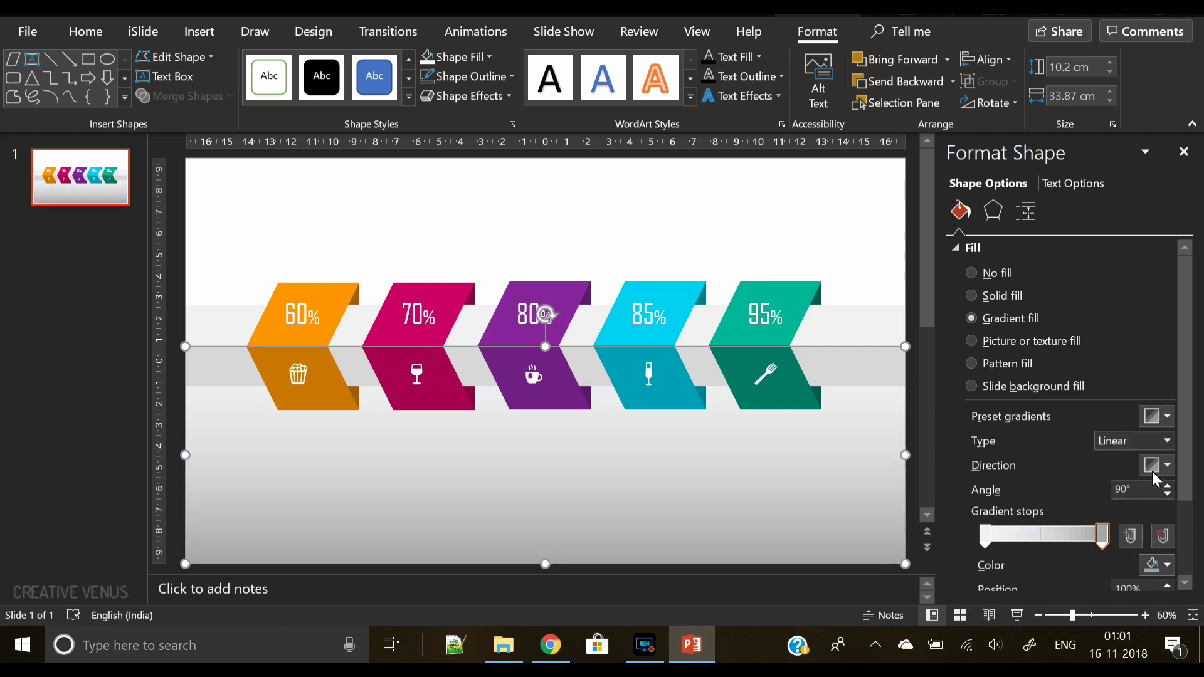
Make the gradient radial from centre and stretch the rectangle over the whole slide.
{"action": "left_click", "coordinate": [1166, 444]}
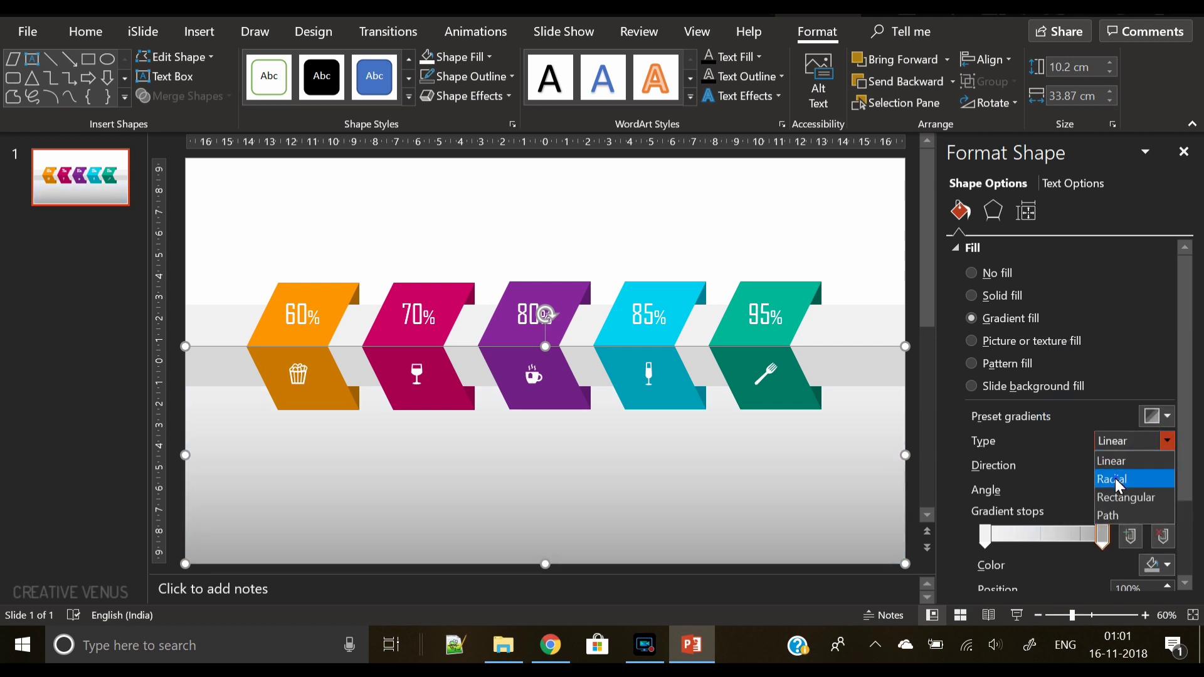
{"action": "left_click", "coordinate": [1114, 478]}
{"action": "left_click", "coordinate": [1157, 467]}
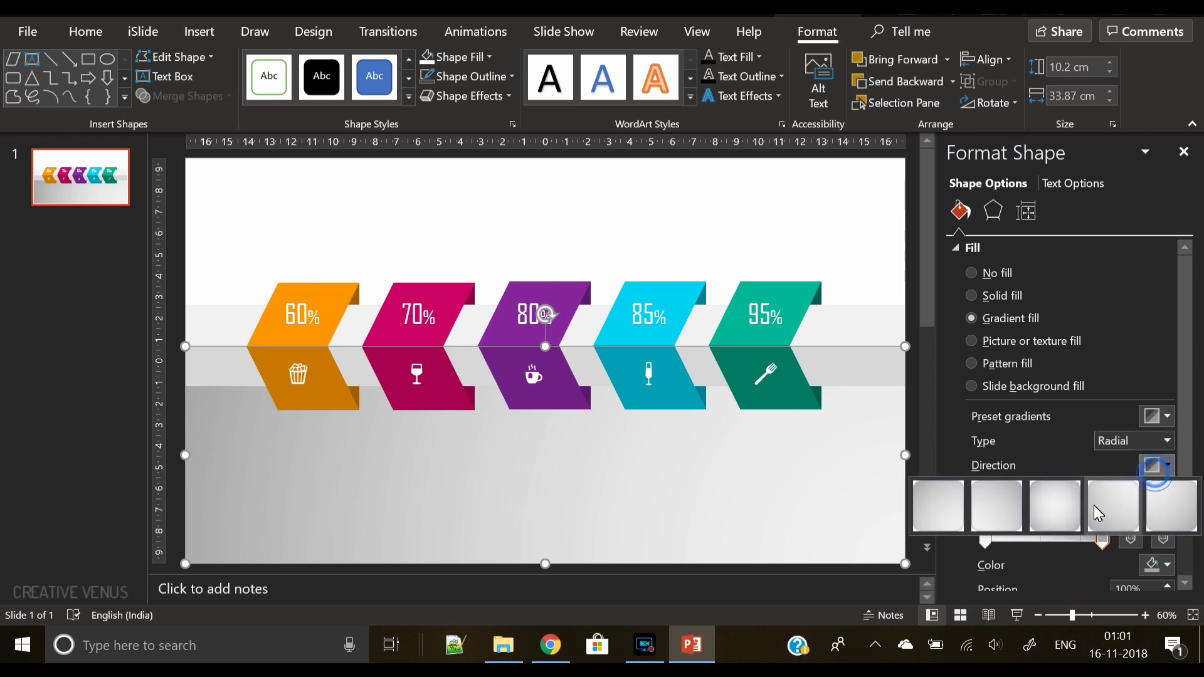
{"action": "left_click", "coordinate": [1060, 510]}
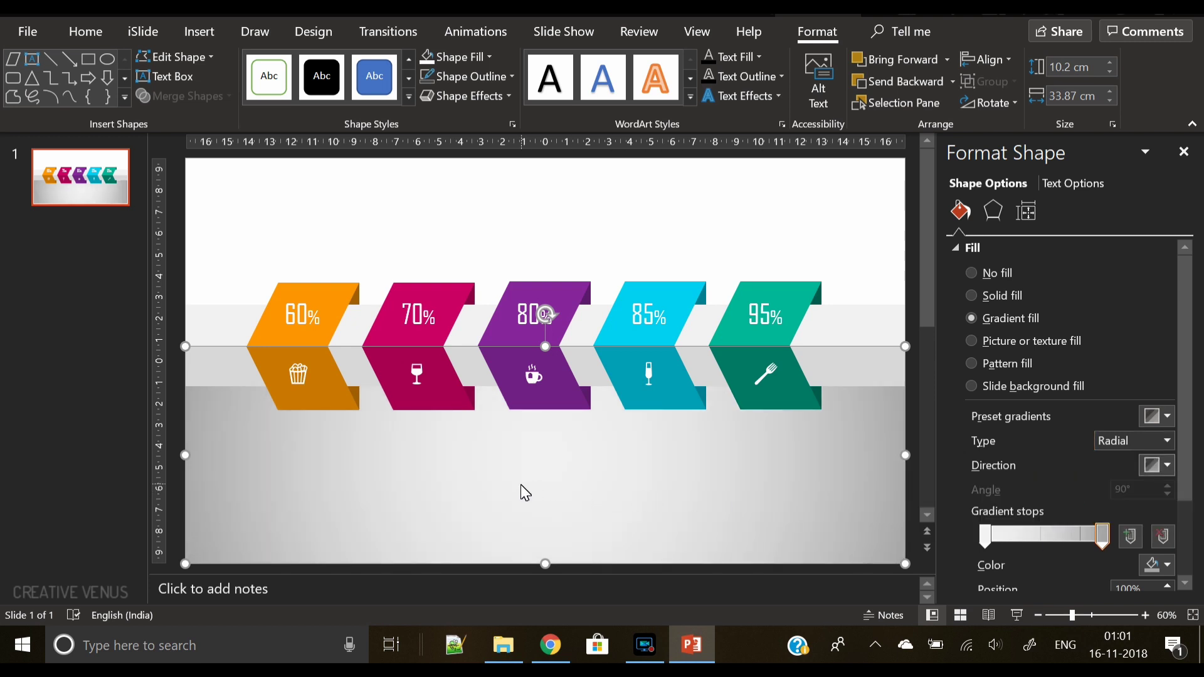
{"action": "left_click_drag", "start_coordinate": [546, 346], "coordinate": [509, 163]}
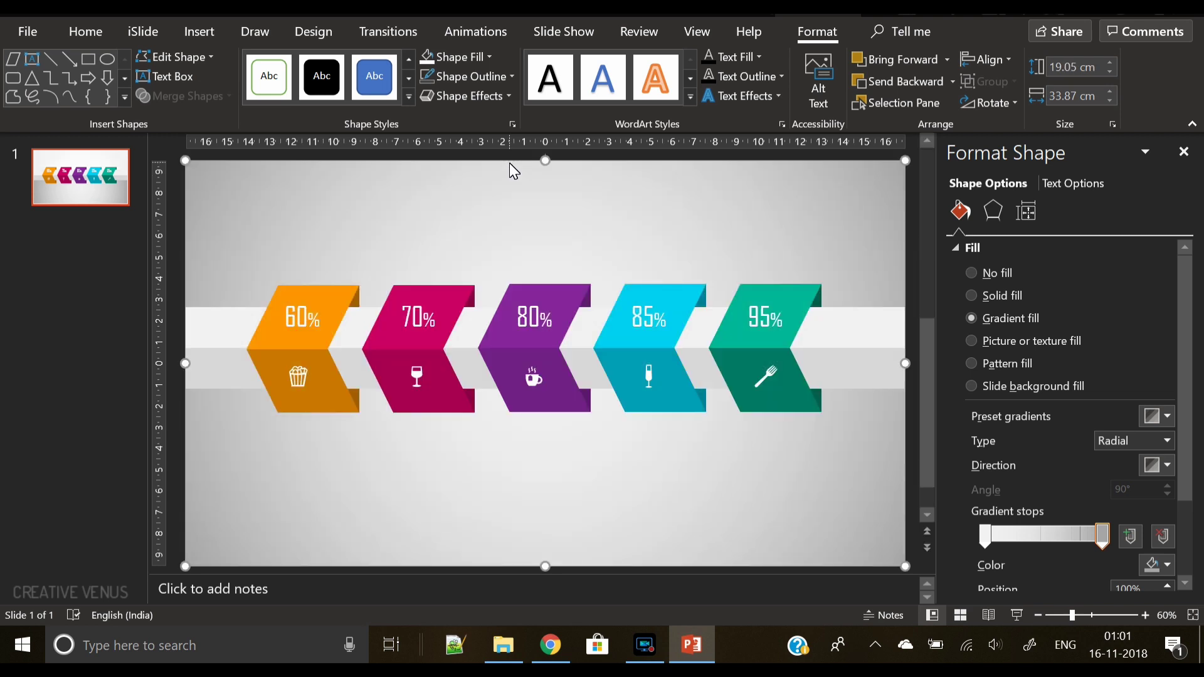
{"action": "left_click_drag", "start_coordinate": [988, 539], "coordinate": [1051, 541]}
Draw a text box below the 60% chevron and type PIE.
{"action": "key", "text": "Escape"}
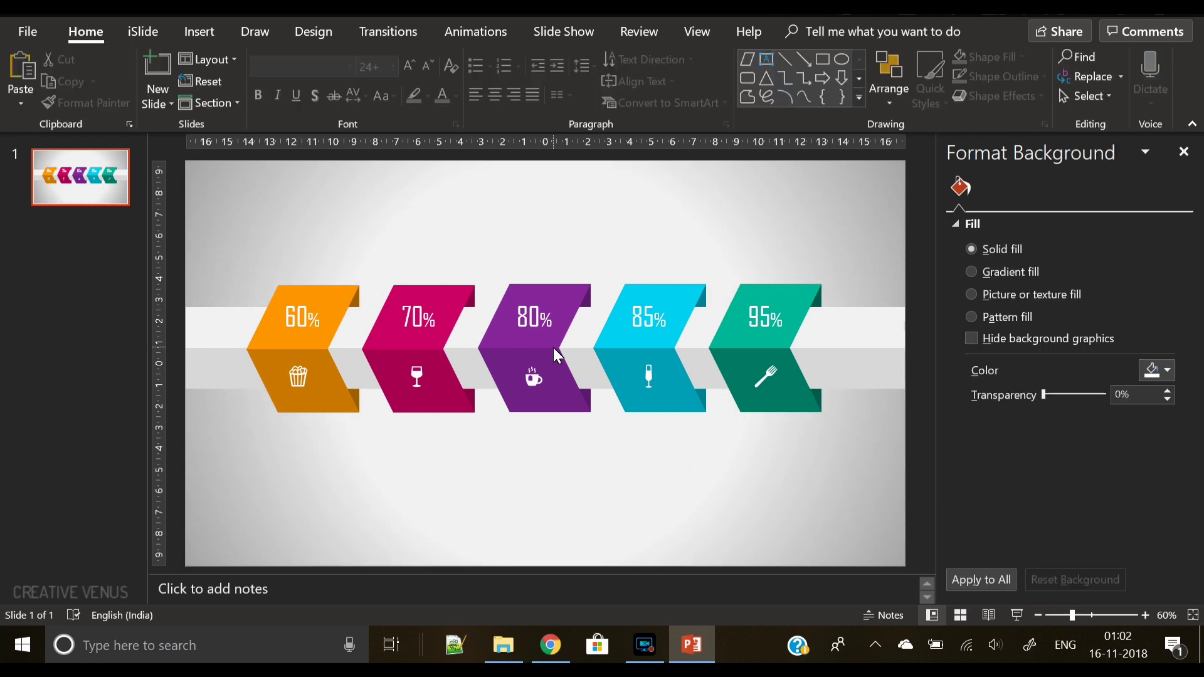
{"action": "left_click", "coordinate": [199, 32]}
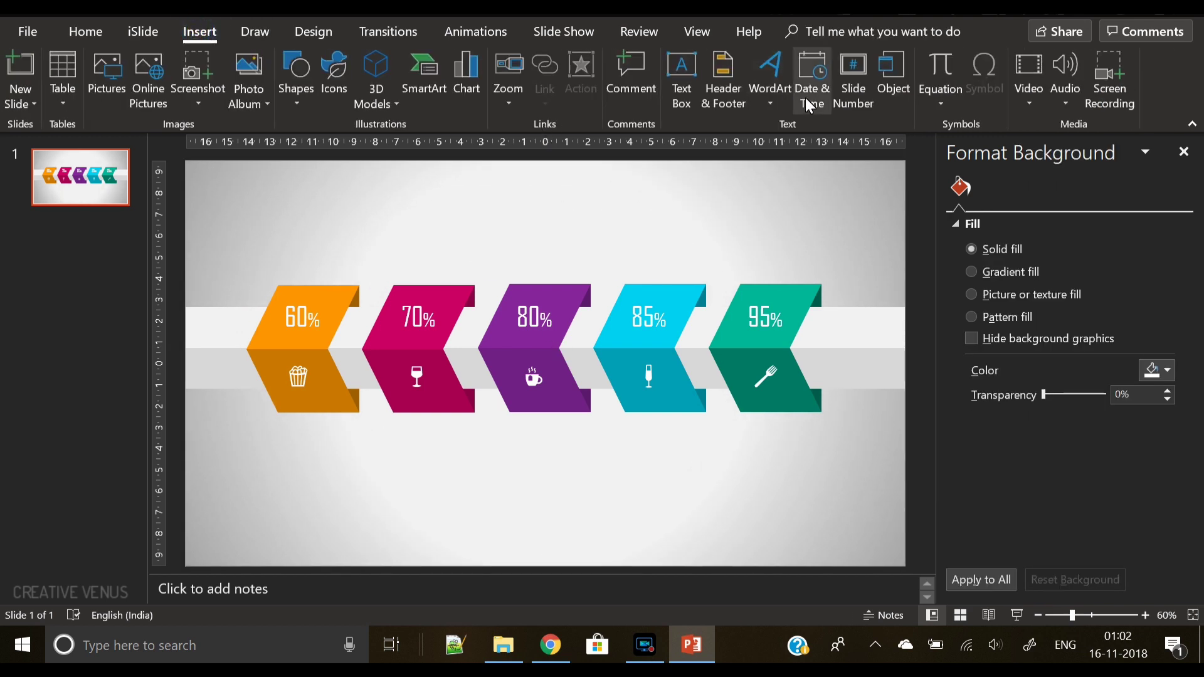
{"action": "left_click", "coordinate": [690, 69]}
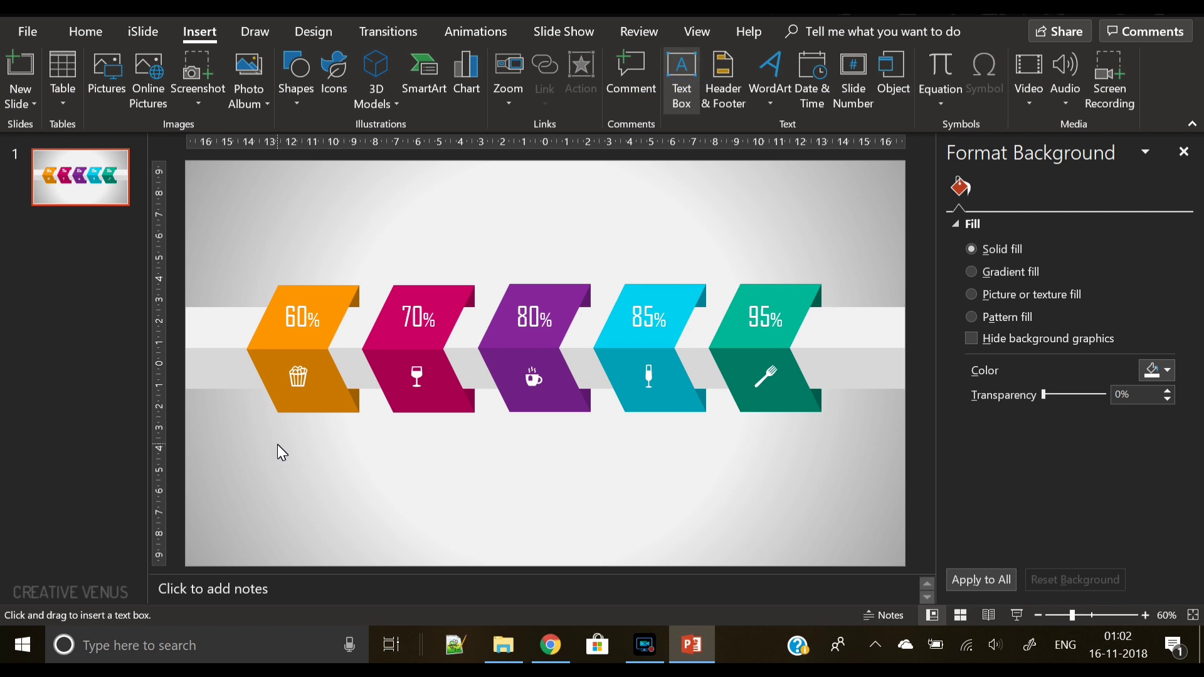
{"action": "left_click_drag", "start_coordinate": [276, 443], "coordinate": [368, 468]}
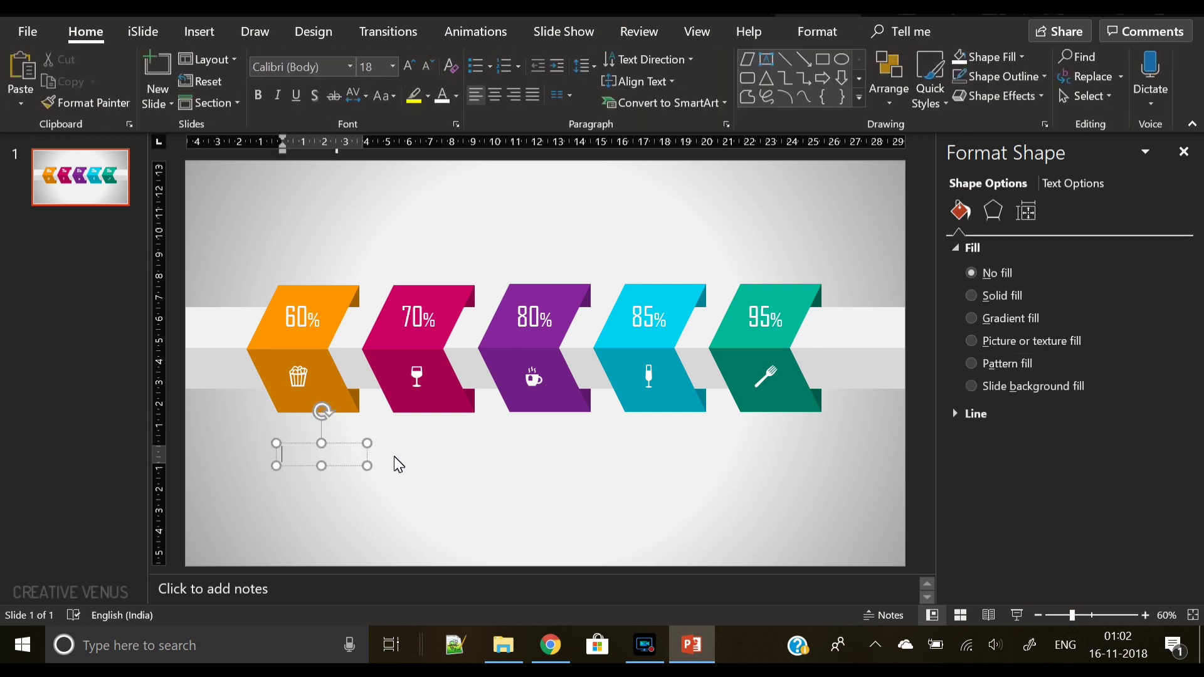
{"action": "key", "text": "BackSpace"}
{"action": "type", "text": "PIE"}
Make PIE centred 12 pt Open Sans Light and position it beneath the orange chevron.
{"action": "key", "text": "ctrl+a"}
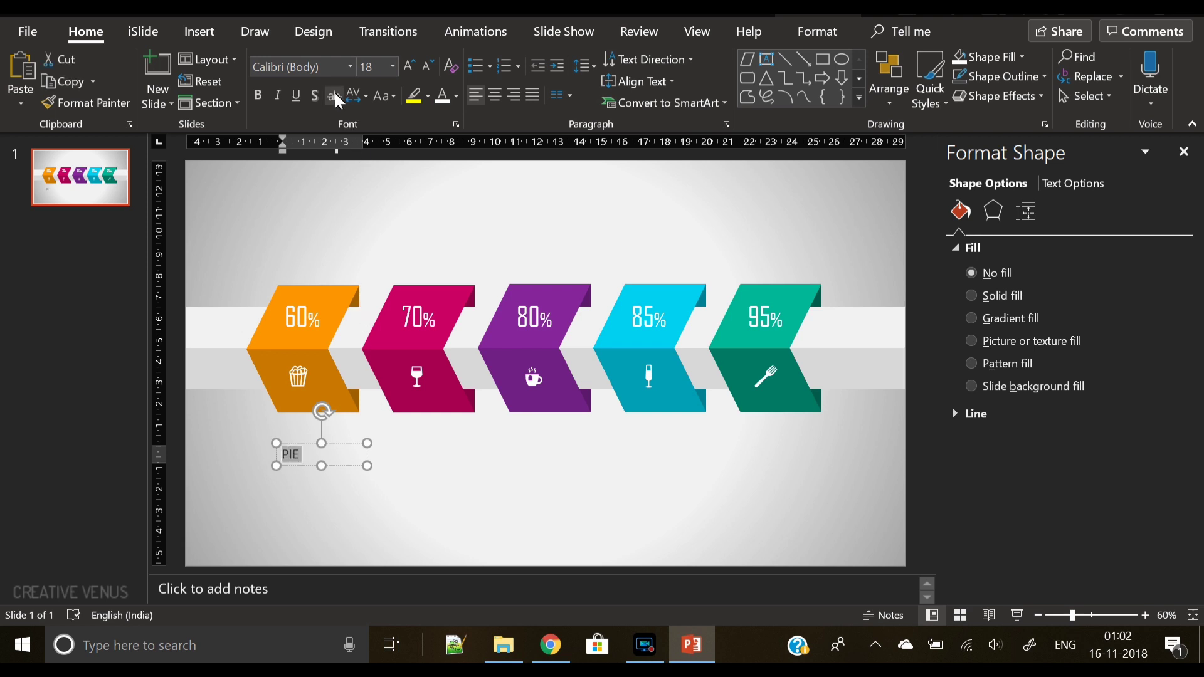
{"action": "left_click", "coordinate": [335, 67]}
{"action": "type", "text": "Open Sans Light"}
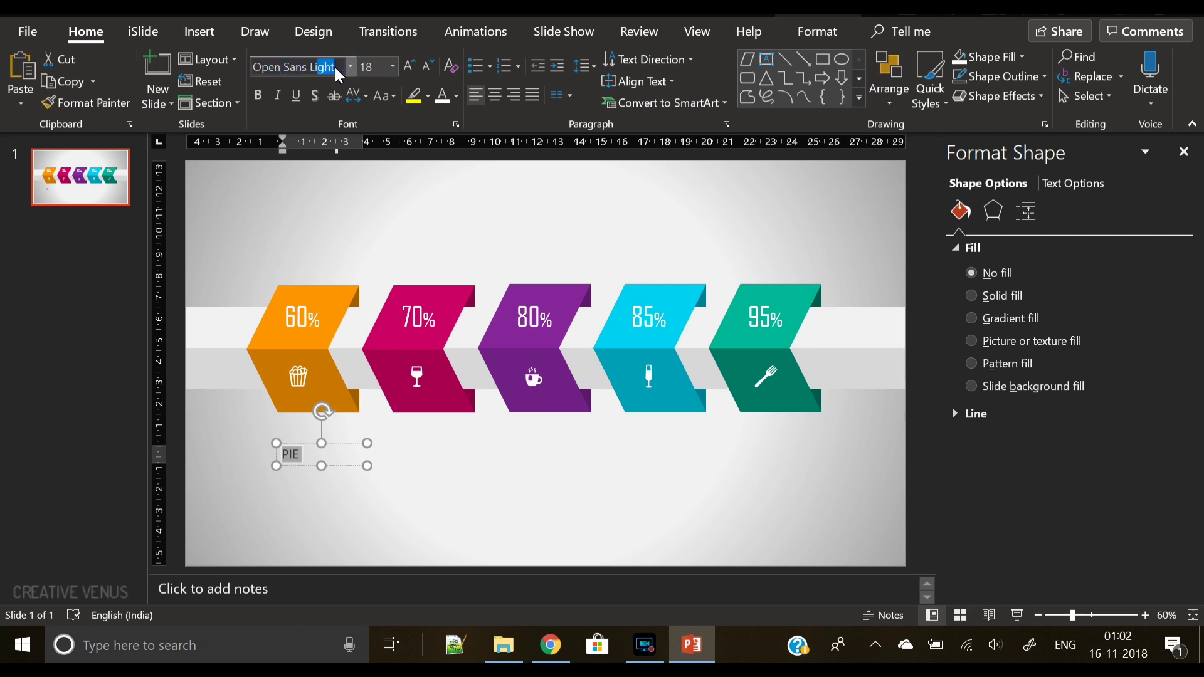
{"action": "key", "text": "Return"}
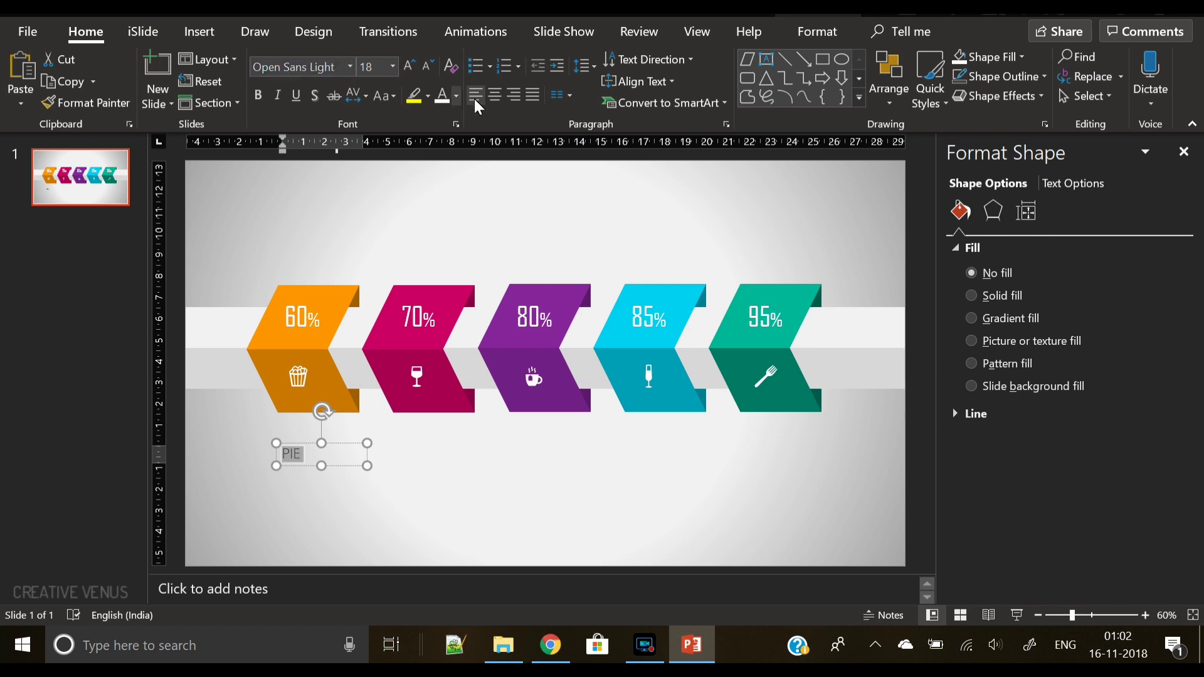
{"action": "left_click", "coordinate": [495, 95]}
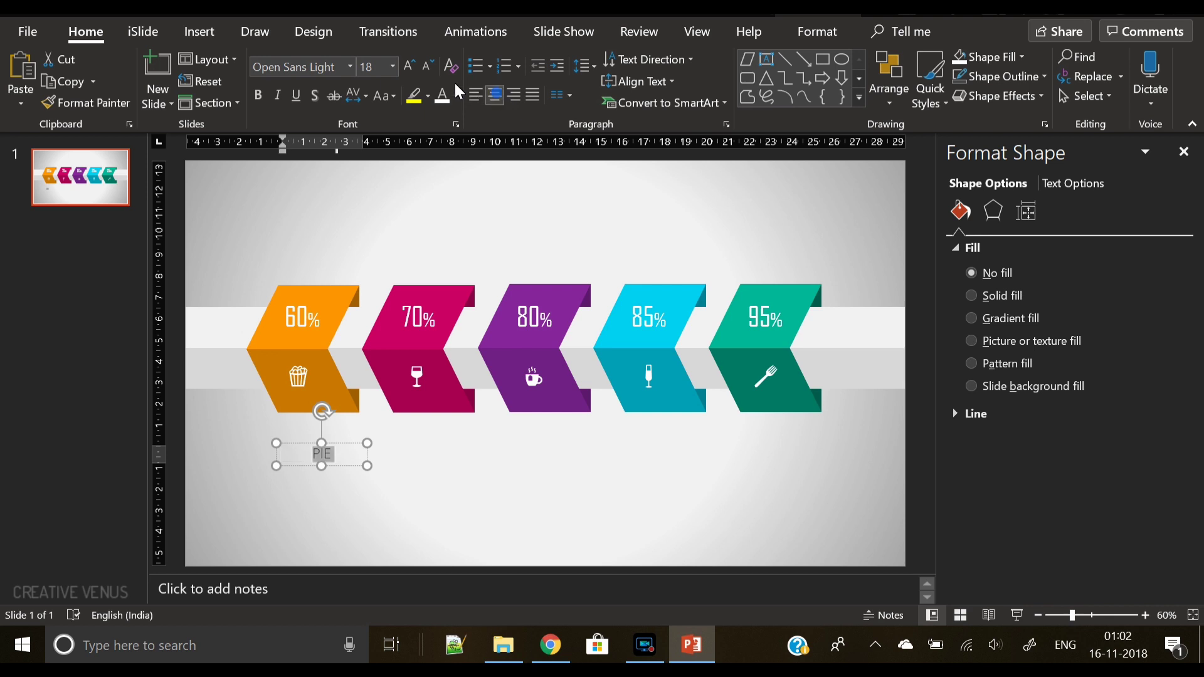
{"action": "left_click", "coordinate": [427, 65]}
{"action": "left_click", "coordinate": [426, 65]}
{"action": "left_click", "coordinate": [426, 65]}
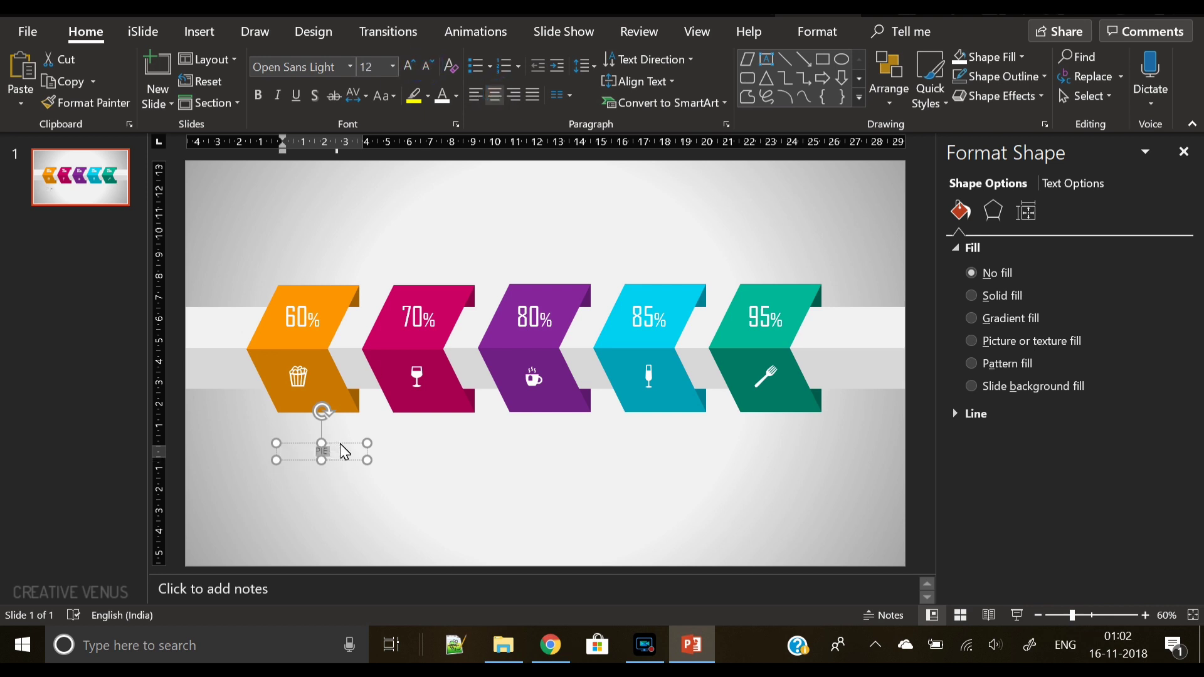
{"action": "left_click_drag", "start_coordinate": [345, 452], "coordinate": [334, 449]}
Paste a copy of the label, replace its text with =LOREM() placeholder text, and set it to 8 pt.
{"action": "key", "text": "ctrl+v"}
{"action": "left_click", "coordinate": [310, 459]}
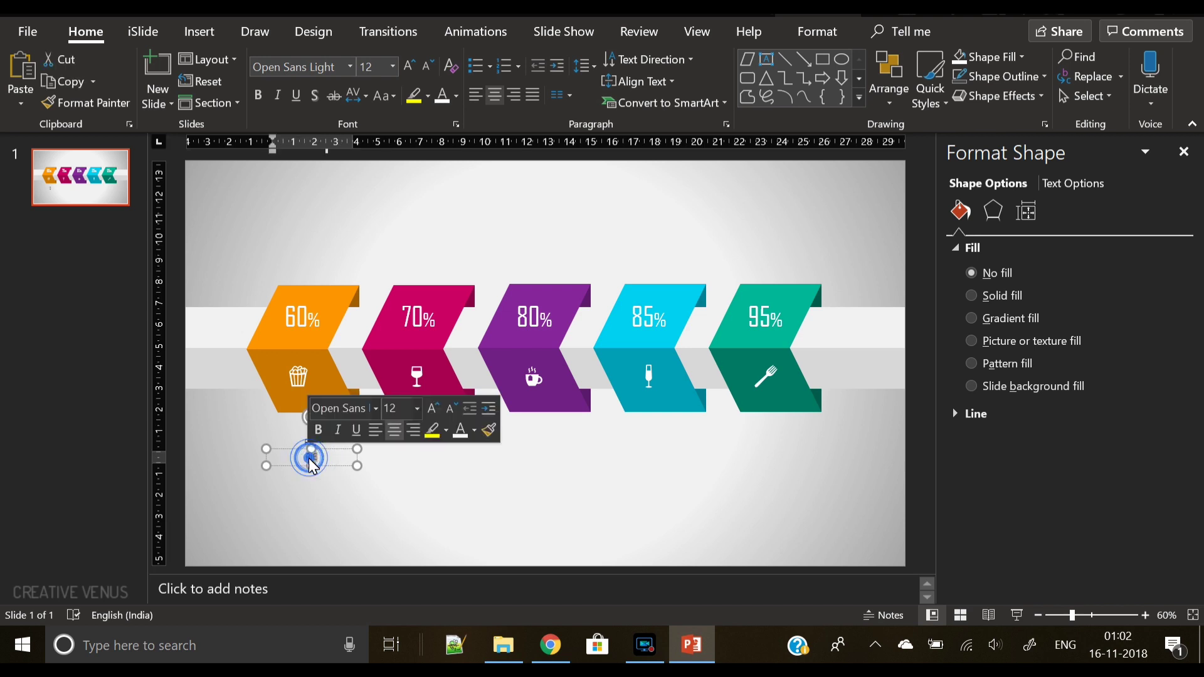
{"action": "key", "text": "BackSpace"}
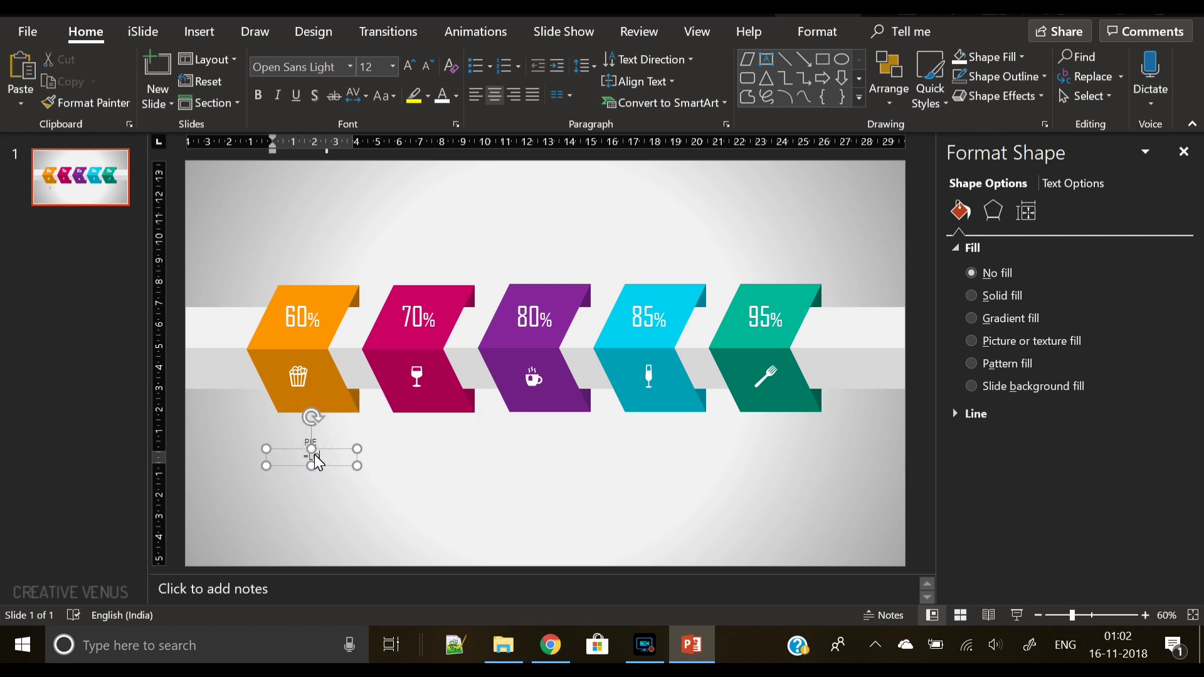
{"action": "type", "text": "=LOREM()"}
{"action": "key", "text": "Return"}
{"action": "key", "text": "ctrl+a"}
{"action": "left_click", "coordinate": [422, 63]}
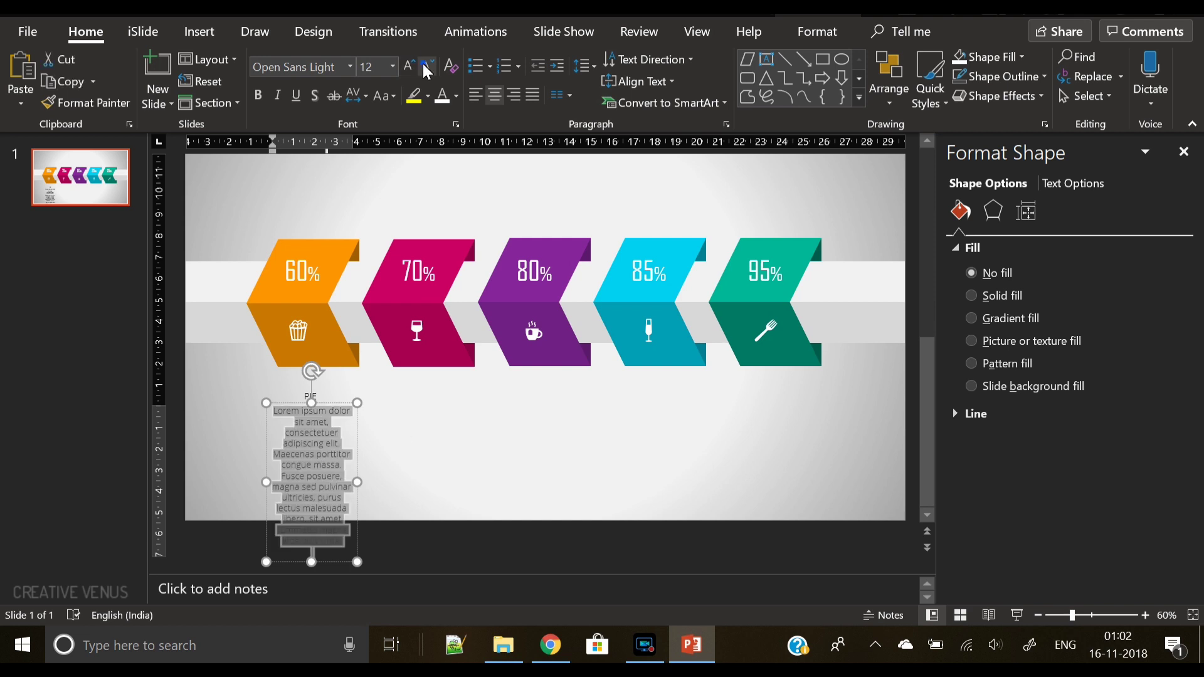
{"action": "left_click", "coordinate": [422, 62]}
{"action": "left_click", "coordinate": [422, 62]}
{"action": "left_click", "coordinate": [423, 62]}
{"action": "left_click", "coordinate": [423, 63]}
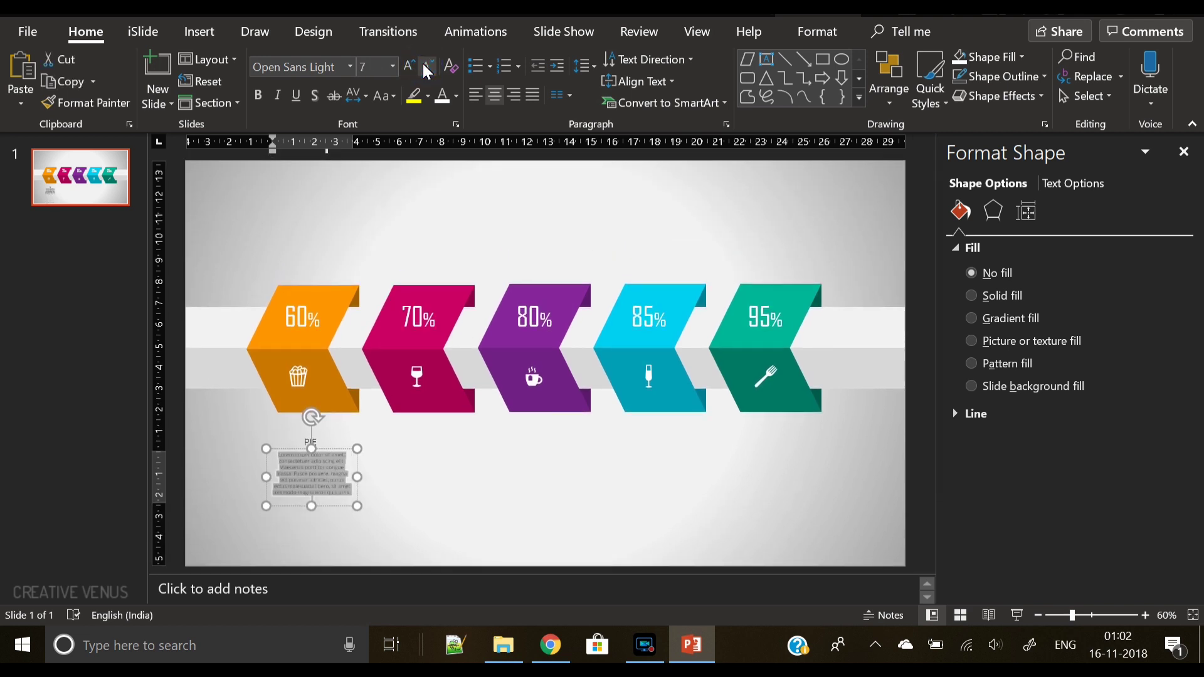
{"action": "left_click", "coordinate": [409, 66]}
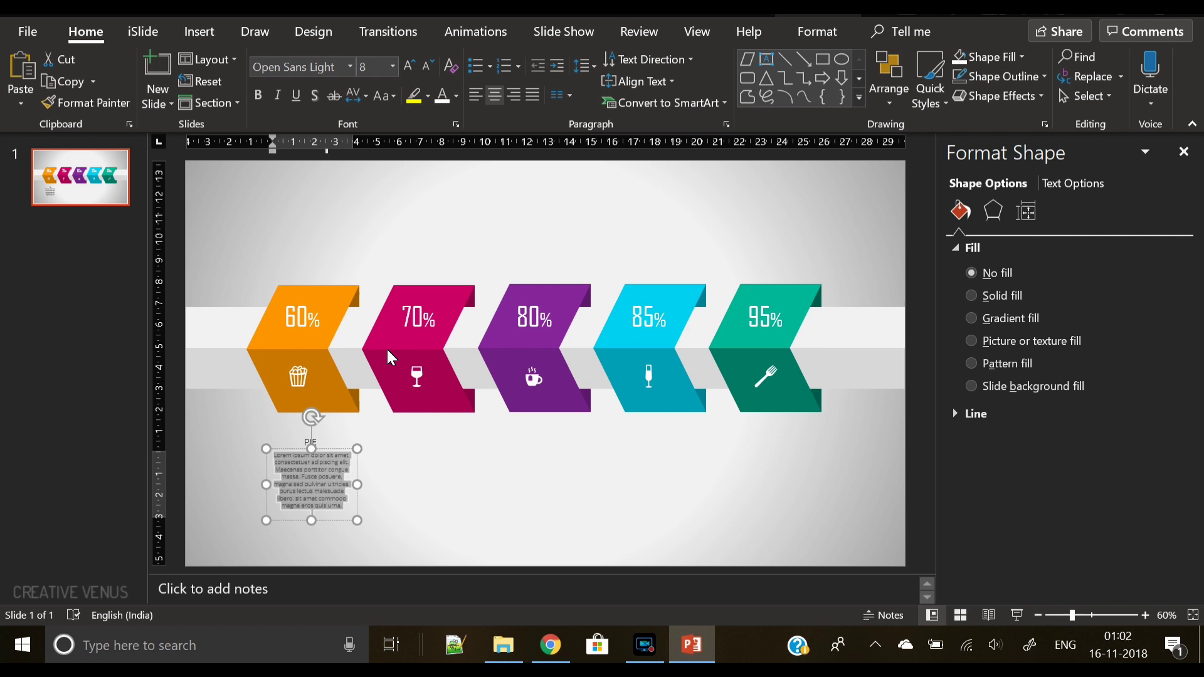
Widen the Lorem box, align it under PIE, and group the two.
{"action": "left_click_drag", "start_coordinate": [359, 487], "coordinate": [393, 495]}
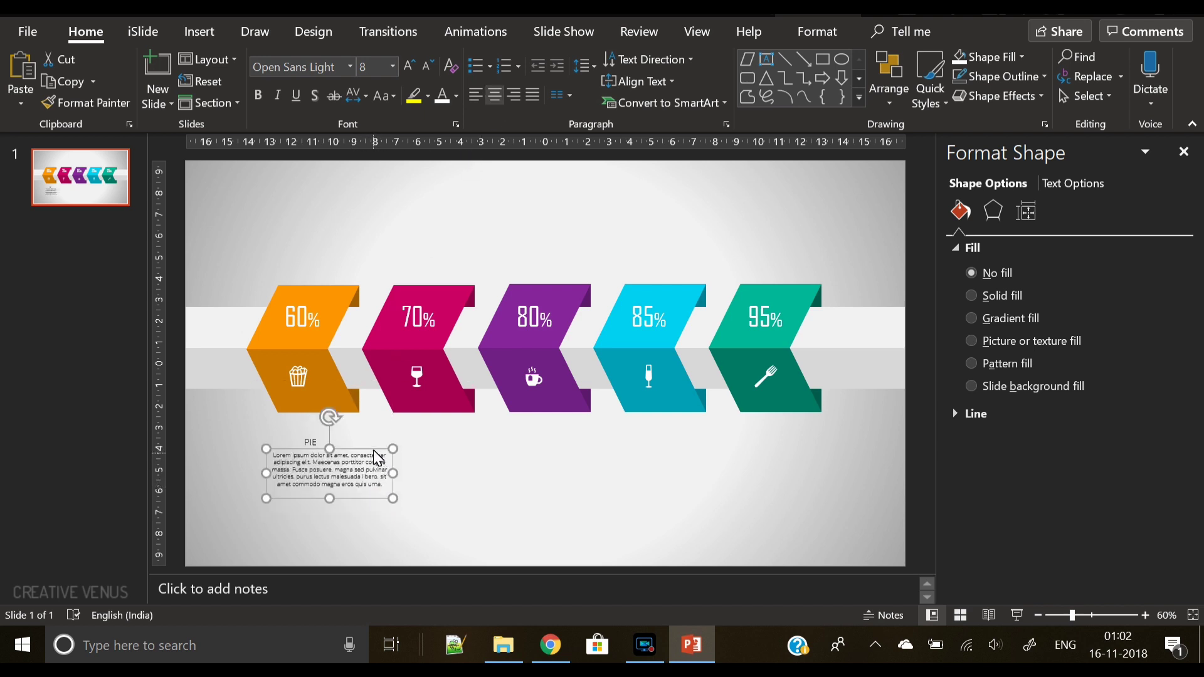
{"action": "left_click_drag", "start_coordinate": [370, 450], "coordinate": [348, 452]}
{"action": "left_click", "coordinate": [317, 445], "text": "shift"}
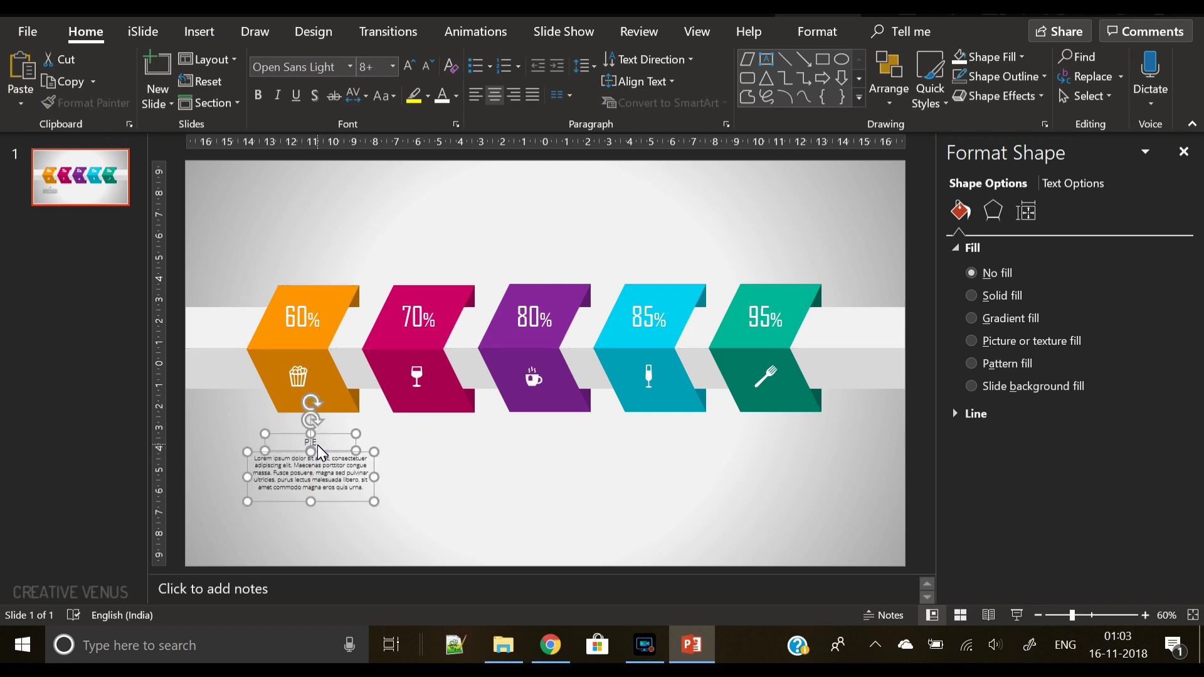
{"action": "key", "text": "ctrl+g"}
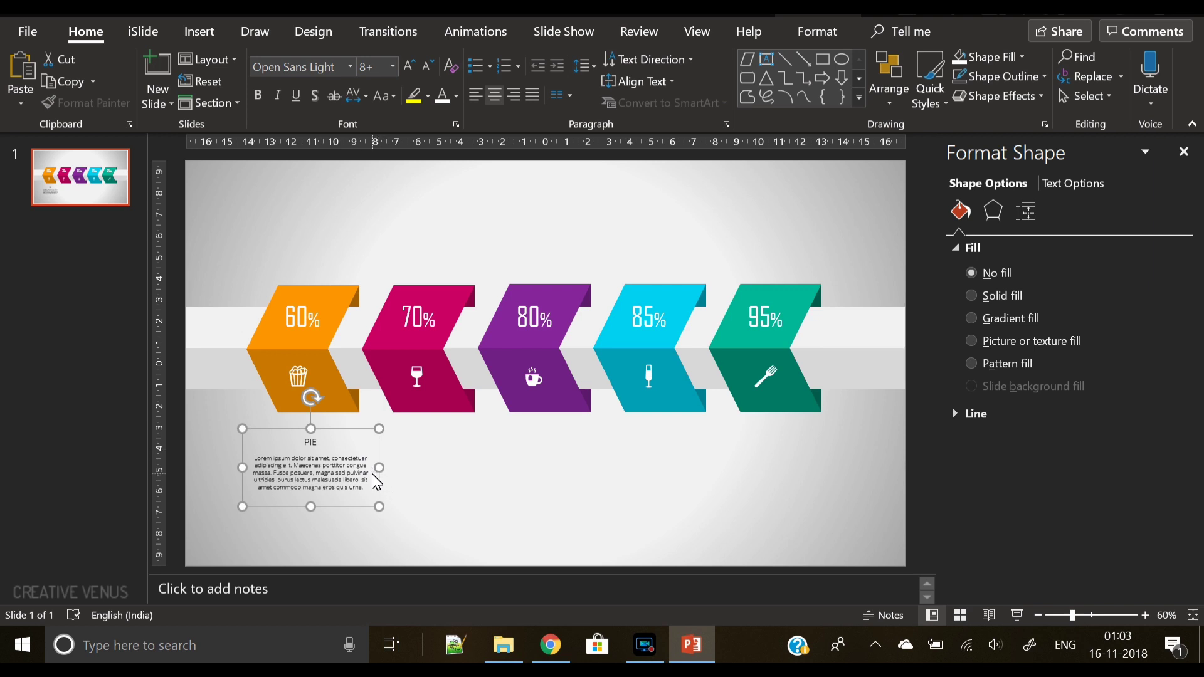
Narrow the grouped caption and move the body text up closer to PIE.
{"action": "left_click_drag", "start_coordinate": [378, 468], "coordinate": [362, 471]}
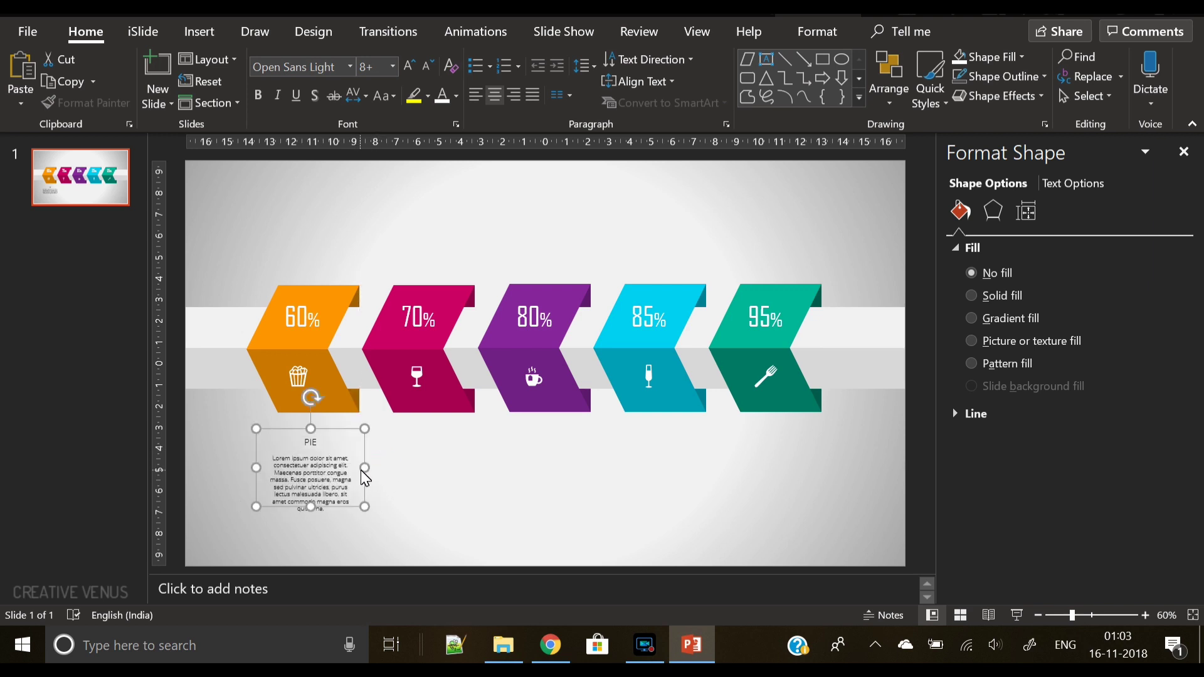
{"action": "left_click", "coordinate": [308, 502]}
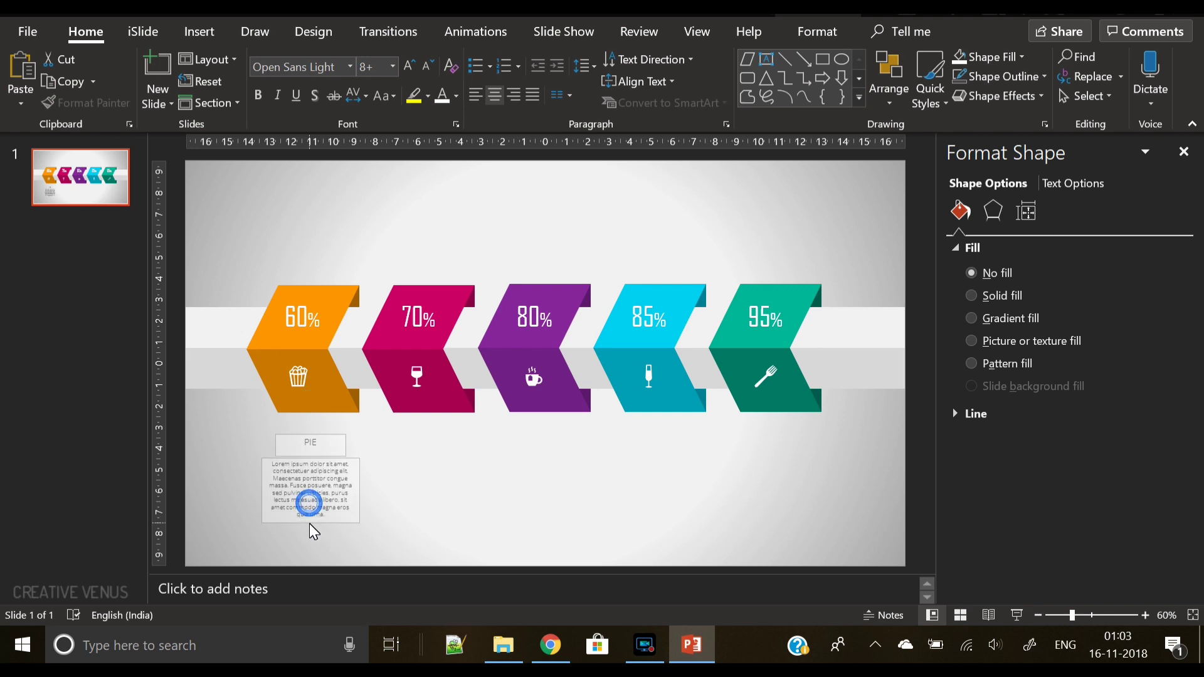
{"action": "left_click", "coordinate": [331, 473]}
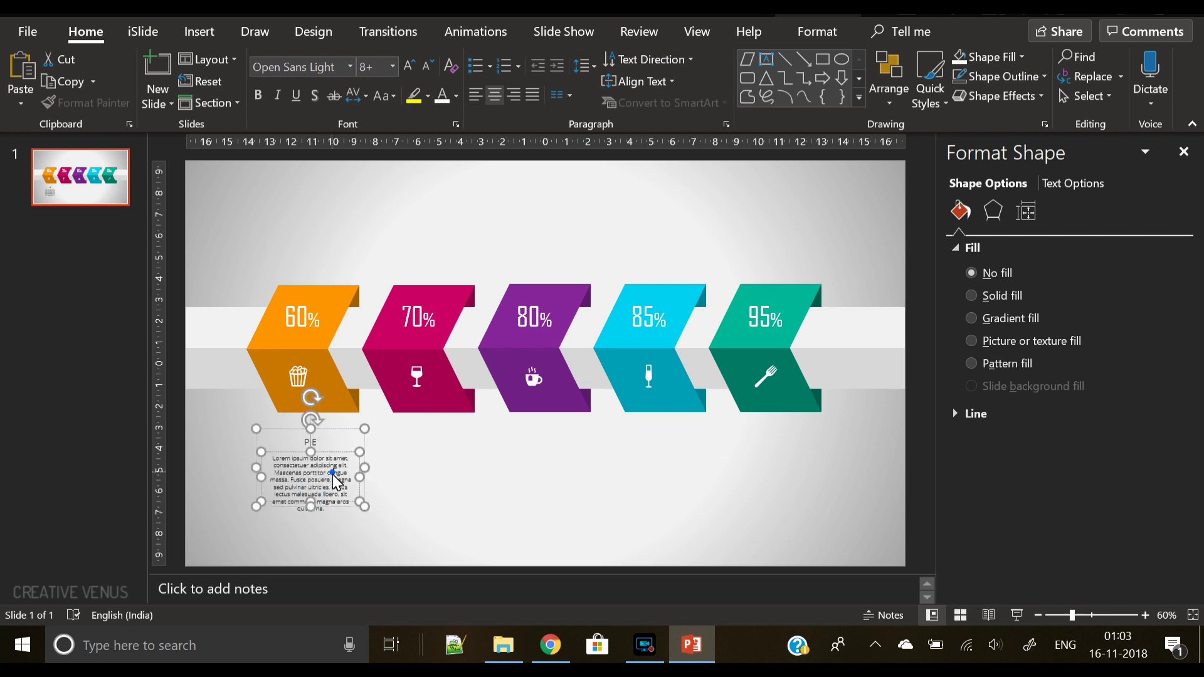
{"action": "left_click", "coordinate": [312, 504]}
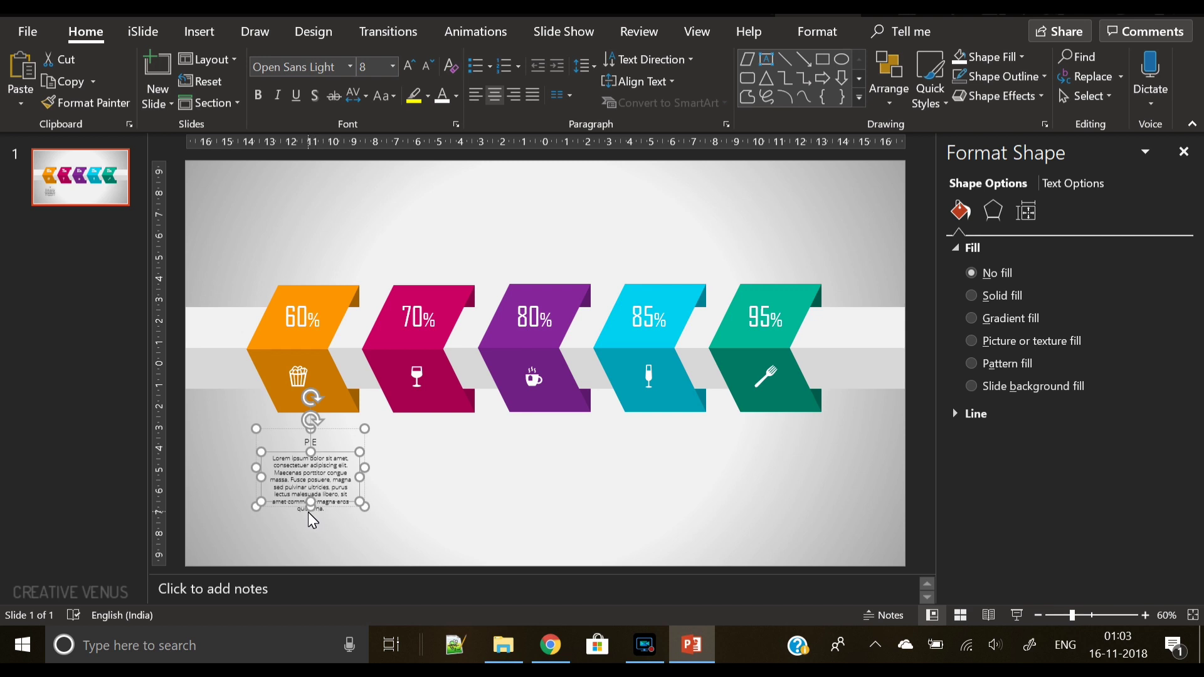
{"action": "left_click", "coordinate": [309, 511]}
{"action": "left_click", "coordinate": [377, 504]}
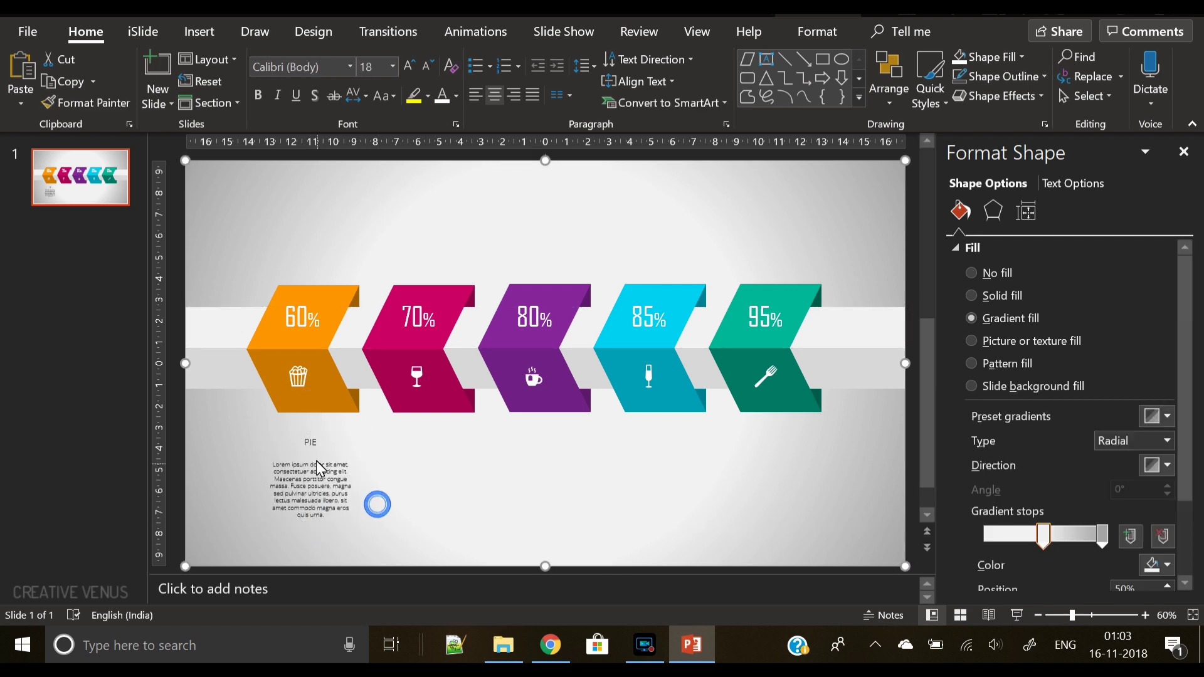
{"action": "left_click", "coordinate": [316, 463]}
{"action": "left_click", "coordinate": [318, 462]}
{"action": "left_click_drag", "start_coordinate": [318, 462], "coordinate": [321, 453]}
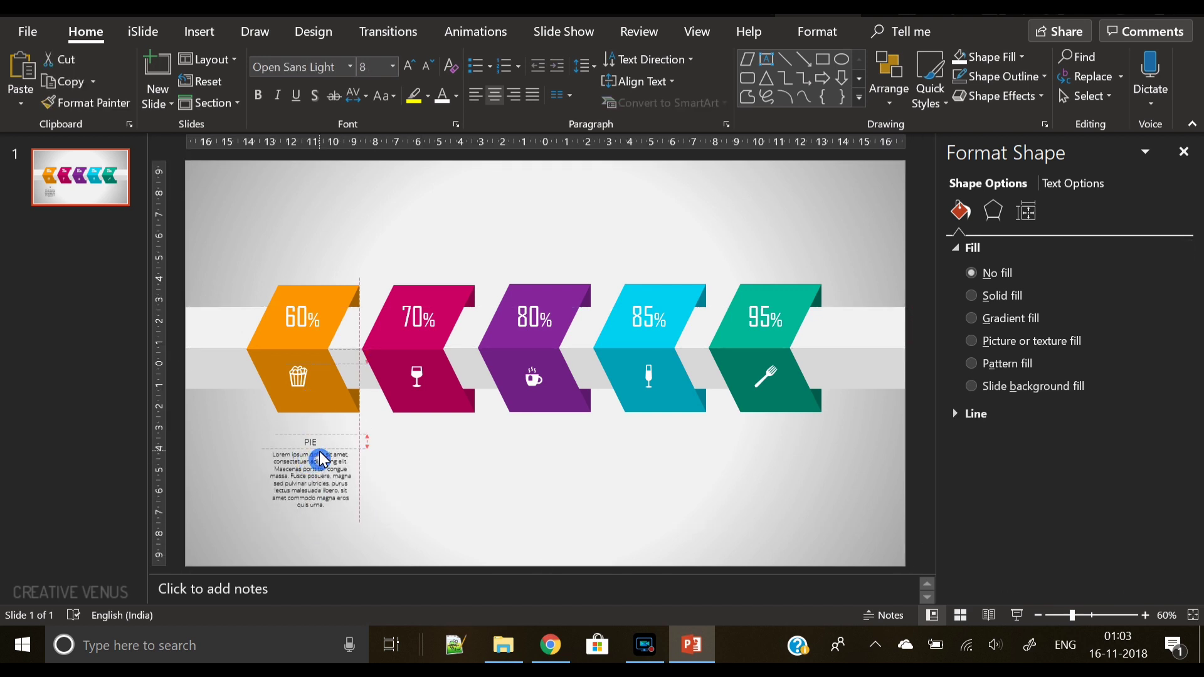
{"action": "left_click", "coordinate": [401, 474]}
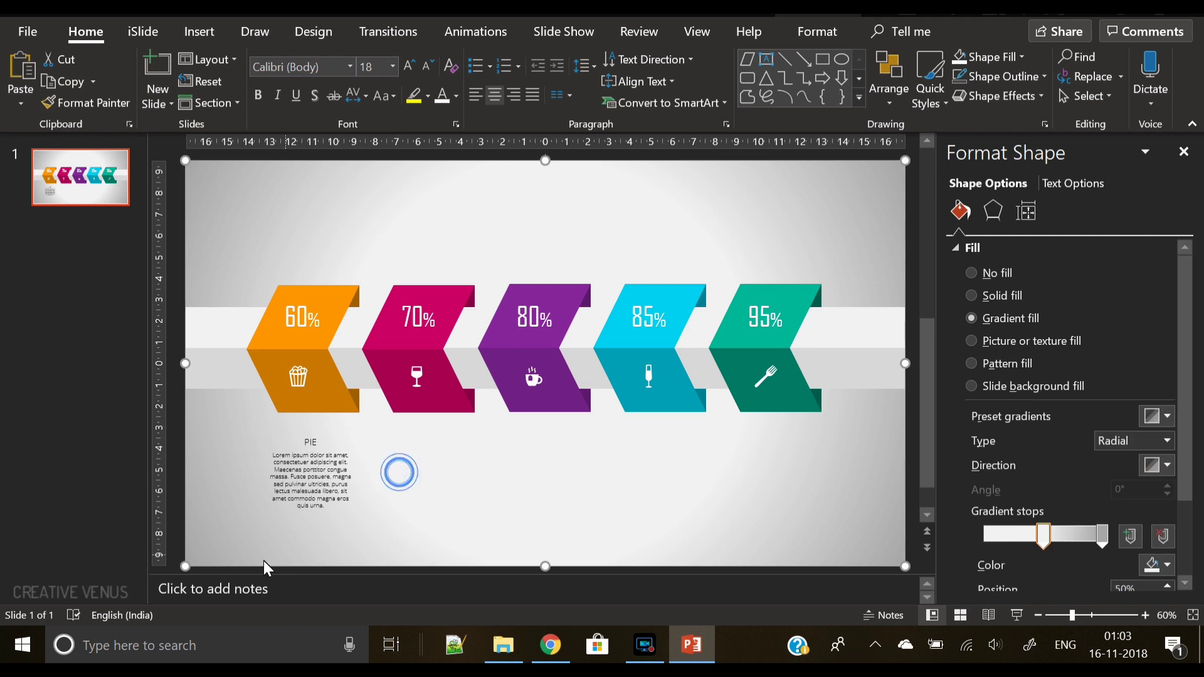
Set the caption's body text colour to dark grey.
{"action": "left_click", "coordinate": [309, 519]}
{"action": "left_click", "coordinate": [311, 515]}
{"action": "left_click", "coordinate": [332, 522]}
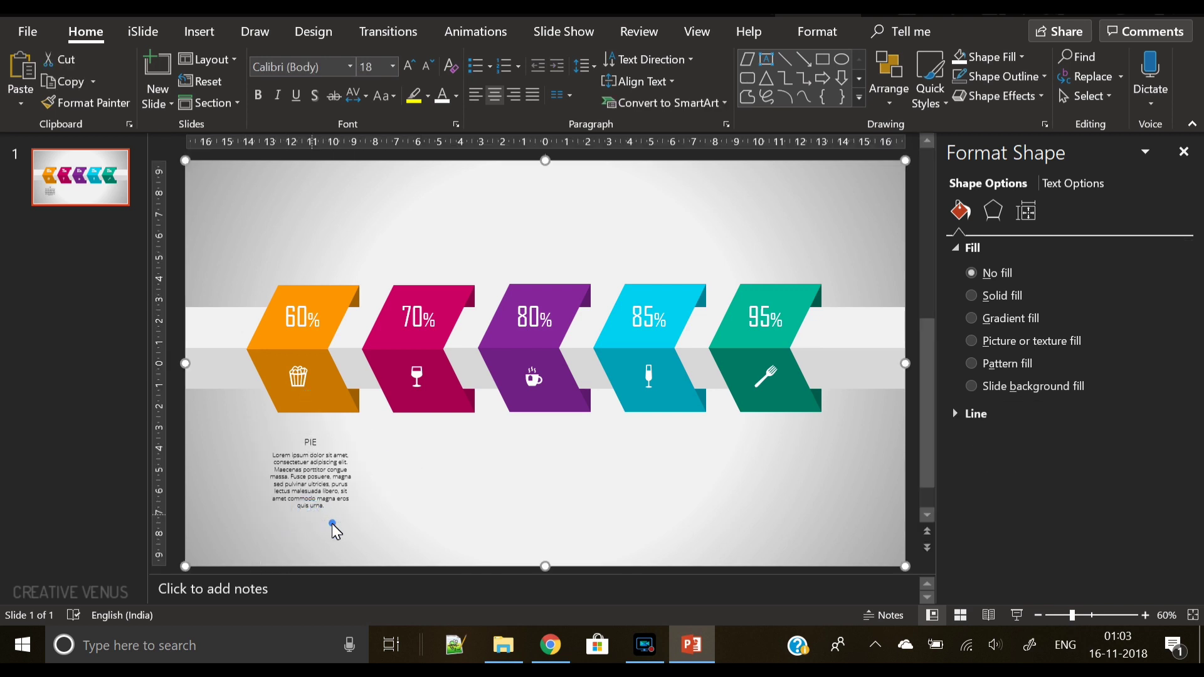
{"action": "left_click", "coordinate": [332, 524]}
{"action": "left_click", "coordinate": [347, 517]}
{"action": "left_click", "coordinate": [367, 518]}
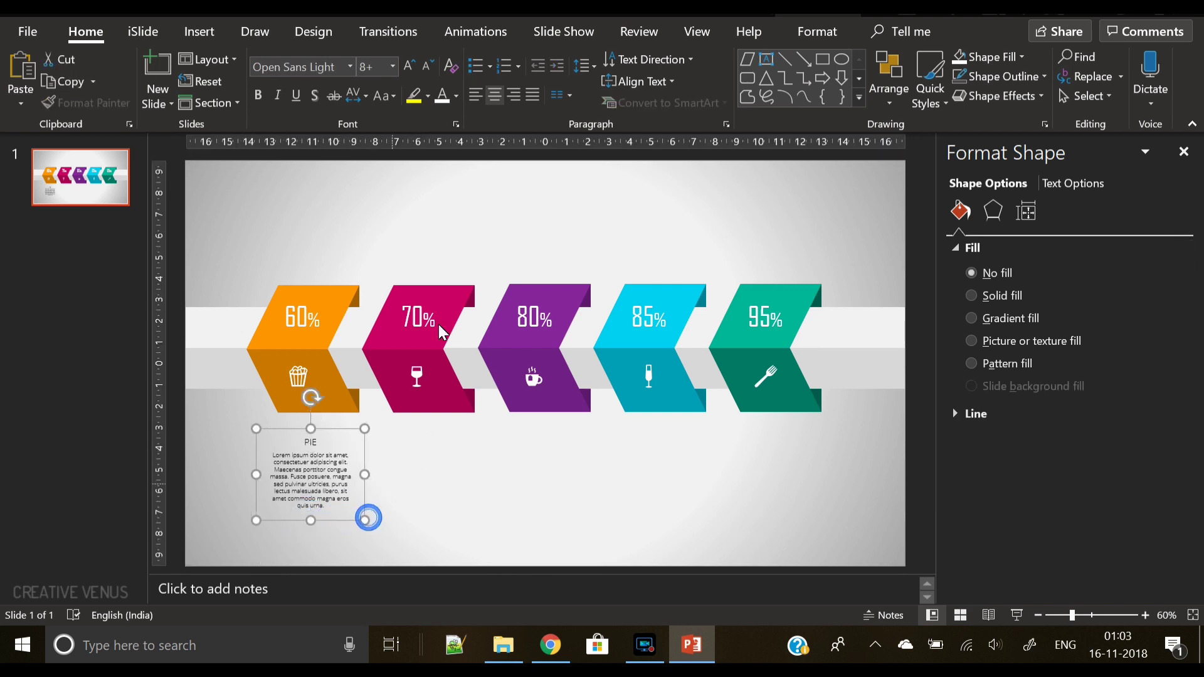
{"action": "left_click", "coordinate": [456, 95]}
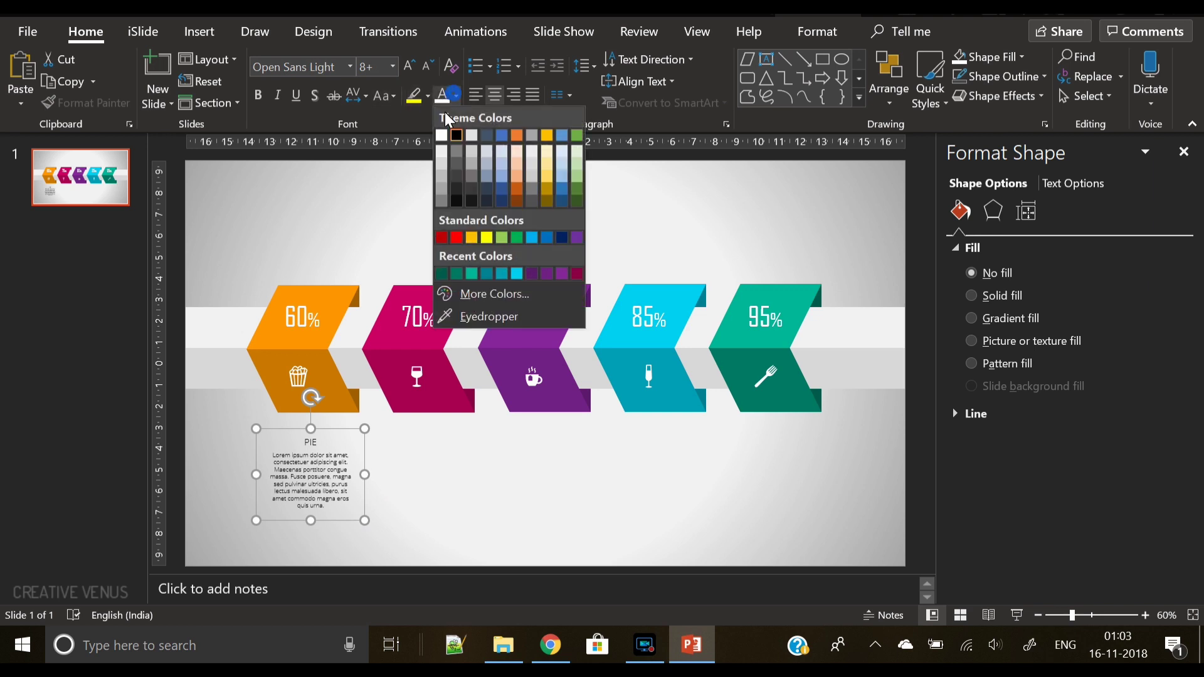
{"action": "left_click", "coordinate": [454, 170]}
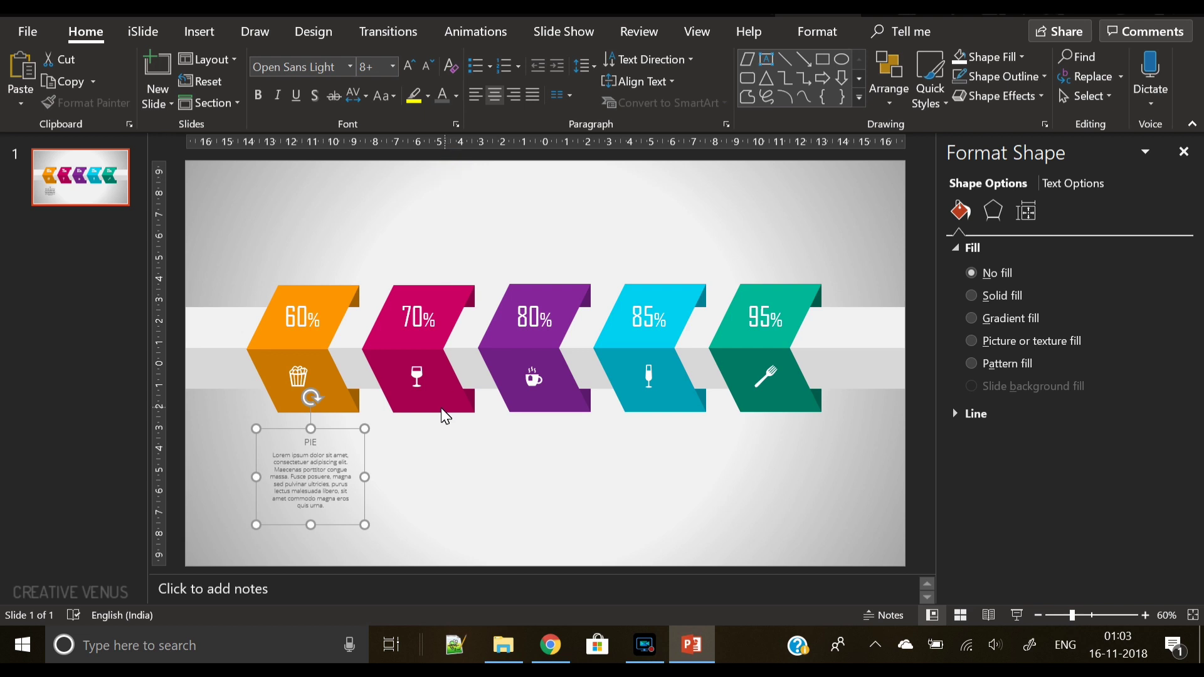
Copy the caption and place the duplicate under the next chevron.
{"action": "key", "text": "ctrl+c"}
{"action": "key", "text": "ctrl+v"}
{"action": "left_click_drag", "start_coordinate": [369, 440], "coordinate": [457, 435]}
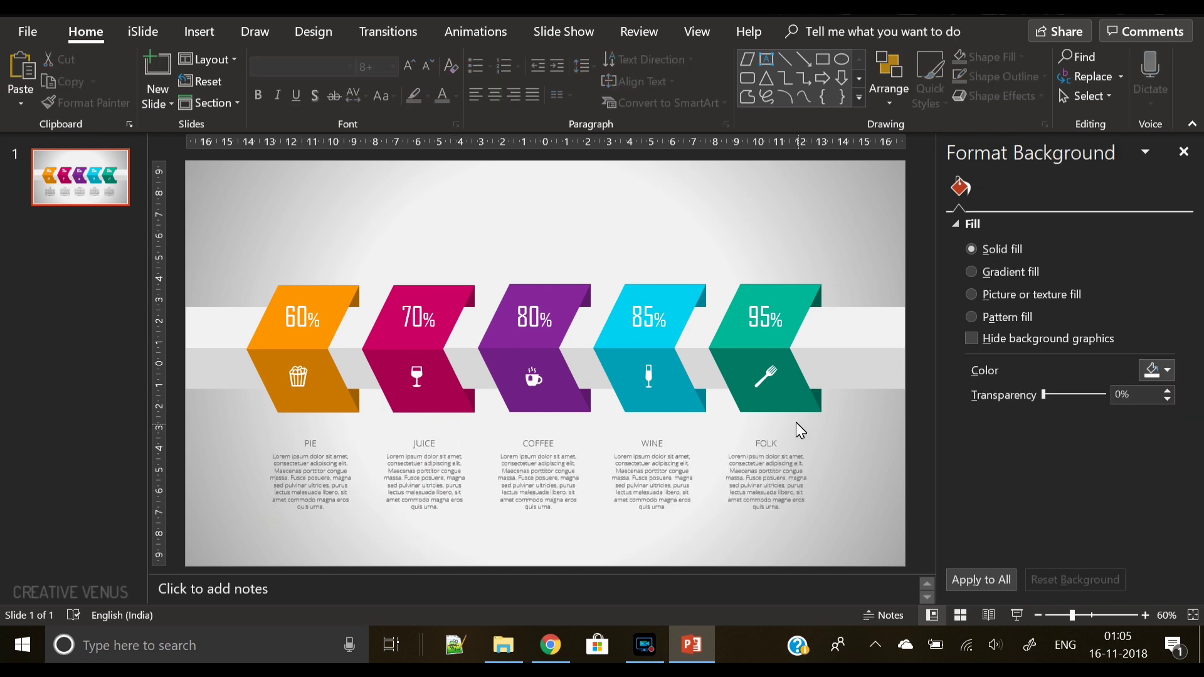
Give the five lower chevron halves a reflection preset with 48% transparency, 50% size and 10 pt blur.
{"action": "left_click", "coordinate": [779, 408]}
{"action": "left_click", "coordinate": [662, 404], "text": "shift"}
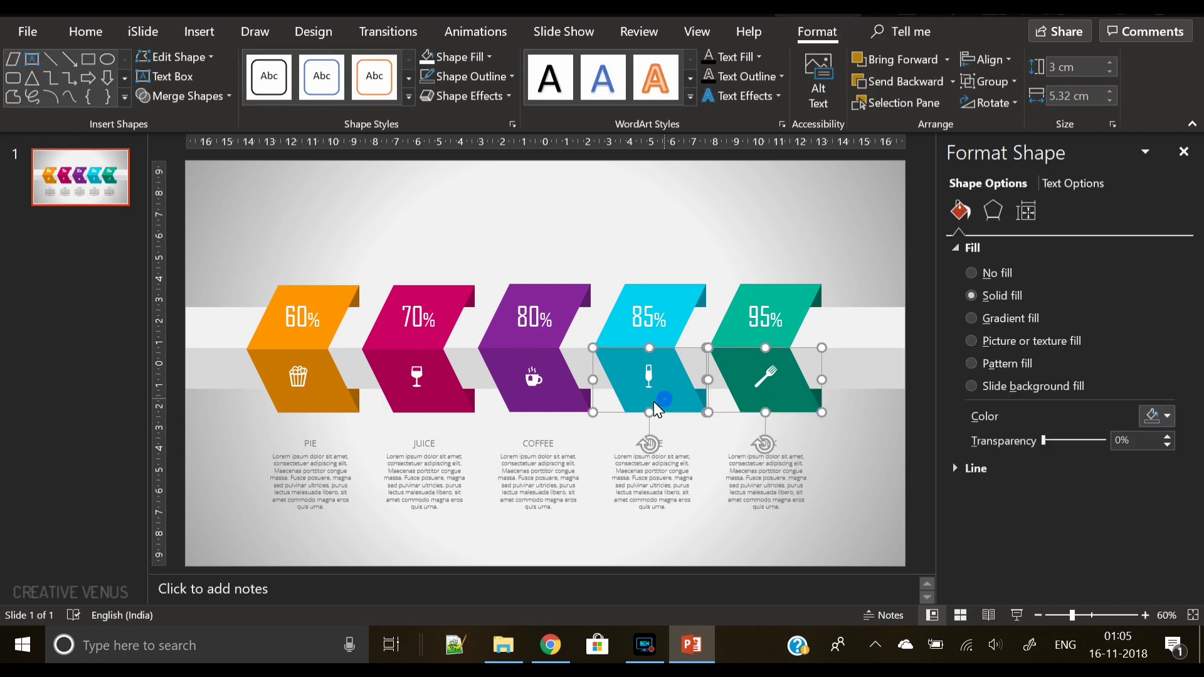
{"action": "left_click", "coordinate": [568, 405], "text": "shift"}
{"action": "left_click", "coordinate": [436, 407], "text": "shift"}
{"action": "left_click", "coordinate": [338, 410], "text": "shift"}
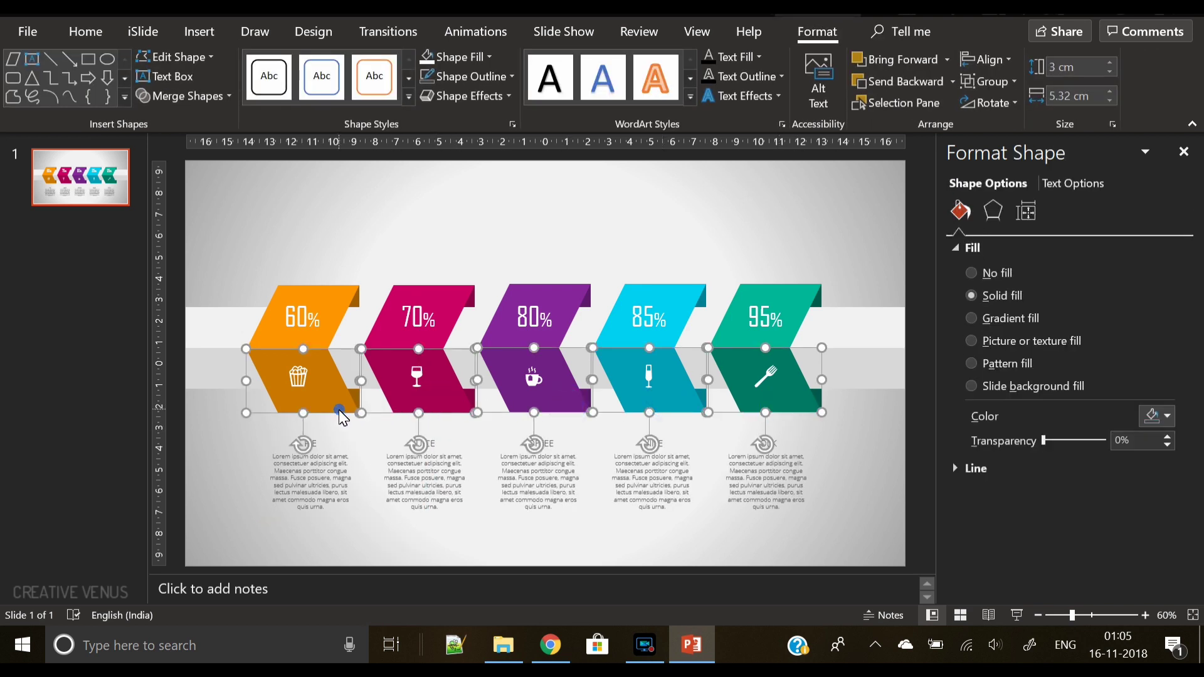
{"action": "left_click", "coordinate": [995, 216]}
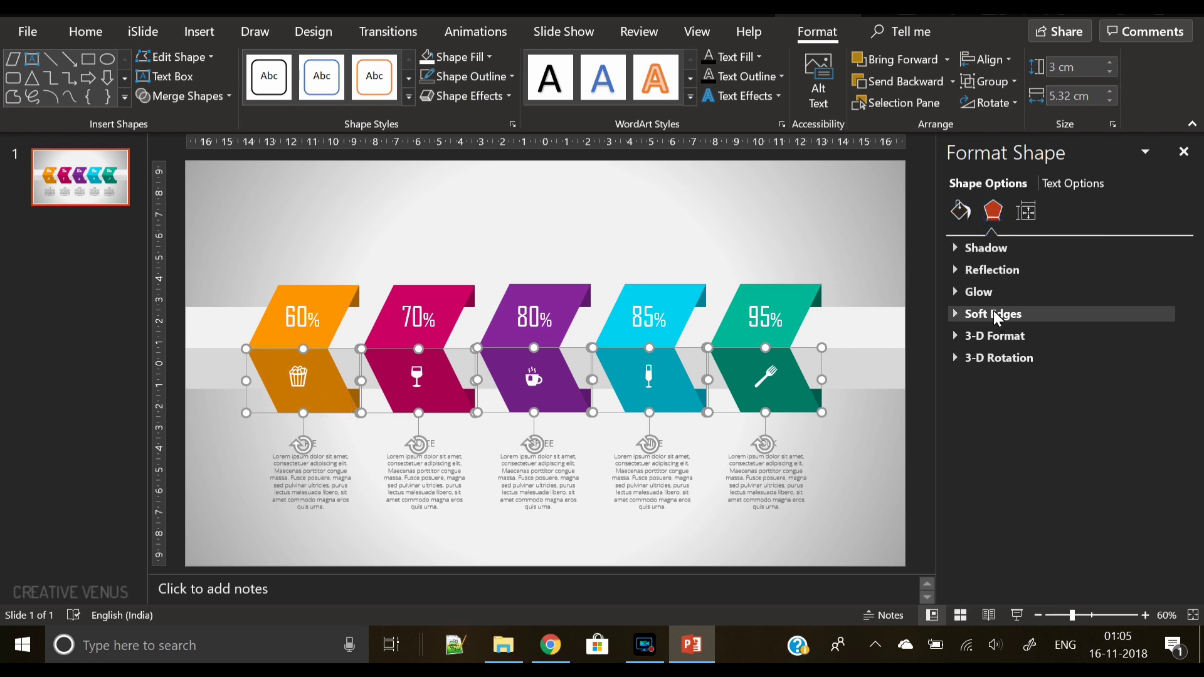
{"action": "left_click", "coordinate": [1001, 276]}
{"action": "left_click", "coordinate": [1156, 292]}
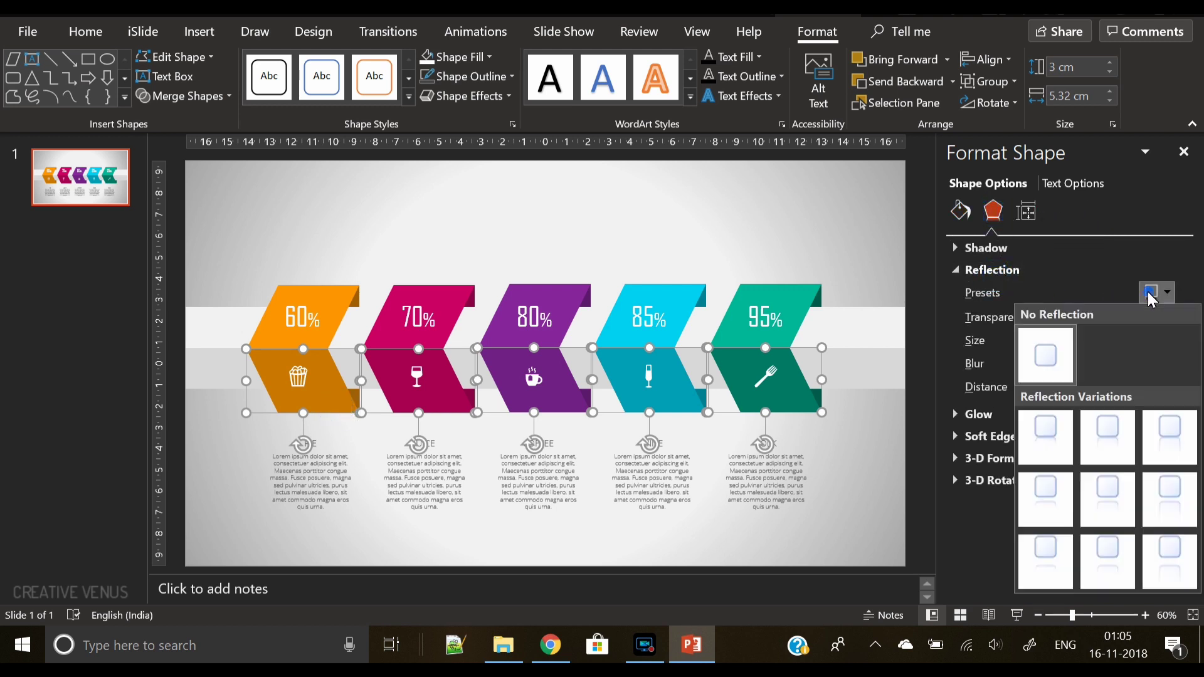
{"action": "left_click", "coordinate": [1037, 420]}
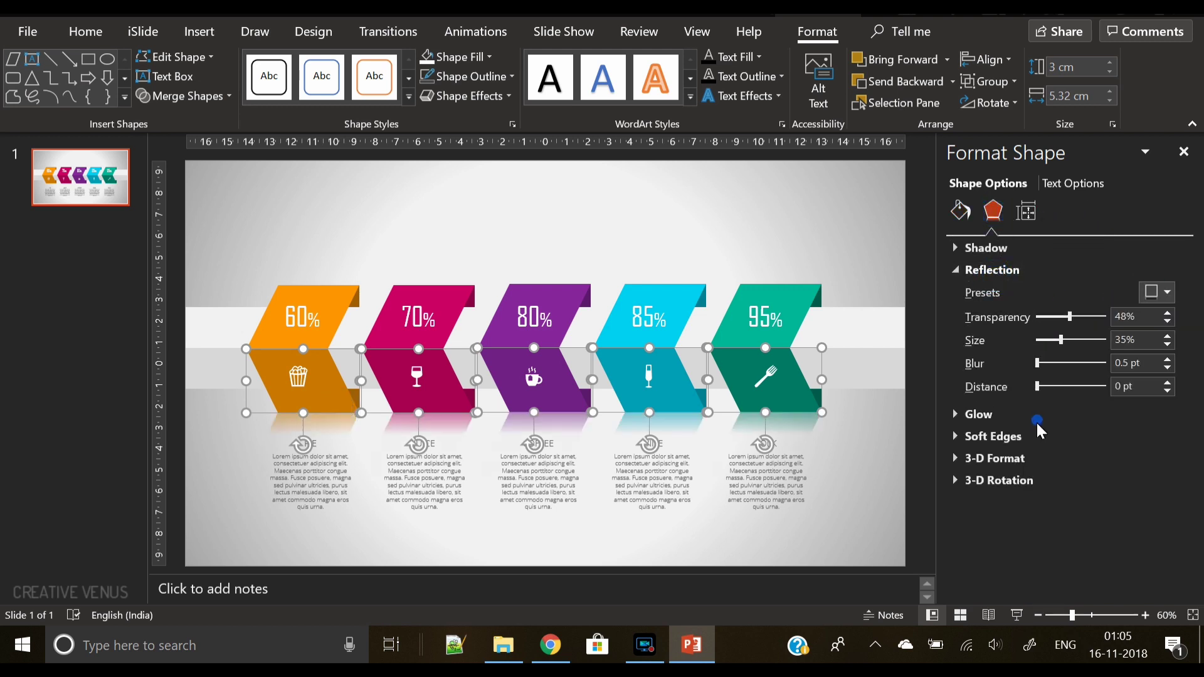
{"action": "left_click", "coordinate": [1036, 363]}
{"action": "left_click_drag", "start_coordinate": [1036, 363], "coordinate": [1071, 341]}
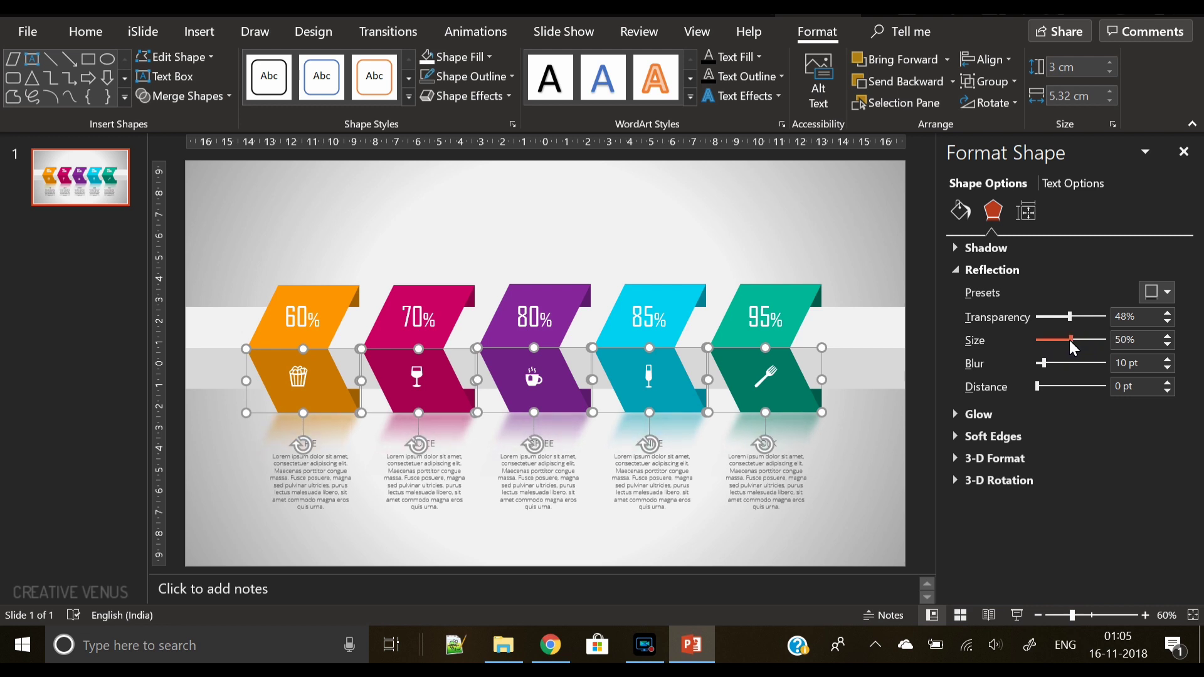
{"action": "left_click", "coordinate": [897, 381]}
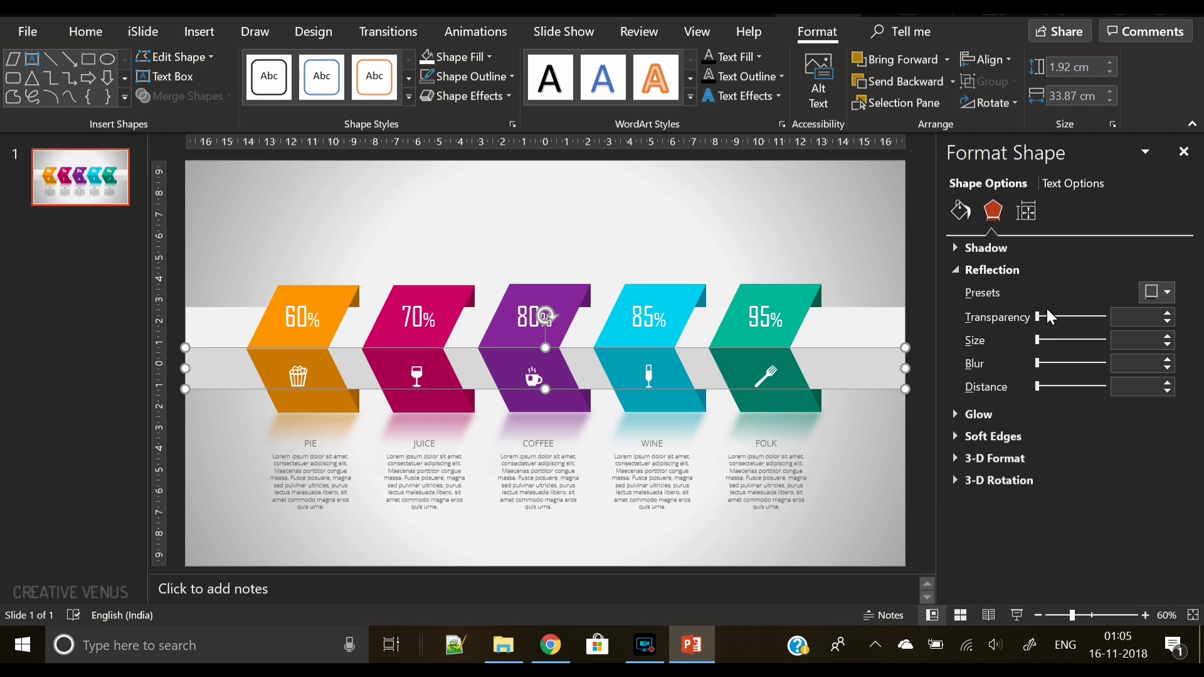
Apply the first reflection preset to the grey band and blur it to about 11 pt.
{"action": "left_click", "coordinate": [1158, 292]}
{"action": "left_click", "coordinate": [1055, 436]}
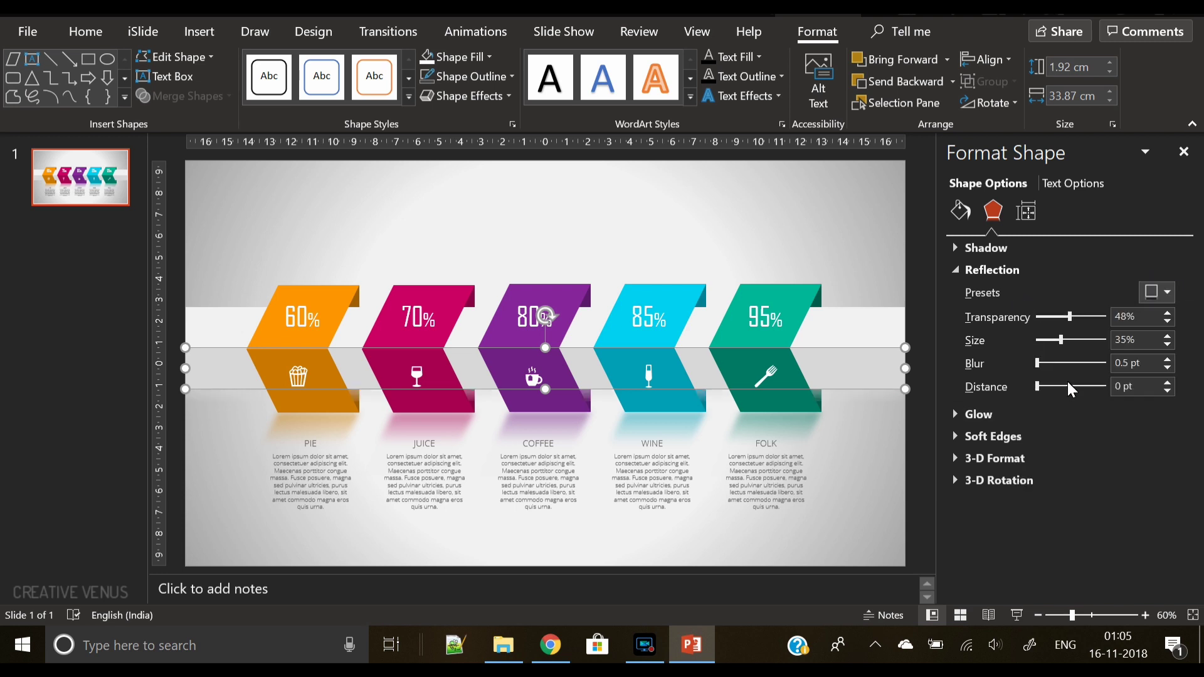
{"action": "left_click_drag", "start_coordinate": [1039, 365], "coordinate": [1070, 349]}
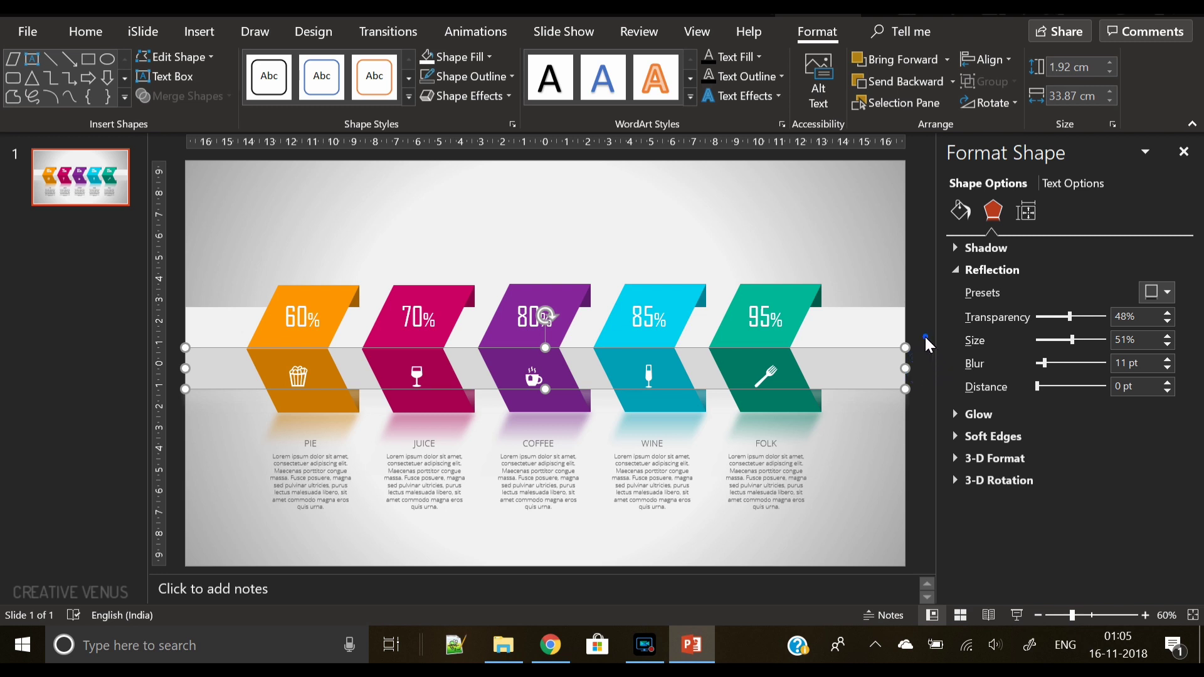
{"action": "left_click", "coordinate": [901, 279]}
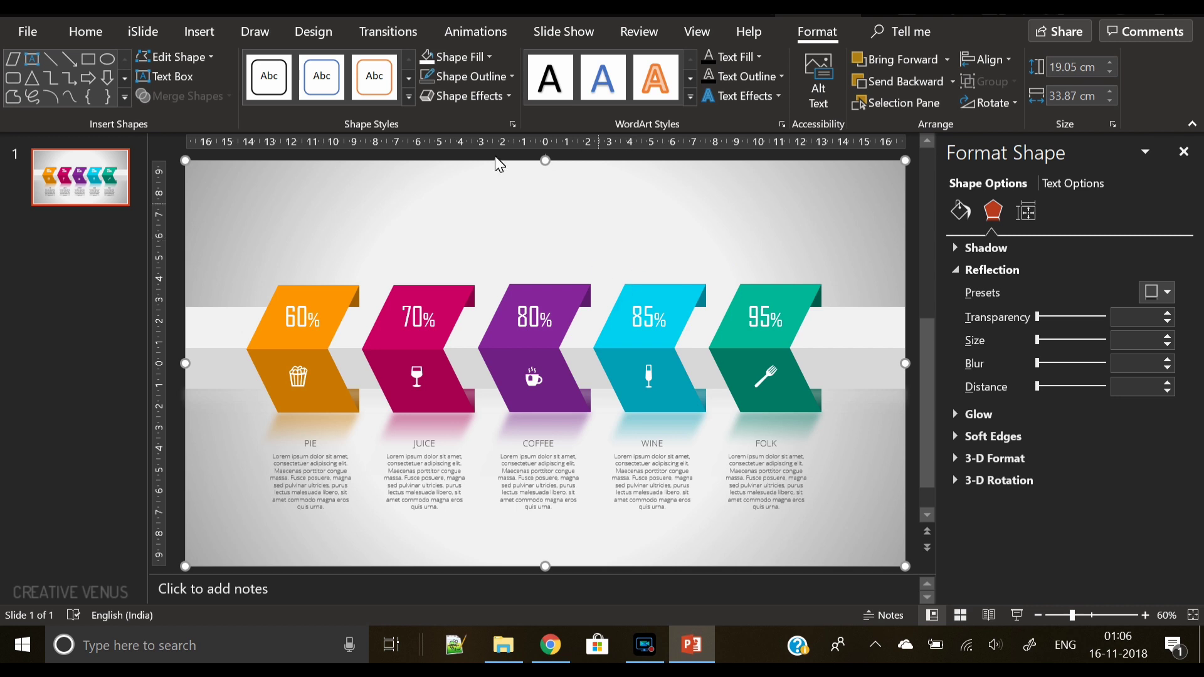
Draw a wide text box across the slide top and start typing the BEAUTIFUL BUSINESS INFOGRAPHIC title.
{"action": "left_click", "coordinate": [199, 31]}
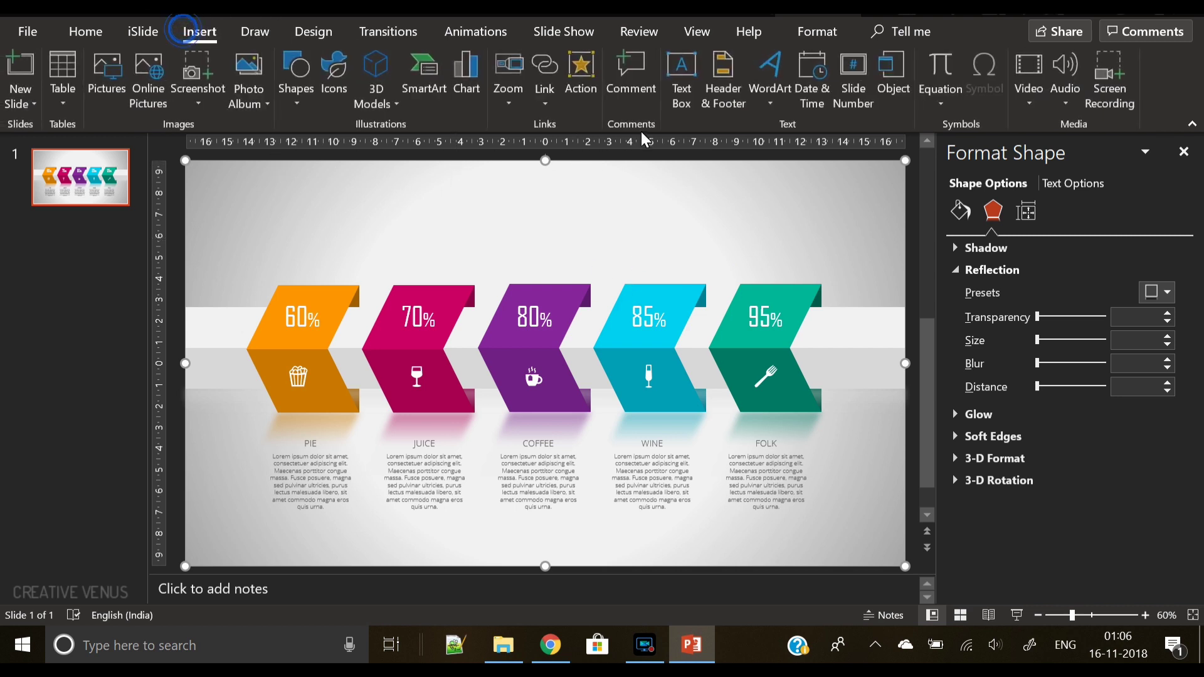
{"action": "left_click", "coordinate": [682, 88]}
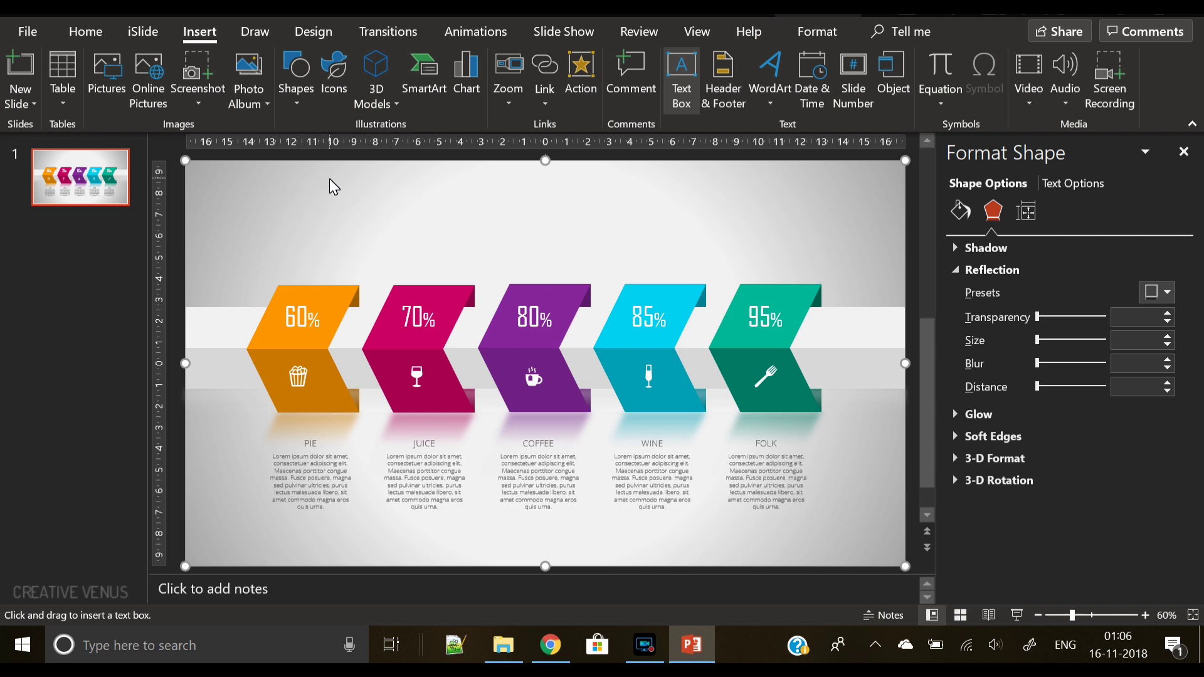
{"action": "left_click_drag", "start_coordinate": [329, 180], "coordinate": [759, 206]}
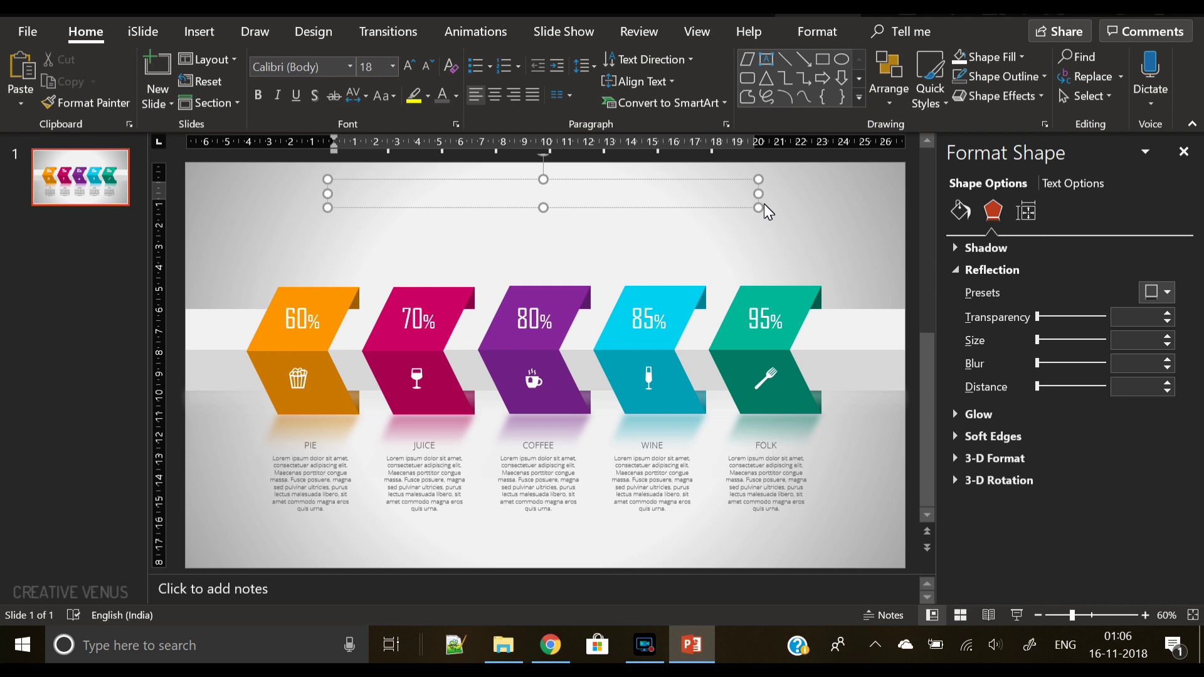
{"action": "type", "text": "BEAUTIFUL BUSINESS INFOGRAPHIC"}
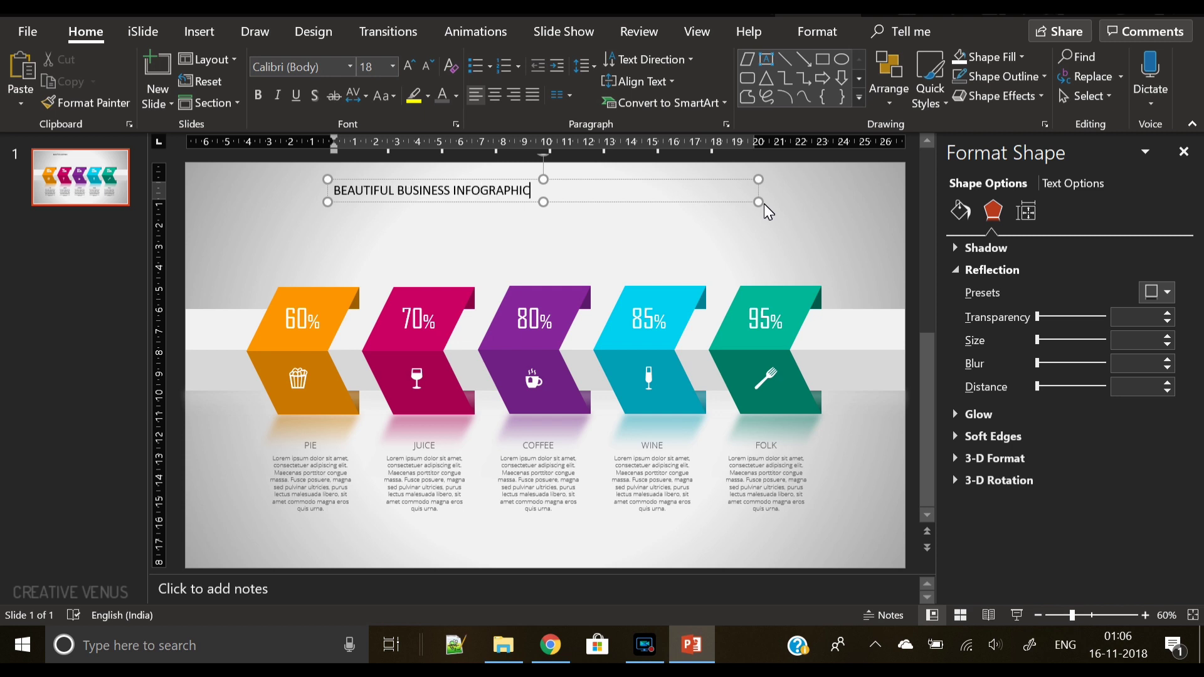
Set the whole title in Open Sans Light.
{"action": "key", "text": "ctrl+a"}
{"action": "left_click", "coordinate": [320, 70]}
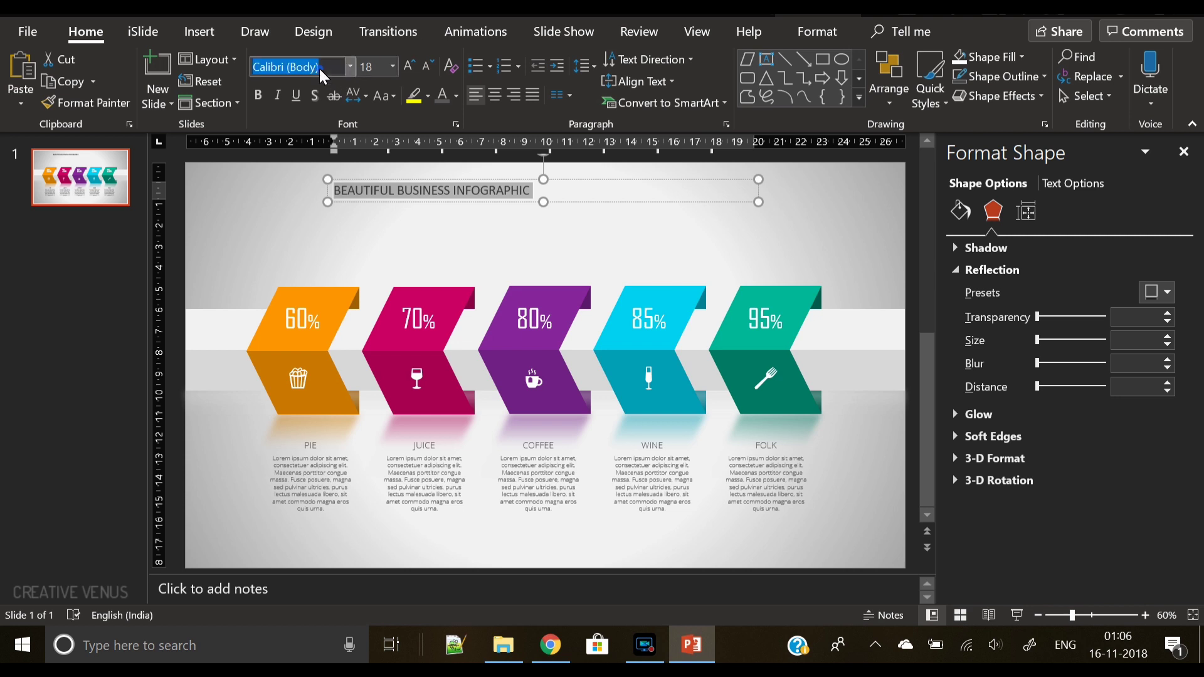
{"action": "type", "text": "Op"}
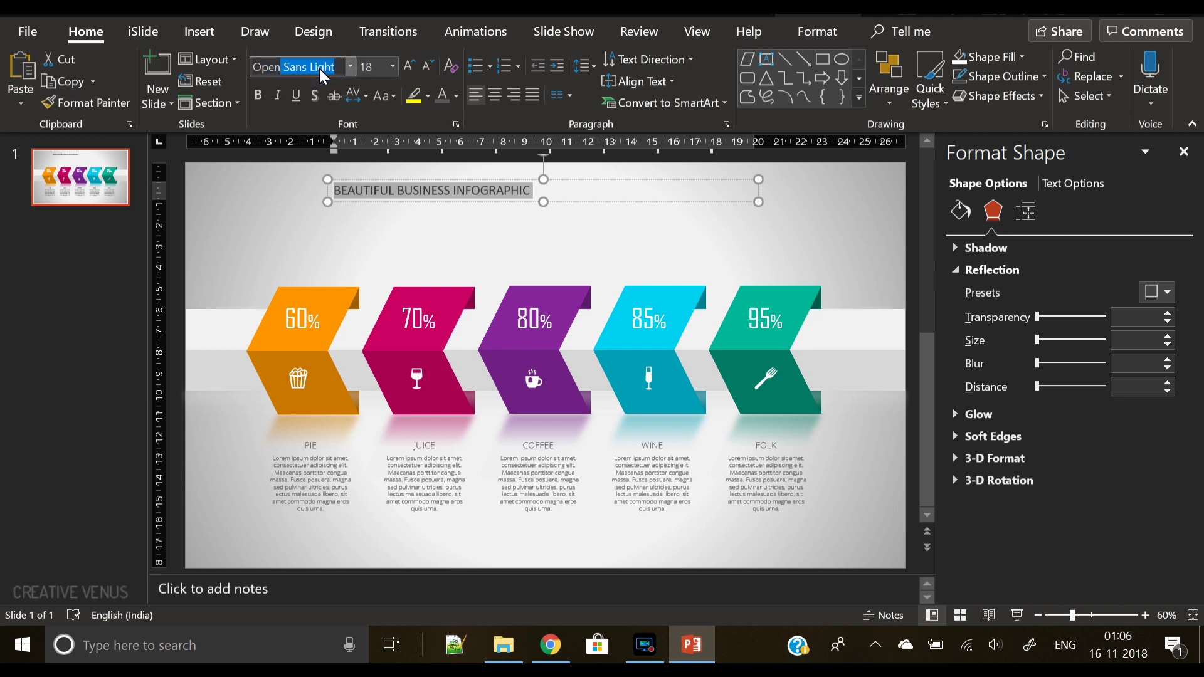
{"action": "type", "text": "en"}
{"action": "key", "text": "Return"}
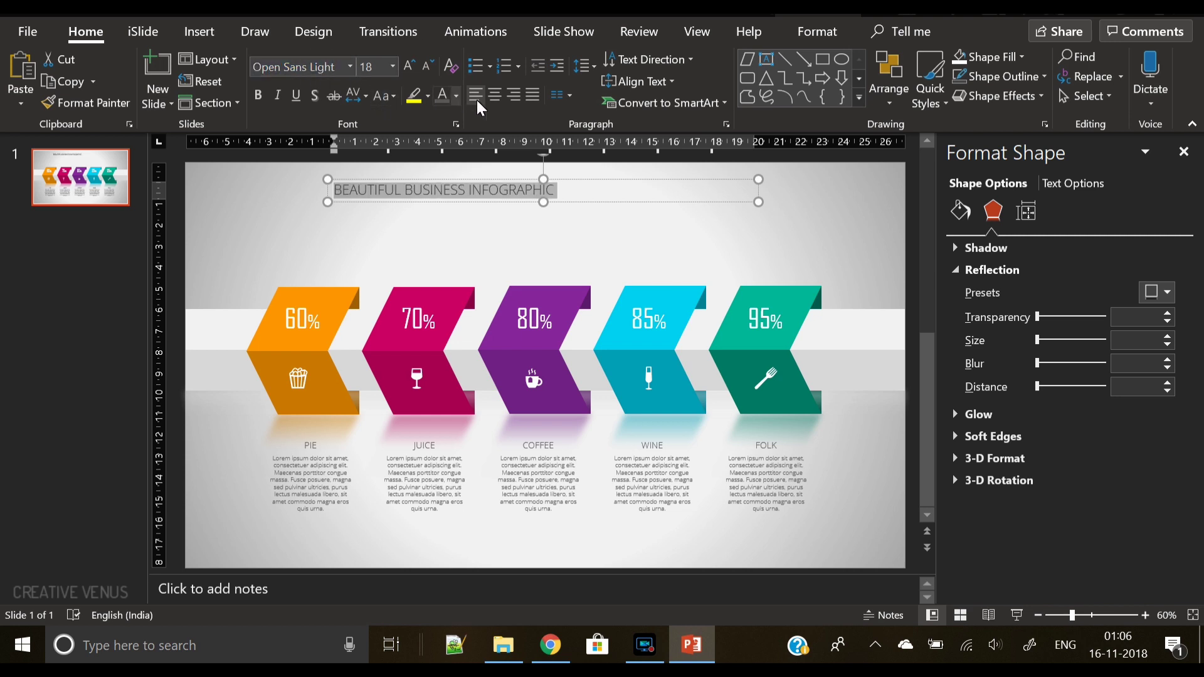
Give the title text a linear gradient fill starting with the 70% chevron's pink at 0%.
{"action": "left_click", "coordinate": [1063, 185]}
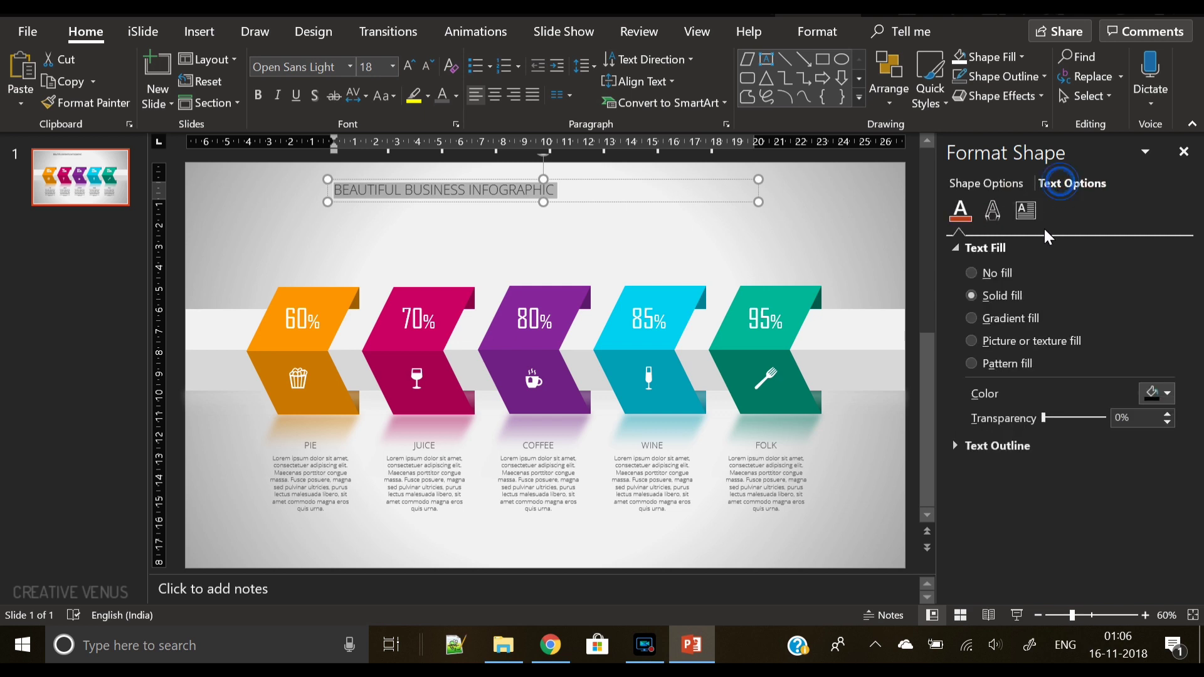
{"action": "left_click", "coordinate": [1010, 320]}
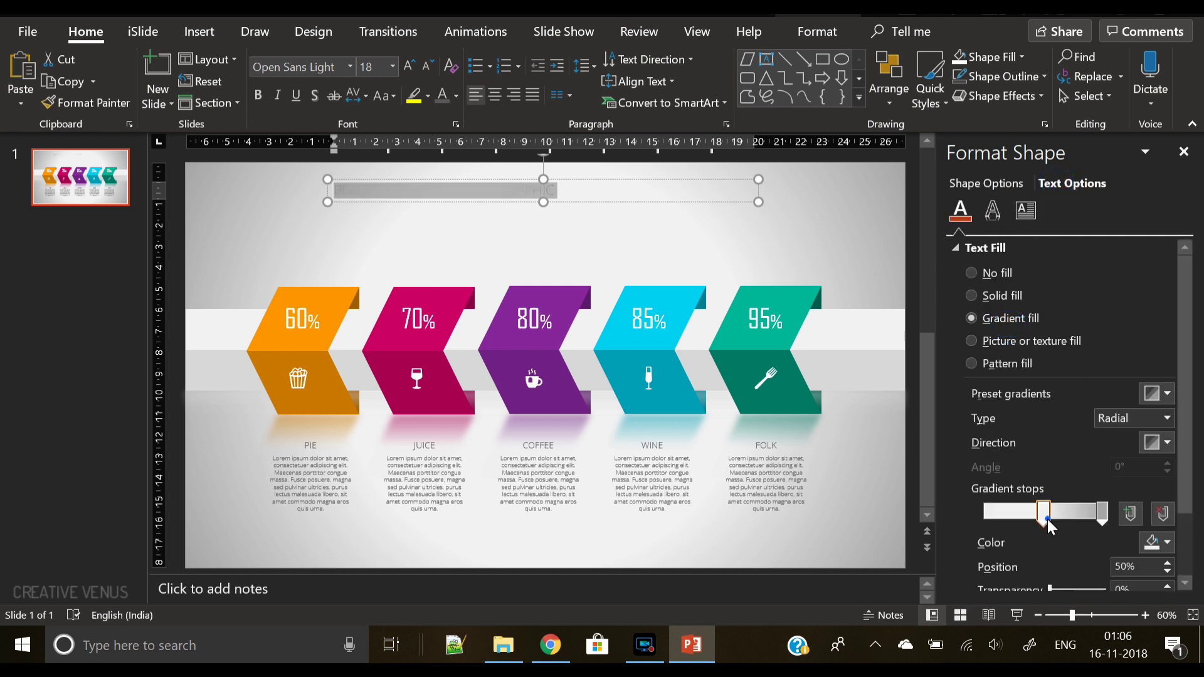
{"action": "left_click_drag", "start_coordinate": [1046, 521], "coordinate": [986, 521]}
{"action": "left_click", "coordinate": [1157, 543]}
{"action": "left_click", "coordinate": [1125, 524]}
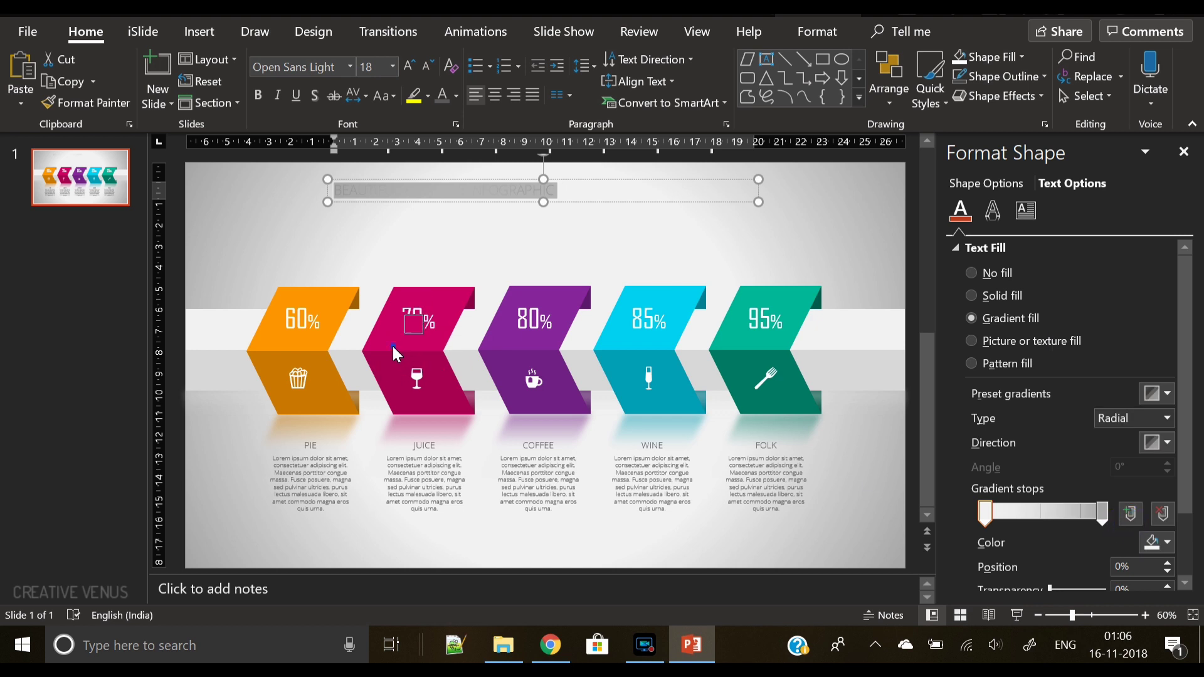
{"action": "left_click", "coordinate": [394, 349]}
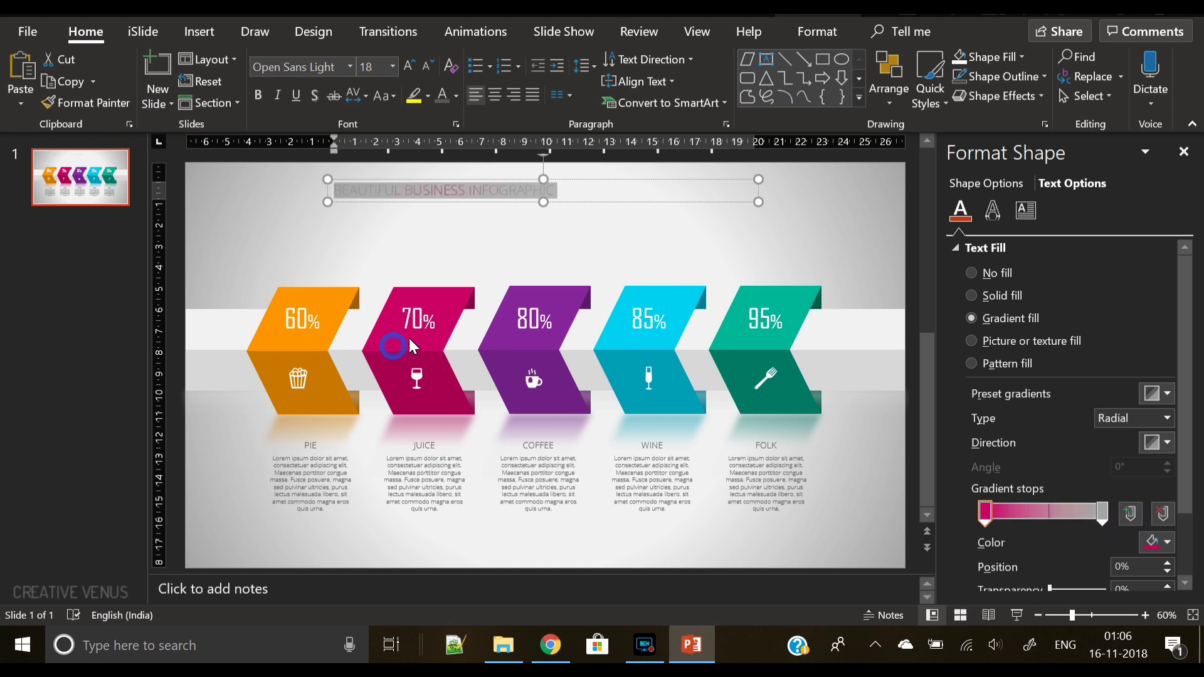
{"action": "left_click", "coordinate": [1167, 418]}
{"action": "left_click", "coordinate": [1116, 435]}
Add purple at 52% and cyan at 100%, running the gradient bottom right to top left.
{"action": "left_click_drag", "start_coordinate": [1079, 525], "coordinate": [1045, 524]}
{"action": "left_click", "coordinate": [1167, 543]}
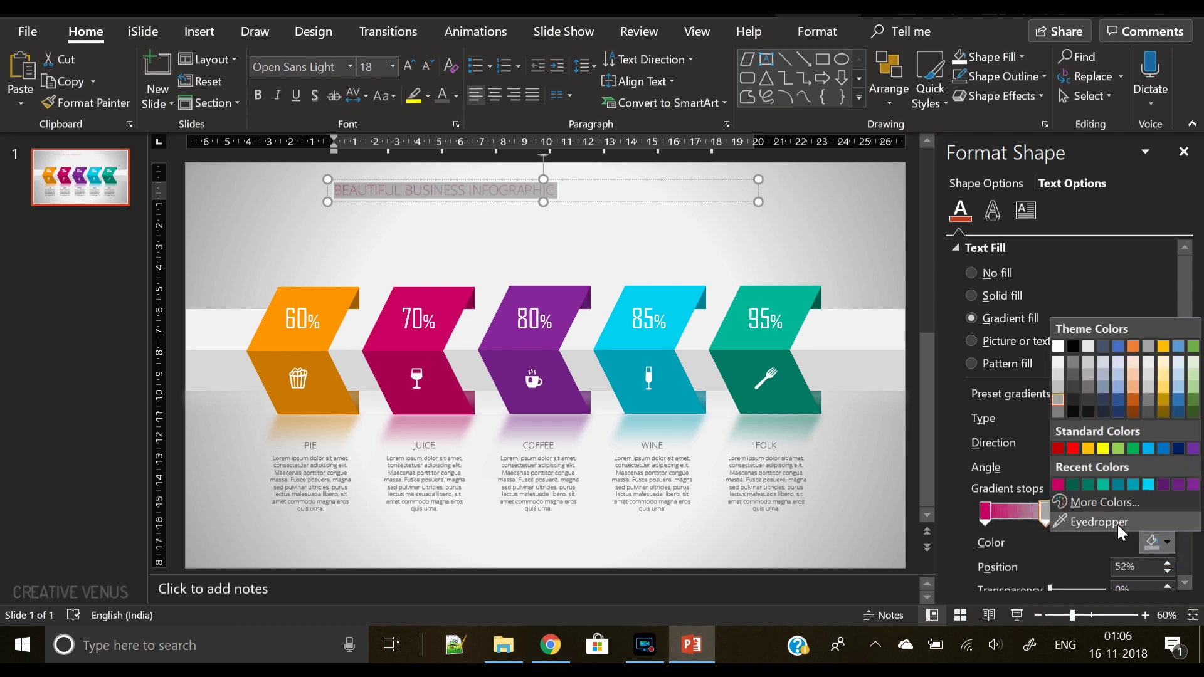
{"action": "left_click", "coordinate": [1099, 522]}
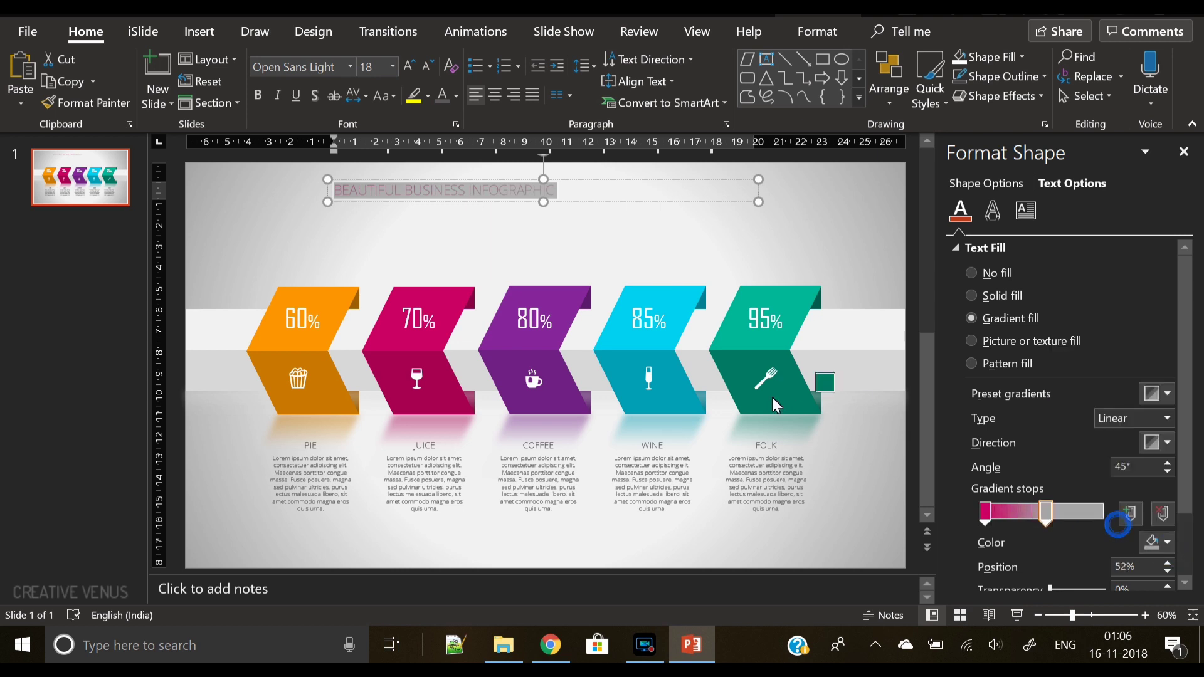
{"action": "left_click", "coordinate": [532, 340]}
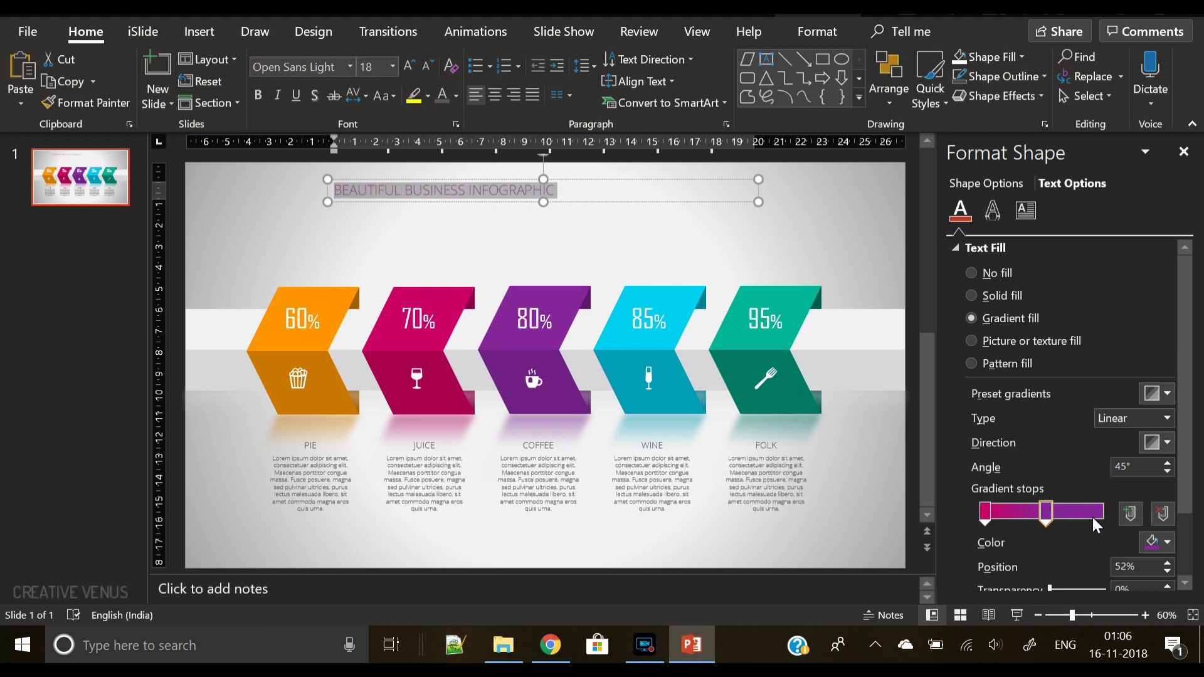
{"action": "left_click_drag", "start_coordinate": [1095, 524], "coordinate": [1105, 524]}
{"action": "left_click", "coordinate": [1167, 543]}
{"action": "left_click", "coordinate": [1041, 521]}
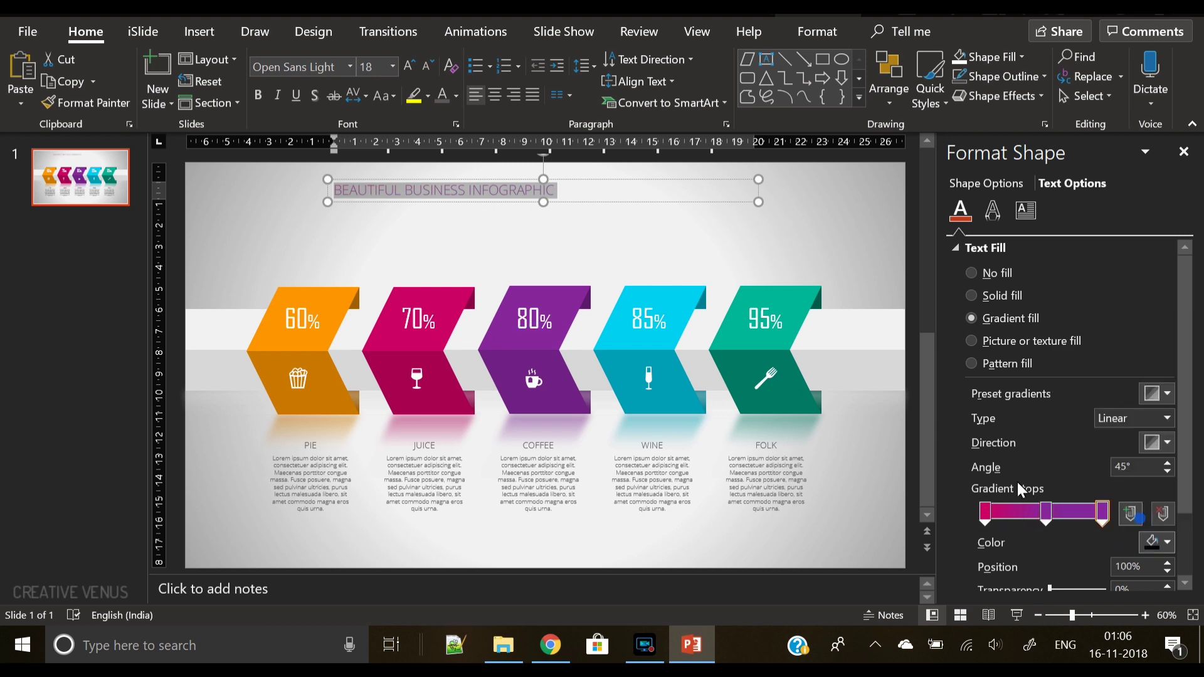
{"action": "left_click", "coordinate": [667, 356]}
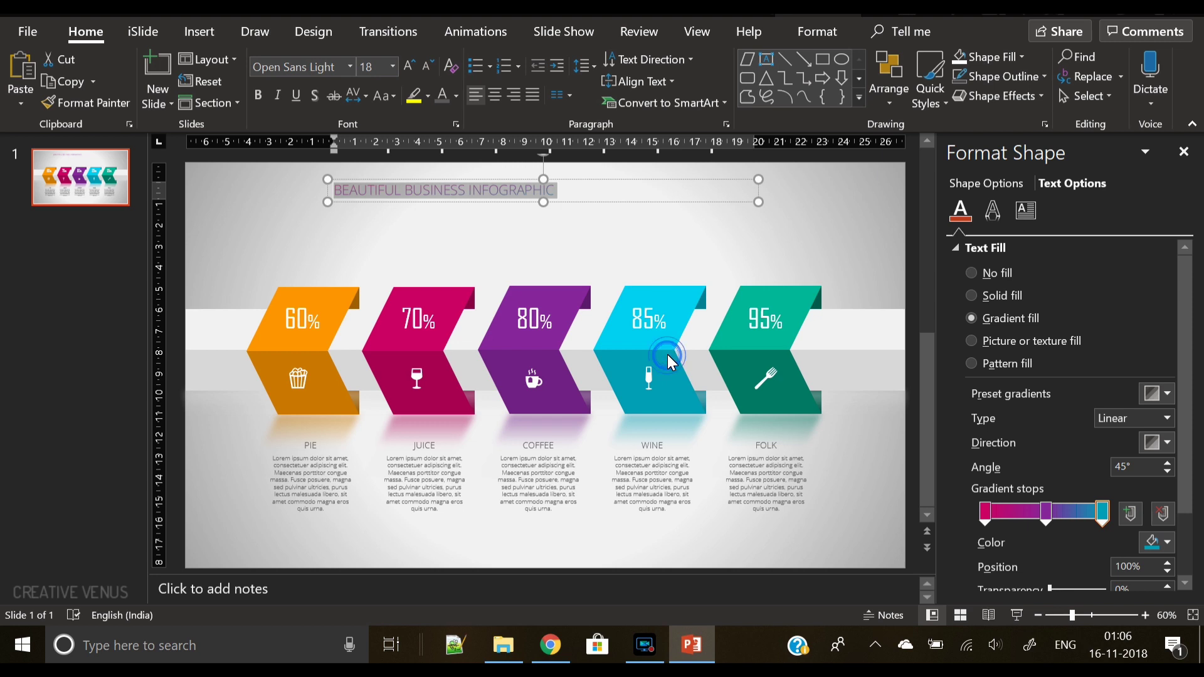
{"action": "left_click", "coordinate": [1166, 442]}
{"action": "left_click", "coordinate": [1062, 543]}
Centre the title text at 24 pt and align the box to the slide's horizontal centre near the top.
{"action": "left_click", "coordinate": [488, 93]}
{"action": "left_click", "coordinate": [409, 65]}
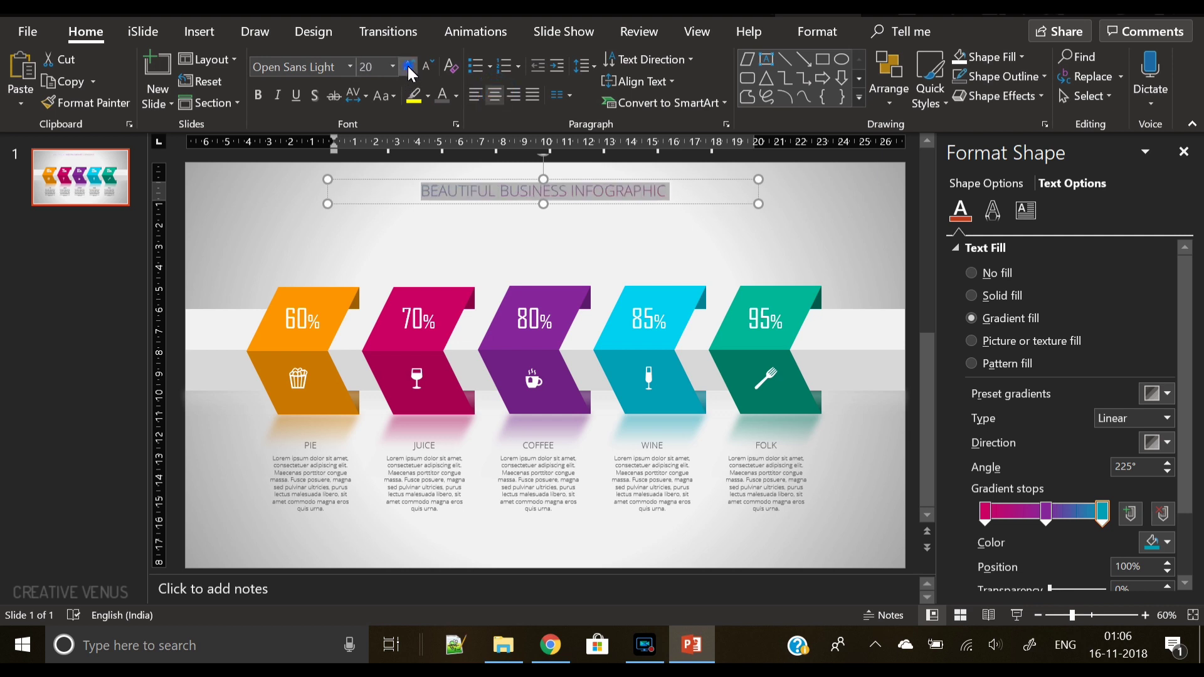
{"action": "left_click", "coordinate": [409, 65]}
{"action": "left_click_drag", "start_coordinate": [611, 181], "coordinate": [634, 186]}
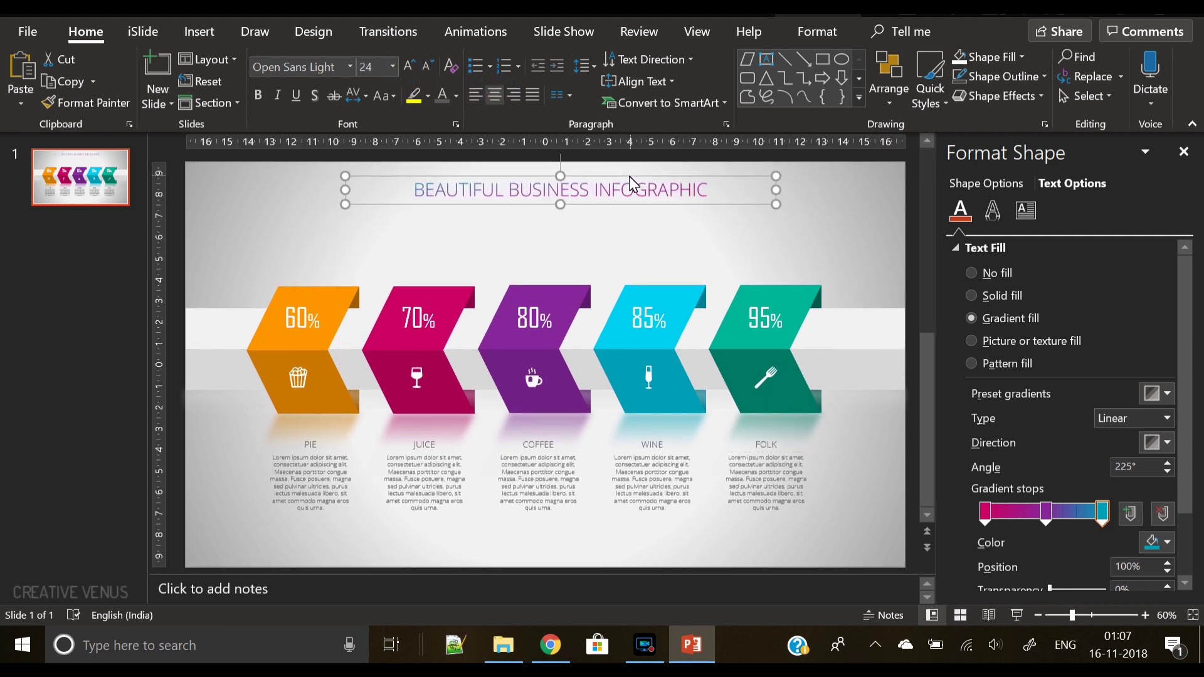
{"action": "left_click", "coordinate": [817, 43]}
{"action": "left_click", "coordinate": [1006, 61]}
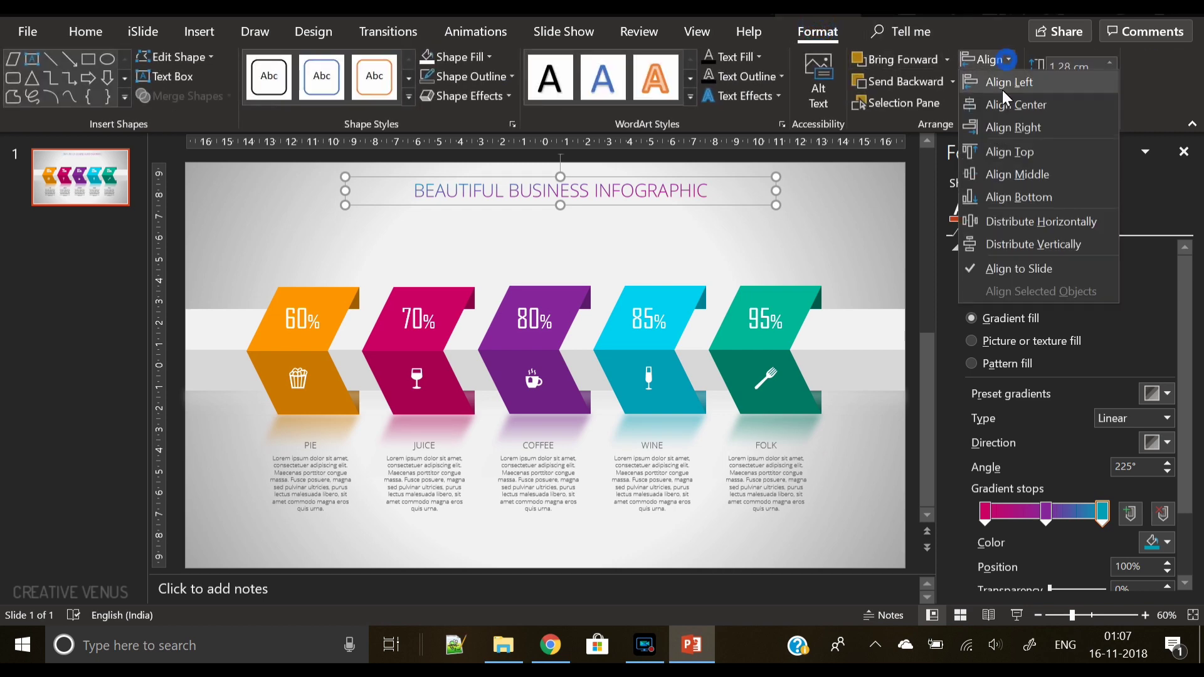
{"action": "left_click", "coordinate": [1004, 103]}
{"action": "left_click", "coordinate": [909, 203]}
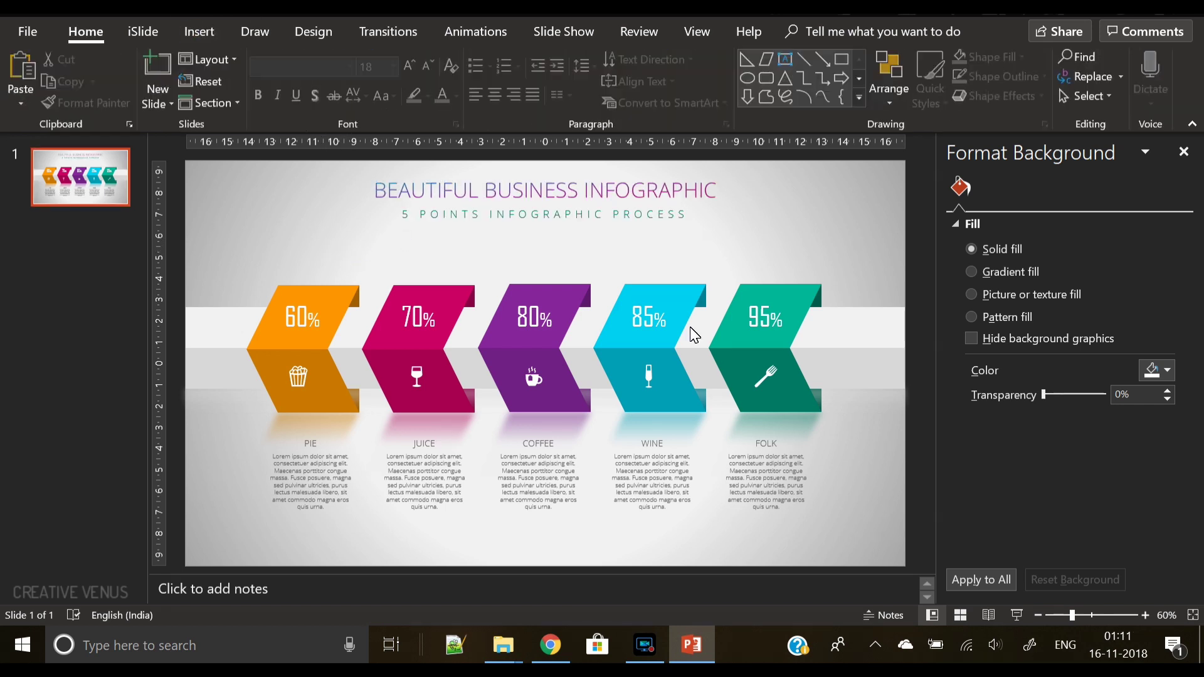
Duplicate slide 1.
{"action": "left_click", "coordinate": [81, 183]}
{"action": "right_click", "coordinate": [82, 184]}
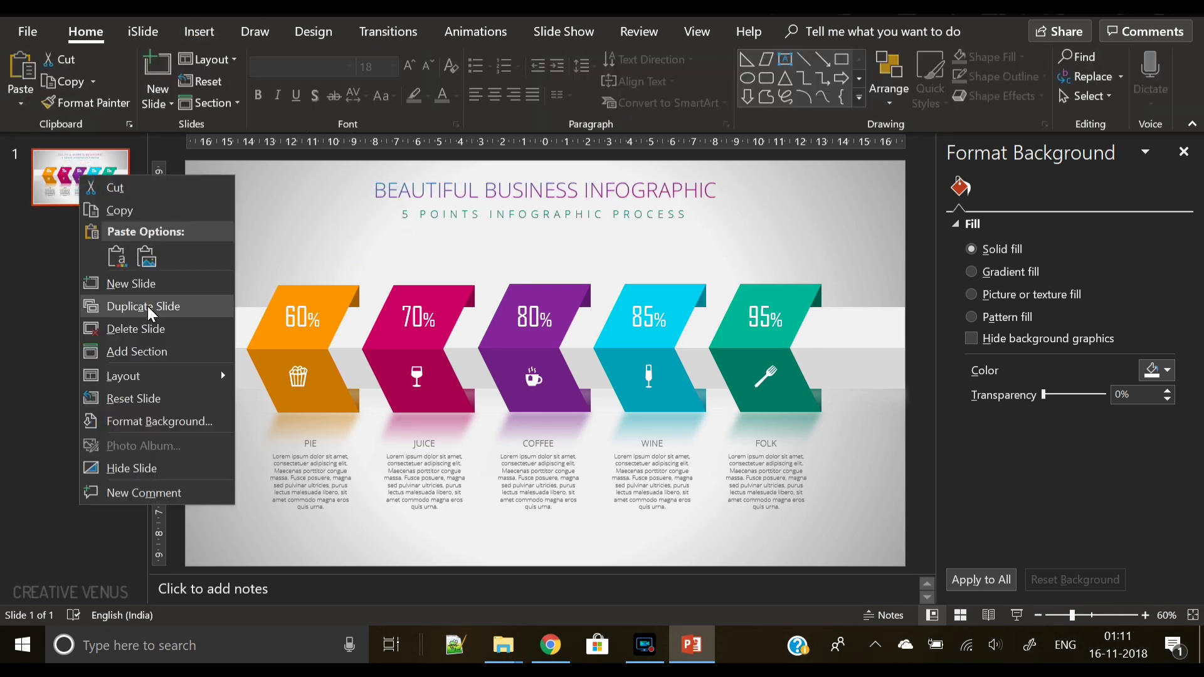
{"action": "left_click", "coordinate": [148, 306]}
Delete all the chevron infographic shapes from slide 1, keeping its title and subtitle.
{"action": "left_click", "coordinate": [94, 188]}
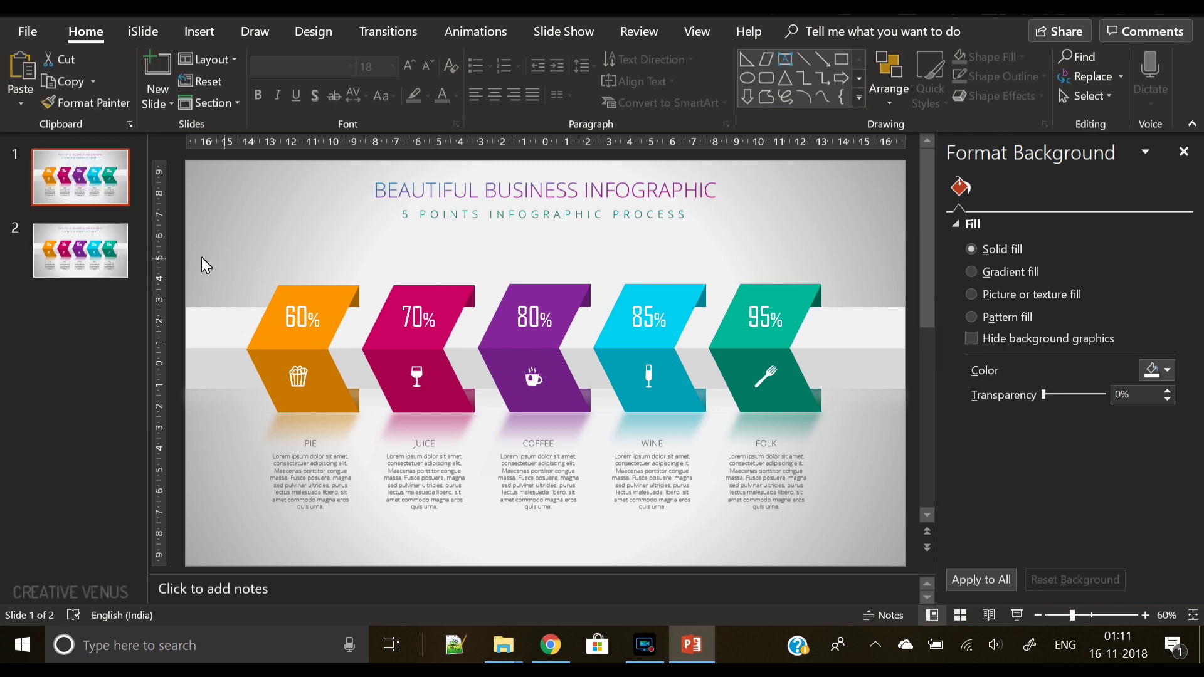
{"action": "left_click_drag", "start_coordinate": [175, 242], "coordinate": [911, 540]}
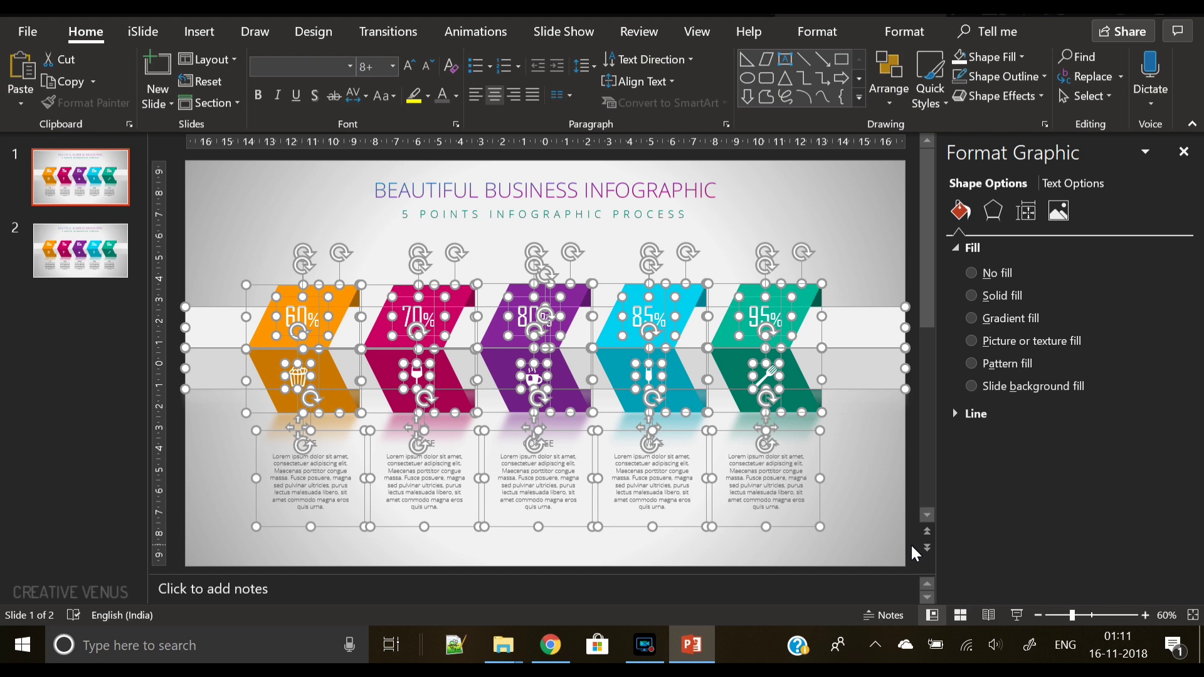
{"action": "key", "text": "Delete"}
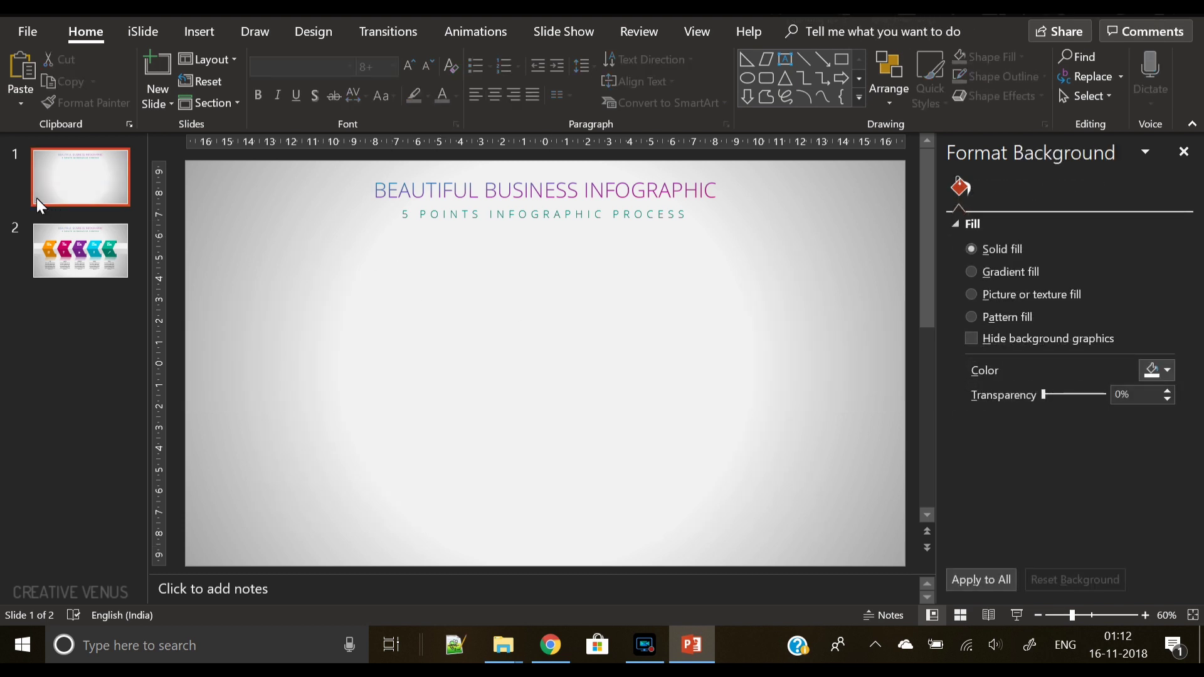
Duplicate slide 1 again, undoing an accidentally inserted blank slide.
{"action": "left_click", "coordinate": [78, 188]}
{"action": "key", "text": "ctrl+m"}
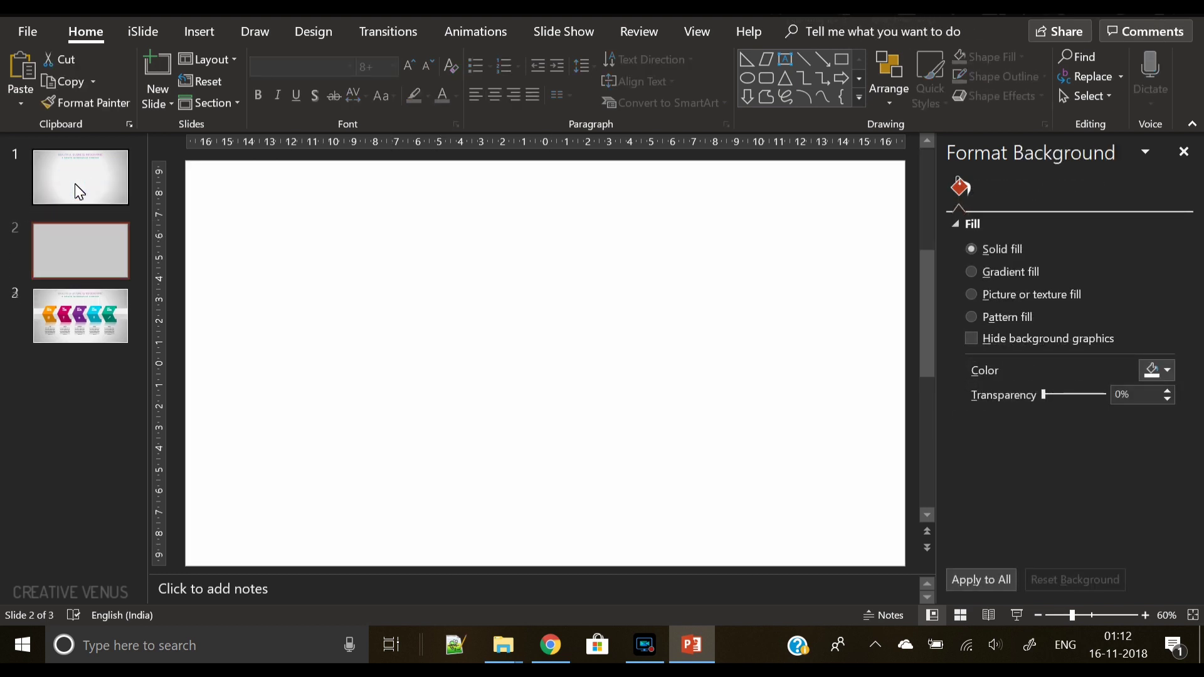
{"action": "left_click", "coordinate": [69, 190]}
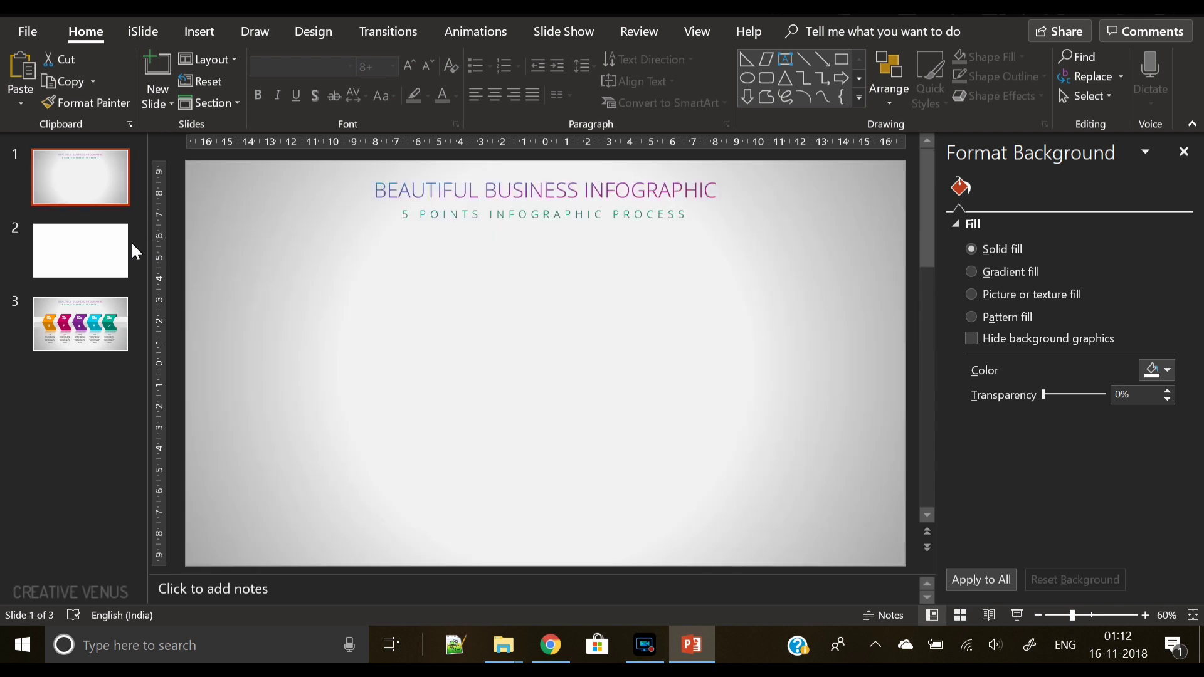
{"action": "key", "text": "ctrl+z"}
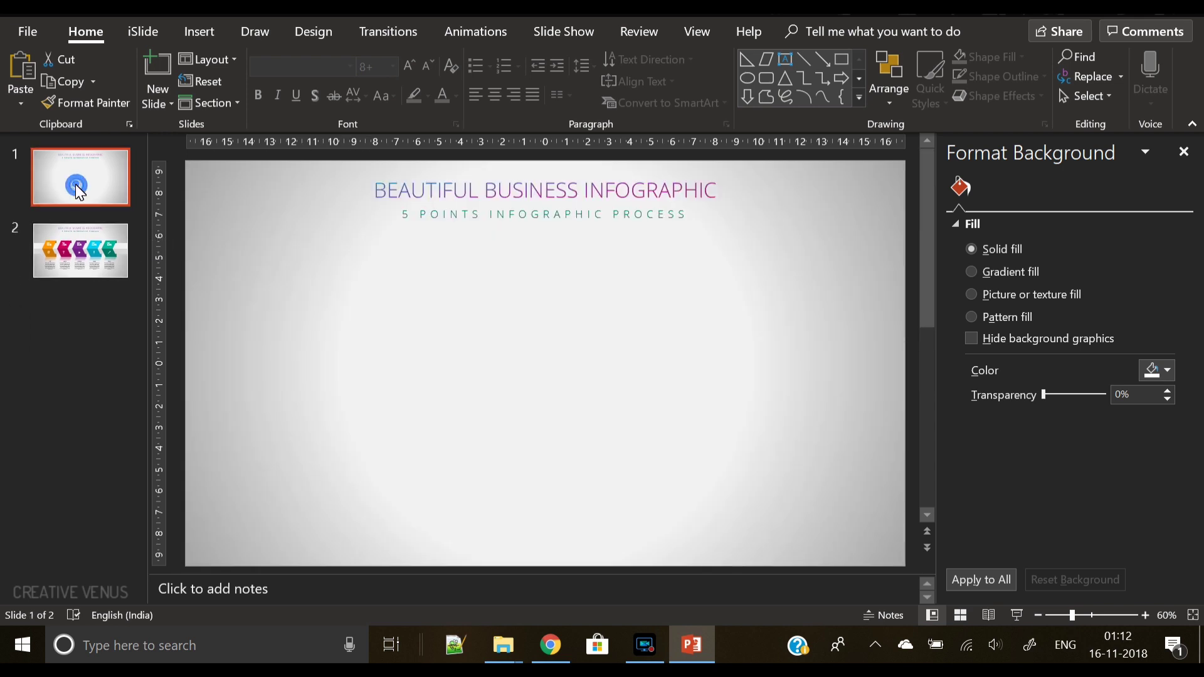
{"action": "right_click", "coordinate": [76, 184]}
{"action": "left_click", "coordinate": [145, 323]}
Delete the title and subtitle on slide 2, then restore them.
{"action": "left_click", "coordinate": [454, 193]}
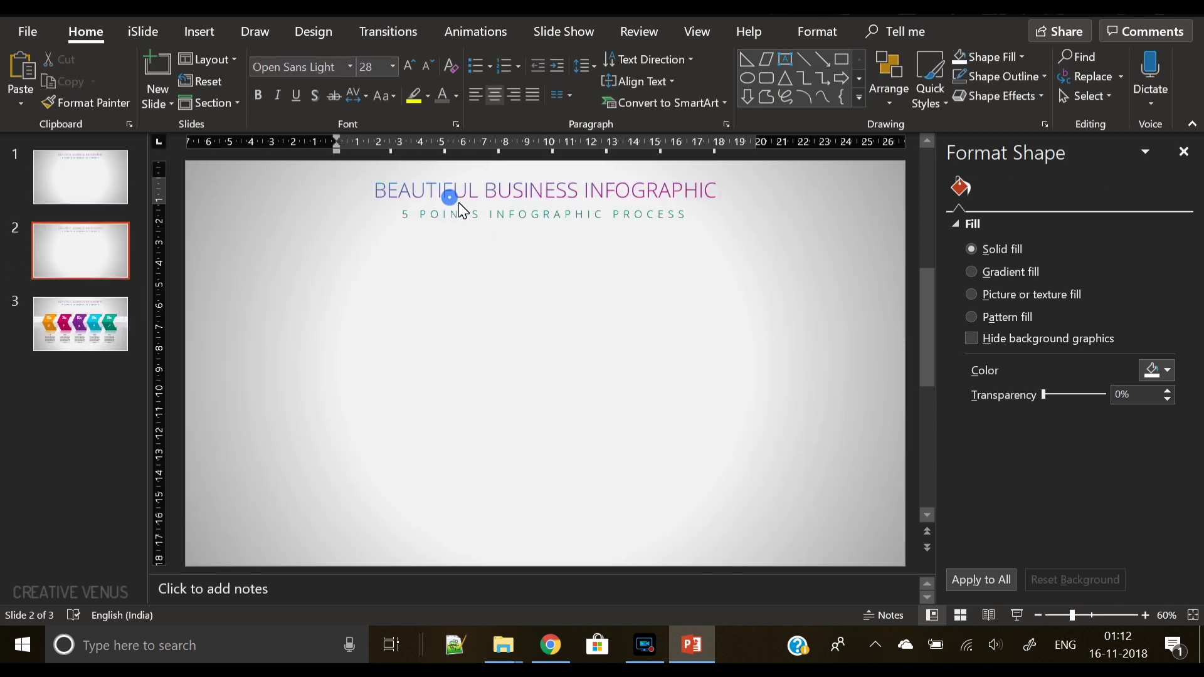
{"action": "left_click", "coordinate": [472, 216]}
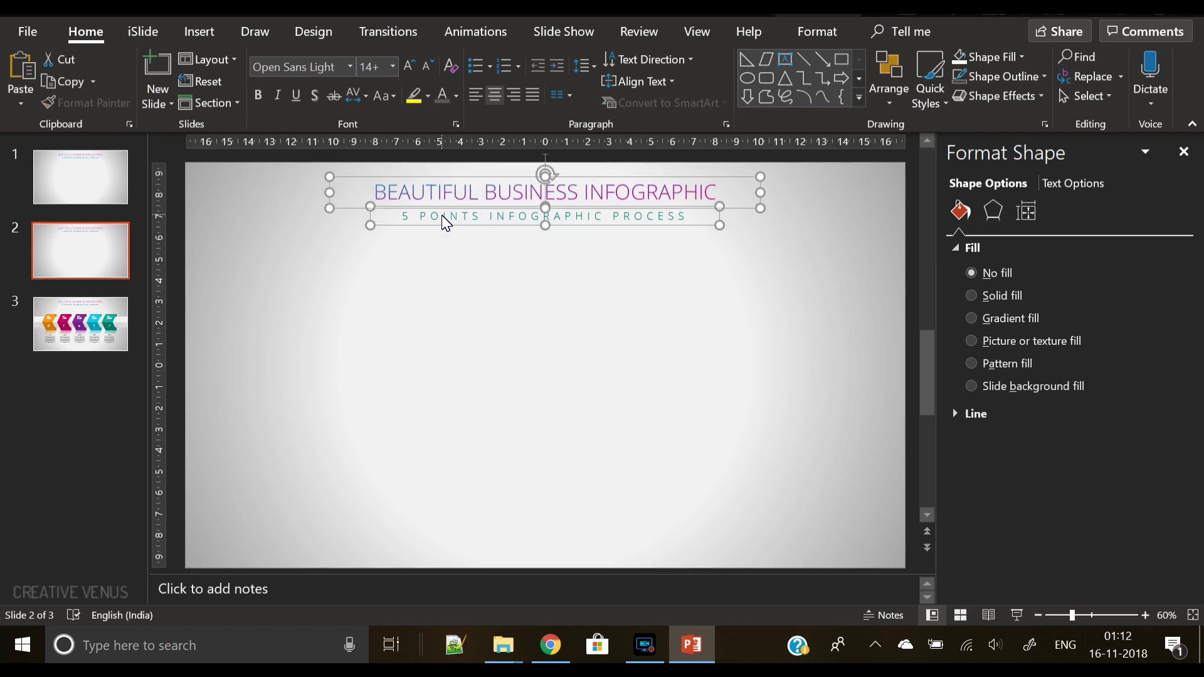
{"action": "key", "text": "Delete"}
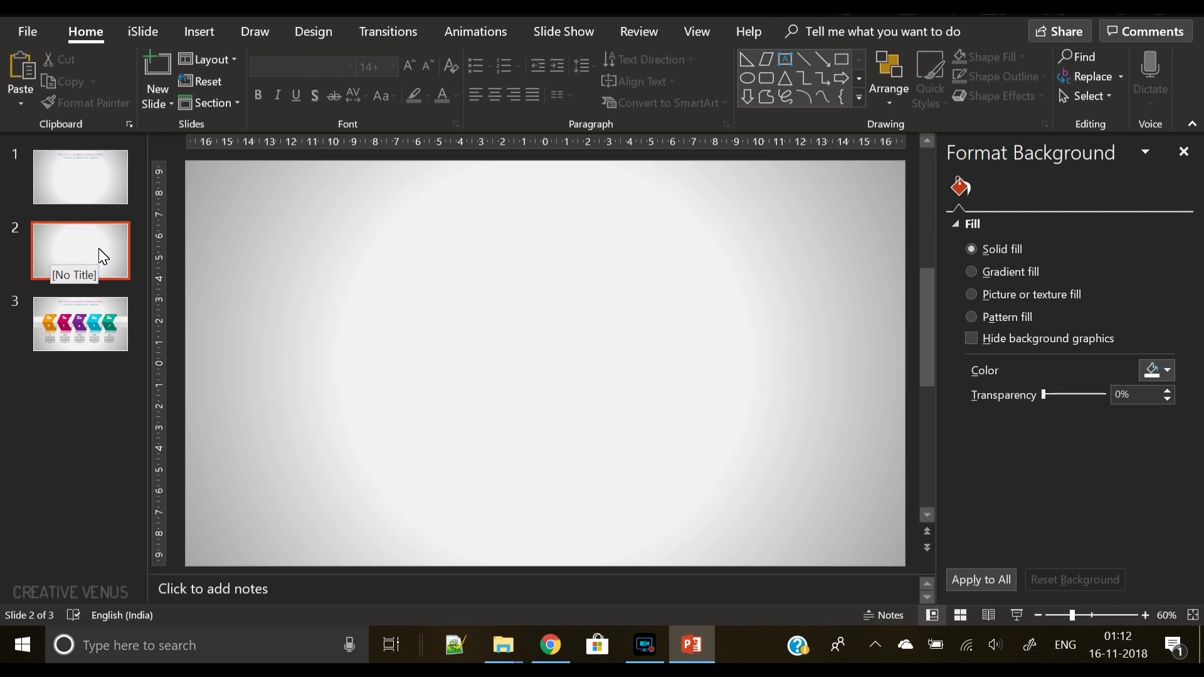
{"action": "key", "text": "ctrl+z"}
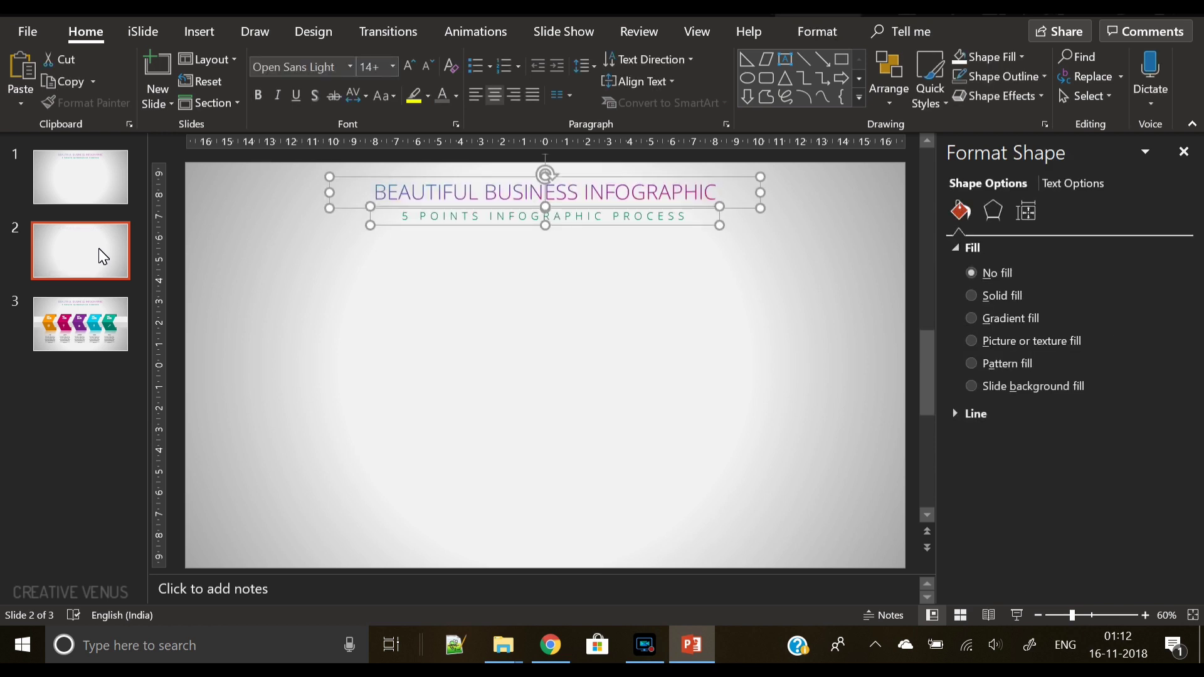
{"action": "left_click", "coordinate": [103, 257]}
Nudge slide 1's title and subtitle right until they sit past the slide edge.
{"action": "left_click", "coordinate": [92, 178]}
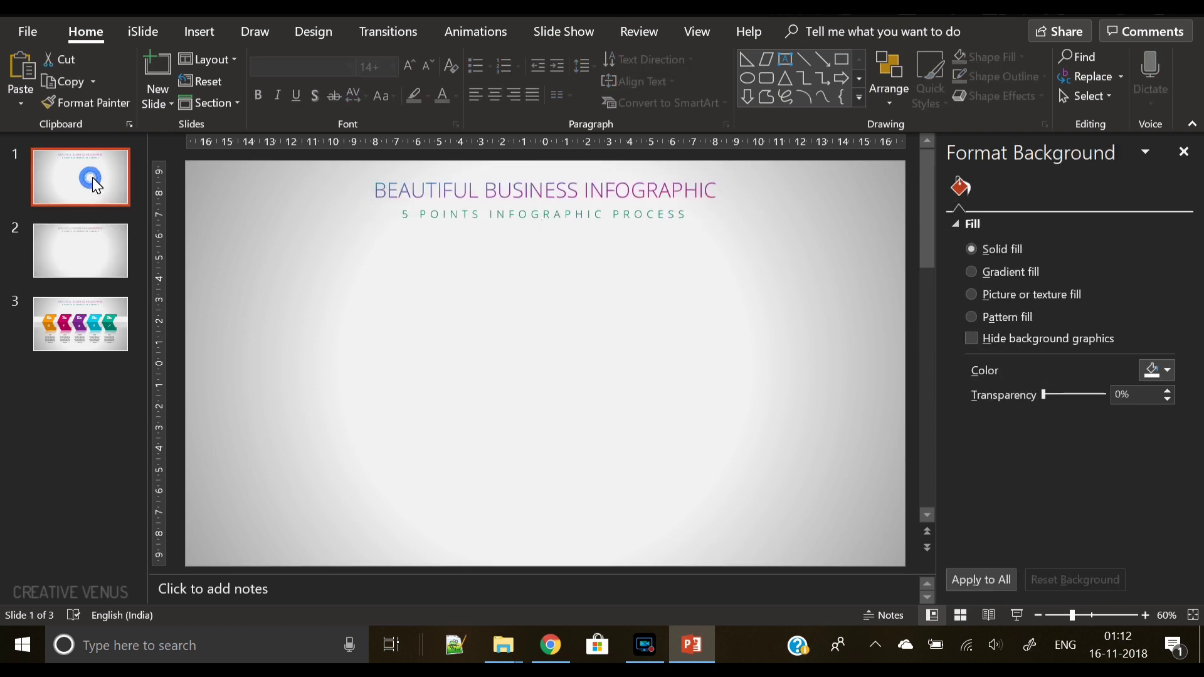
{"action": "left_click", "coordinate": [457, 227]}
{"action": "left_click", "coordinate": [471, 223]}
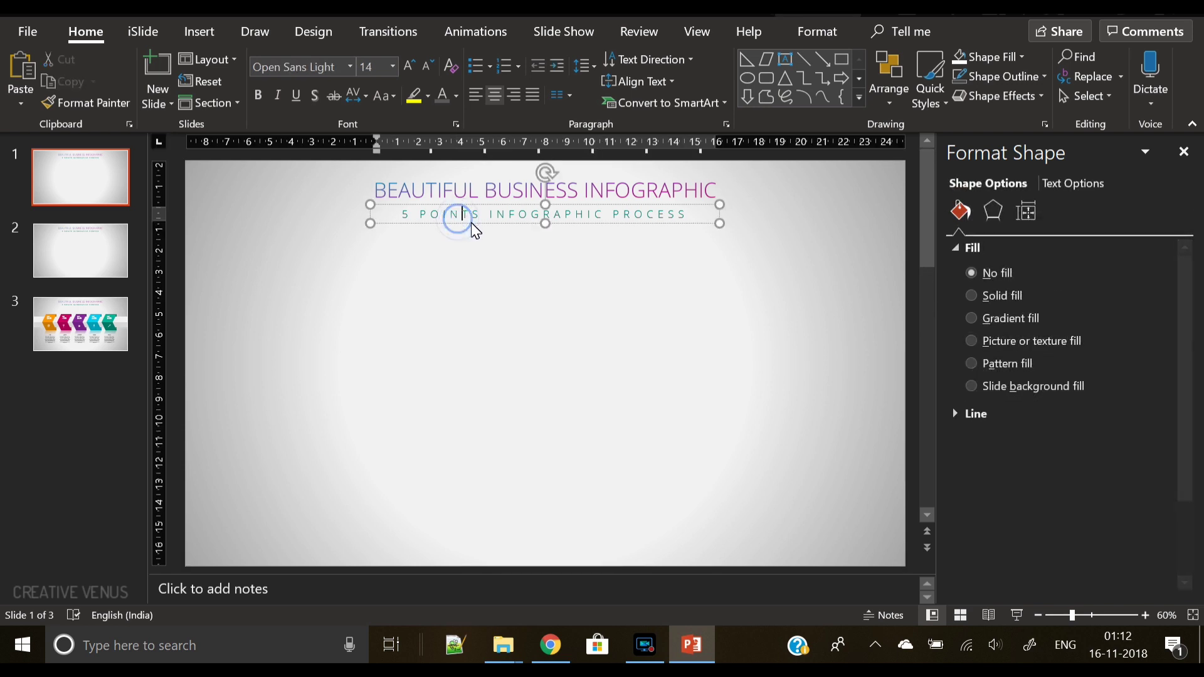
{"action": "left_click", "coordinate": [463, 195], "text": "shift"}
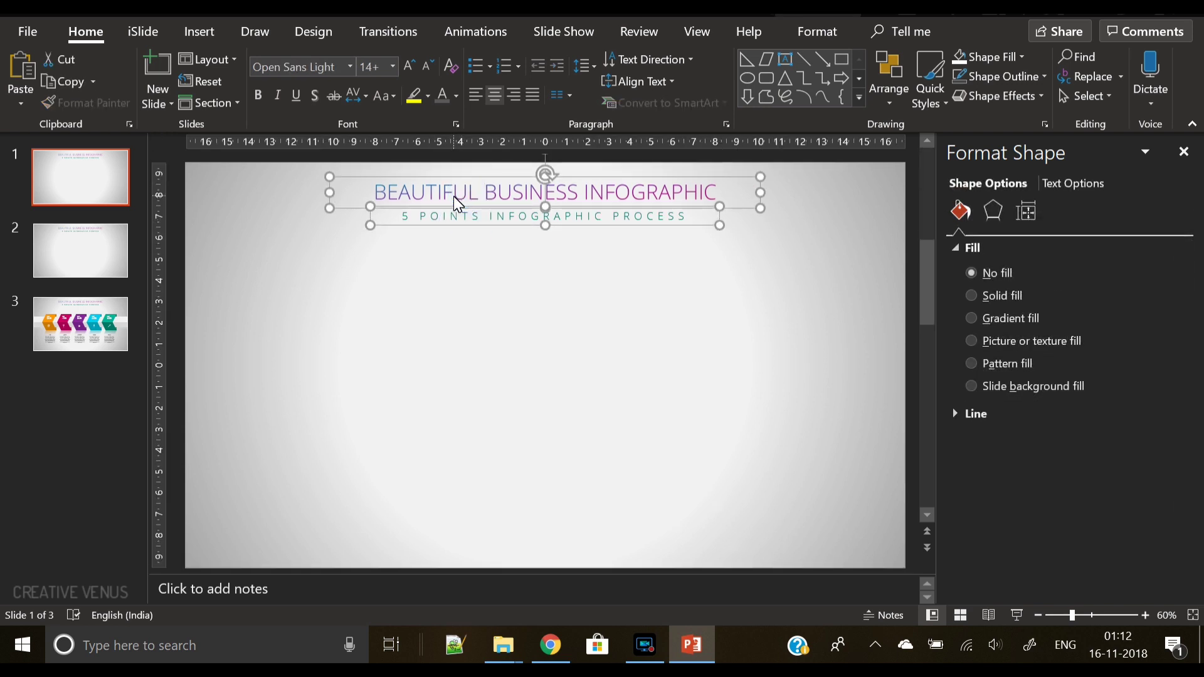
{"action": "key", "text": "Right"}
{"action": "key", "text": "Right"}
{"action": "key", "text": "Right"}
{"action": "key", "text": "Right"}
{"action": "key", "text": "Right"}
{"action": "key", "text": "Right"}
{"action": "key", "text": "Right"}
{"action": "key", "text": "Right"}
{"action": "key", "text": "Right"}
{"action": "key", "text": "Right"}
{"action": "key", "text": "Right"}
{"action": "key", "text": "Right"}
{"action": "key", "text": "Right"}
{"action": "key", "text": "Right"}
{"action": "key", "text": "Right"}
{"action": "key", "text": "Right"}
{"action": "key", "text": "Right"}
{"action": "key", "text": "Right"}
{"action": "key", "text": "Right"}
{"action": "key", "text": "Right"}
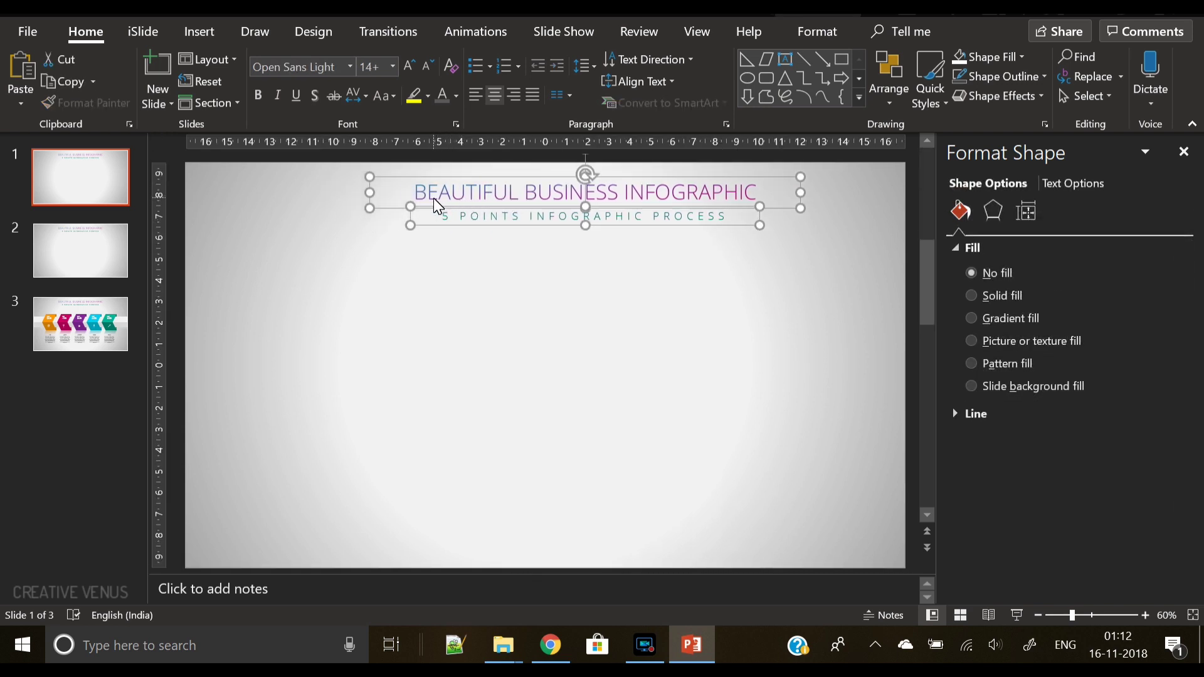
{"action": "key", "text": "Right"}
{"action": "key", "text": "Right"}
{"action": "key", "text": "Right"}
{"action": "key", "text": "Right"}
{"action": "key", "text": "Right"}
{"action": "key", "text": "Right"}
{"action": "key", "text": "Right"}
{"action": "key", "text": "Right"}
{"action": "key", "text": "Right"}
{"action": "key", "text": "Right"}
{"action": "key", "text": "Right"}
{"action": "key", "text": "Right"}
{"action": "key", "text": "Right"}
{"action": "key", "text": "Right"}
{"action": "key", "text": "Right"}
{"action": "key", "text": "Right"}
{"action": "key", "text": "Right"}
{"action": "key", "text": "Right"}
{"action": "key", "text": "Right"}
{"action": "key", "text": "Right"}
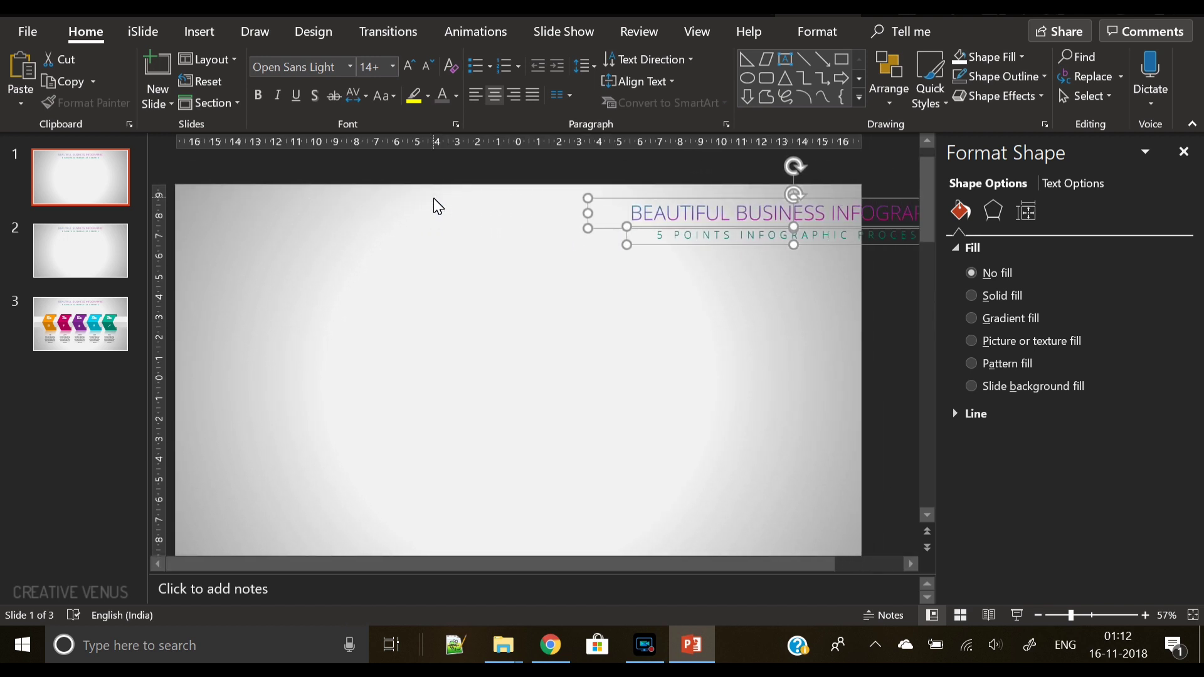
{"action": "key", "text": "Right"}
{"action": "key", "text": "Right"}
{"action": "key", "text": "Right"}
{"action": "key", "text": "Right"}
{"action": "key", "text": "Right"}
{"action": "key", "text": "Right"}
{"action": "key", "text": "Right"}
{"action": "key", "text": "Right"}
{"action": "key", "text": "Right"}
{"action": "key", "text": "Right"}
{"action": "key", "text": "Right"}
{"action": "key", "text": "Right"}
{"action": "key", "text": "Right"}
{"action": "key", "text": "Right"}
{"action": "key", "text": "Right"}
{"action": "key", "text": "Right"}
{"action": "key", "text": "Right"}
{"action": "key", "text": "Right"}
{"action": "key", "text": "Right"}
{"action": "key", "text": "Right"}
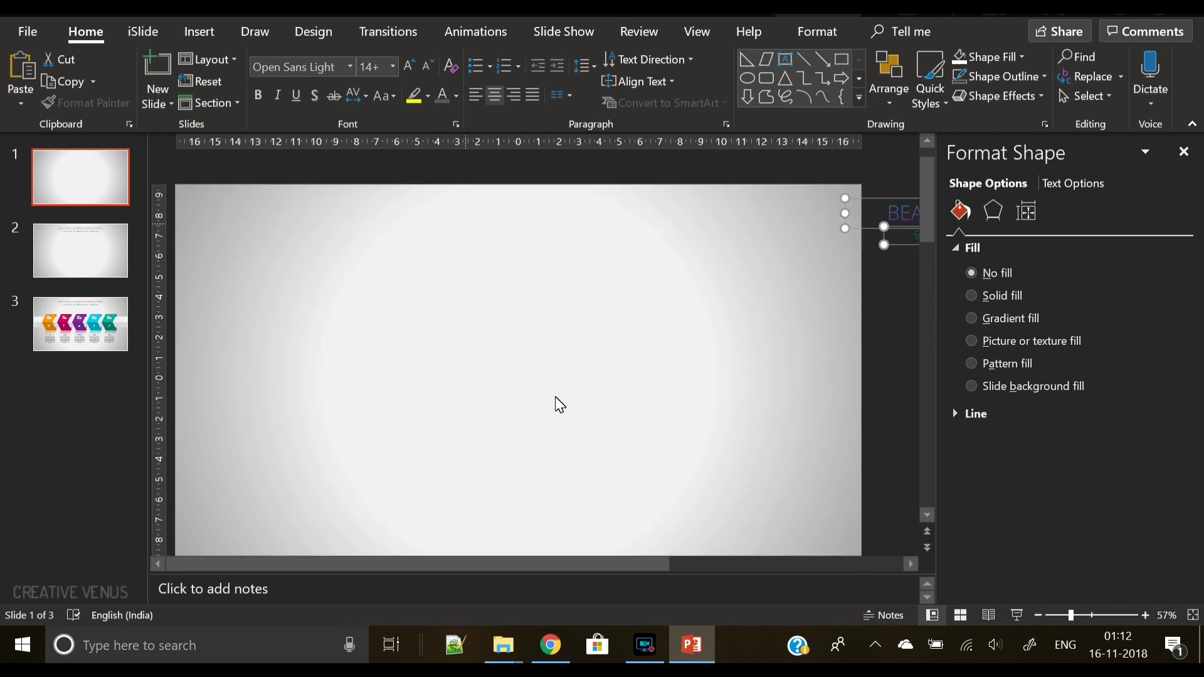
{"action": "left_click", "coordinate": [72, 183]}
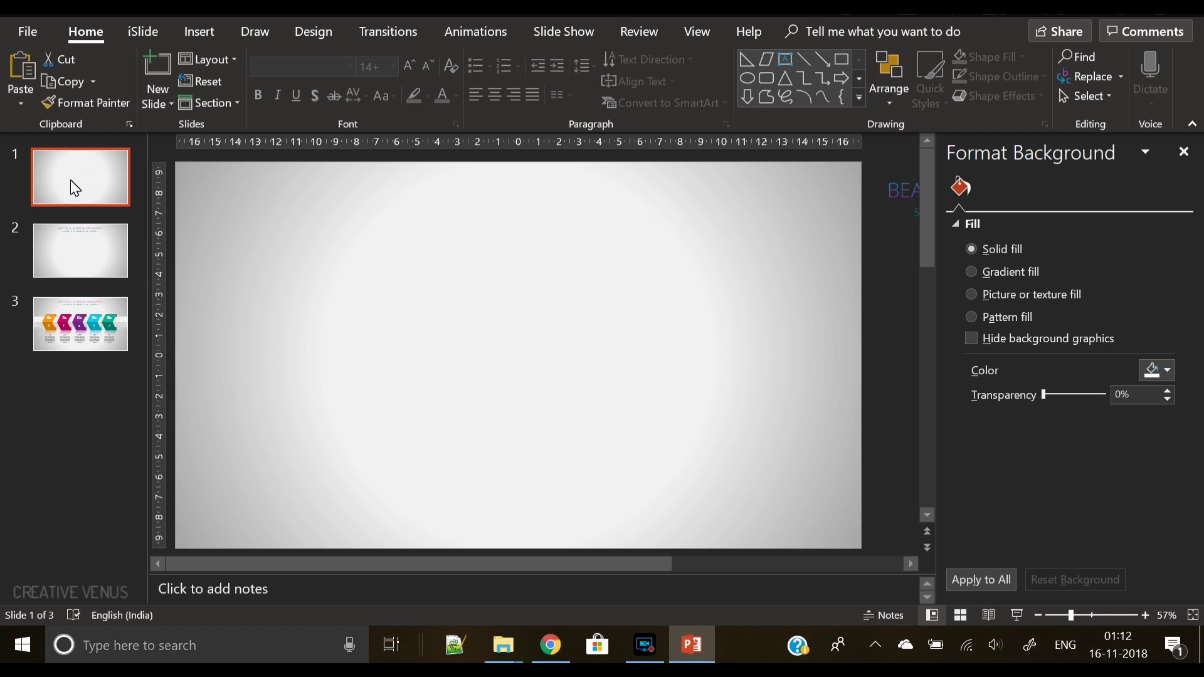
{"action": "key", "text": "ctrl+a"}
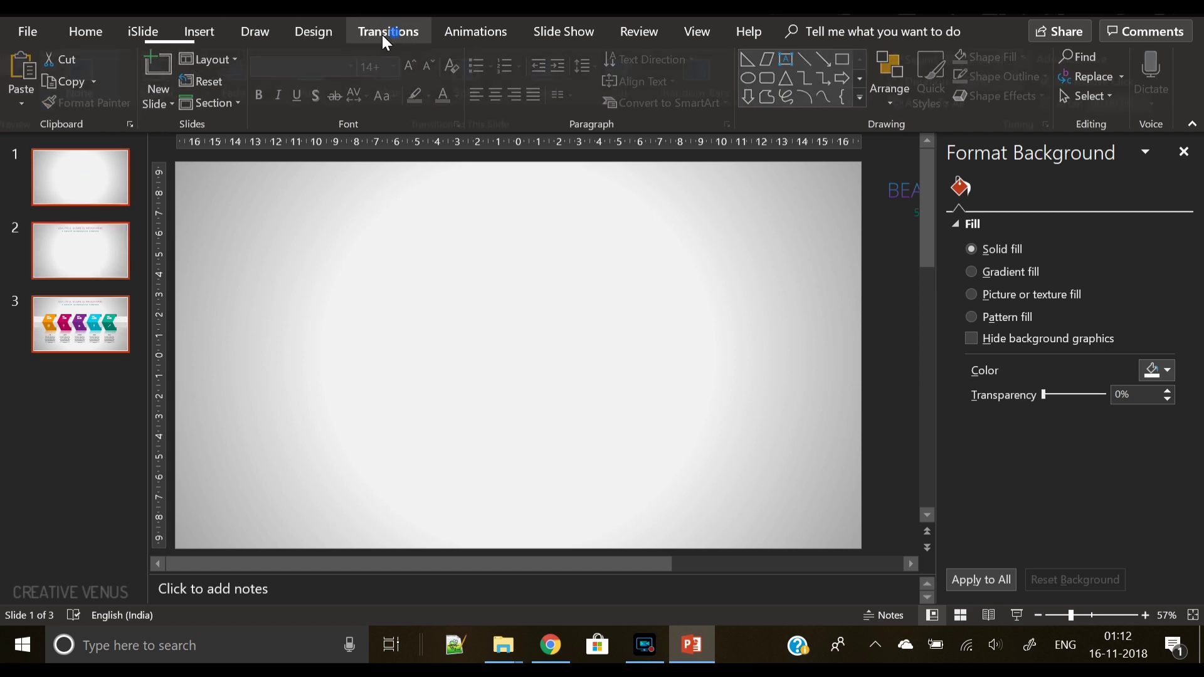
Apply the Morph transition to the three selected slides.
{"action": "left_click", "coordinate": [384, 33]}
{"action": "left_click", "coordinate": [170, 80]}
{"action": "left_click", "coordinate": [70, 201]}
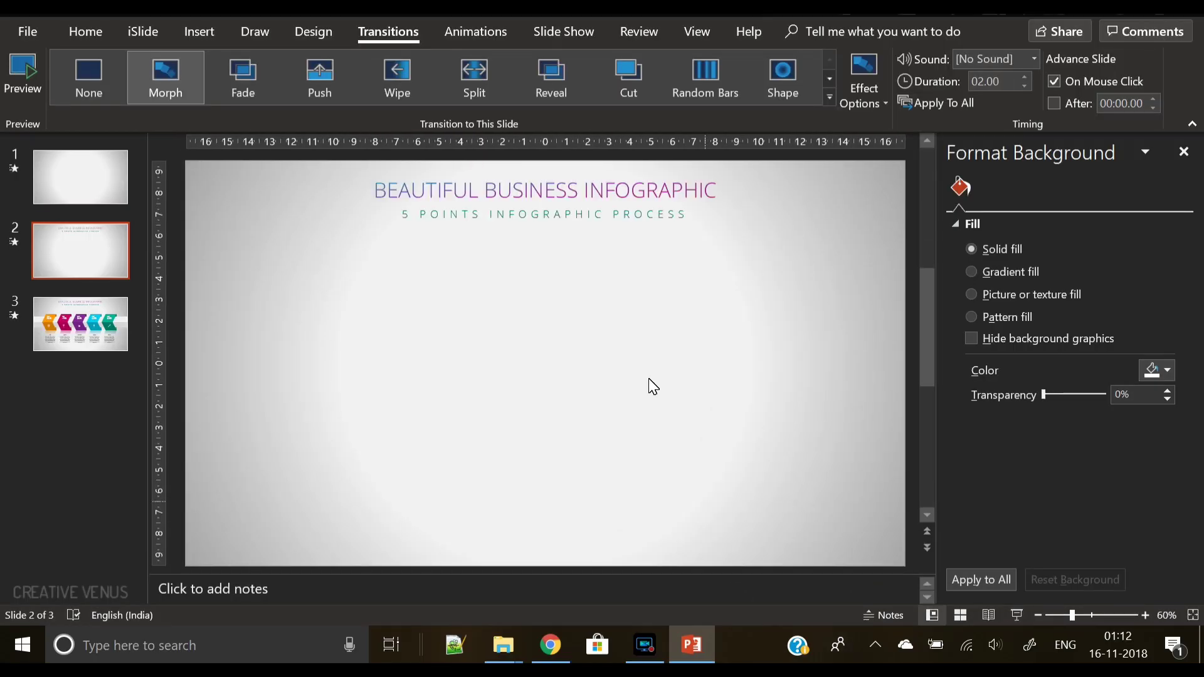
Duplicate slide 3, then delete its chevrons, icons and text, leaving only the grey bars.
{"action": "left_click", "coordinate": [88, 310]}
{"action": "right_click", "coordinate": [86, 310]}
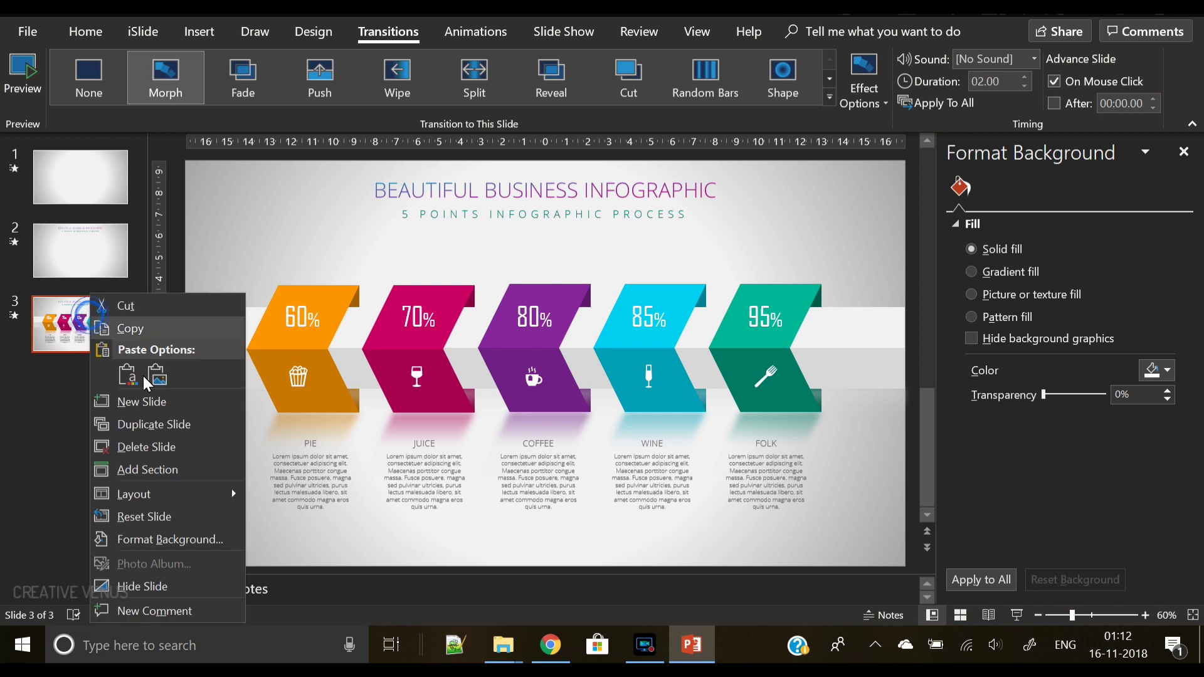
{"action": "left_click", "coordinate": [158, 423]}
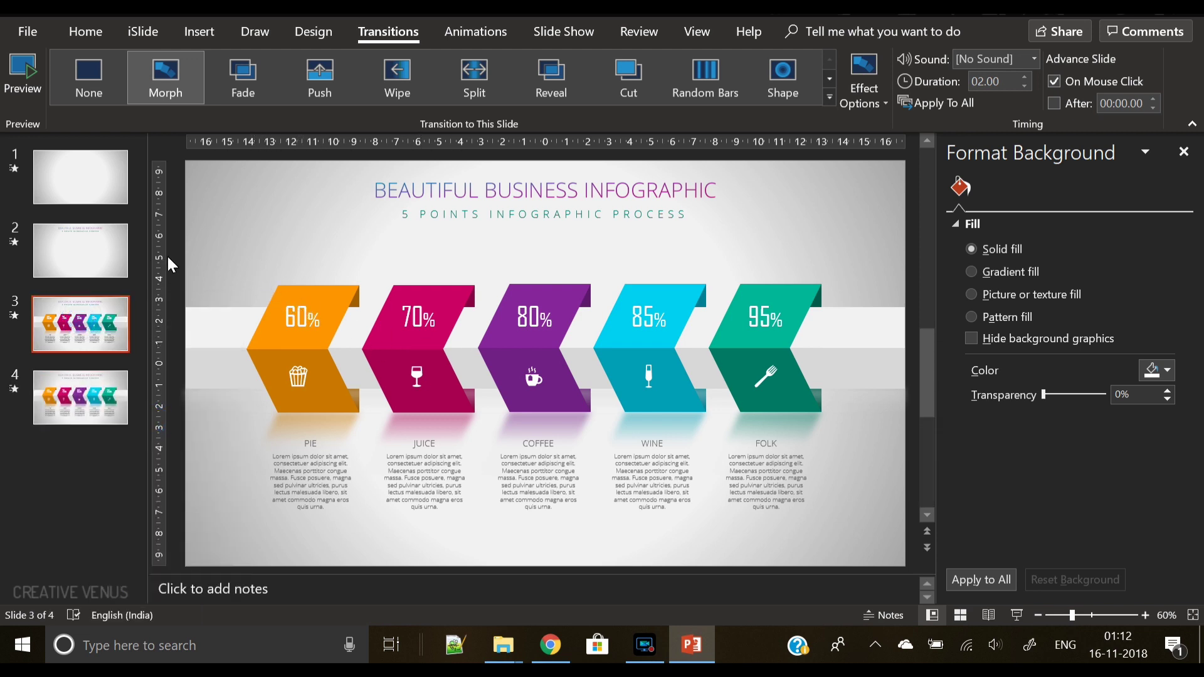
{"action": "left_click_drag", "start_coordinate": [174, 254], "coordinate": [838, 535]}
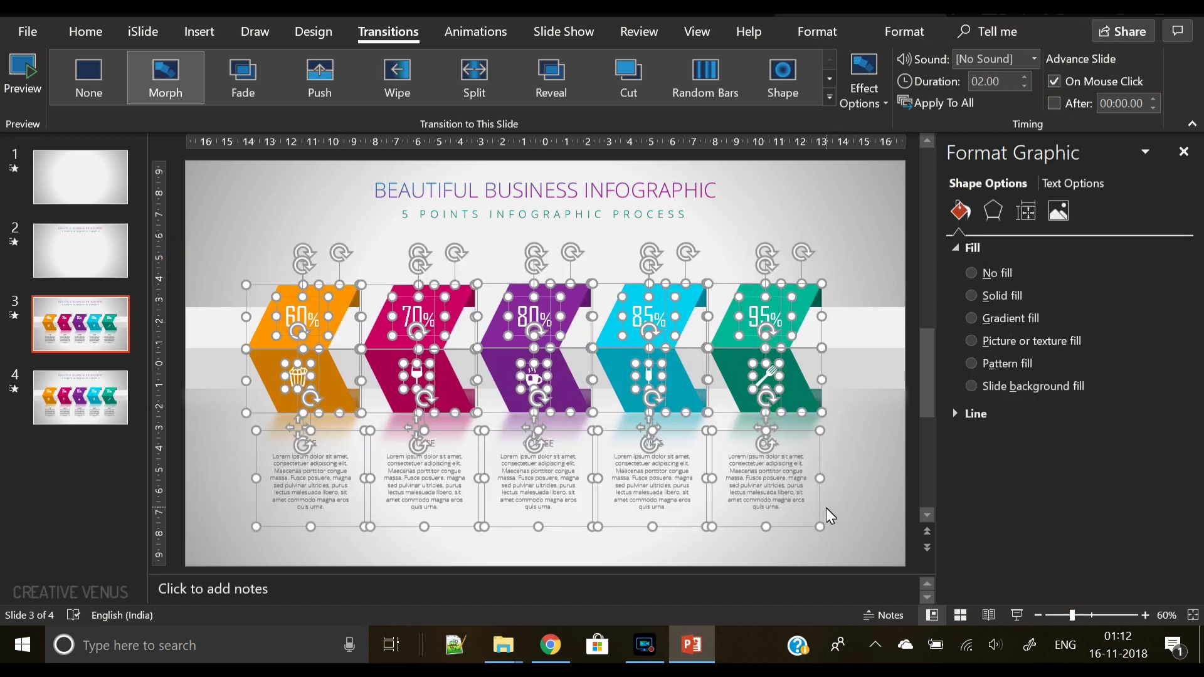
{"action": "key", "text": "Delete"}
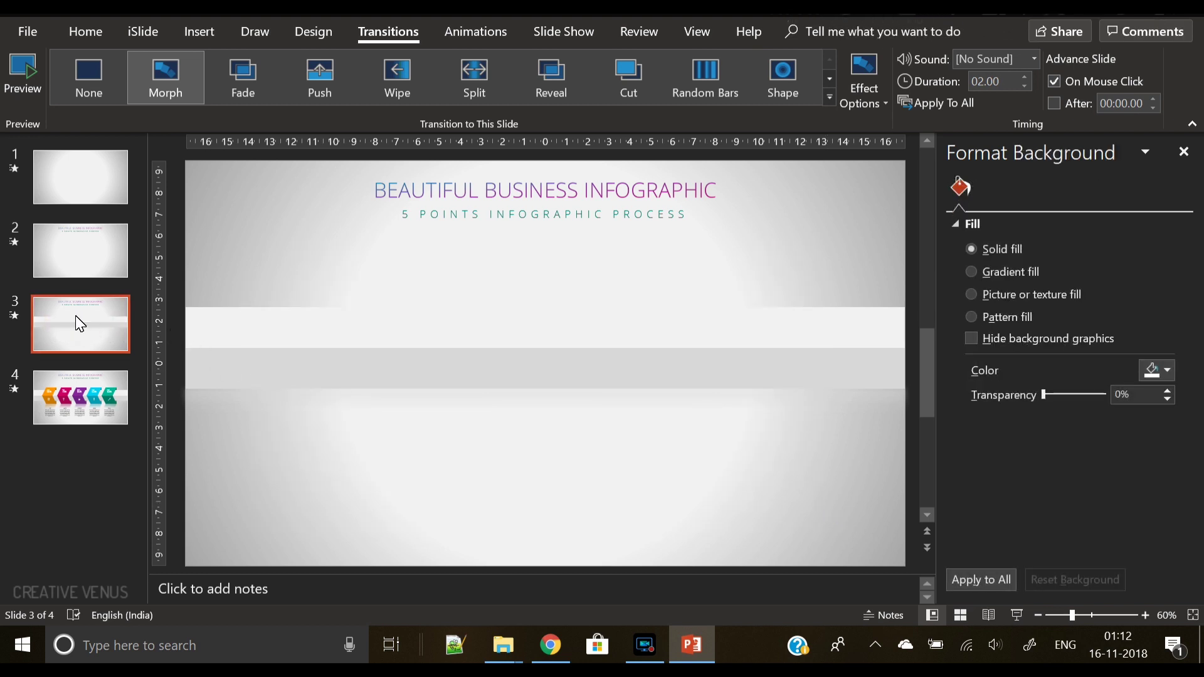
Paste the two grey bars onto slide 2 and nudge them just off its left edge.
{"action": "left_click", "coordinate": [285, 333]}
{"action": "left_click", "coordinate": [285, 368], "text": "shift"}
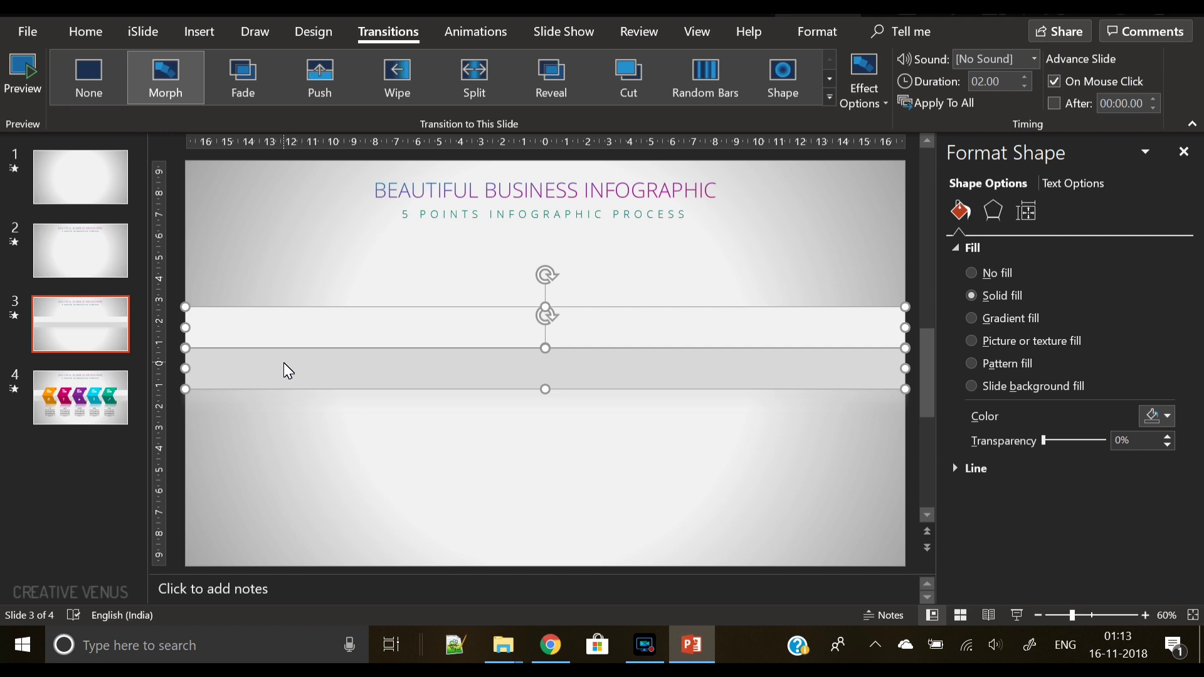
{"action": "left_click", "coordinate": [54, 247]}
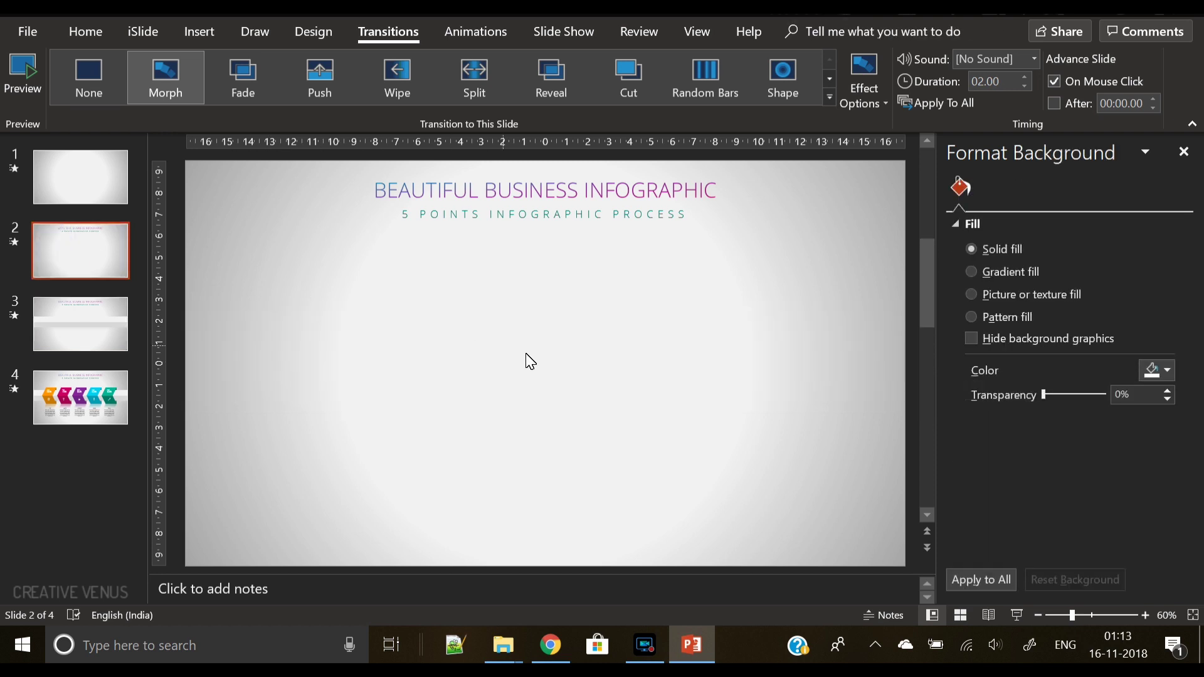
{"action": "key", "text": "ctrl+v"}
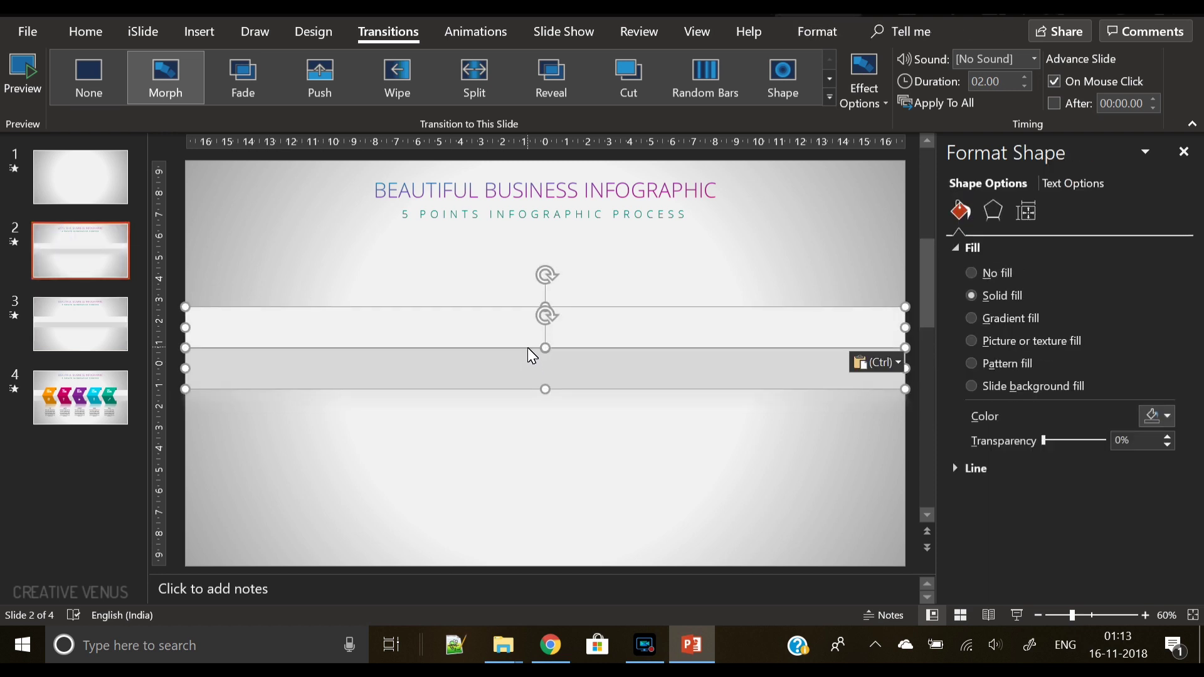
{"action": "scroll", "coordinate": [533, 356], "scroll_direction": "down", "scroll_amount": 1}
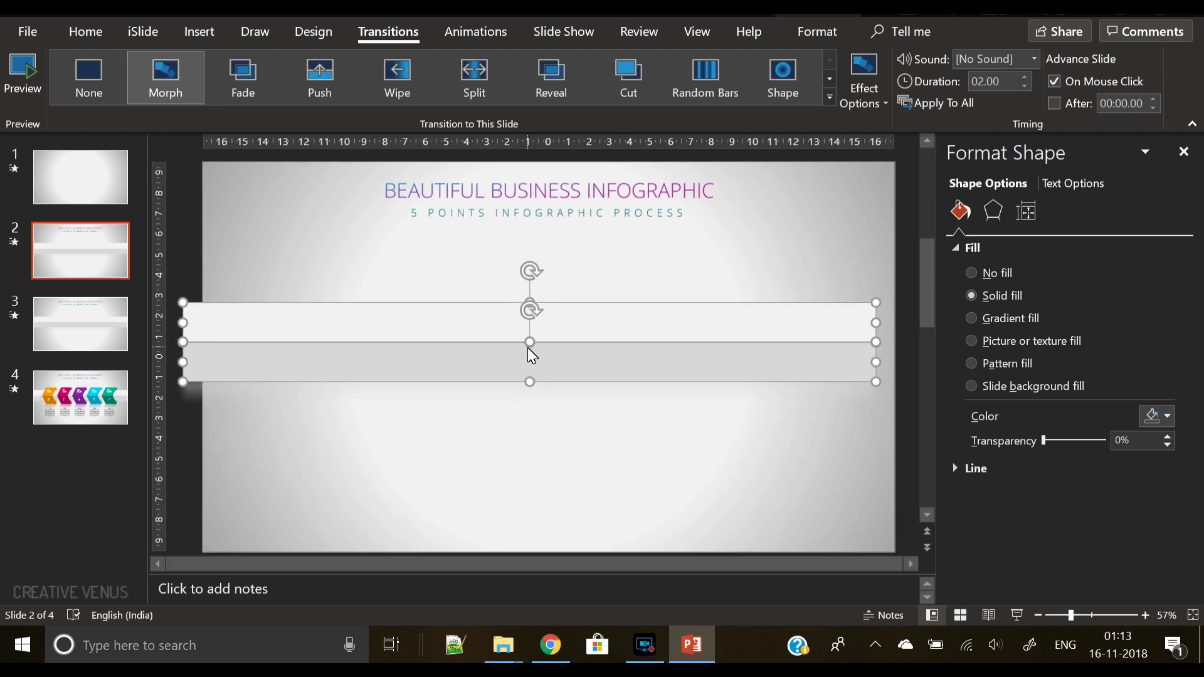
{"action": "key", "text": "Left"}
{"action": "key", "text": "Left"}
{"action": "key", "text": "Left"}
{"action": "key", "text": "Left"}
{"action": "key", "text": "Left"}
{"action": "key", "text": "Left"}
{"action": "key", "text": "Left"}
{"action": "key", "text": "Left"}
{"action": "key", "text": "Left"}
{"action": "key", "text": "Left"}
{"action": "key", "text": "Left"}
{"action": "key", "text": "Left"}
{"action": "key", "text": "Left"}
{"action": "key", "text": "Left"}
{"action": "key", "text": "Left"}
{"action": "key", "text": "Left"}
{"action": "key", "text": "Left"}
{"action": "key", "text": "Left"}
{"action": "key", "text": "Left"}
{"action": "key", "text": "Left"}
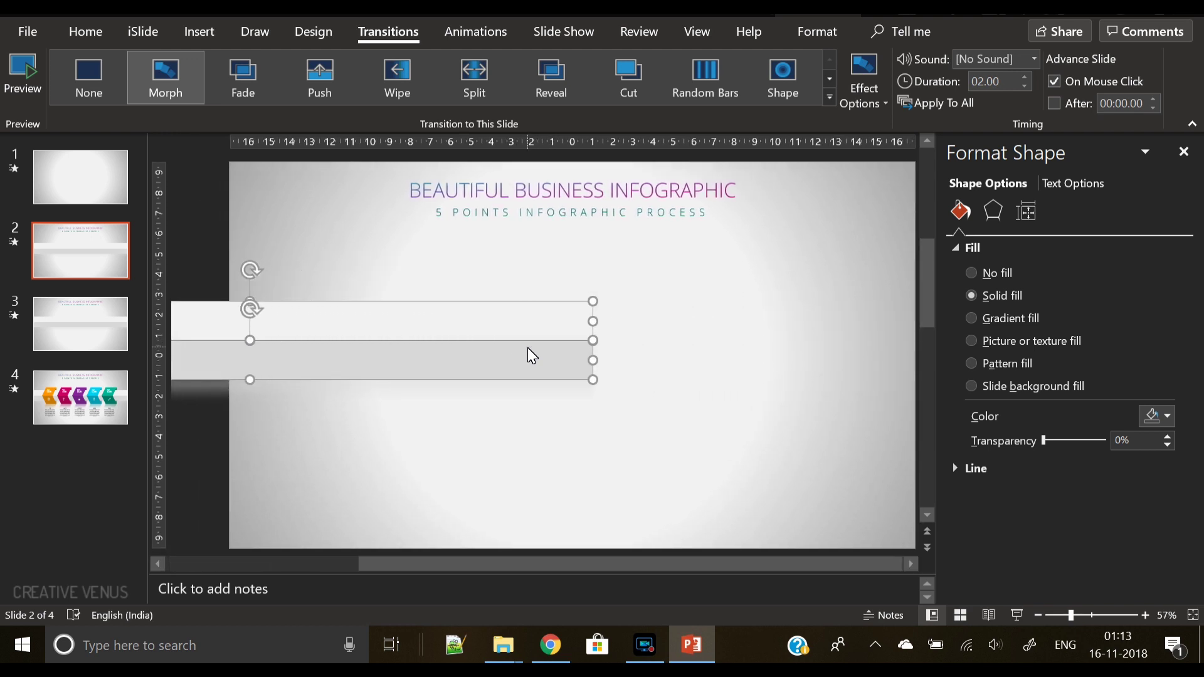
{"action": "key", "text": "Left"}
{"action": "key", "text": "Left"}
{"action": "key", "text": "Left"}
{"action": "key", "text": "Left"}
{"action": "key", "text": "Left"}
{"action": "key", "text": "Left"}
{"action": "key", "text": "Left"}
{"action": "key", "text": "Left"}
{"action": "key", "text": "Left"}
{"action": "key", "text": "Left"}
{"action": "key", "text": "Left"}
{"action": "key", "text": "Left"}
{"action": "key", "text": "Left"}
{"action": "key", "text": "Left"}
{"action": "key", "text": "Left"}
{"action": "key", "text": "Left"}
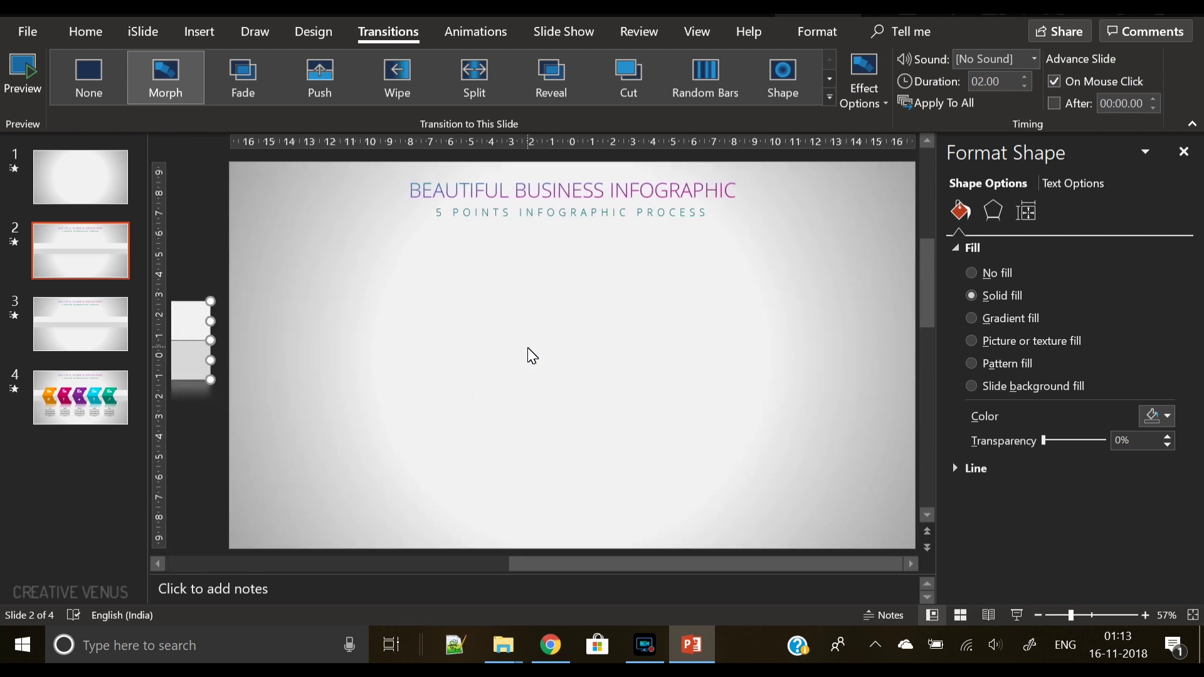
{"action": "left_click", "coordinate": [99, 344]}
{"action": "left_click", "coordinate": [84, 390]}
Duplicate slide 4 to create slide 5.
{"action": "right_click", "coordinate": [84, 390]}
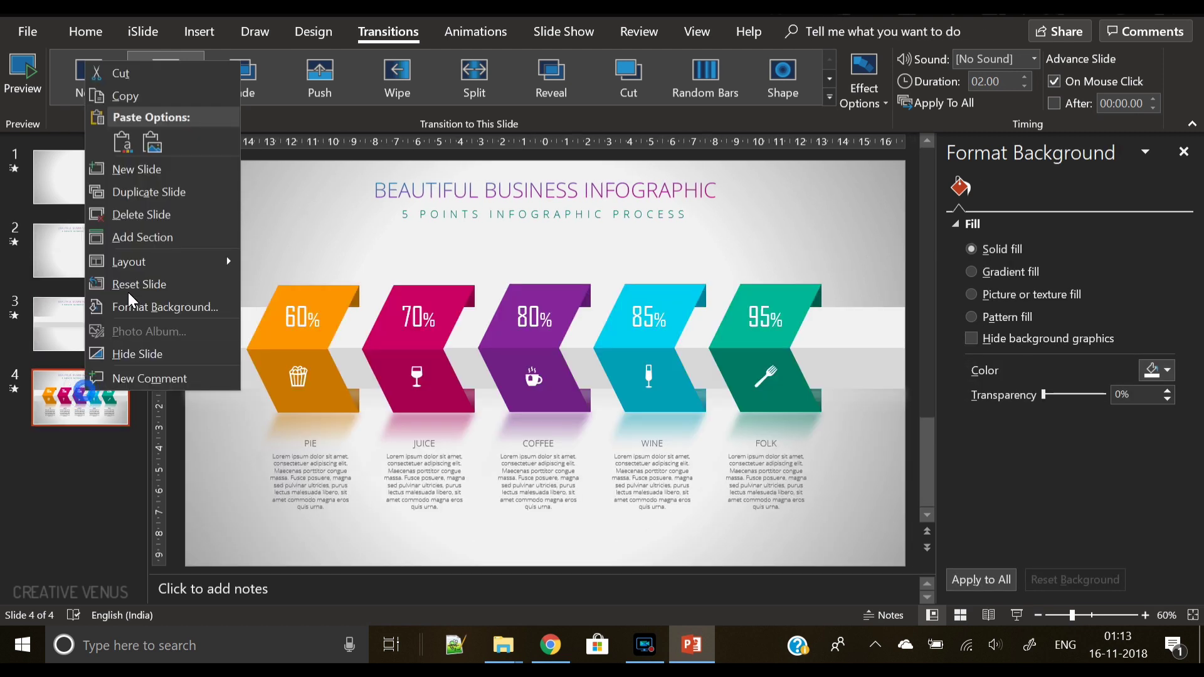
{"action": "left_click", "coordinate": [138, 189]}
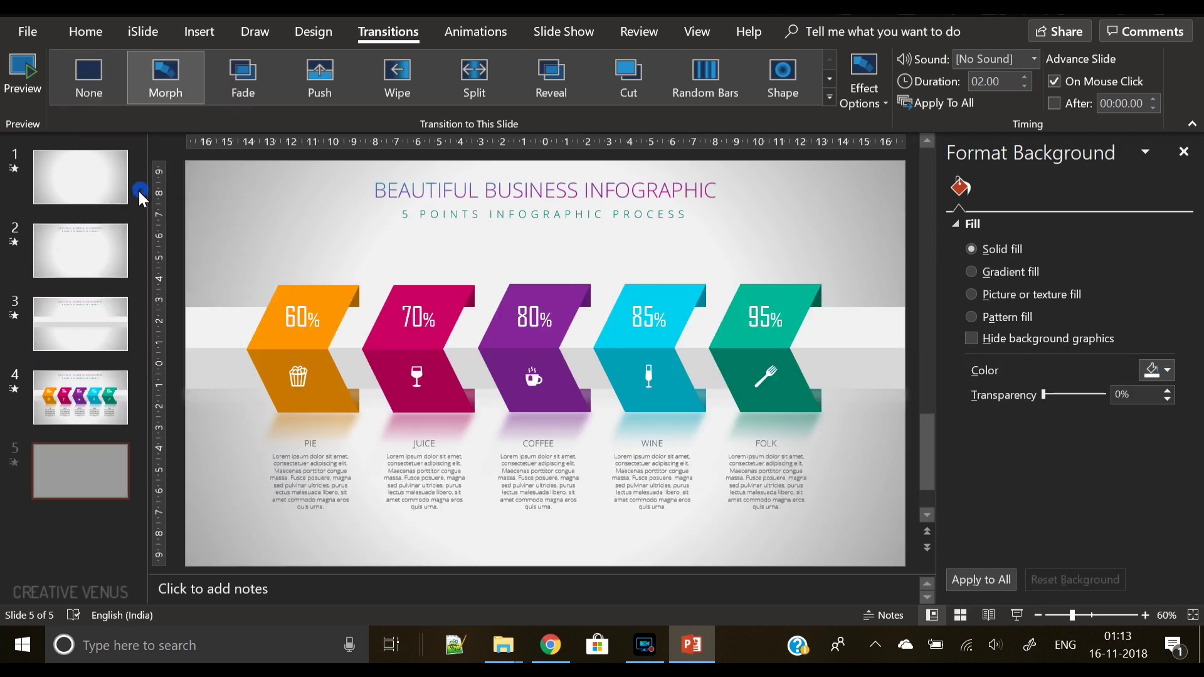
{"action": "left_click", "coordinate": [68, 407]}
Delete the four right-hand chevrons and the JUICE chevron from slide 4, selecting the orange PIE group.
{"action": "left_click_drag", "start_coordinate": [403, 569], "coordinate": [841, 243]}
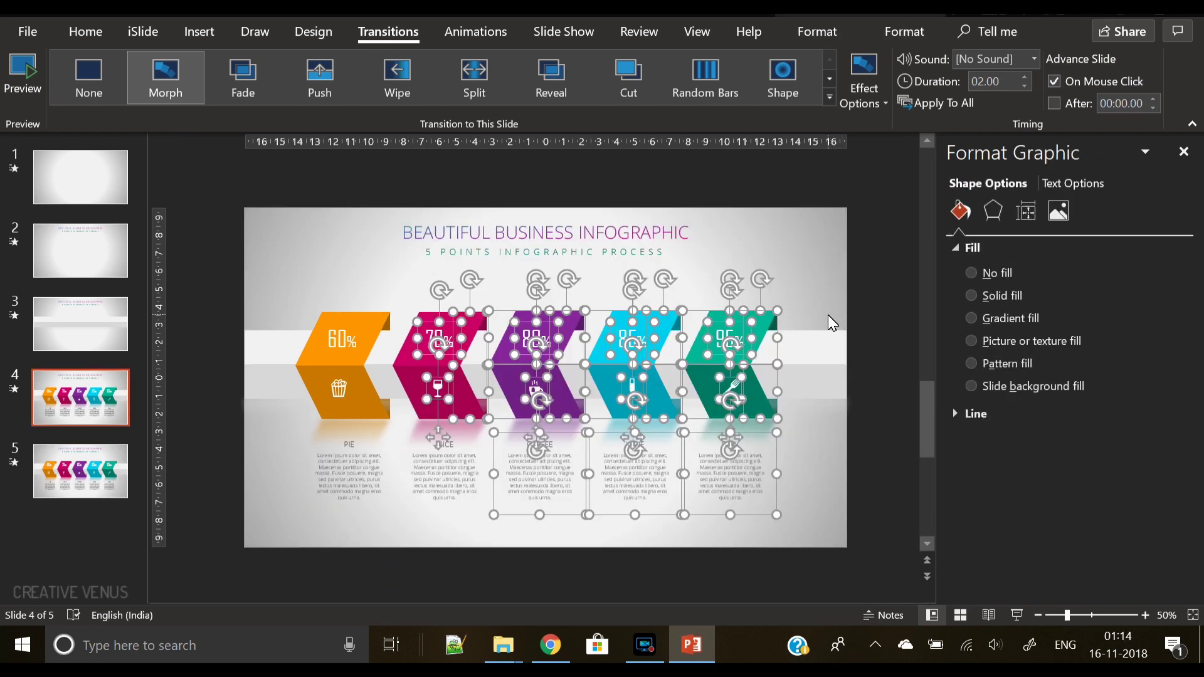
{"action": "key", "text": "Delete"}
{"action": "left_click_drag", "start_coordinate": [387, 576], "coordinate": [577, 267]}
{"action": "key", "text": "Delete"}
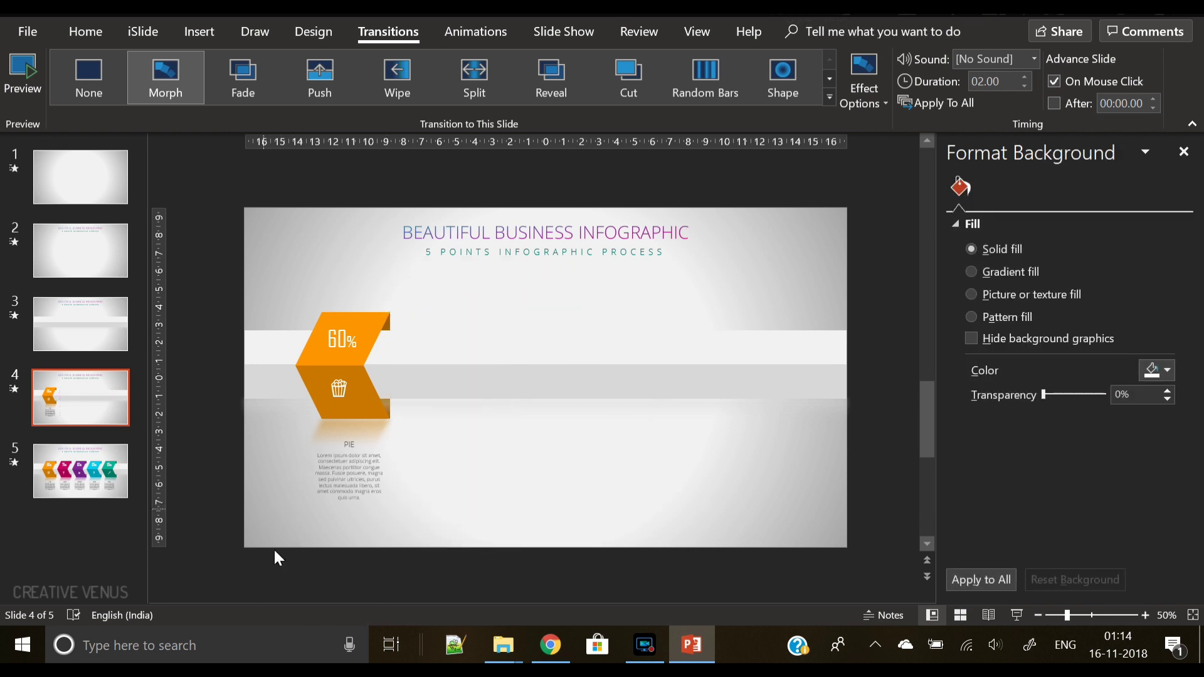
{"action": "left_click_drag", "start_coordinate": [284, 569], "coordinate": [481, 282]}
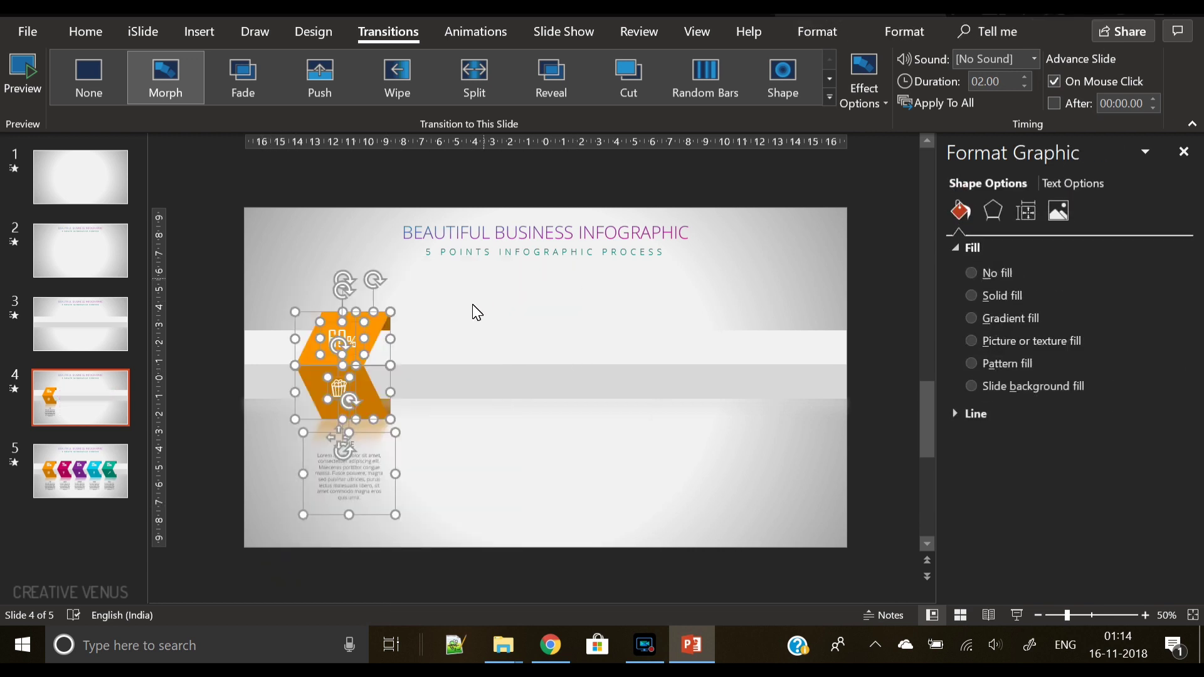
Paste the orange 60% PIE chevron onto slide 3 and nudge it just past the right edge.
{"action": "left_click", "coordinate": [80, 324]}
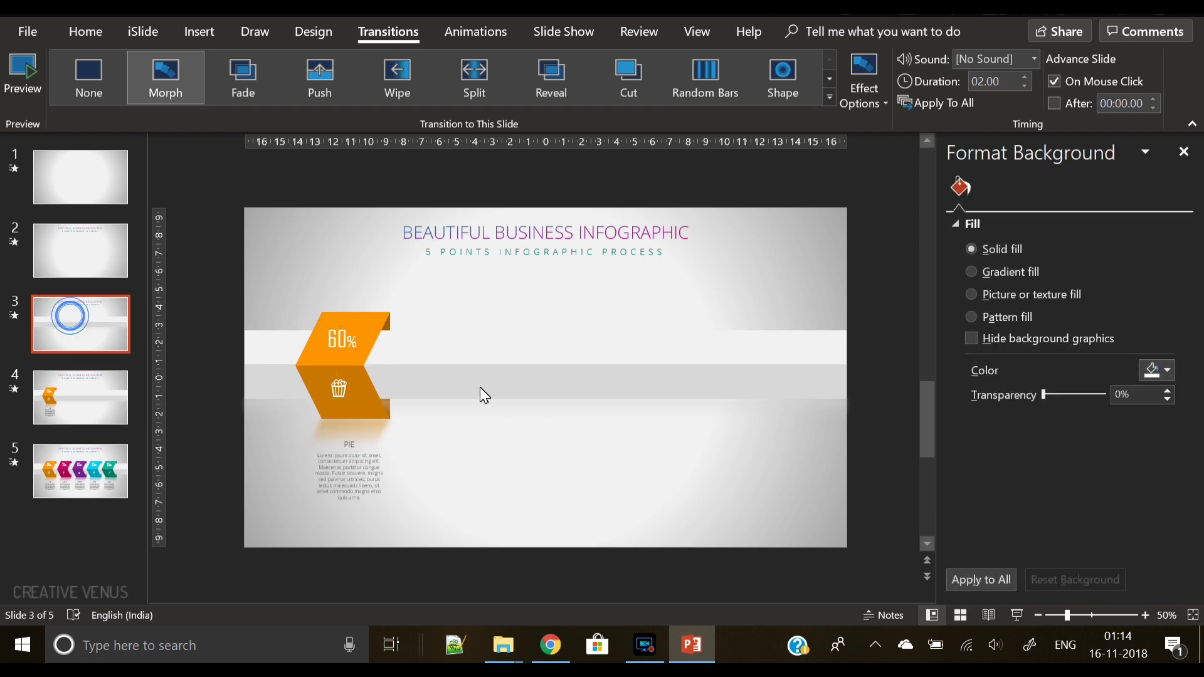
{"action": "key", "text": "ctrl+v"}
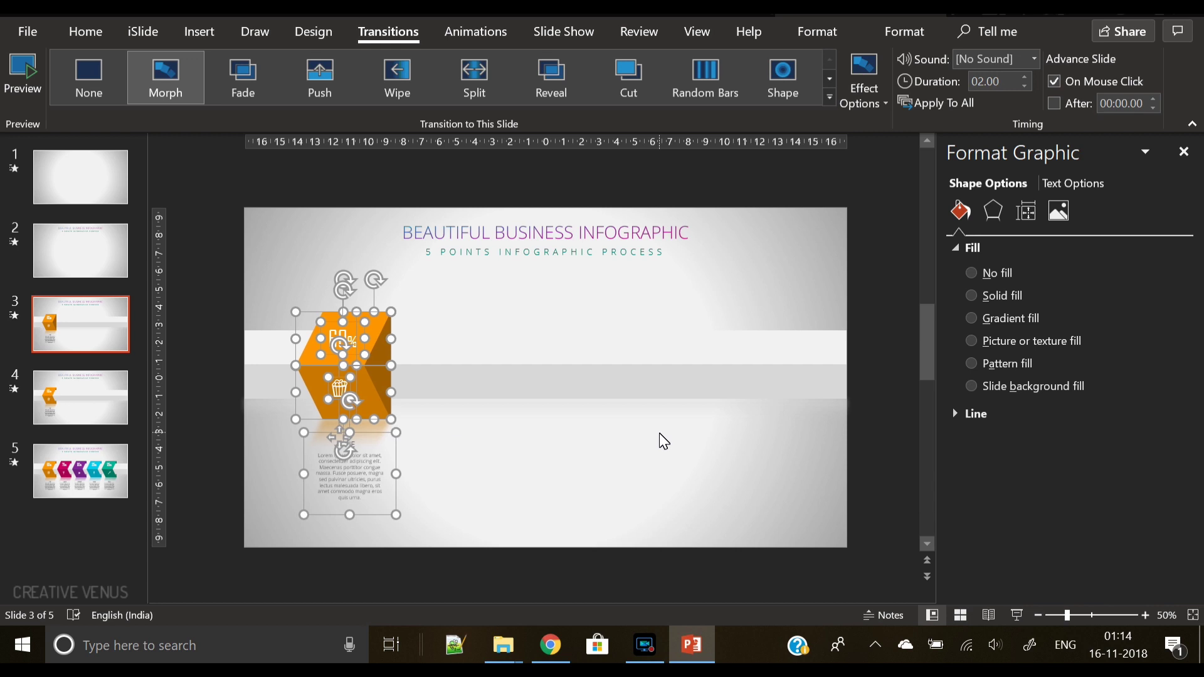
{"action": "key", "text": "Right"}
{"action": "key", "text": "Right"}
{"action": "key", "text": "Right"}
{"action": "key", "text": "Right"}
{"action": "key", "text": "Right"}
{"action": "key", "text": "Right"}
{"action": "key", "text": "Right"}
{"action": "key", "text": "Right"}
{"action": "key", "text": "Right"}
{"action": "key", "text": "Right"}
{"action": "key", "text": "Right"}
{"action": "key", "text": "Right"}
{"action": "key", "text": "Right"}
{"action": "key", "text": "Right"}
{"action": "key", "text": "Right"}
{"action": "key", "text": "Right"}
{"action": "key", "text": "Right"}
{"action": "key", "text": "Right"}
{"action": "key", "text": "Right"}
{"action": "key", "text": "Right"}
{"action": "key", "text": "Right"}
{"action": "key", "text": "Right"}
{"action": "key", "text": "Right"}
{"action": "key", "text": "Right"}
{"action": "key", "text": "Right"}
{"action": "key", "text": "Right"}
{"action": "key", "text": "Right"}
{"action": "key", "text": "Right"}
{"action": "key", "text": "Right"}
{"action": "key", "text": "Right"}
{"action": "key", "text": "Right"}
{"action": "key", "text": "Right"}
{"action": "key", "text": "Right"}
{"action": "key", "text": "Right"}
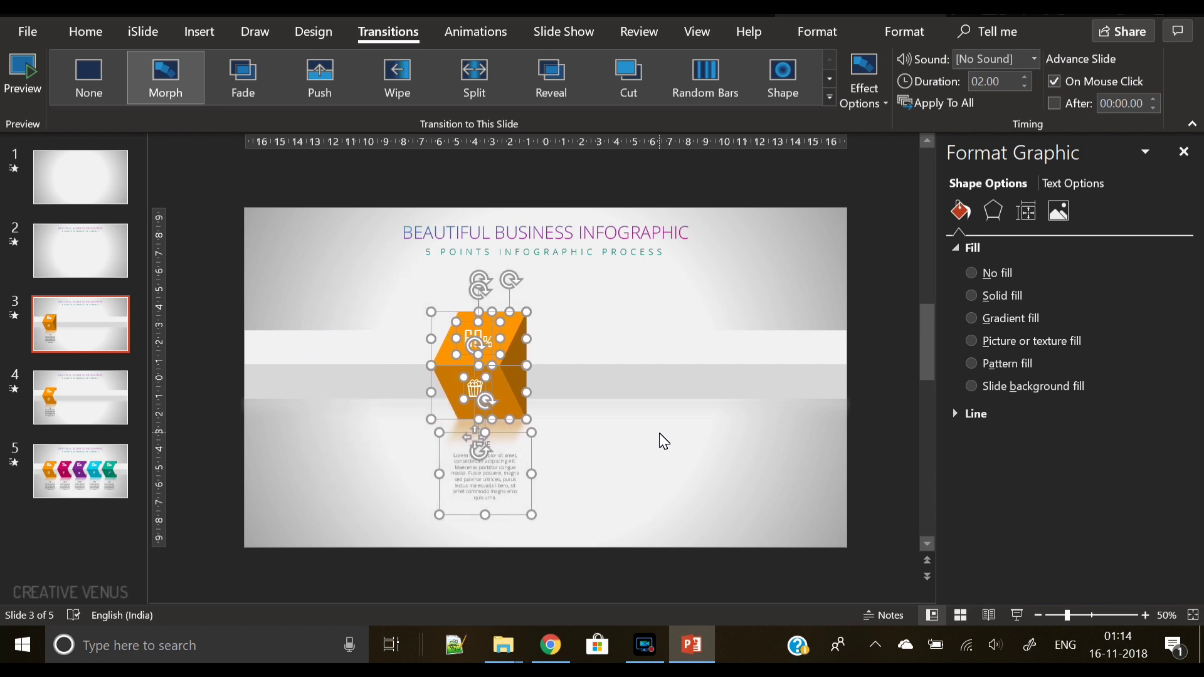
{"action": "key", "text": "Right"}
{"action": "key", "text": "Right"}
{"action": "key", "text": "Right"}
{"action": "key", "text": "Right"}
{"action": "key", "text": "Right"}
{"action": "key", "text": "Right"}
{"action": "key", "text": "Right"}
{"action": "key", "text": "Right"}
{"action": "key", "text": "Right"}
{"action": "key", "text": "Right"}
{"action": "key", "text": "Right"}
{"action": "key", "text": "Right"}
{"action": "key", "text": "Right"}
{"action": "key", "text": "Right"}
{"action": "key", "text": "Right"}
{"action": "key", "text": "Right"}
{"action": "key", "text": "Right"}
{"action": "key", "text": "Right"}
{"action": "key", "text": "Right"}
{"action": "key", "text": "Right"}
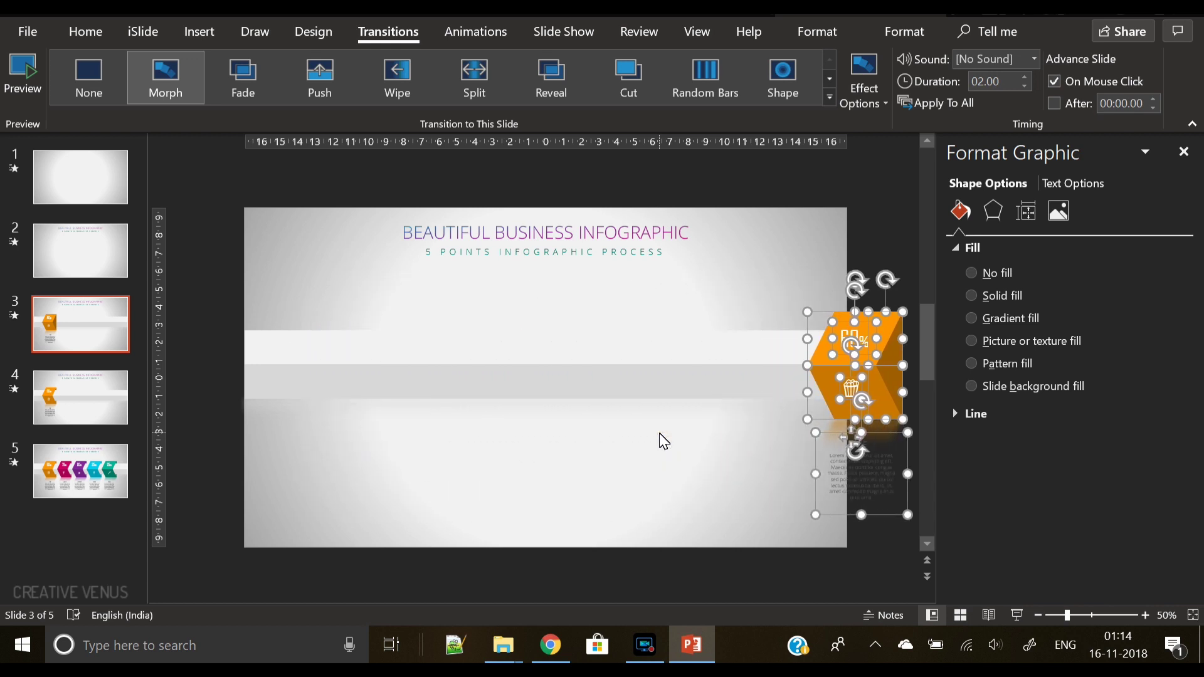
{"action": "key", "text": "Right"}
{"action": "key", "text": "Right"}
{"action": "key", "text": "Right"}
{"action": "key", "text": "Right"}
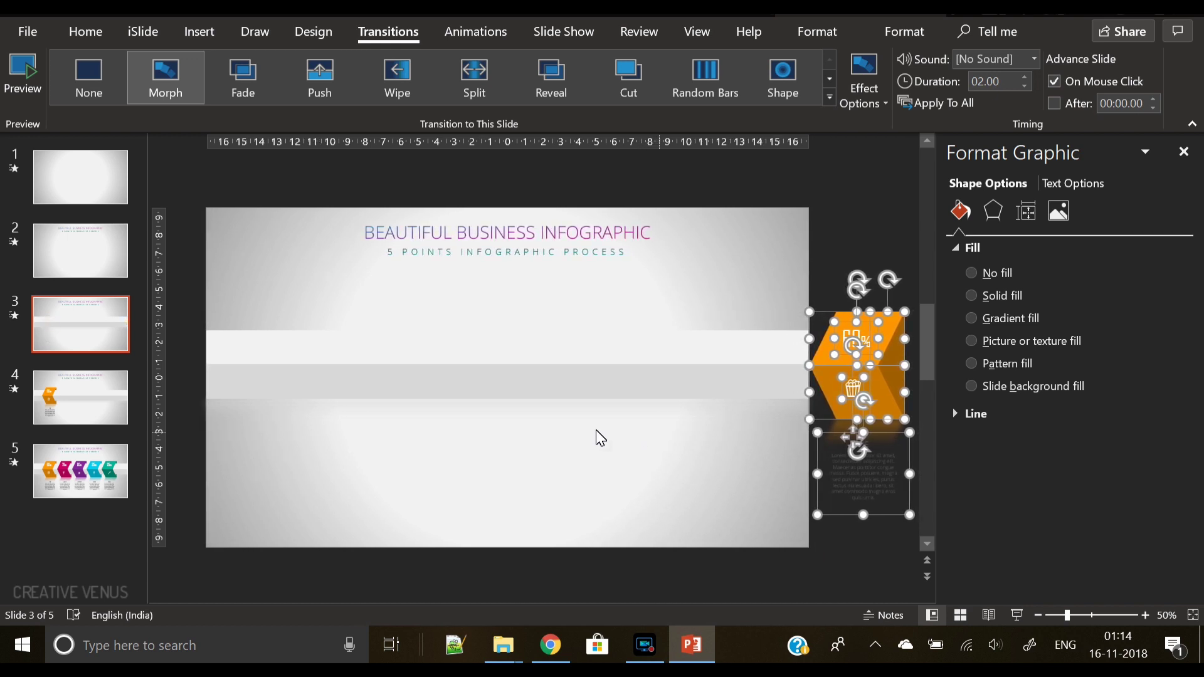
{"action": "left_click", "coordinate": [85, 198]}
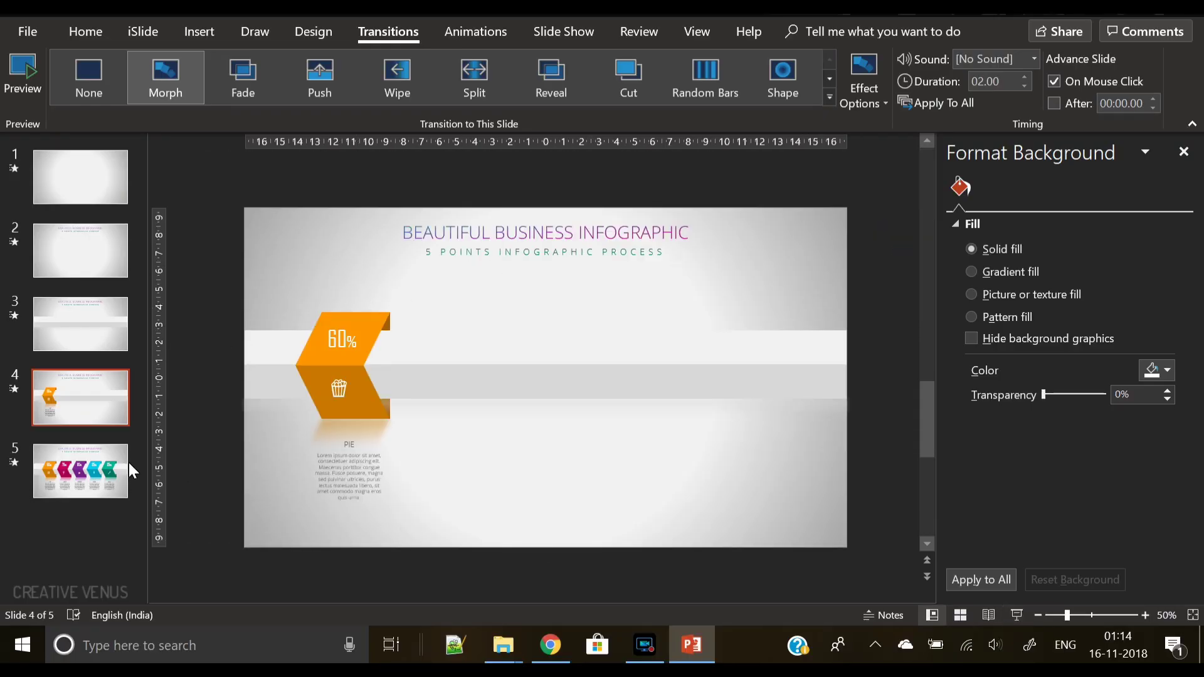
Duplicate slide 5 to create slide 6.
{"action": "left_click", "coordinate": [88, 410]}
{"action": "left_click", "coordinate": [81, 476]}
{"action": "right_click", "coordinate": [81, 476]}
{"action": "left_click", "coordinate": [157, 279]}
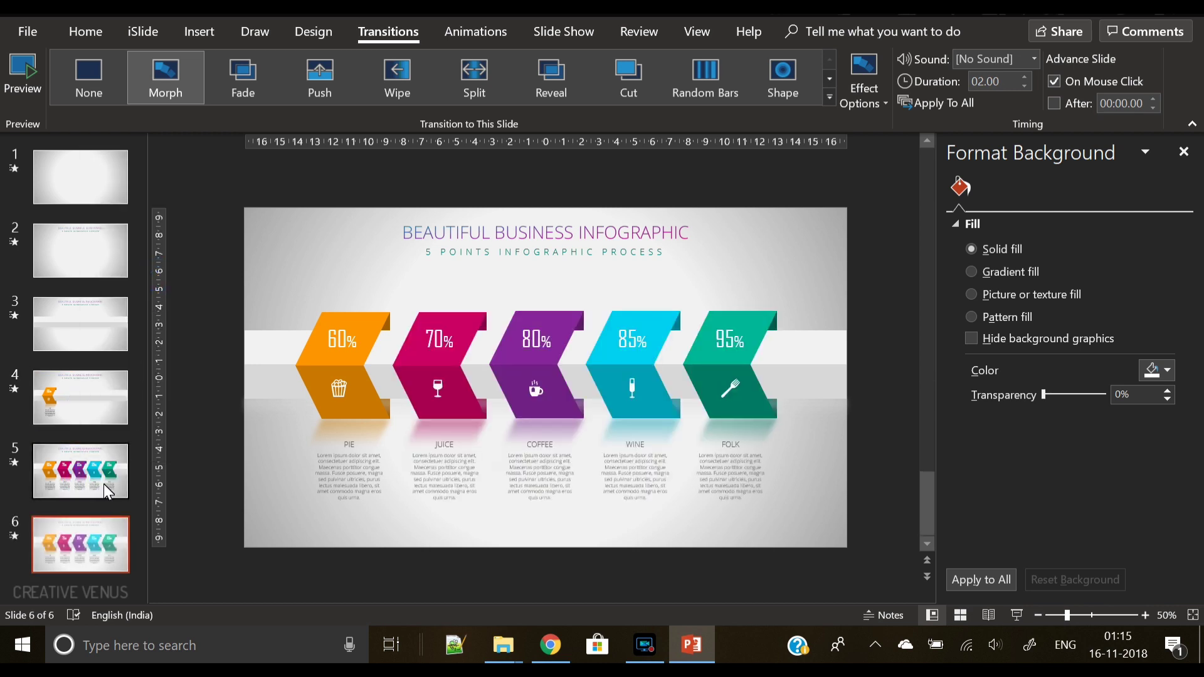
Delete the COFFEE, WINE and FOLK chevrons from slide 5, keeping PIE and JUICE.
{"action": "left_click", "coordinate": [84, 481]}
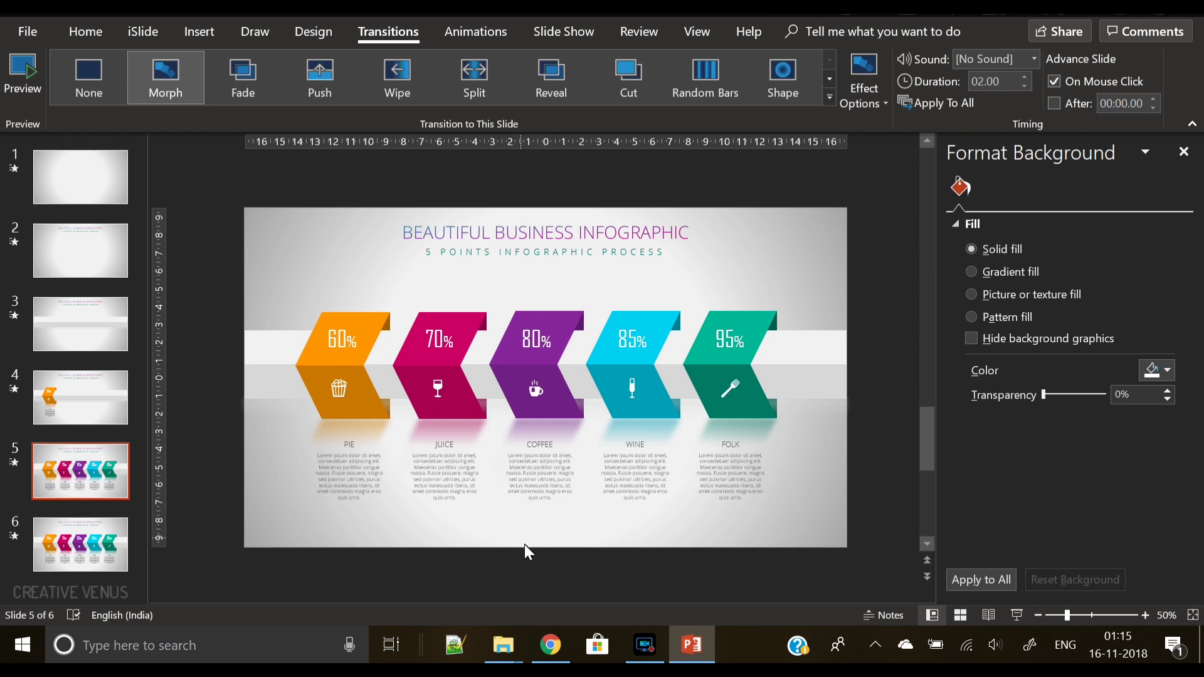
{"action": "left_click_drag", "start_coordinate": [504, 572], "coordinate": [829, 271]}
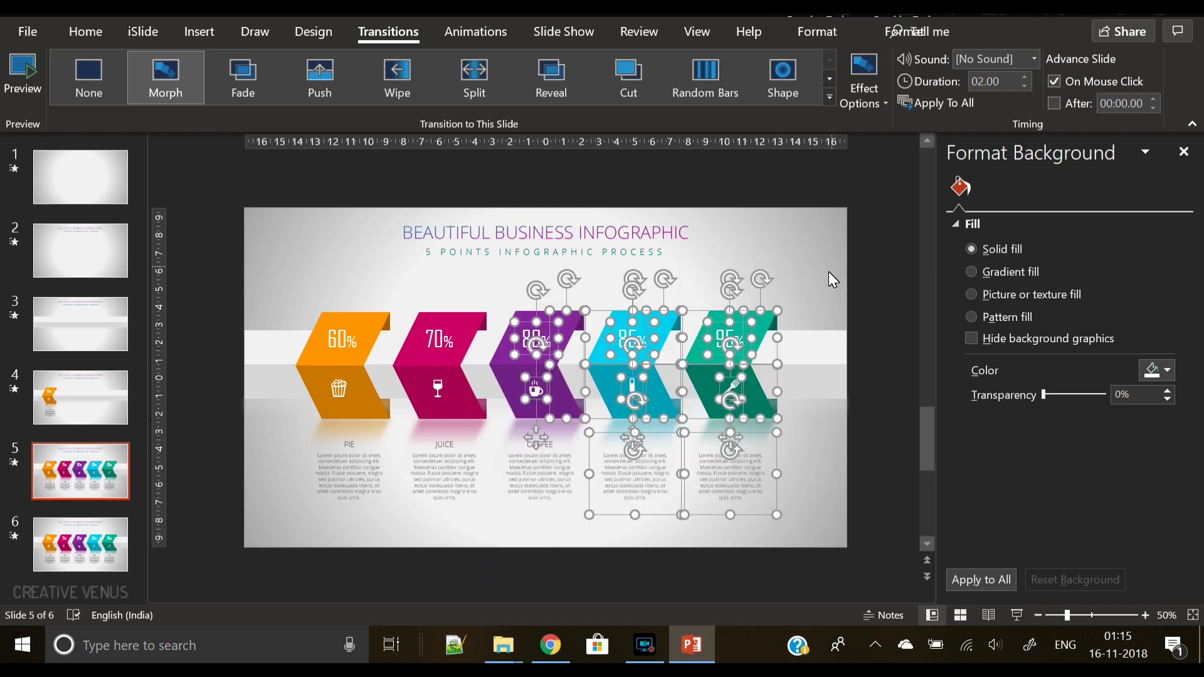
{"action": "key", "text": "Delete"}
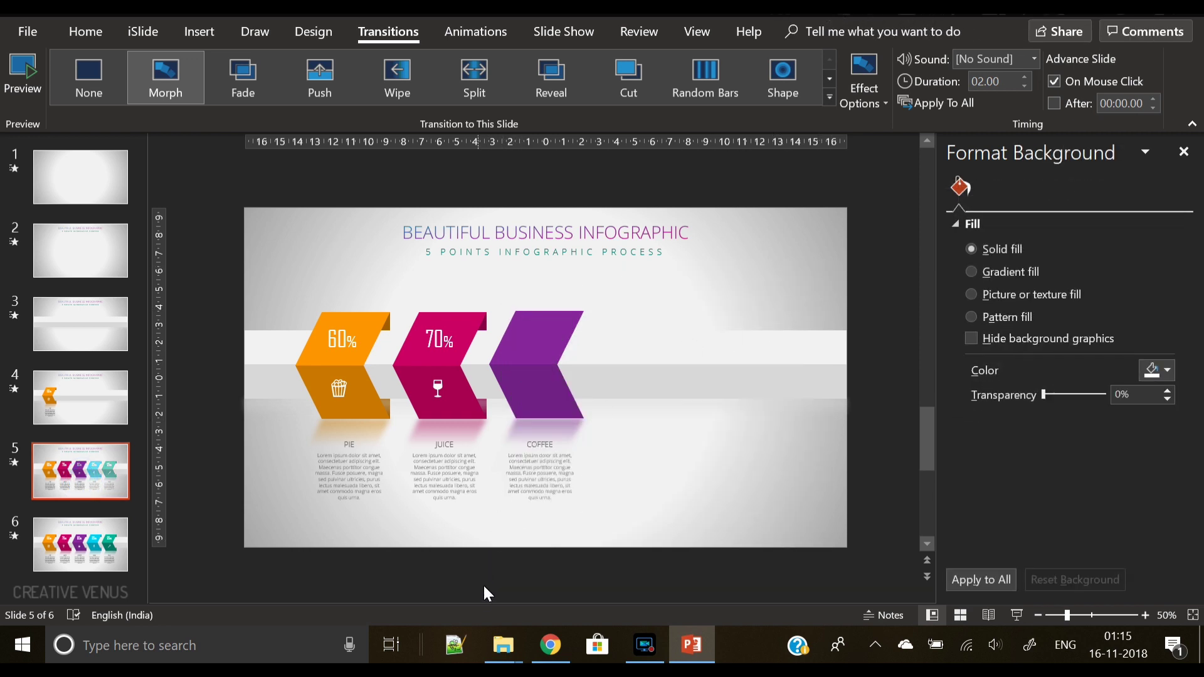
{"action": "left_click_drag", "start_coordinate": [497, 574], "coordinate": [640, 276]}
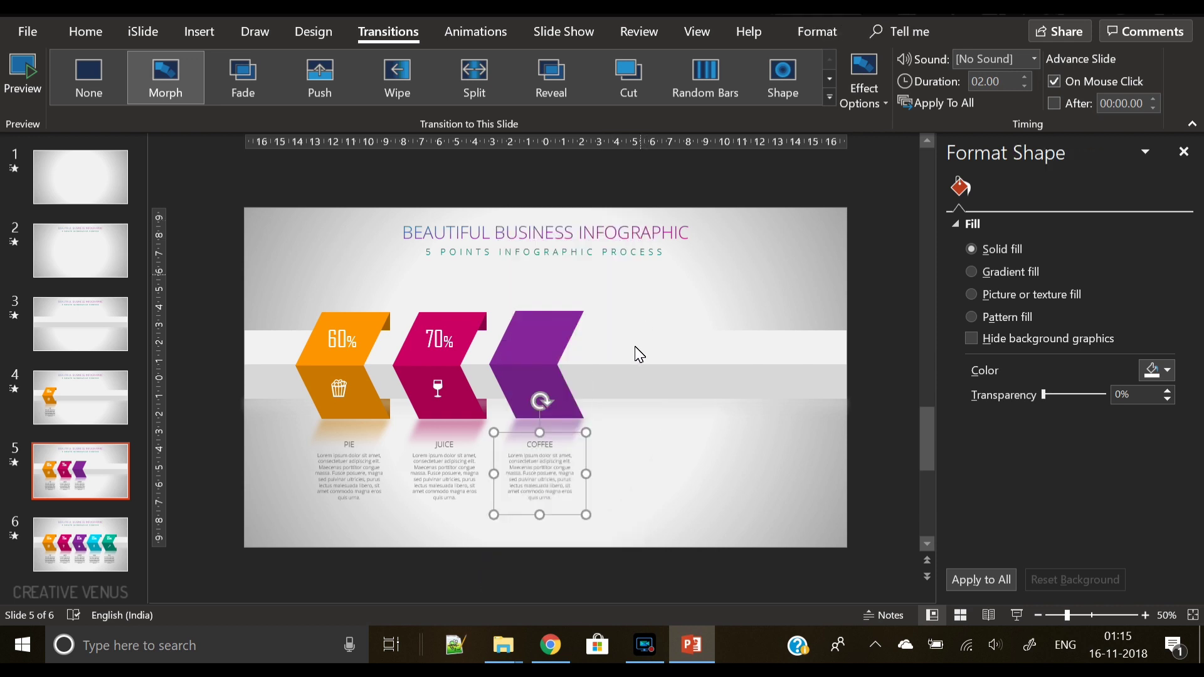
{"action": "key", "text": "Delete"}
{"action": "left_click_drag", "start_coordinate": [480, 582], "coordinate": [669, 338]}
{"action": "key", "text": "Delete"}
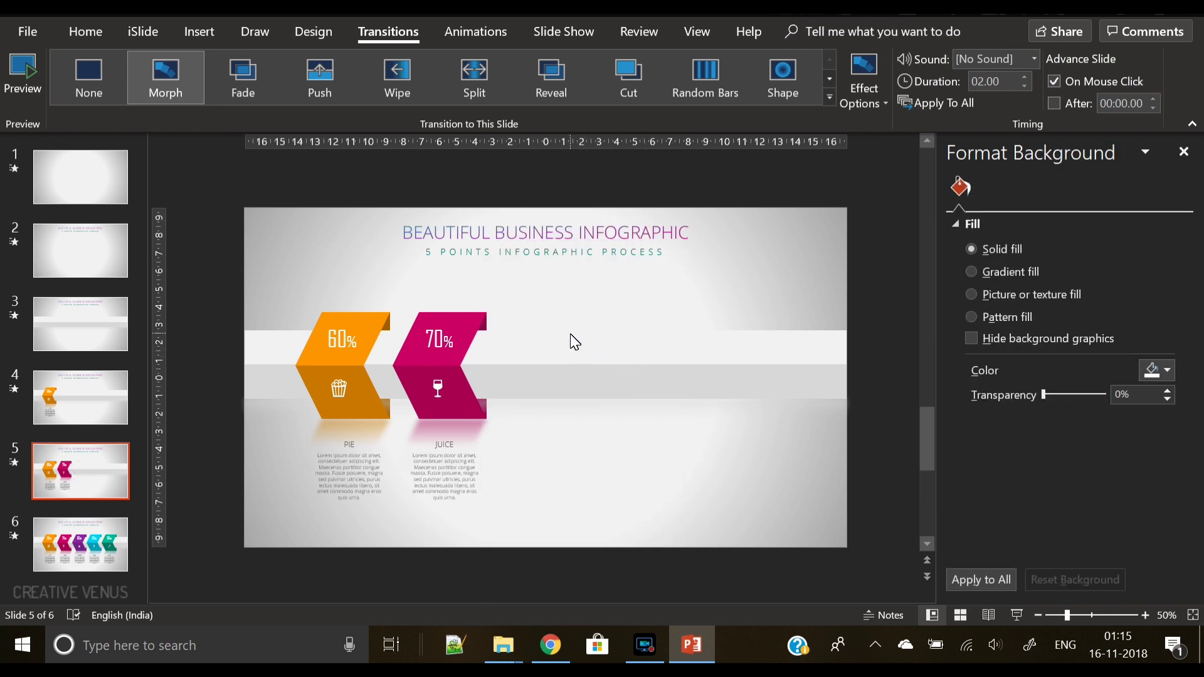
{"action": "left_click_drag", "start_coordinate": [388, 566], "coordinate": [573, 277]}
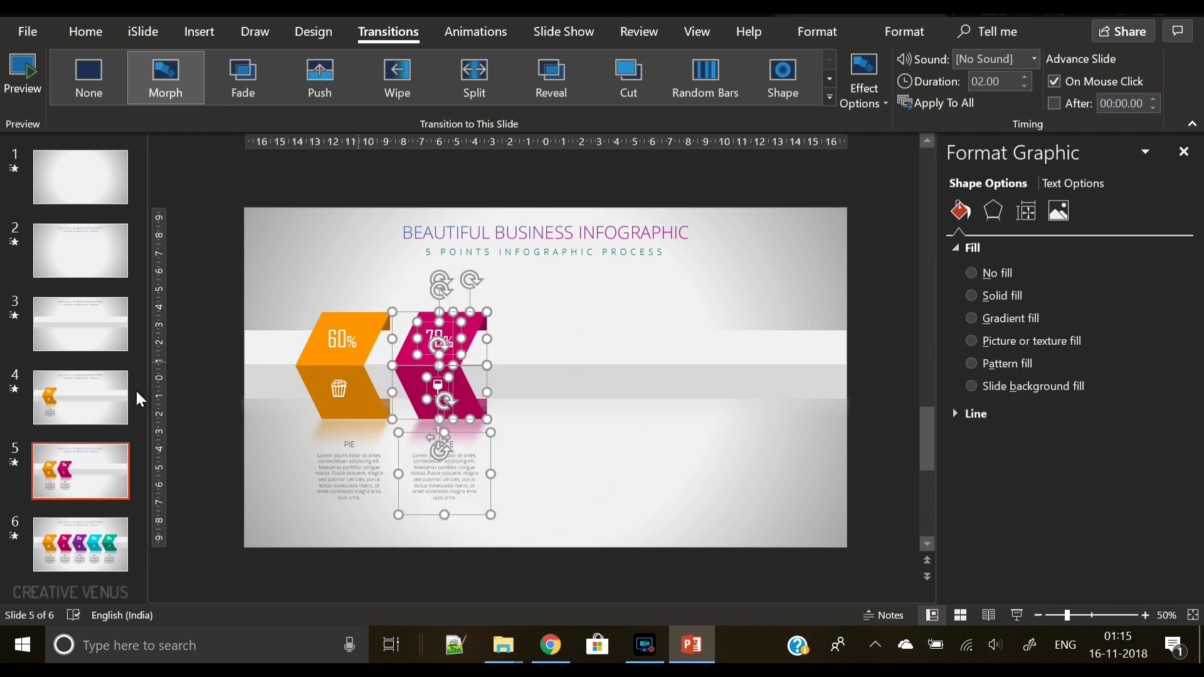
Paste the pink 70% JUICE chevron onto slide 4 and nudge it off the right edge.
{"action": "left_click", "coordinate": [66, 396]}
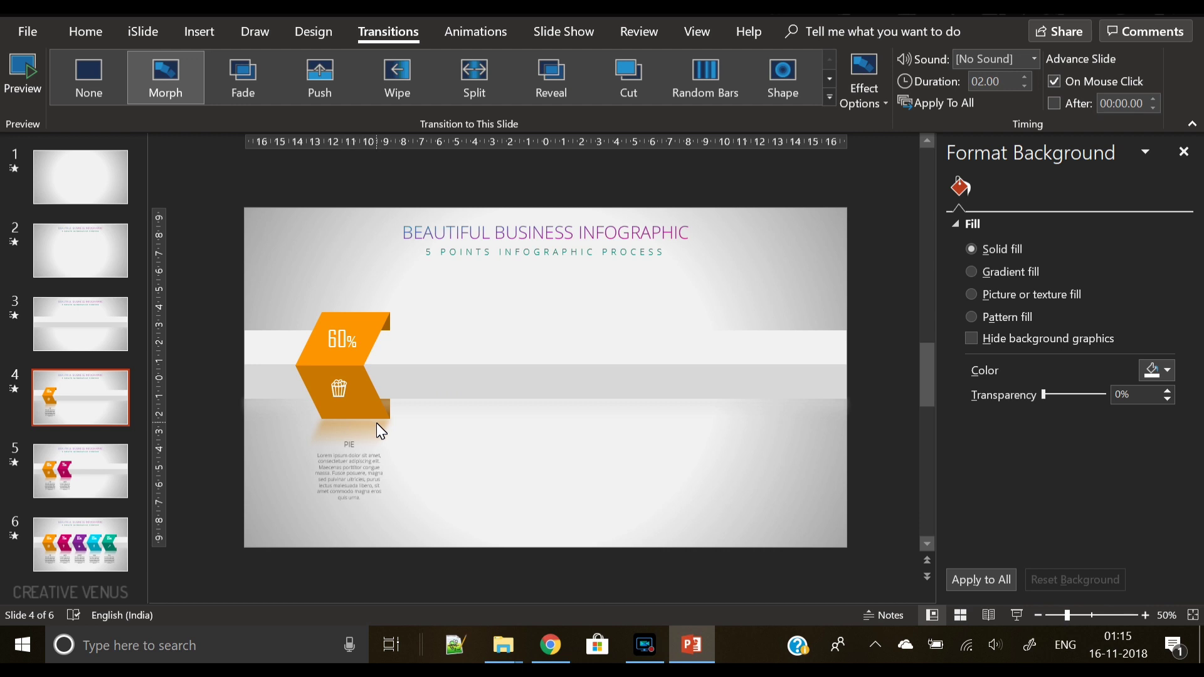
{"action": "key", "text": "ctrl+v"}
{"action": "key", "text": "Right"}
{"action": "key", "text": "Right"}
{"action": "key", "text": "Right"}
{"action": "key", "text": "Right"}
{"action": "key", "text": "Right"}
{"action": "key", "text": "Right"}
{"action": "key", "text": "Right"}
{"action": "key", "text": "Right"}
{"action": "key", "text": "Right"}
{"action": "key", "text": "Right"}
{"action": "key", "text": "Right"}
{"action": "key", "text": "Right"}
{"action": "key", "text": "Right"}
{"action": "key", "text": "Right"}
{"action": "key", "text": "Right"}
{"action": "key", "text": "Right"}
{"action": "key", "text": "Right"}
{"action": "key", "text": "Right"}
{"action": "key", "text": "Right"}
{"action": "key", "text": "Right"}
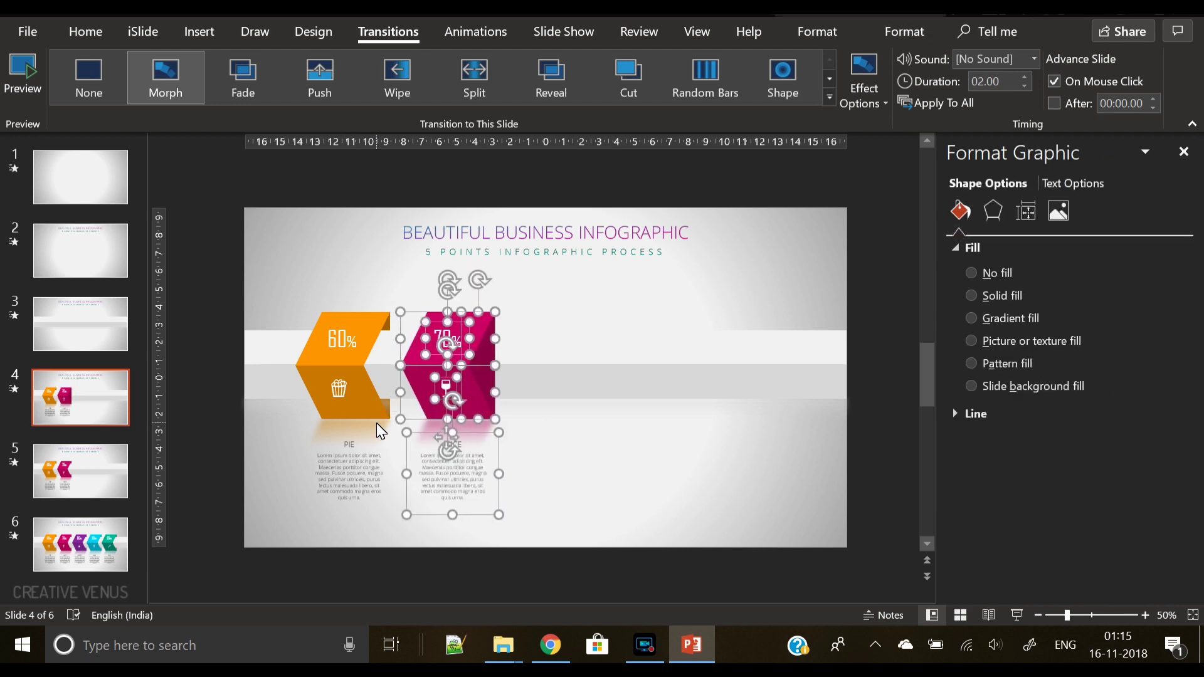
{"action": "key", "text": "Right"}
{"action": "key", "text": "Right"}
{"action": "key", "text": "Right"}
{"action": "key", "text": "Right"}
{"action": "key", "text": "Right"}
{"action": "key", "text": "Right"}
{"action": "key", "text": "Right"}
{"action": "key", "text": "Right"}
{"action": "key", "text": "Right"}
{"action": "key", "text": "Right"}
{"action": "key", "text": "Right"}
{"action": "key", "text": "Right"}
{"action": "key", "text": "Right"}
{"action": "key", "text": "Right"}
{"action": "key", "text": "Right"}
{"action": "key", "text": "Right"}
{"action": "key", "text": "Right"}
{"action": "key", "text": "Right"}
{"action": "key", "text": "Right"}
{"action": "key", "text": "Right"}
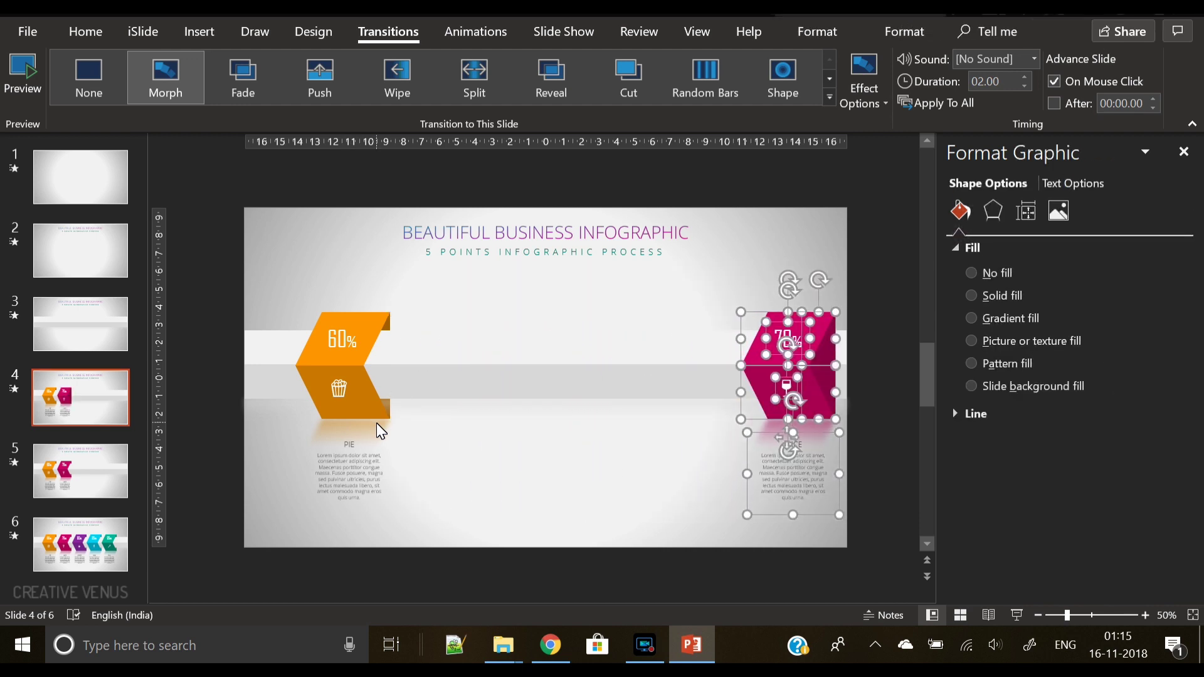
{"action": "key", "text": "Right"}
{"action": "key", "text": "Right"}
{"action": "key", "text": "Right"}
{"action": "key", "text": "Right"}
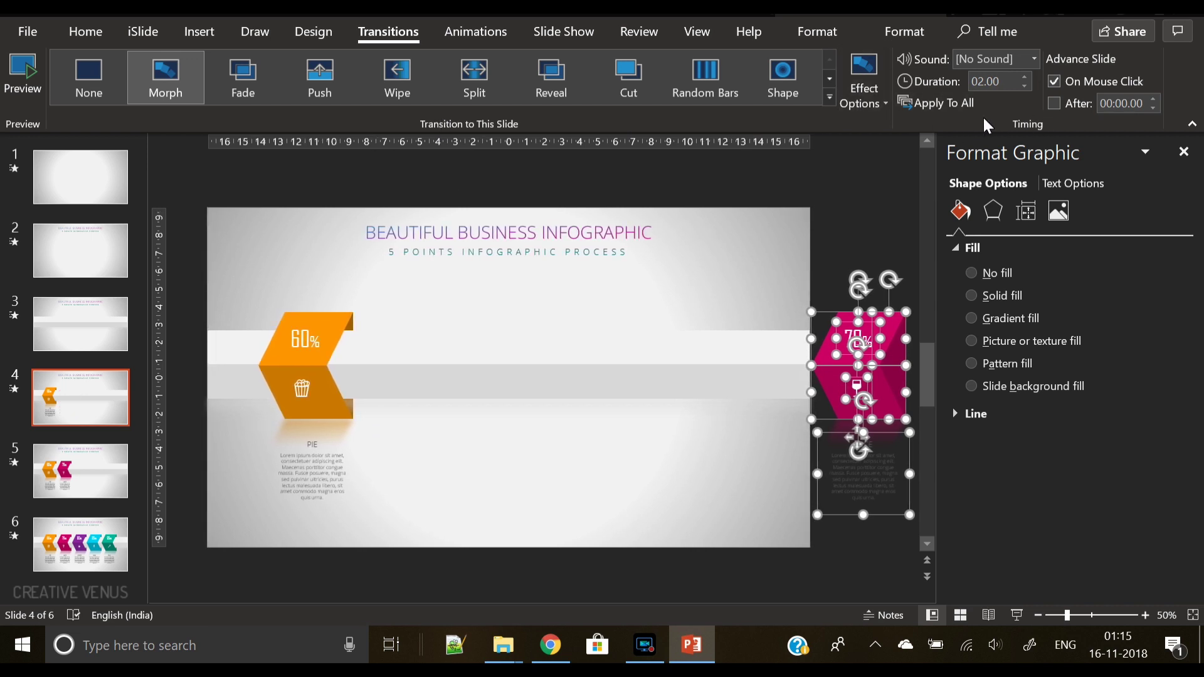
Flip the pink chevron horizontally and send it to the back.
{"action": "left_click", "coordinate": [904, 31]}
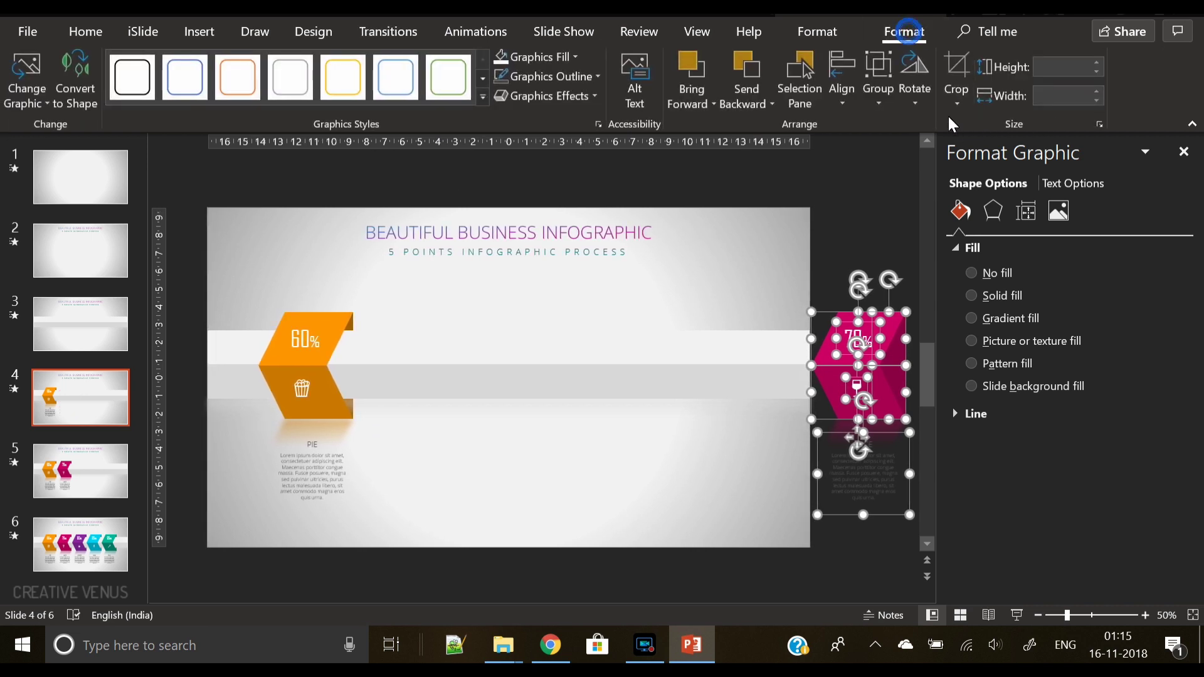
{"action": "left_click", "coordinate": [912, 102]}
{"action": "left_click", "coordinate": [947, 195]}
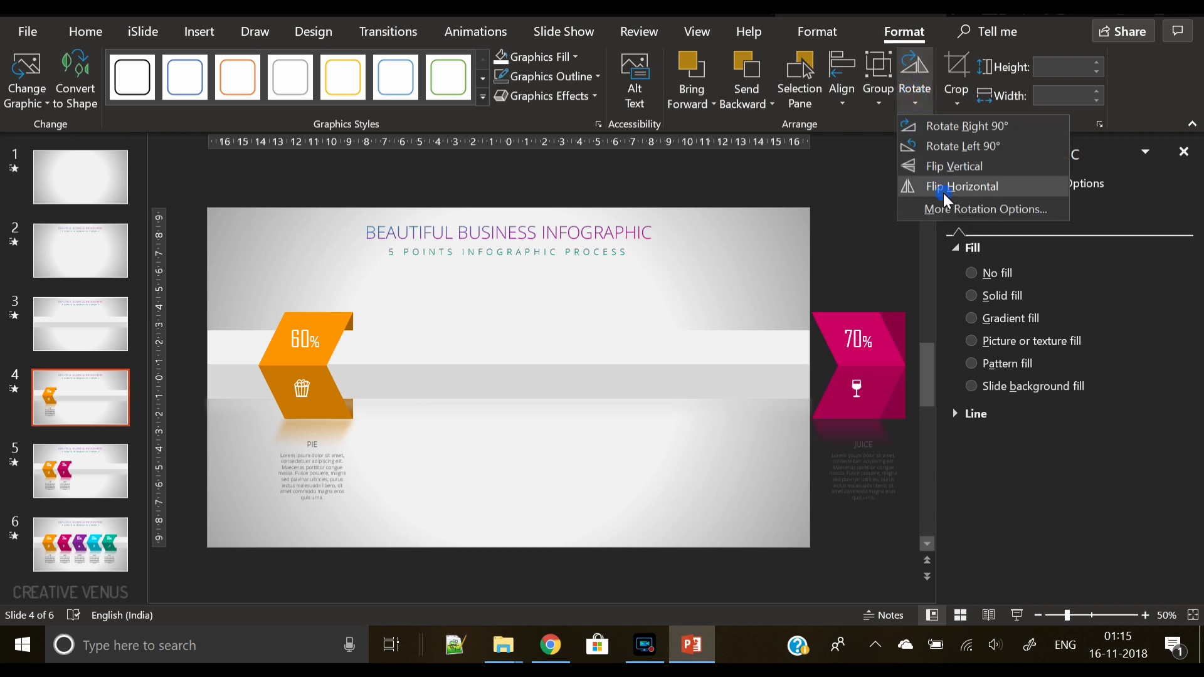
{"action": "left_click", "coordinate": [841, 555]}
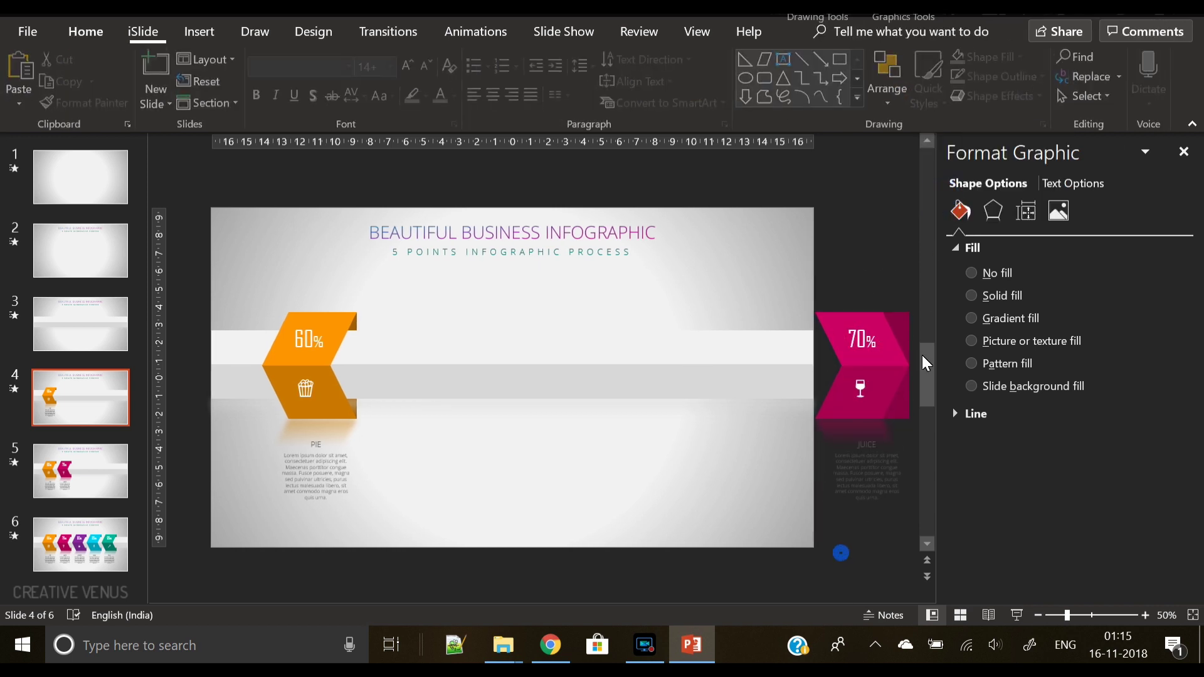
{"action": "left_click", "coordinate": [906, 318]}
{"action": "right_click", "coordinate": [905, 317]}
{"action": "left_click", "coordinate": [973, 401]}
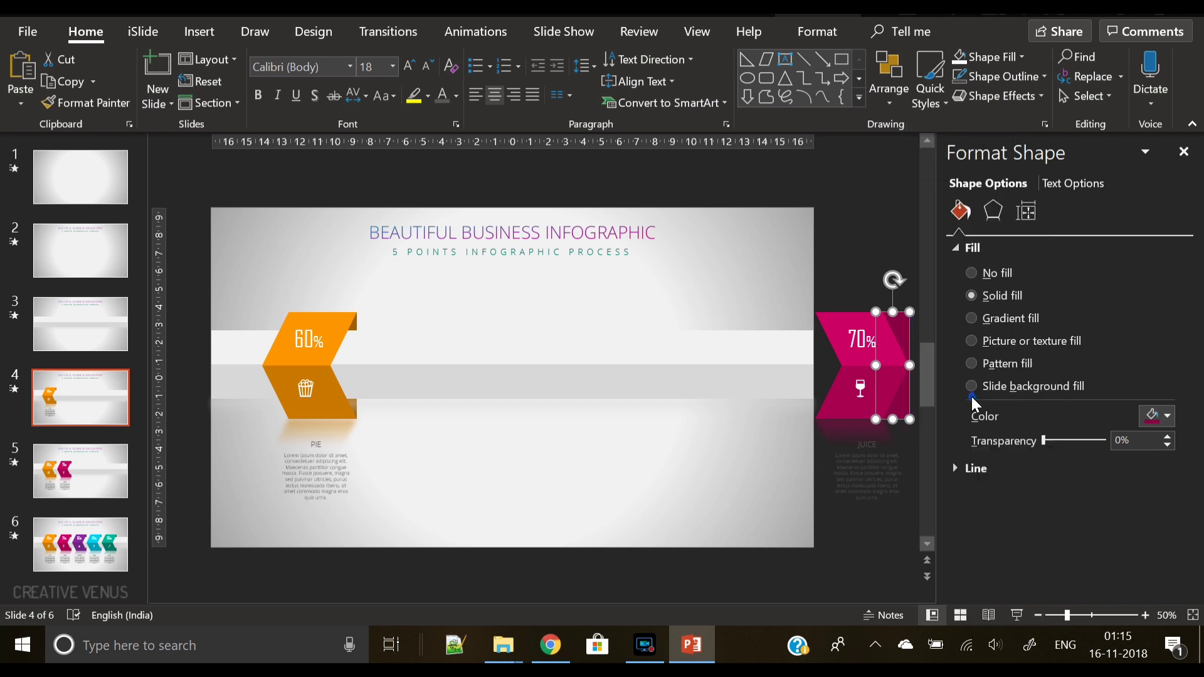
{"action": "left_click", "coordinate": [815, 589]}
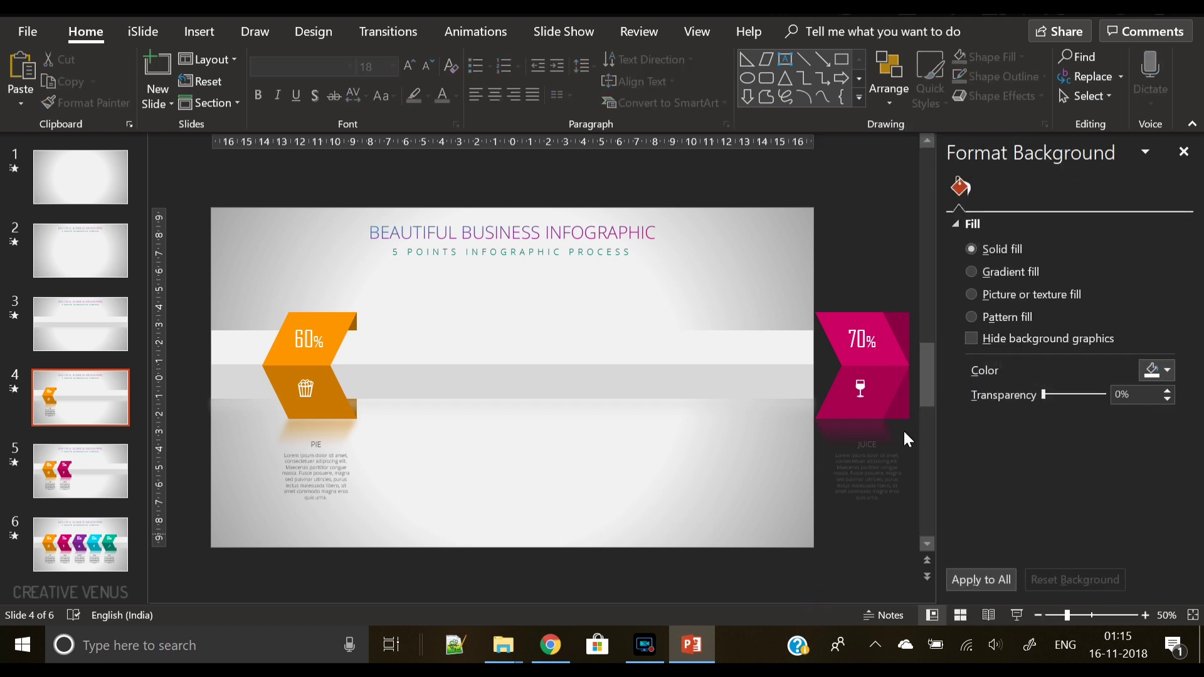
Drag the chevron's pieces, icon and 70% piece apart, above and below the slide.
{"action": "left_click_drag", "start_coordinate": [908, 325], "coordinate": [896, 187]}
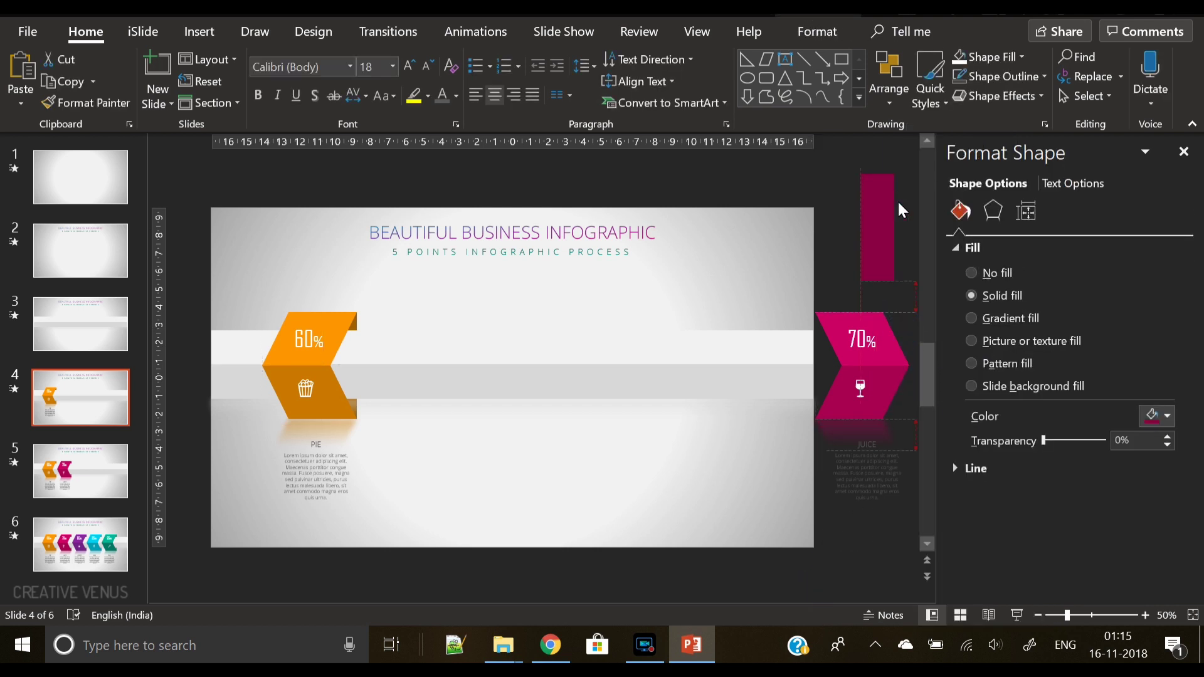
{"action": "scroll", "coordinate": [883, 421], "scroll_direction": "up", "scroll_amount": 1}
{"action": "scroll", "coordinate": [882, 421], "scroll_direction": "down", "scroll_amount": 1}
{"action": "left_click_drag", "start_coordinate": [883, 421], "coordinate": [884, 552]}
{"action": "left_click_drag", "start_coordinate": [855, 371], "coordinate": [847, 429]}
{"action": "left_click_drag", "start_coordinate": [791, 504], "coordinate": [743, 566]}
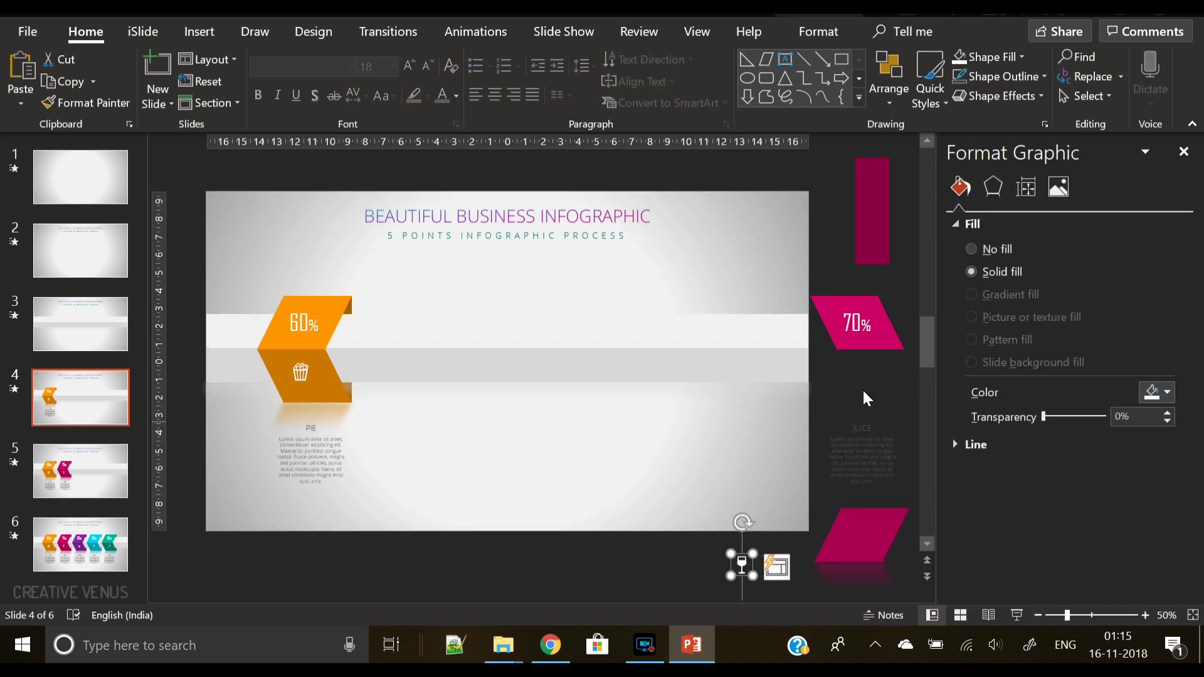
{"action": "left_click", "coordinate": [862, 349]}
{"action": "left_click_drag", "start_coordinate": [863, 349], "coordinate": [708, 173]}
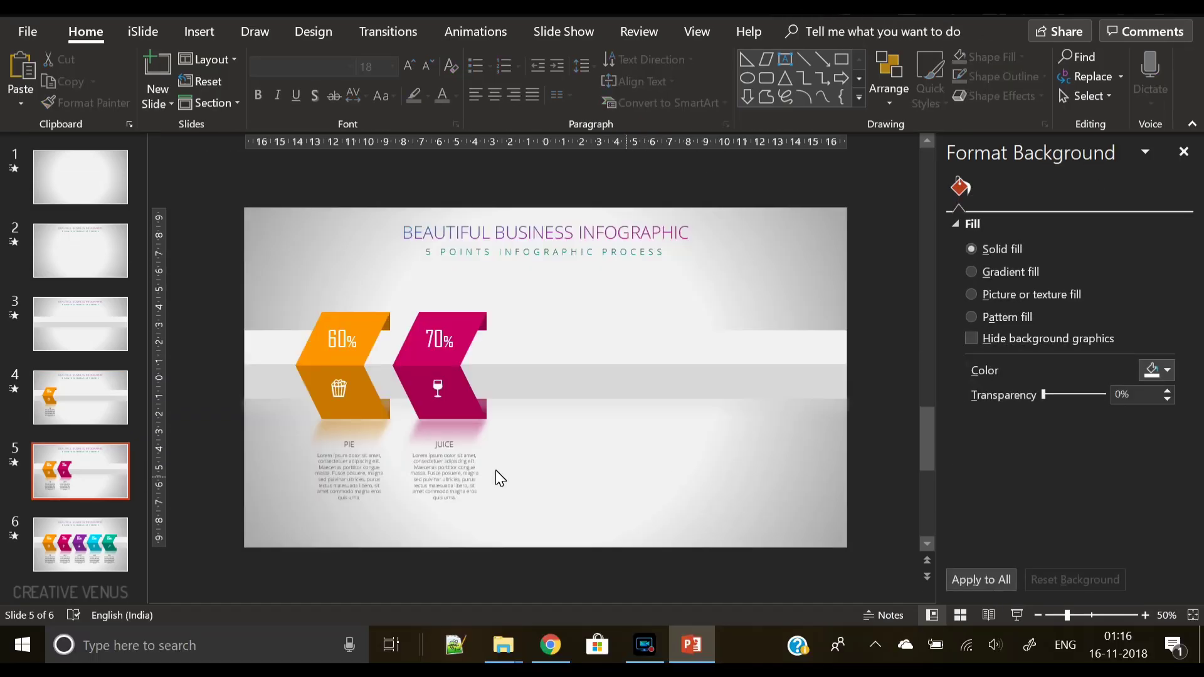
Duplicate slide 6 with Ctrl+D to create slide 7.
{"action": "left_click", "coordinate": [84, 558]}
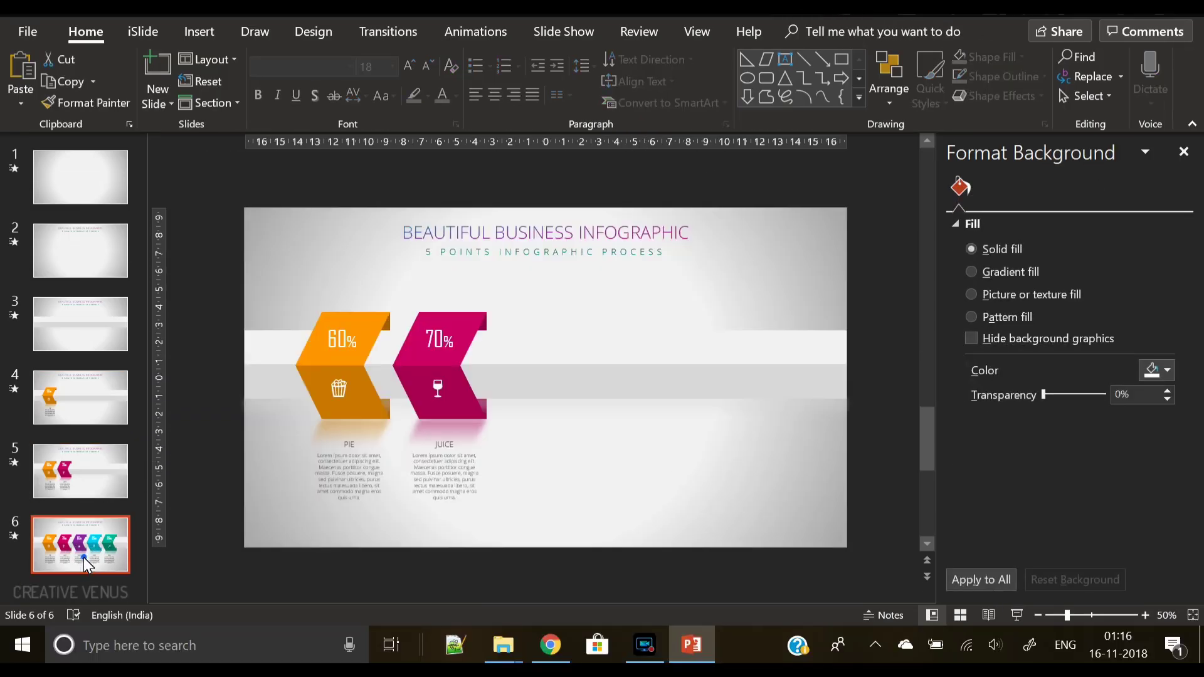
{"action": "right_click", "coordinate": [84, 558]}
{"action": "key", "text": "Escape"}
{"action": "key", "text": "ctrl+d"}
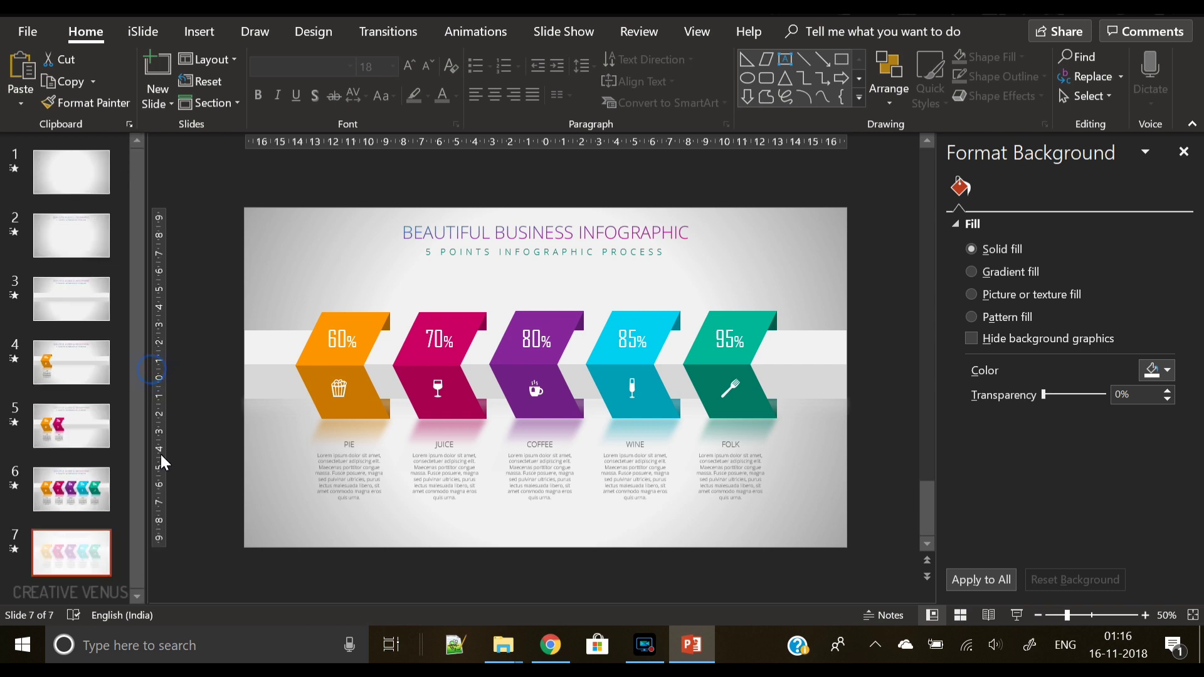
{"action": "left_click", "coordinate": [550, 571]}
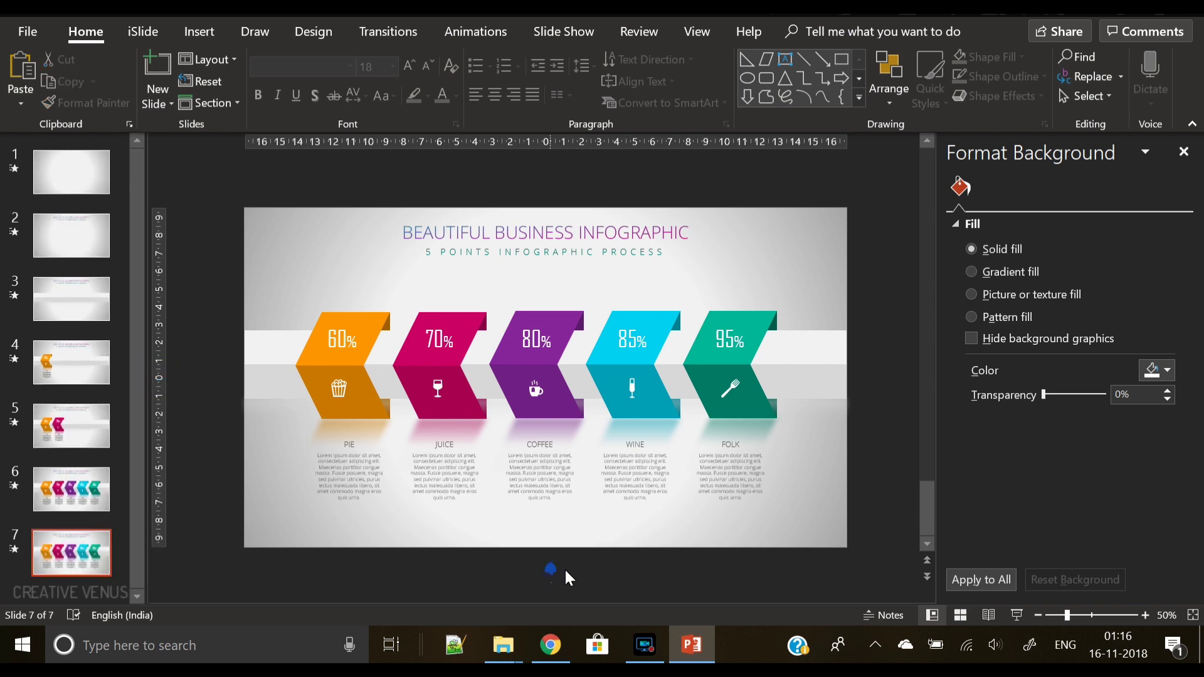
Delete the 85%, 95% and WINE chevrons, select the purple 80% group, and move the slide before slide 6.
{"action": "left_click_drag", "start_coordinate": [592, 565], "coordinate": [840, 271]}
{"action": "key", "text": "Delete"}
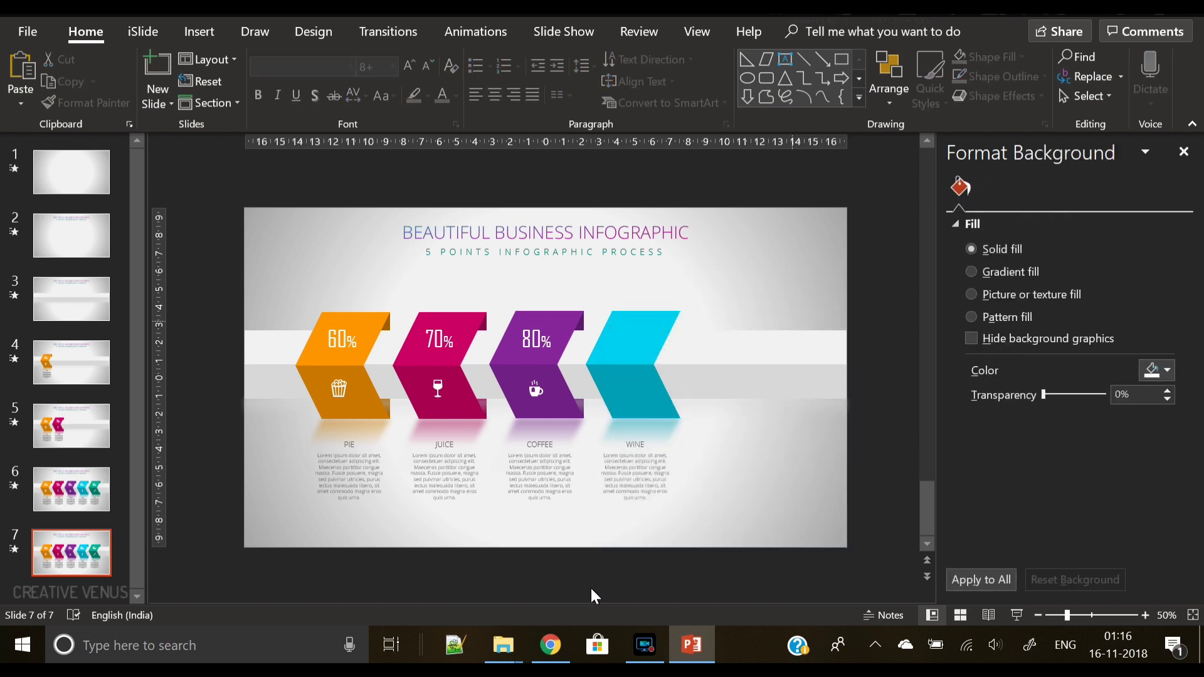
{"action": "left_click_drag", "start_coordinate": [583, 580], "coordinate": [768, 234]}
{"action": "key", "text": "Delete"}
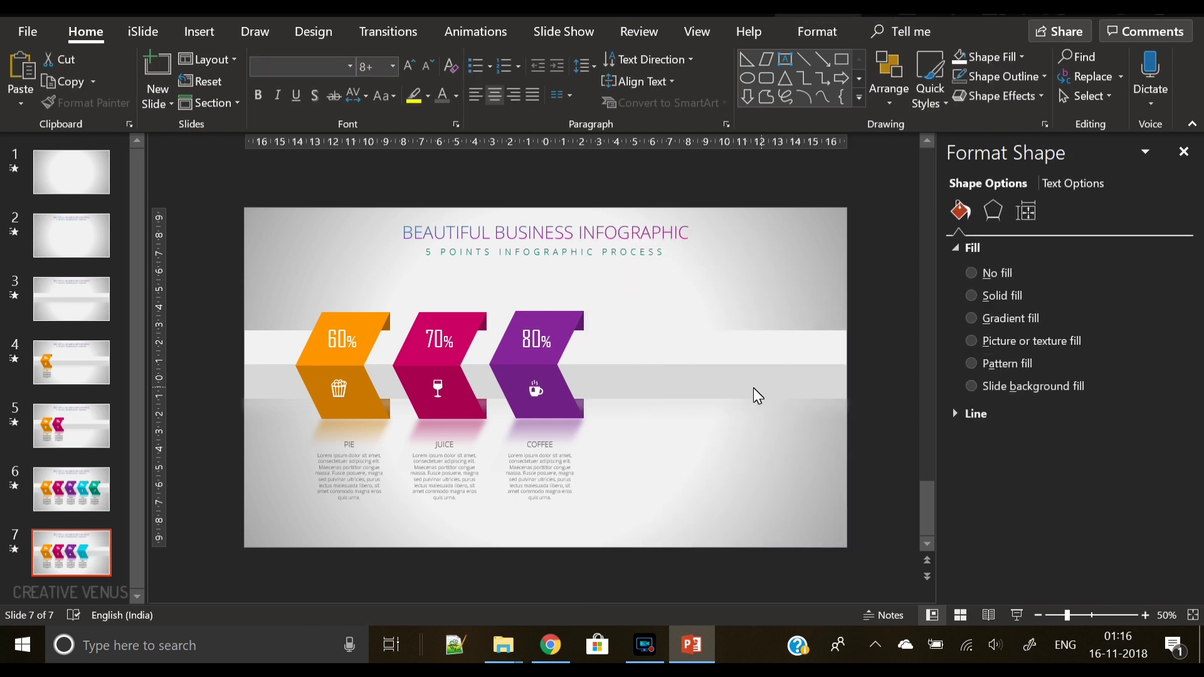
{"action": "left_click_drag", "start_coordinate": [490, 575], "coordinate": [667, 304]}
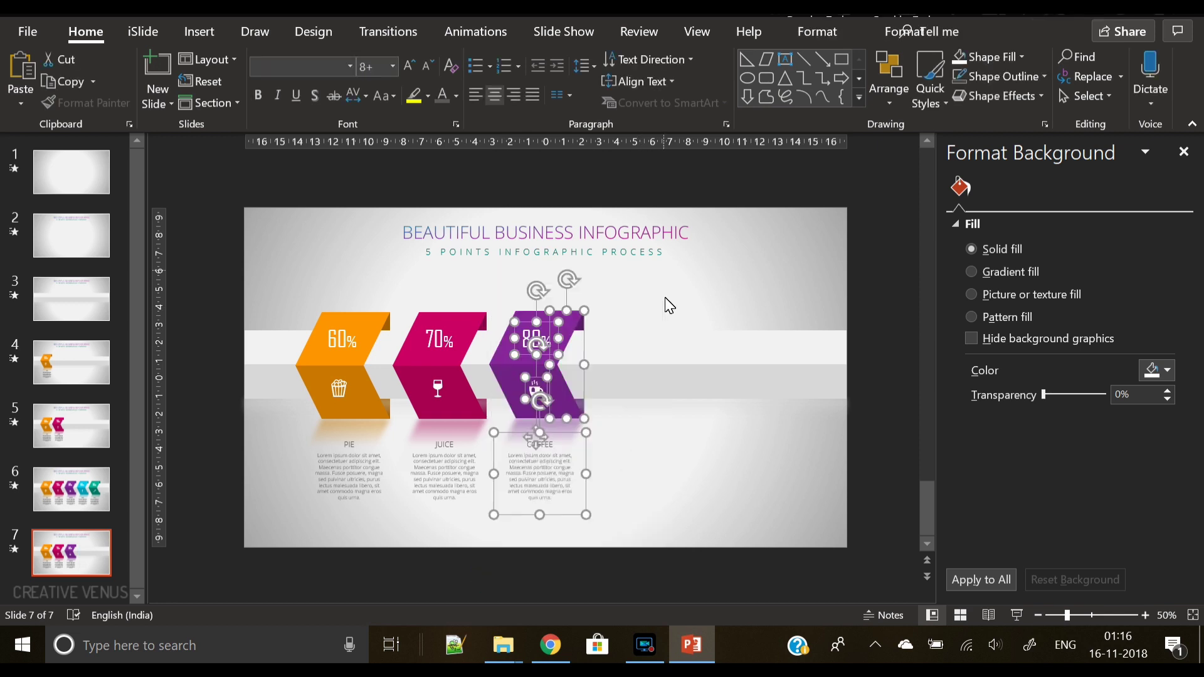
{"action": "left_click_drag", "start_coordinate": [469, 589], "coordinate": [630, 317]}
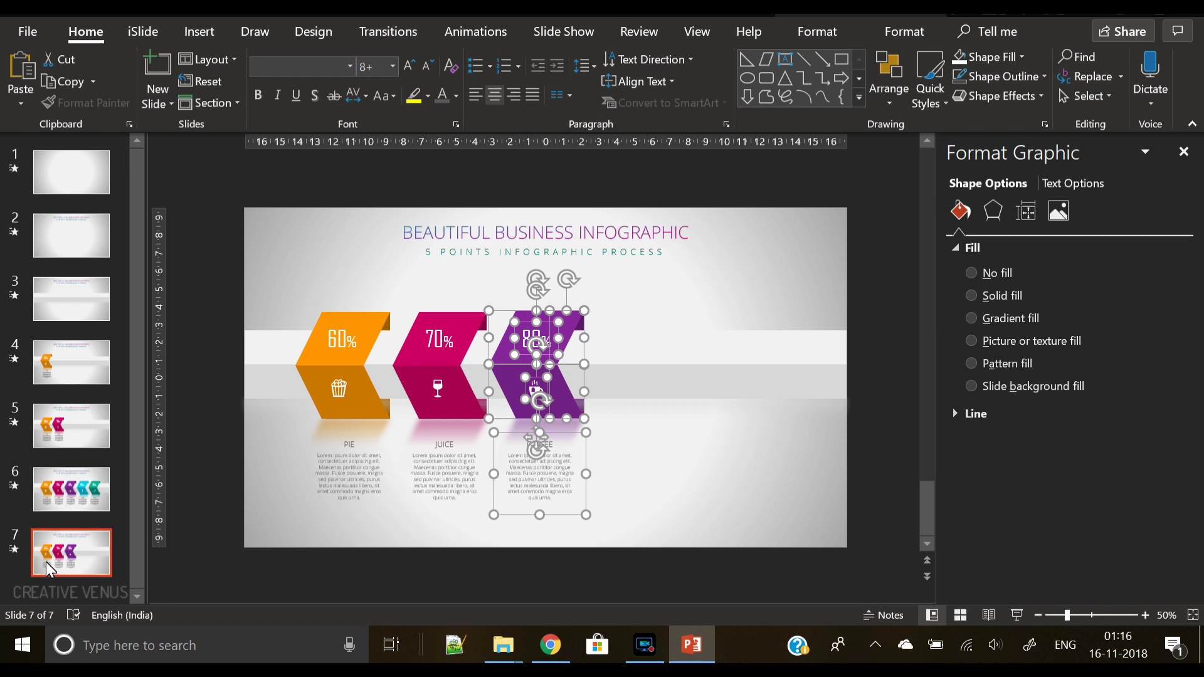
{"action": "left_click_drag", "start_coordinate": [50, 571], "coordinate": [63, 477]}
Paste the purple 80% chevron onto slide 5 below the slide and zoom out.
{"action": "left_click", "coordinate": [78, 422]}
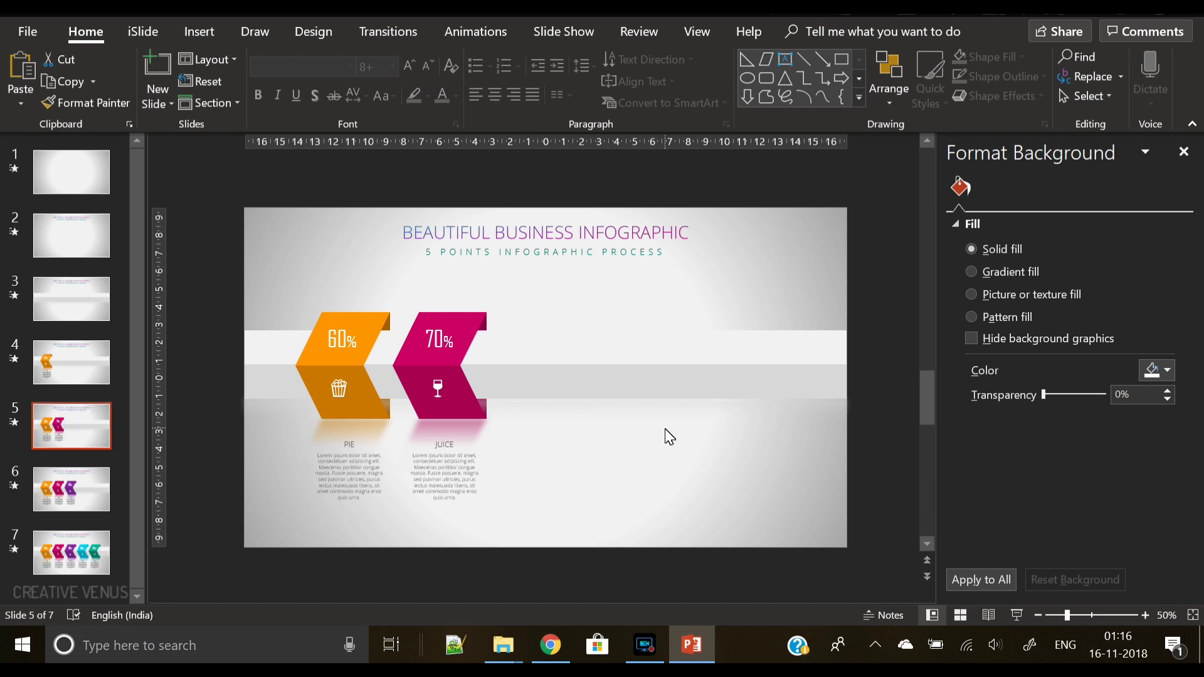
{"action": "key", "text": "ctrl+v"}
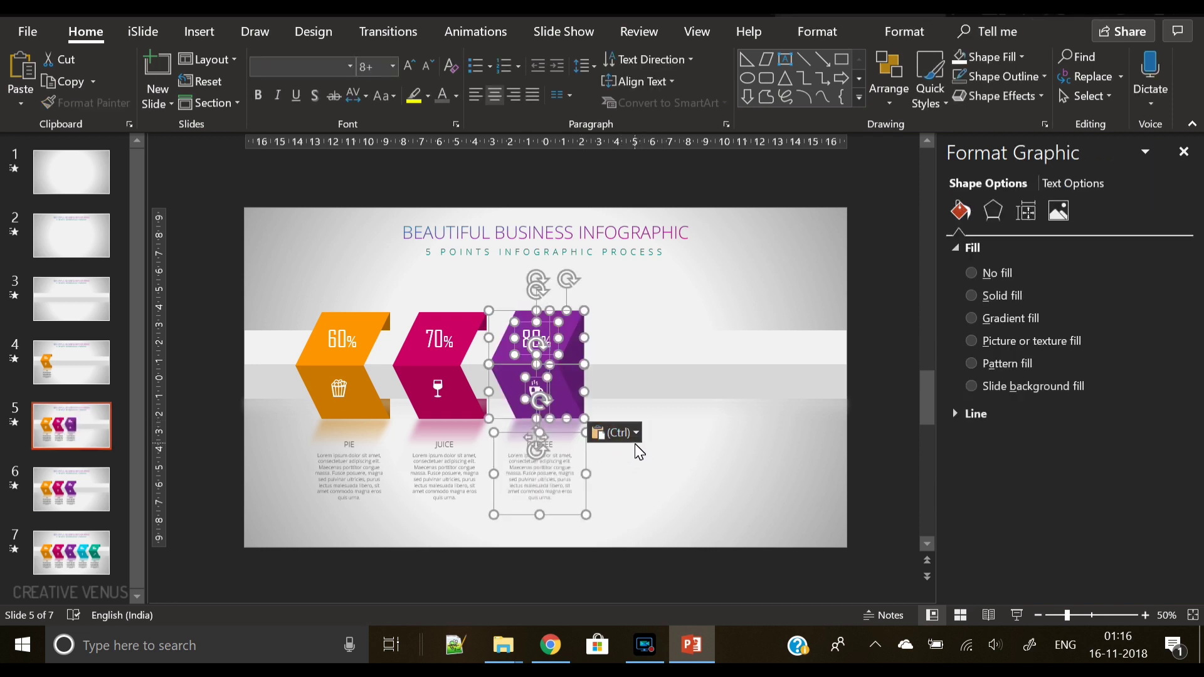
{"action": "key", "text": "Down"}
{"action": "key", "text": "Down"}
{"action": "key", "text": "Down"}
{"action": "key", "text": "Down"}
{"action": "key", "text": "Down"}
{"action": "key", "text": "Down"}
{"action": "key", "text": "Down"}
{"action": "key", "text": "Down"}
{"action": "key", "text": "Down"}
{"action": "key", "text": "Down"}
{"action": "key", "text": "Down"}
{"action": "key", "text": "Down"}
{"action": "key", "text": "Down"}
{"action": "key", "text": "Down"}
{"action": "key", "text": "Down"}
{"action": "key", "text": "Down"}
{"action": "key", "text": "Down"}
{"action": "key", "text": "Down"}
{"action": "key", "text": "Down"}
{"action": "key", "text": "Down"}
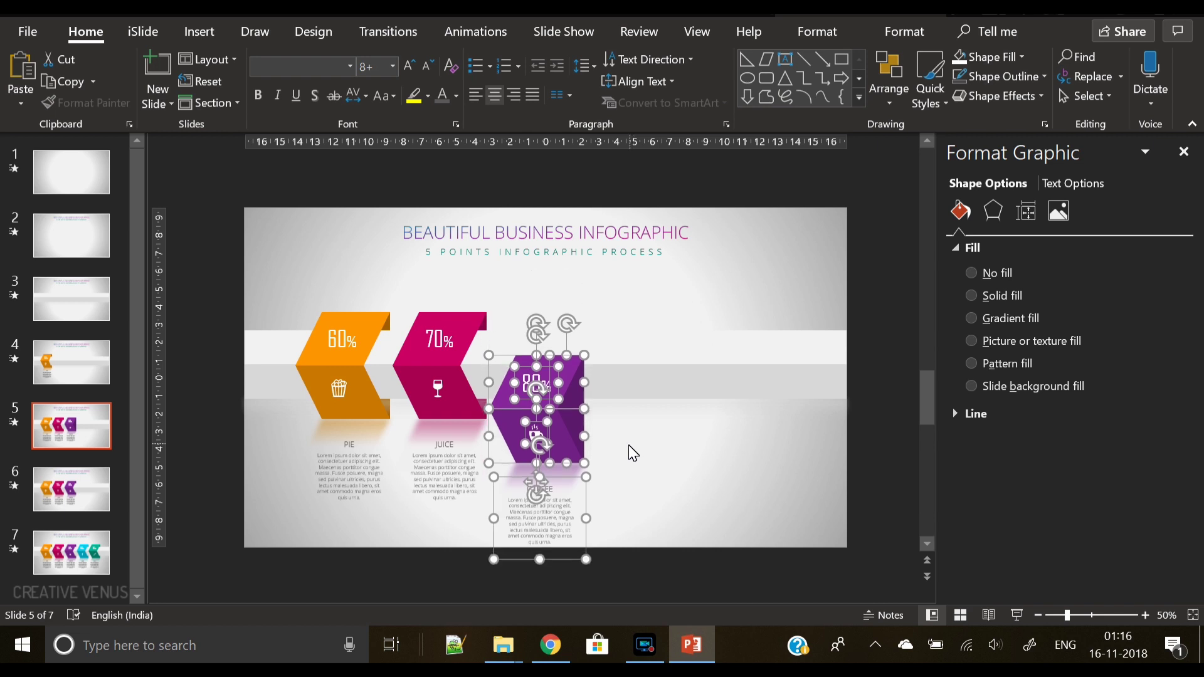
{"action": "key", "text": "Down"}
{"action": "key", "text": "Down"}
{"action": "key", "text": "Down"}
{"action": "key", "text": "Down"}
{"action": "key", "text": "Down"}
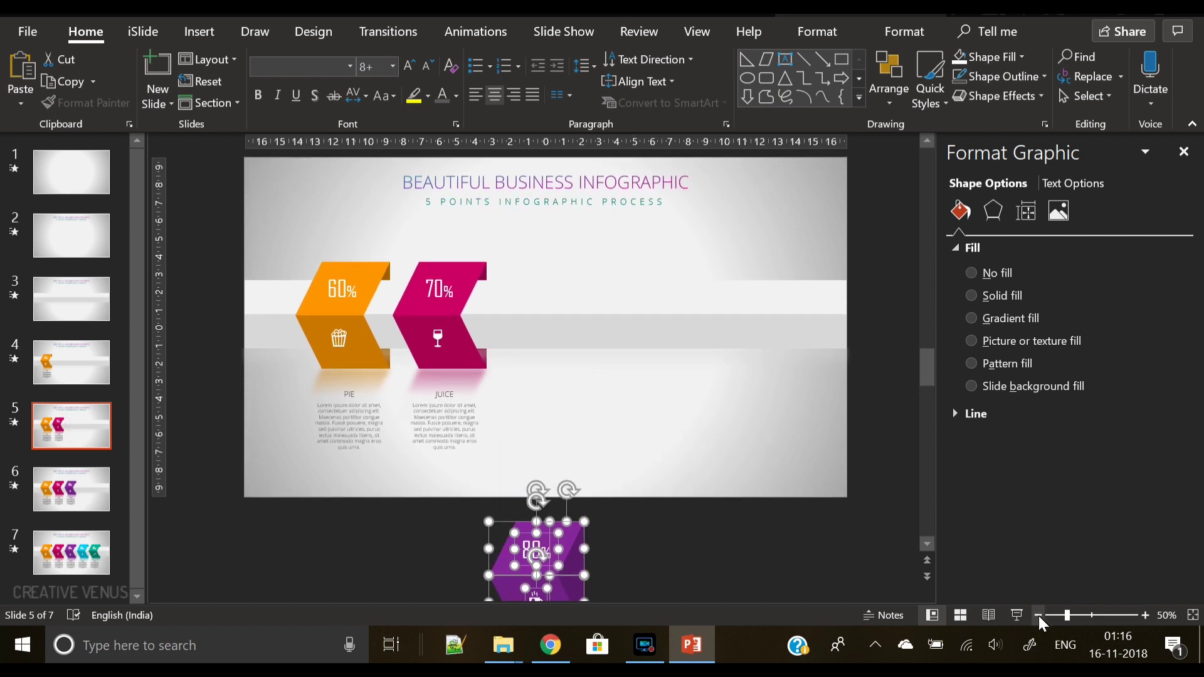
{"action": "left_click", "coordinate": [1039, 617]}
{"action": "left_click", "coordinate": [1038, 615]}
Scatter the purple cube, tall bar, parallelogram, 80% label and coffee icon around the slide.
{"action": "left_click", "coordinate": [649, 550]}
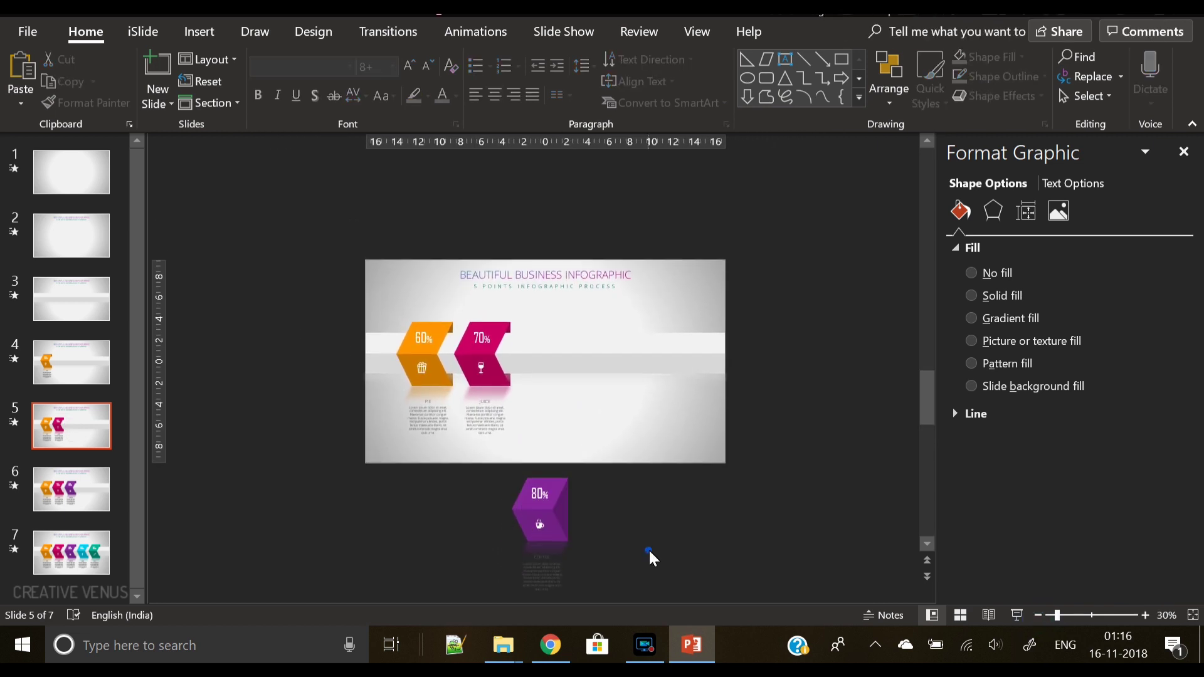
{"action": "left_click", "coordinate": [551, 528]}
{"action": "left_click_drag", "start_coordinate": [551, 528], "coordinate": [793, 502]}
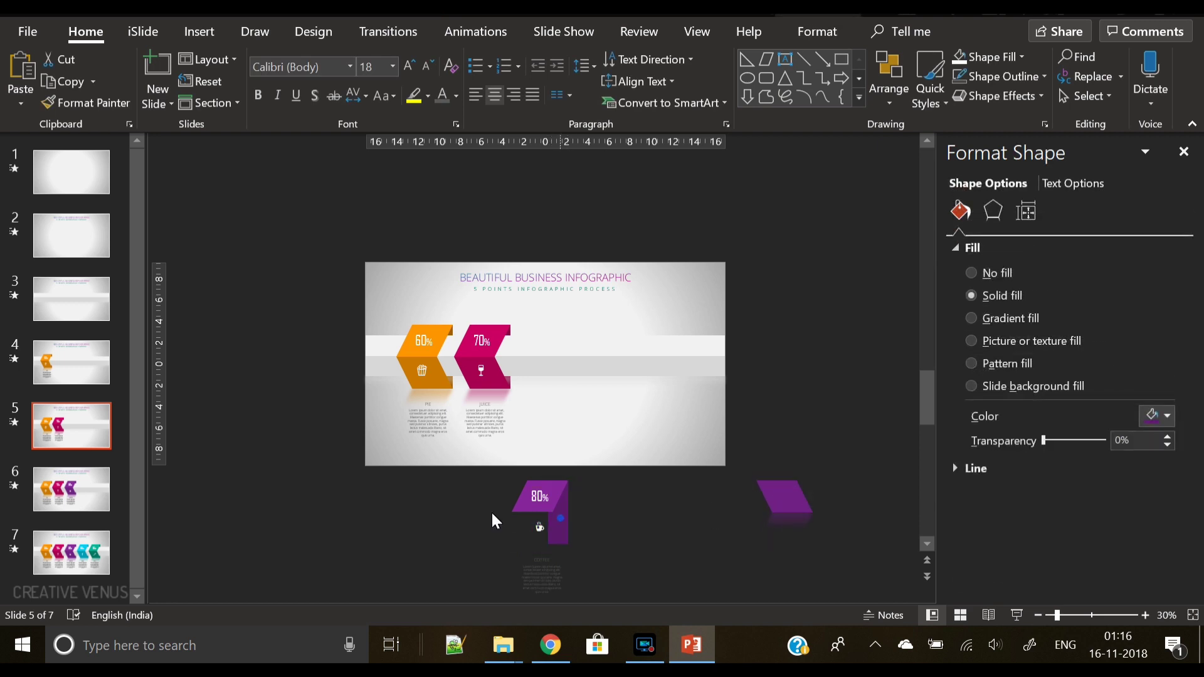
{"action": "left_click_drag", "start_coordinate": [558, 523], "coordinate": [276, 447]}
{"action": "left_click_drag", "start_coordinate": [532, 500], "coordinate": [268, 238]}
{"action": "left_click_drag", "start_coordinate": [543, 499], "coordinate": [665, 265]}
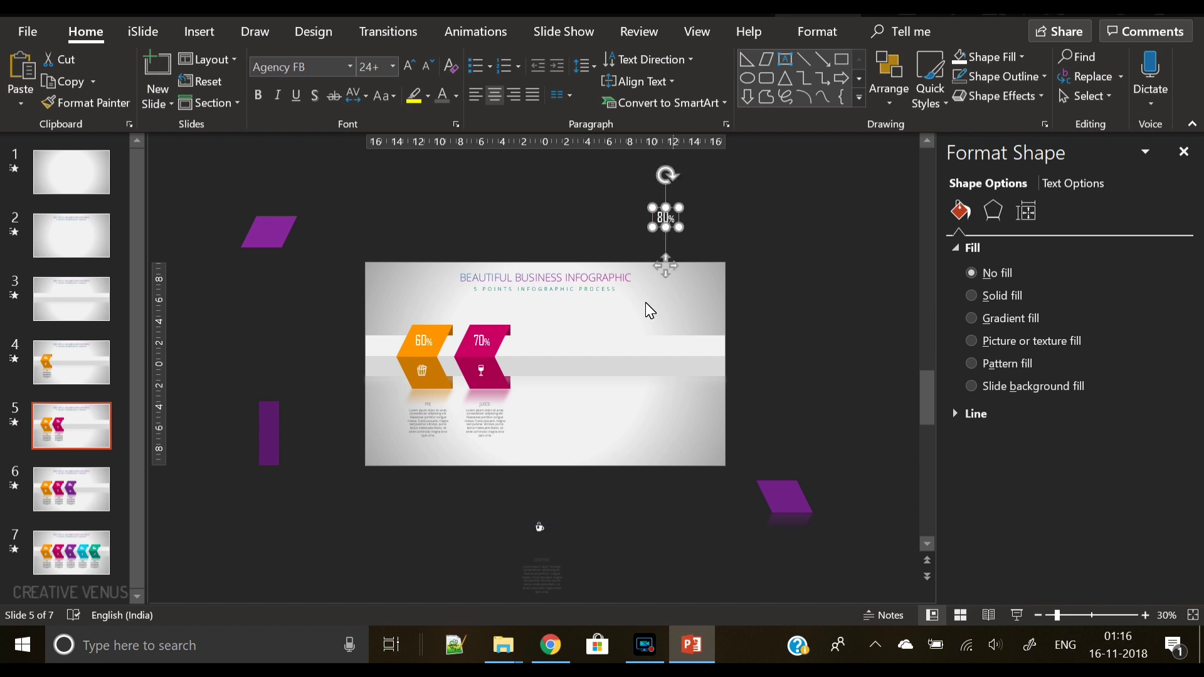
{"action": "left_click", "coordinate": [542, 530]}
{"action": "left_click_drag", "start_coordinate": [542, 530], "coordinate": [542, 221]}
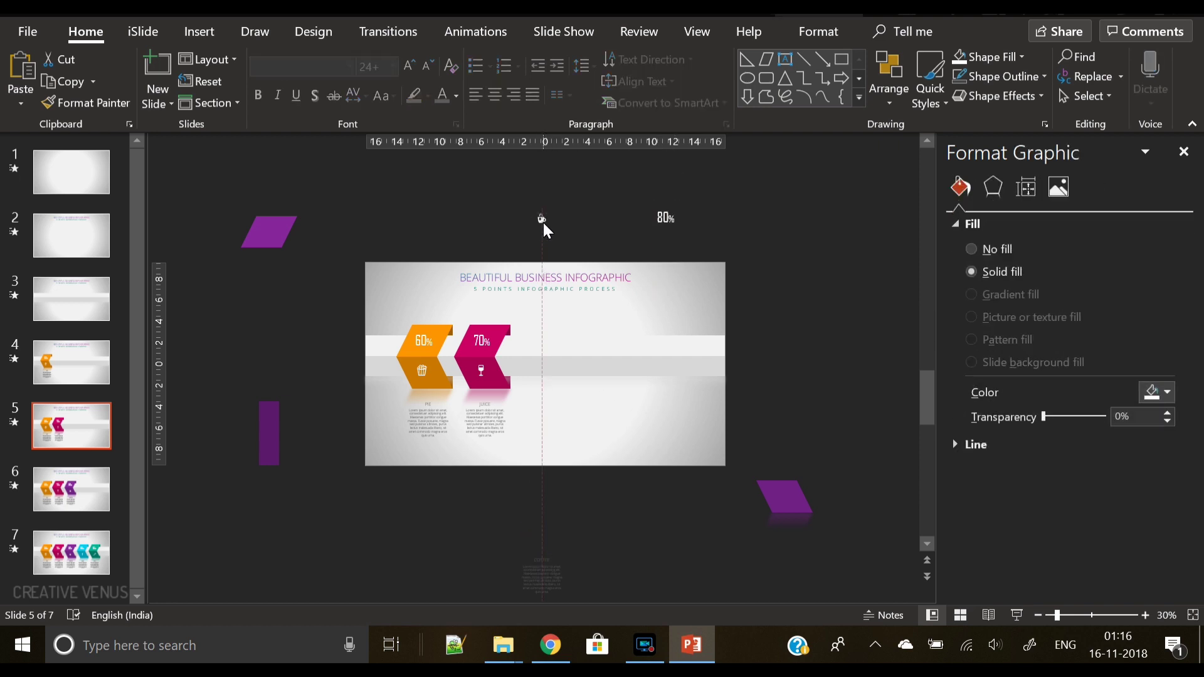
{"action": "left_click", "coordinate": [630, 528]}
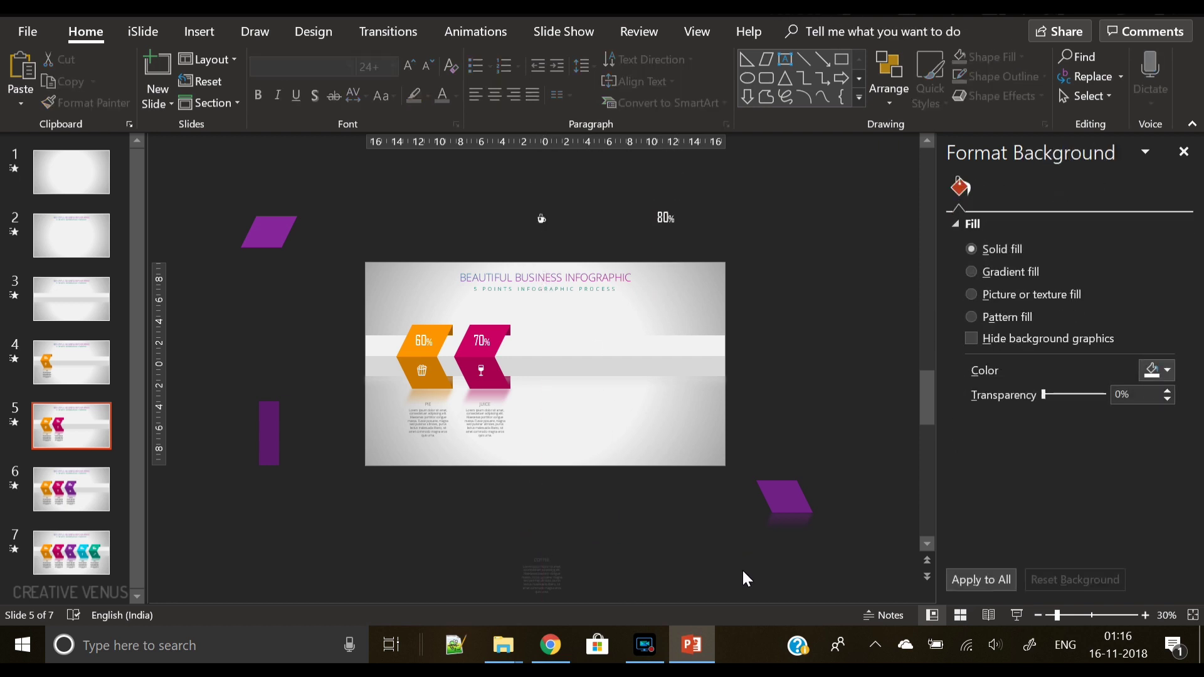